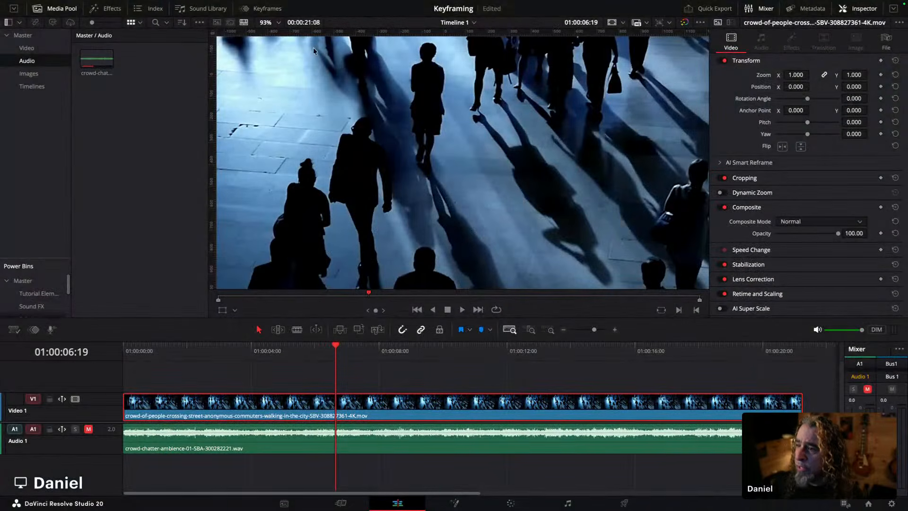
Step: Play back the clip from its start to review the footage
left_click_drag(594, 332, 597, 332)
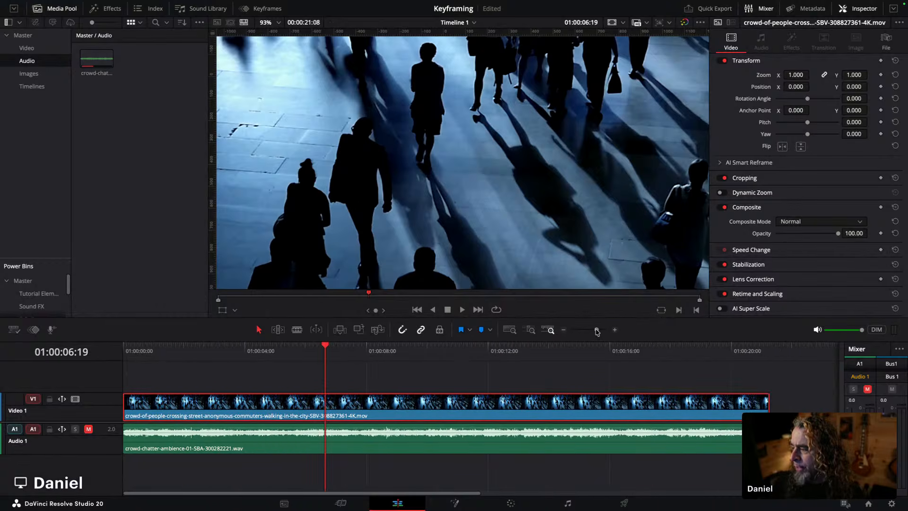
left_click_drag(162, 348, 121, 346)
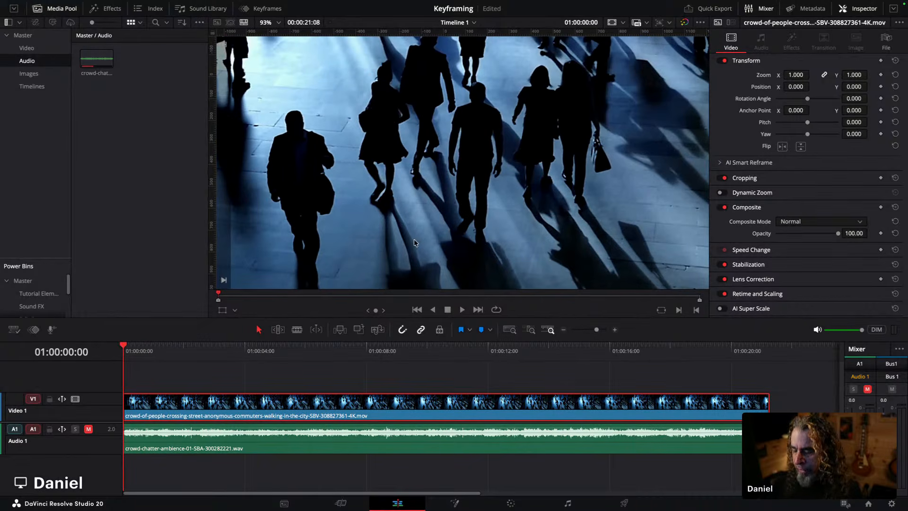
scroll(436, 234, "up", 5)
scroll(436, 235, "down", 10)
scroll(432, 187, "up", 6)
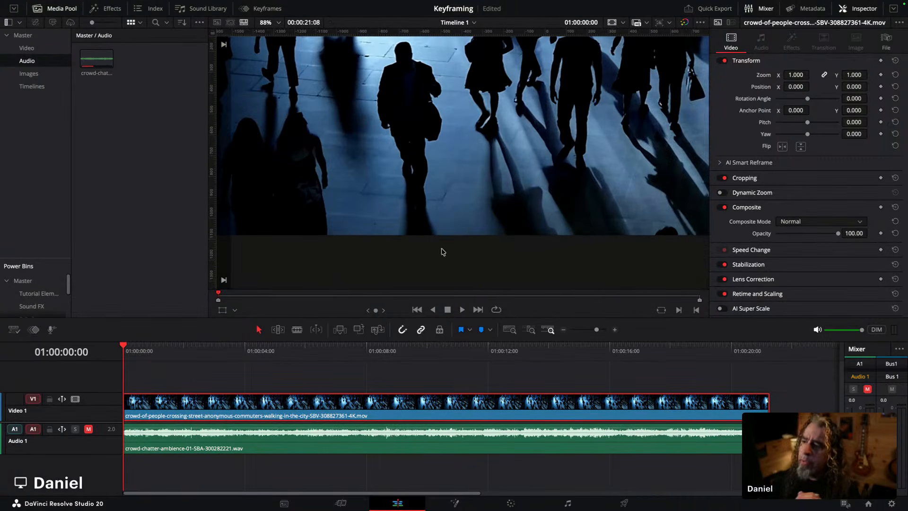
scroll(470, 188, "down", 7)
left_click_drag(451, 255, 448, 256)
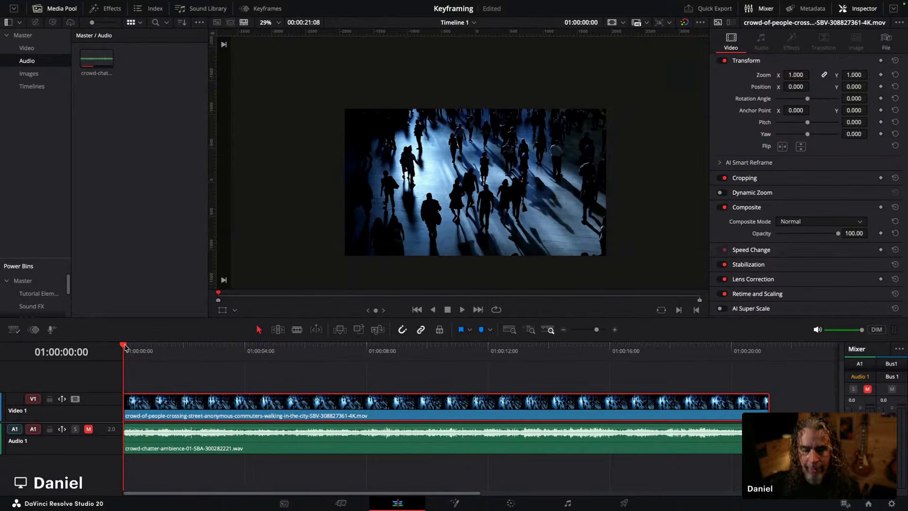
left_click(462, 309)
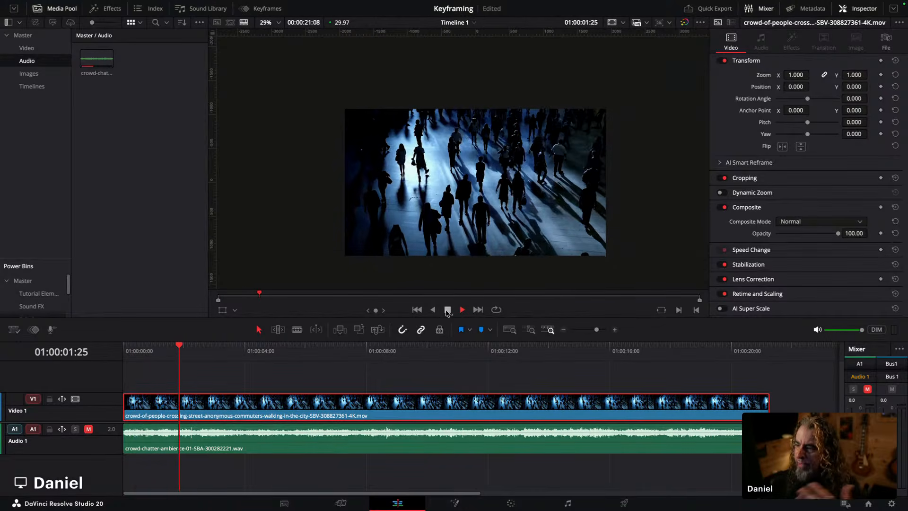
left_click(446, 311)
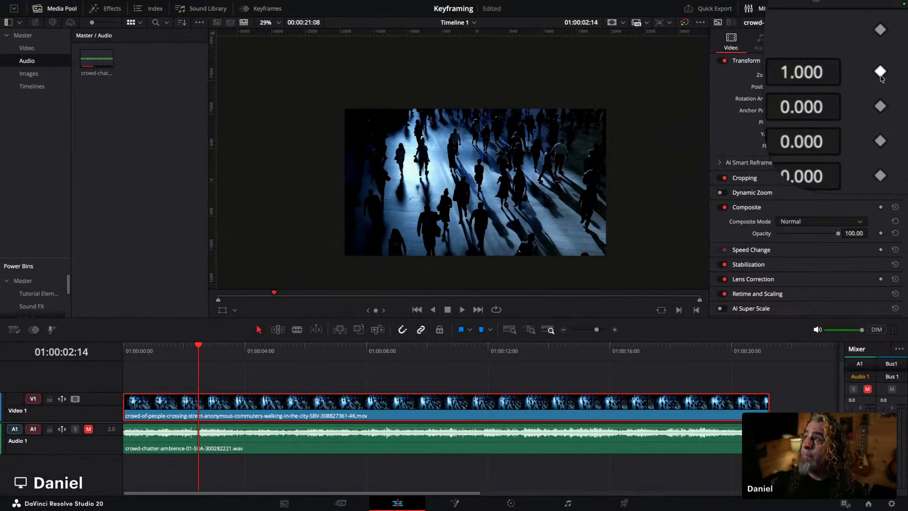
Step: Add a keyframe for all Transform parameters at the current playhead position
left_click(879, 74)
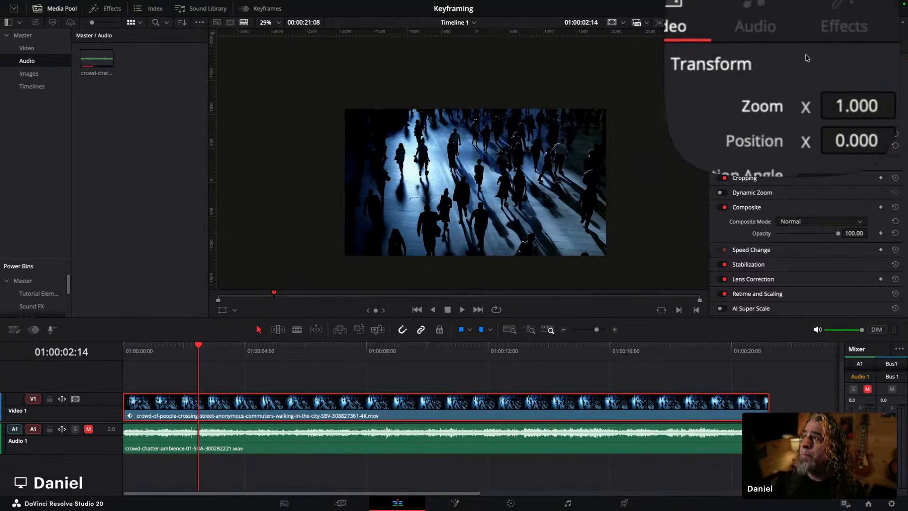
left_click(879, 78)
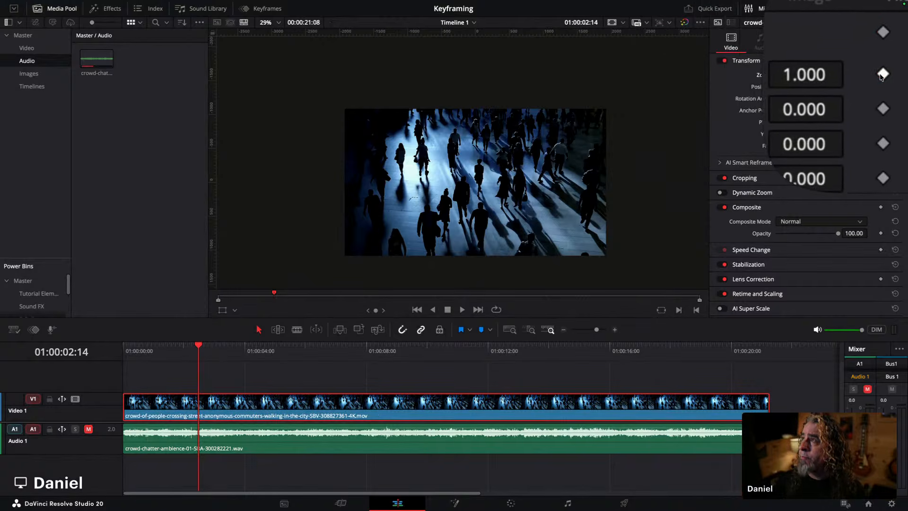
left_click(879, 60)
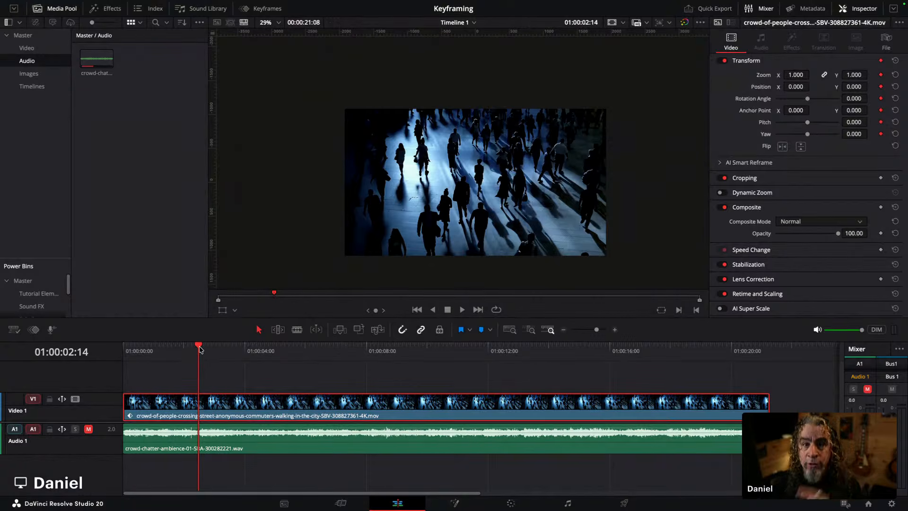
Step: Move the playhead about one second later and set the Zoom to 2.460 to create a second keyframe
left_click_drag(199, 348, 228, 346)
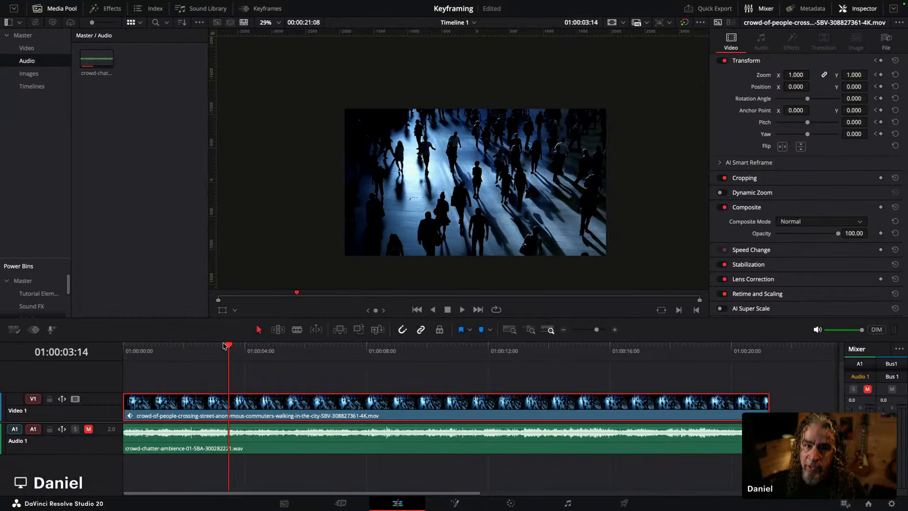
right_click(264, 365)
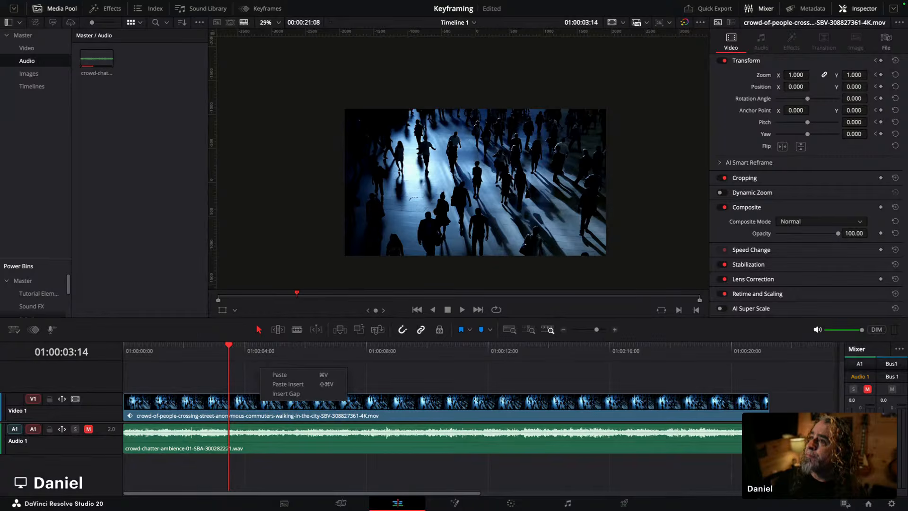
left_click(599, 61)
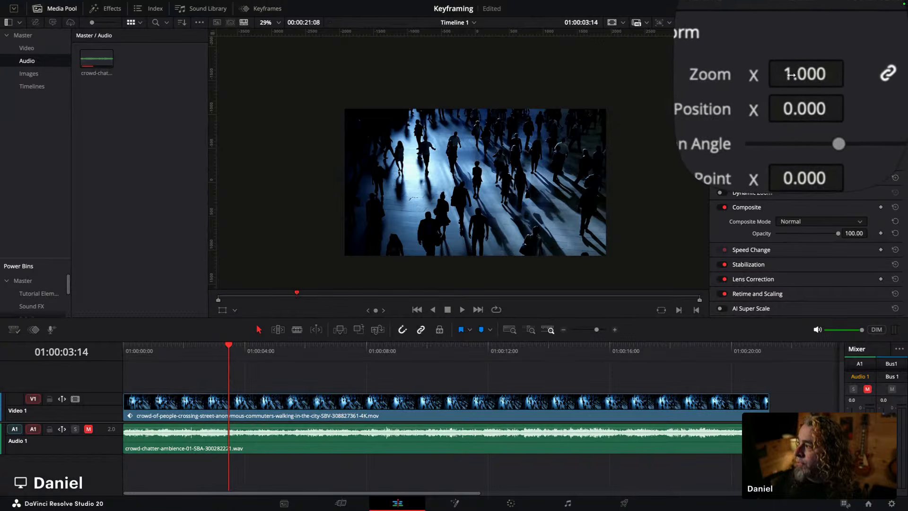
left_click_drag(790, 76, 847, 73)
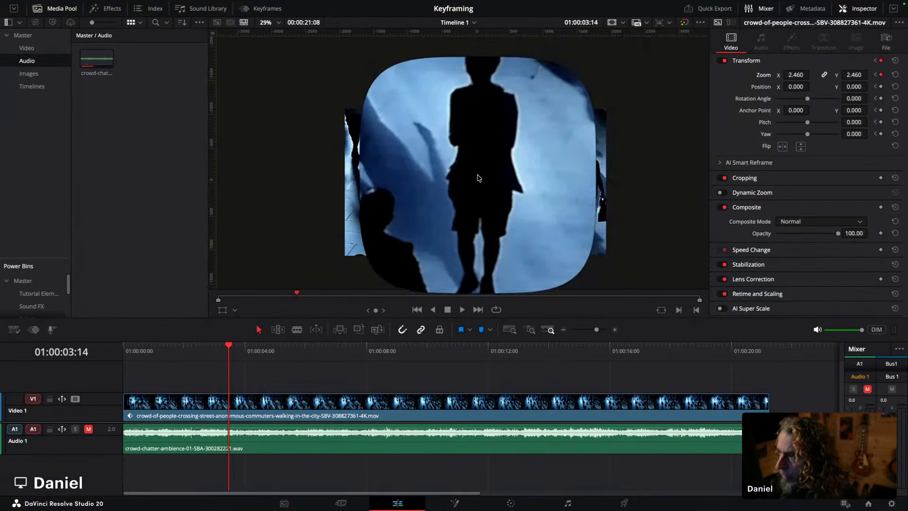
Step: Play back the zoom animation from just before the first keyframe
key("alt+super+8")
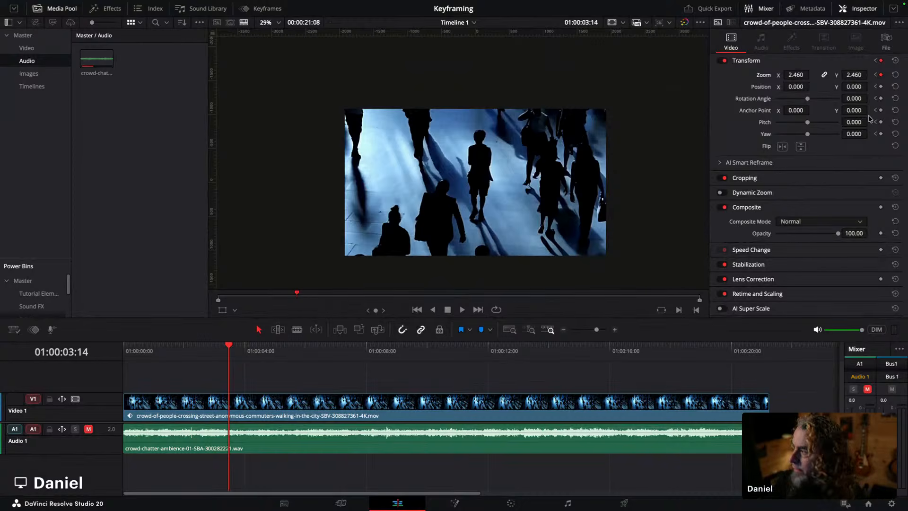
key("alt+super+8")
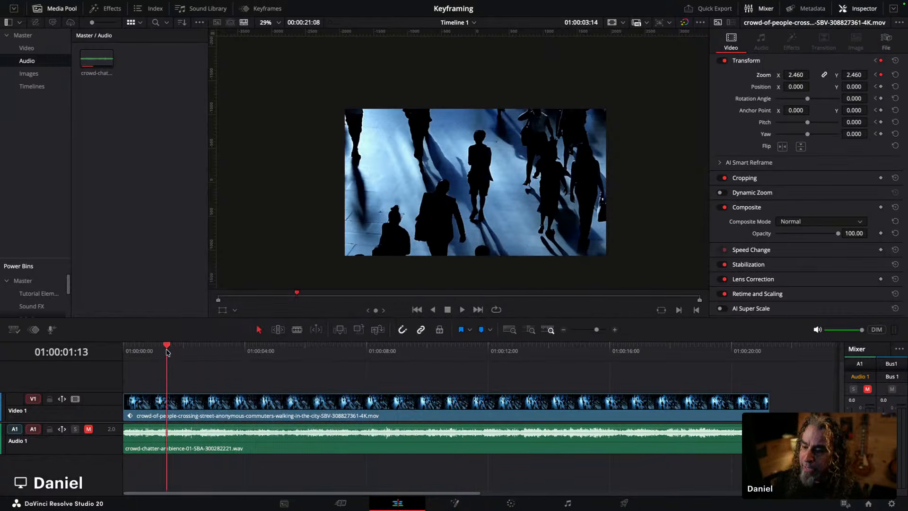
left_click(167, 350)
key("space")
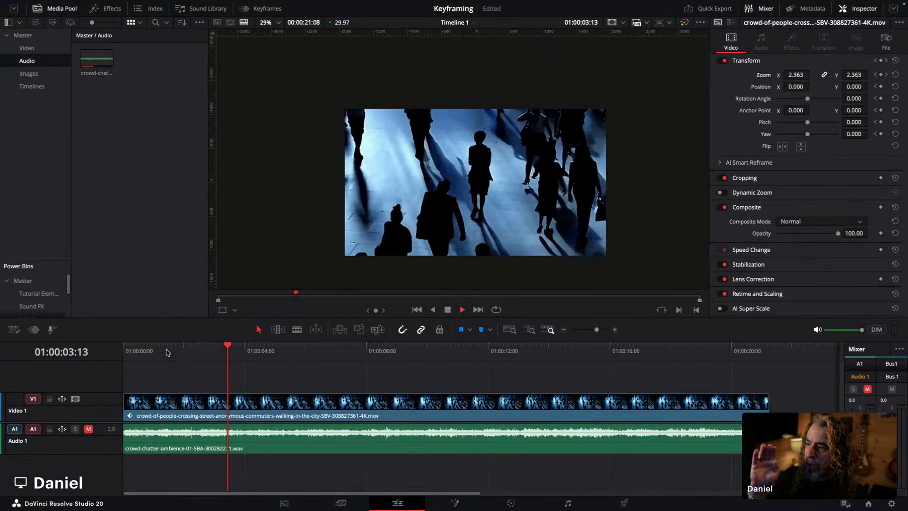
key("space")
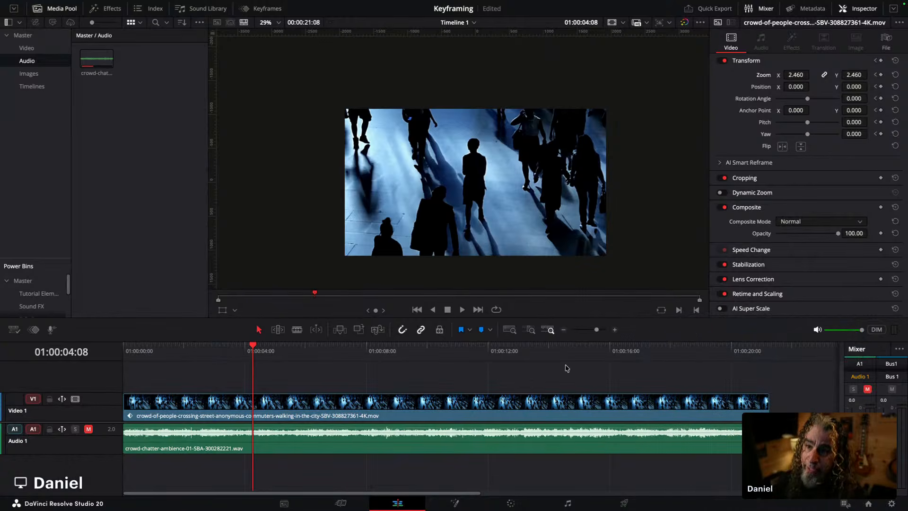
Step: Show the clip's keyframe parameter tracks beneath the timeline and enlarge that area
left_click(266, 9)
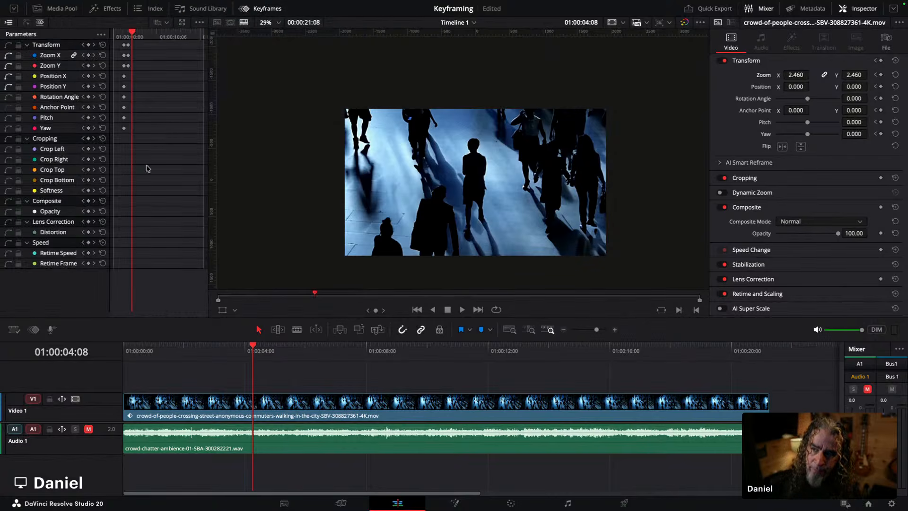
left_click(257, 10)
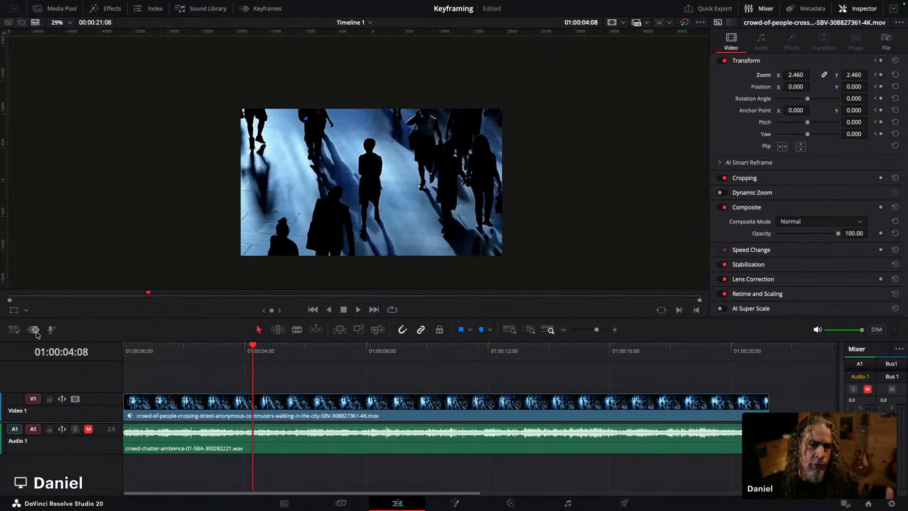
left_click(36, 330)
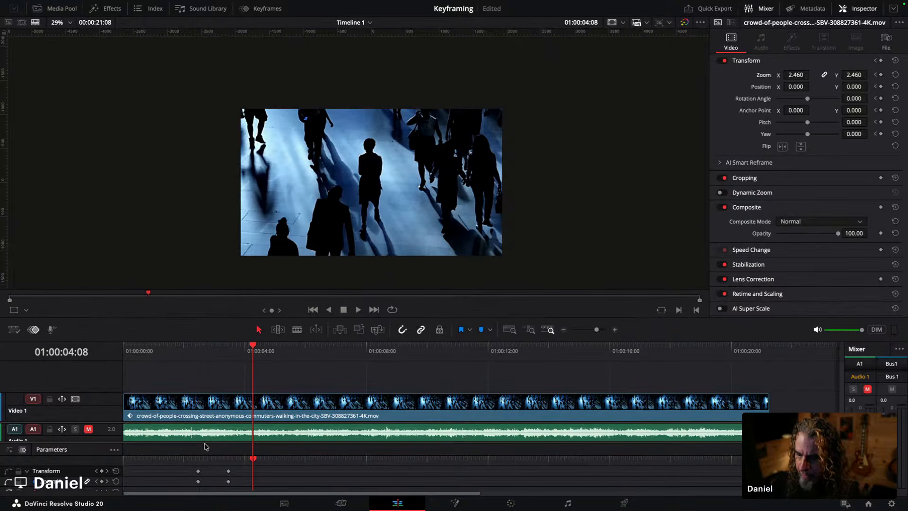
left_click_drag(203, 441, 210, 403)
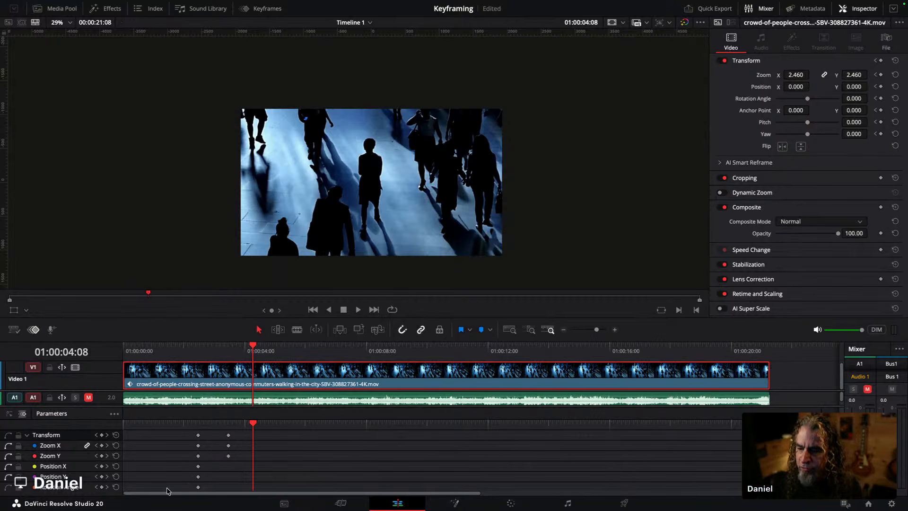
Step: Scrub and play through the section between the two zoom keyframes
left_click_drag(253, 349, 194, 363)
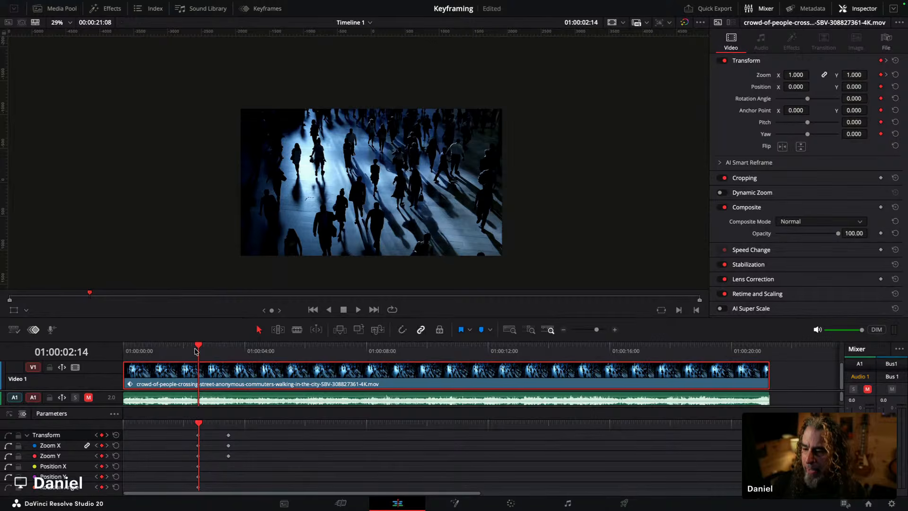
left_click_drag(199, 348, 311, 347)
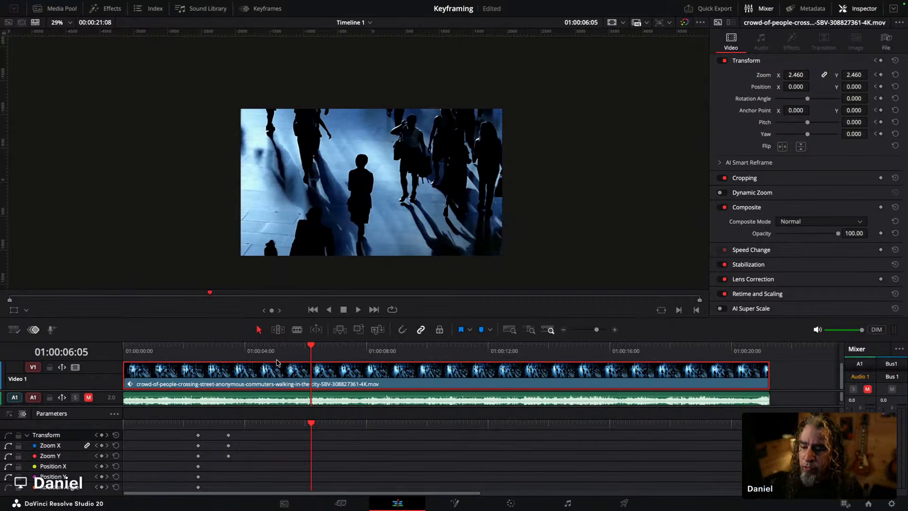
left_click_drag(235, 358, 208, 351)
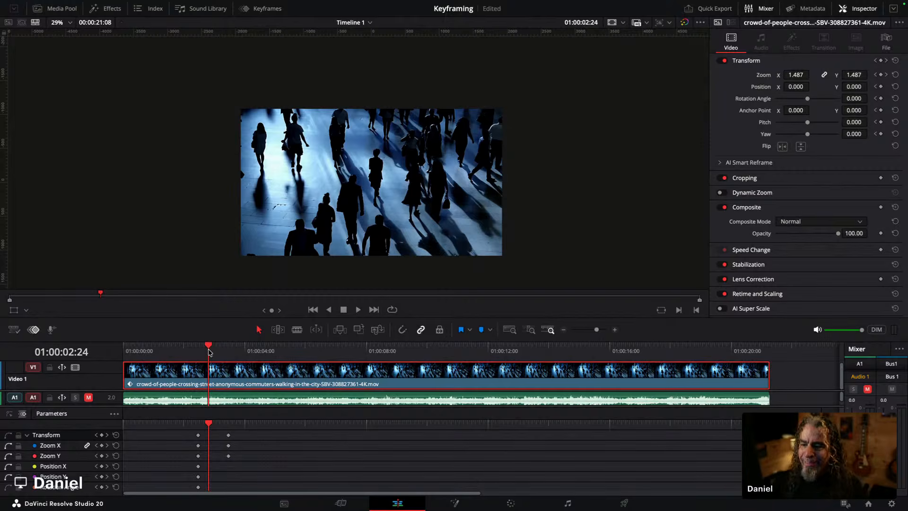
left_click_drag(209, 351, 229, 354)
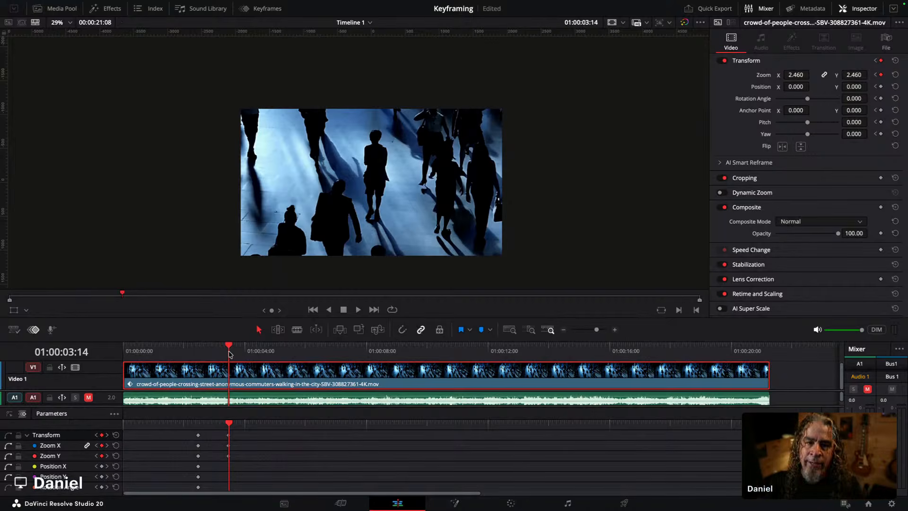
left_click(194, 351)
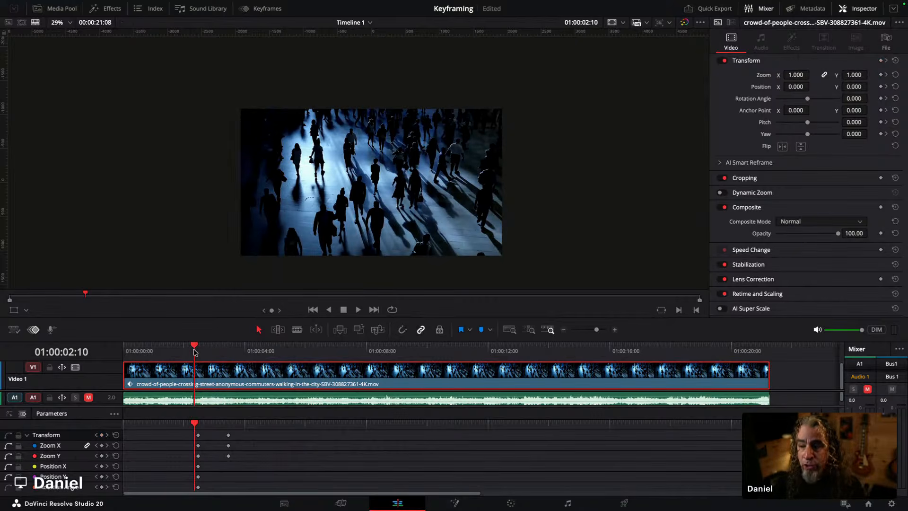
key("space")
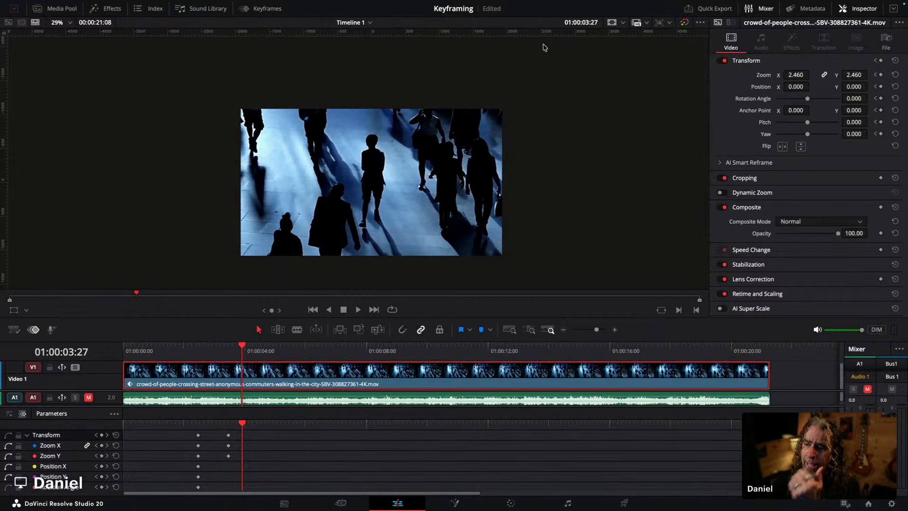
Step: Inspect the zoom keyframe curves in the Keyframe Editor
left_click(256, 8)
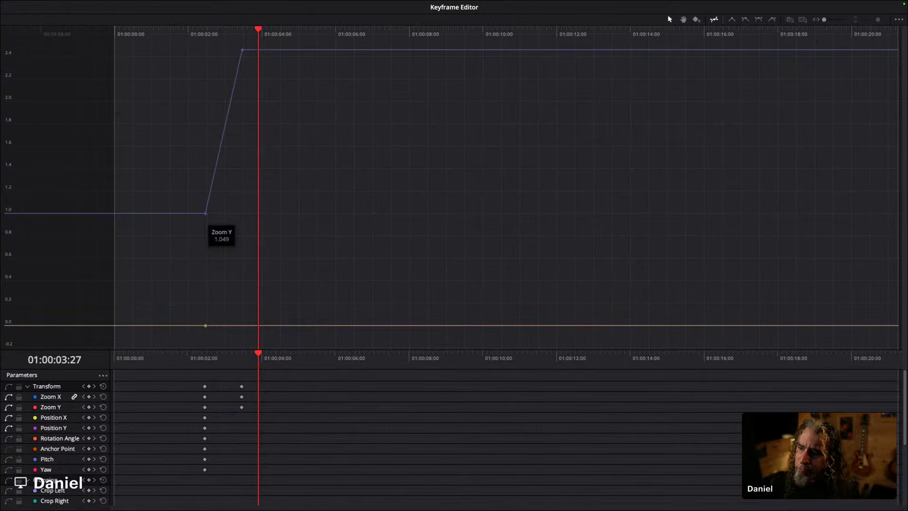
left_click_drag(258, 29, 205, 33)
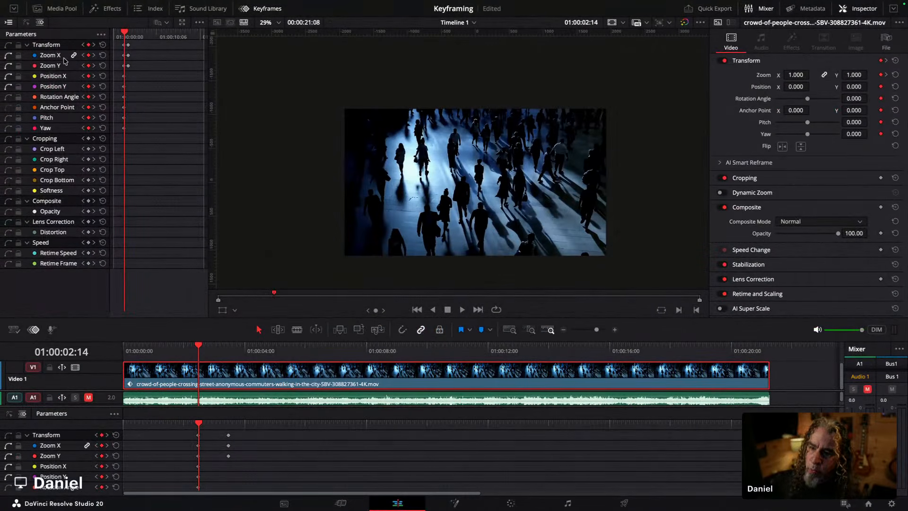
left_click(260, 8)
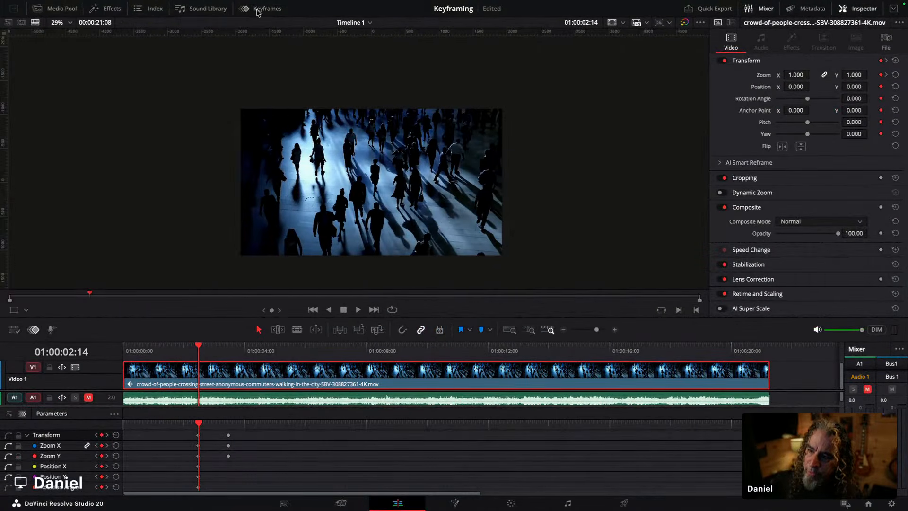
Step: Preview the zoom-in animation from just before the first keyframe
left_click_drag(250, 315, 250, 252)
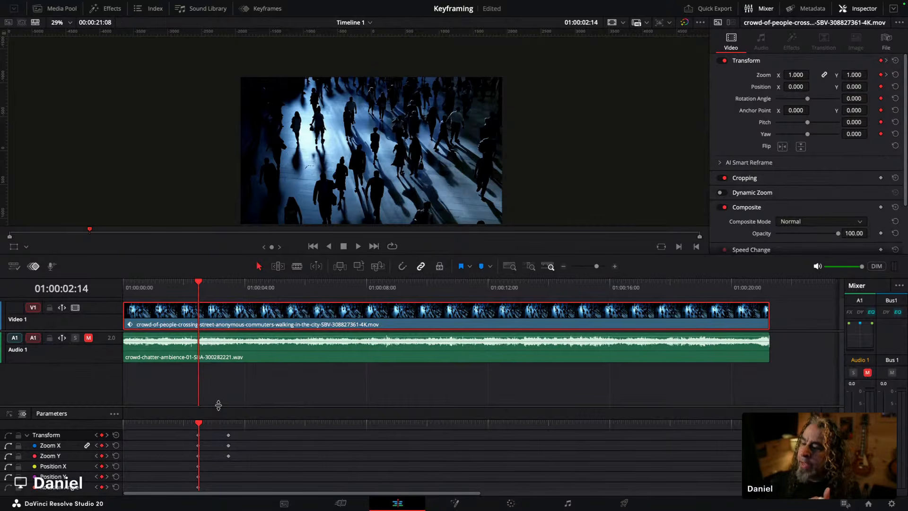
left_click_drag(218, 404, 227, 367)
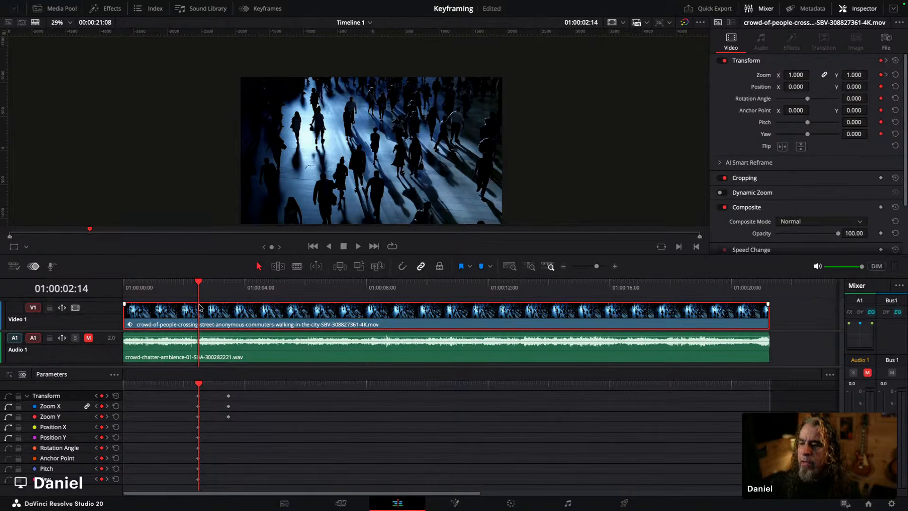
left_click_drag(199, 286, 189, 286)
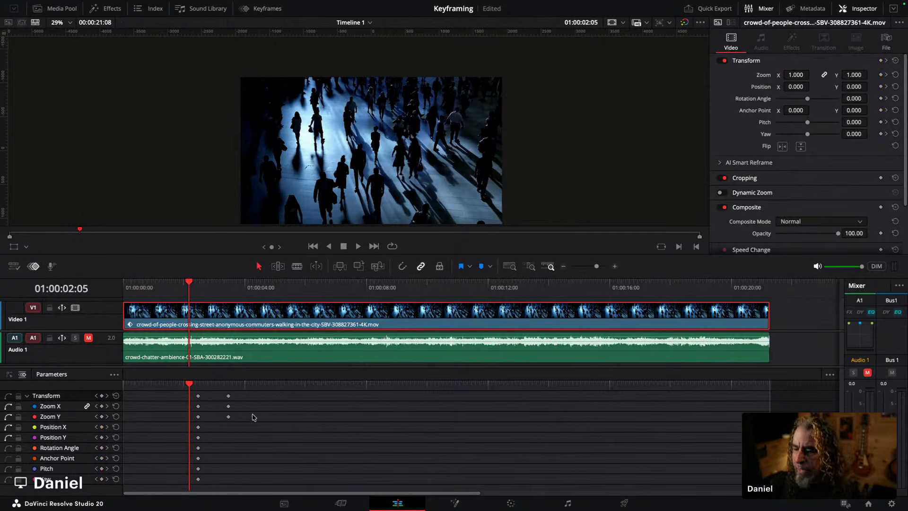
key("space")
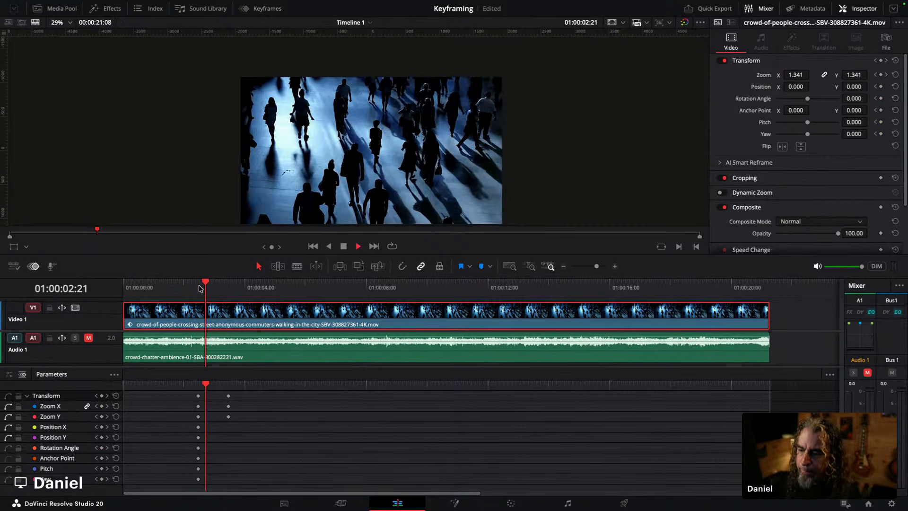
key("space")
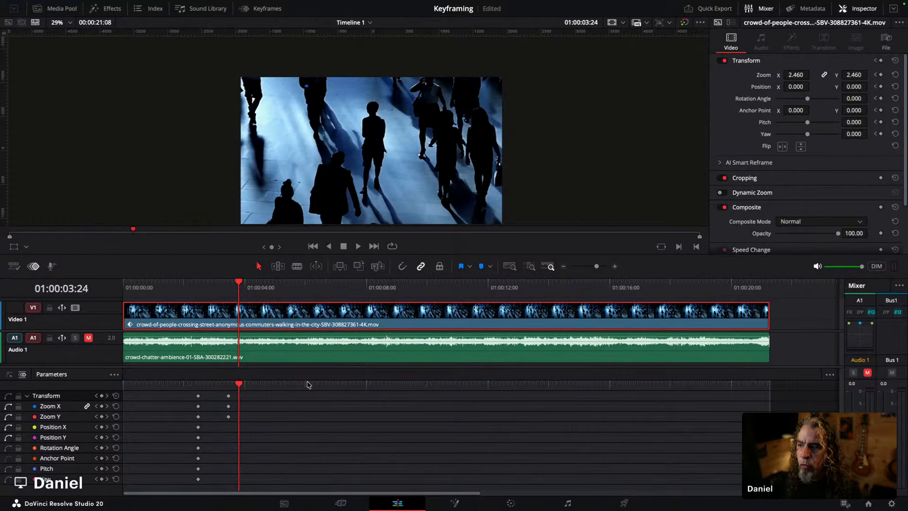
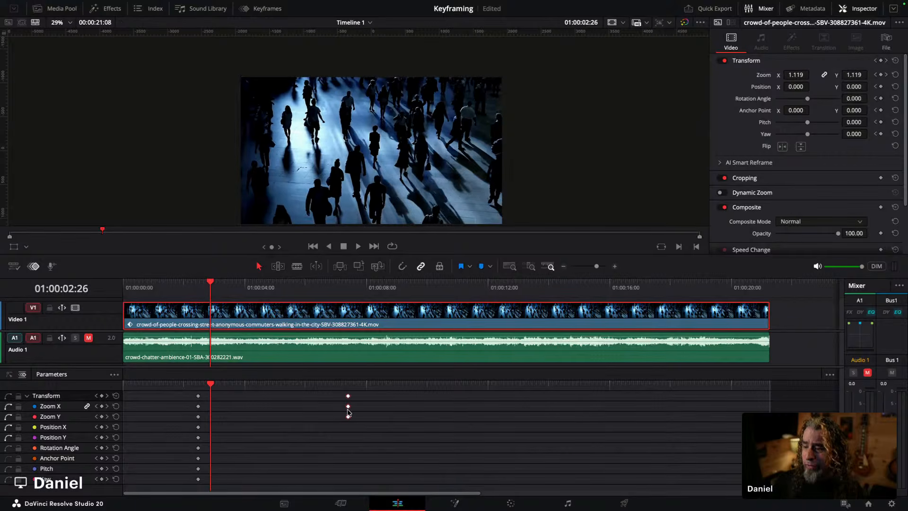
Step: Play the clip from just before the first zoom keyframe to preview the zoom-in
left_click(192, 291)
key("space")
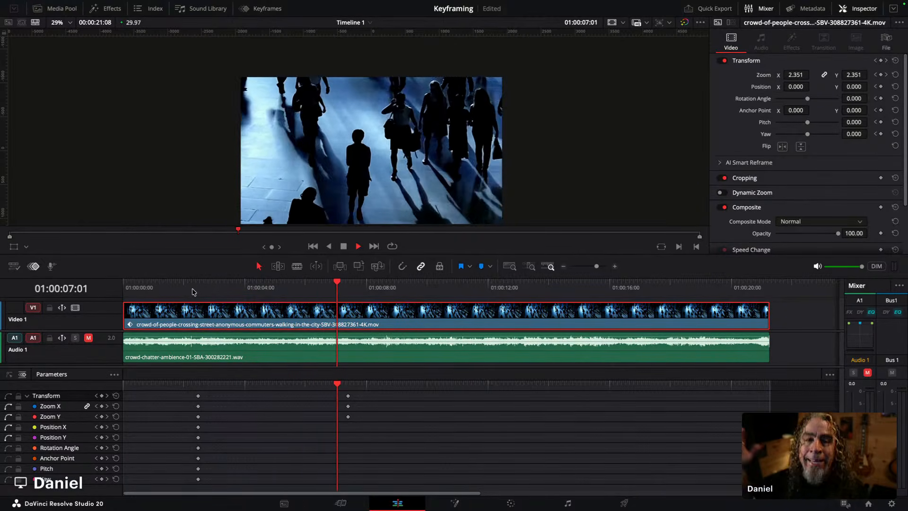
key("space")
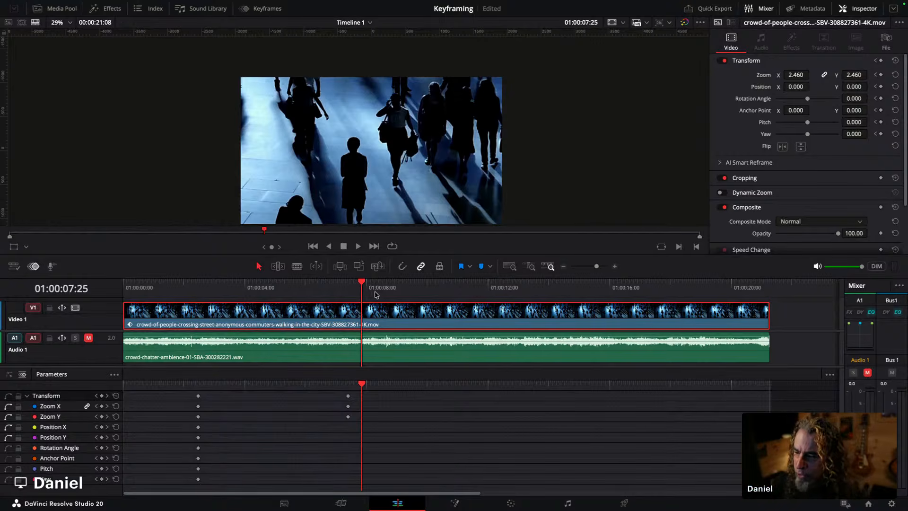
Step: Move the second zoom keyframe to just after the first, then replay the shortened zoom from before it
left_click_drag(356, 433, 215, 412)
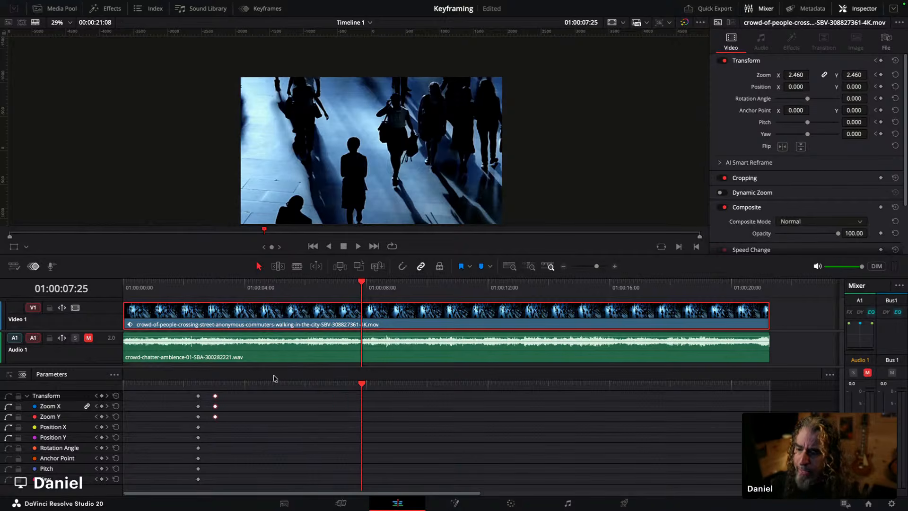
left_click(188, 288)
key("space")
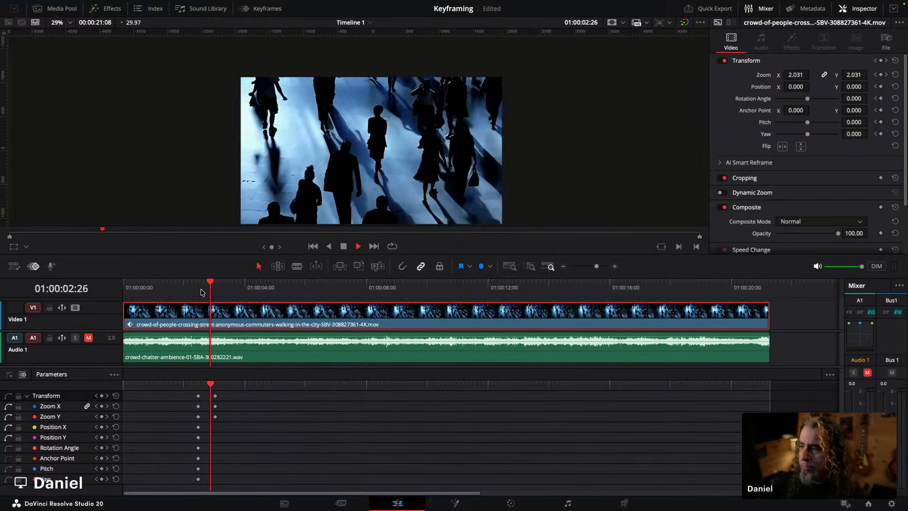
key("space")
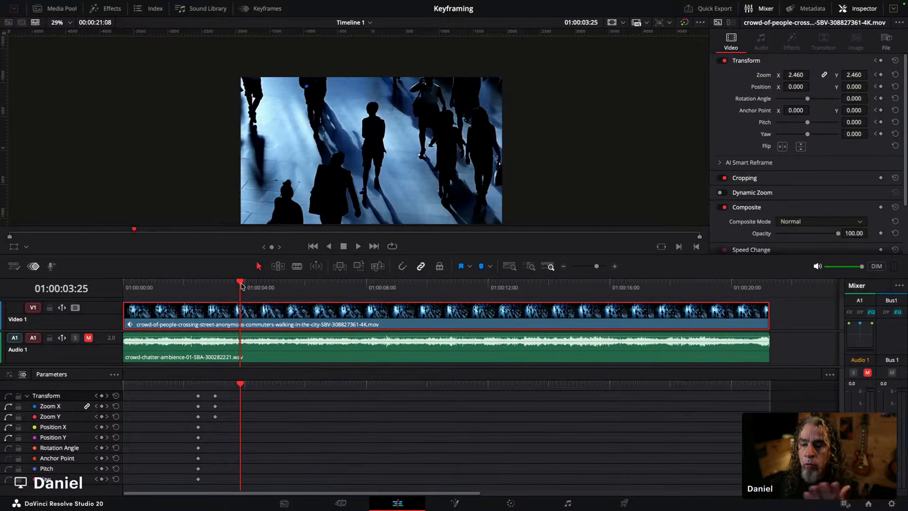
Step: At 01:00:08:29, set the zoom back to 1 to add a zoom-out keyframe
left_click_drag(240, 285, 379, 294)
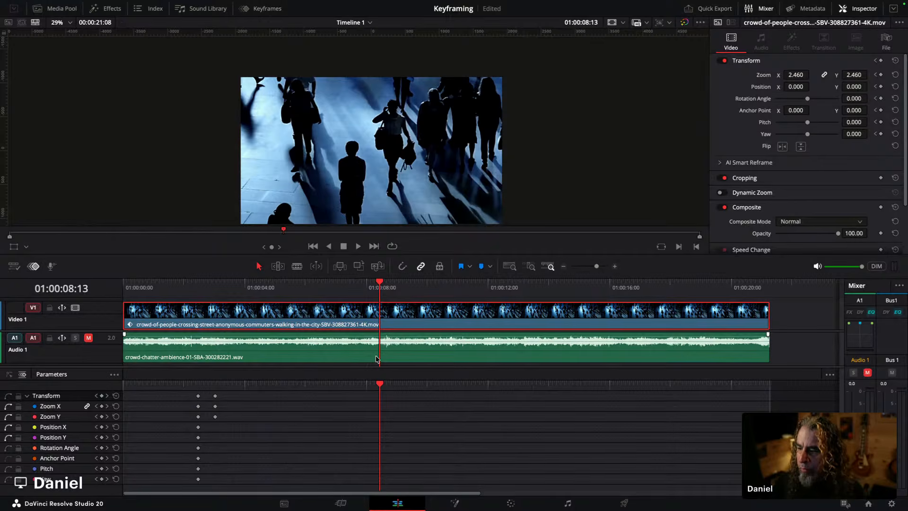
mouse_move(383, 287)
left_mouse_down()
mouse_move(370, 288)
mouse_move(396, 288)
left_mouse_up()
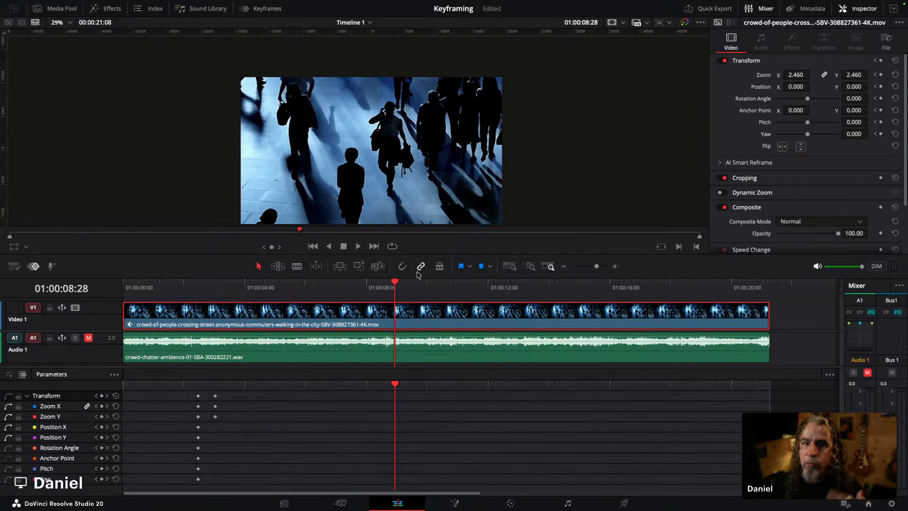
left_click(396, 283)
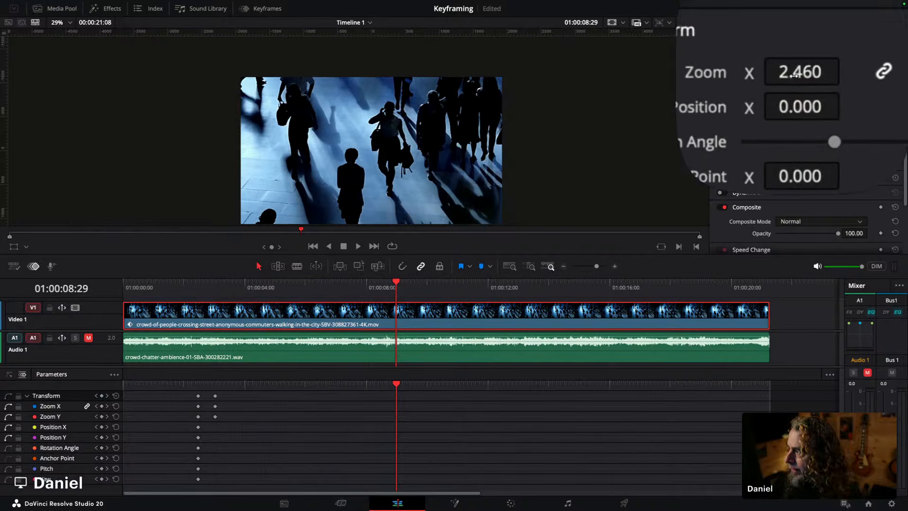
left_click_drag(800, 75, 803, 74)
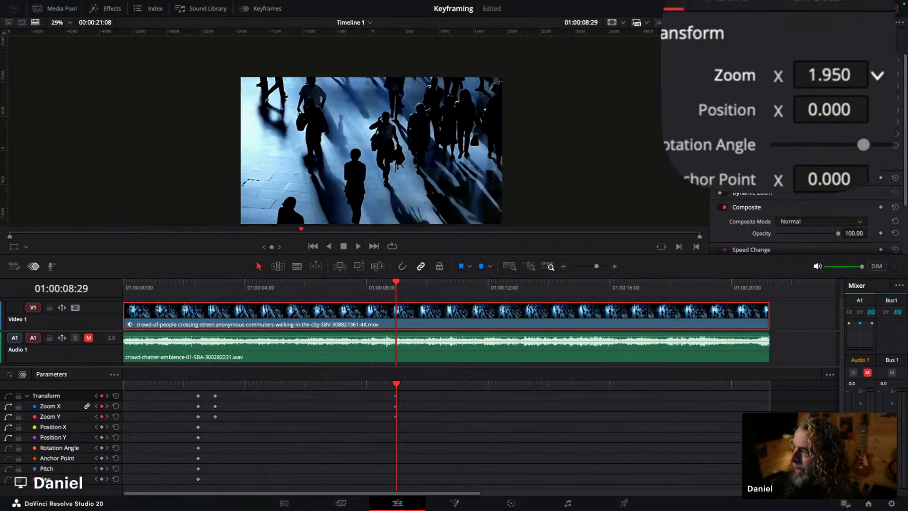
double_click(802, 76)
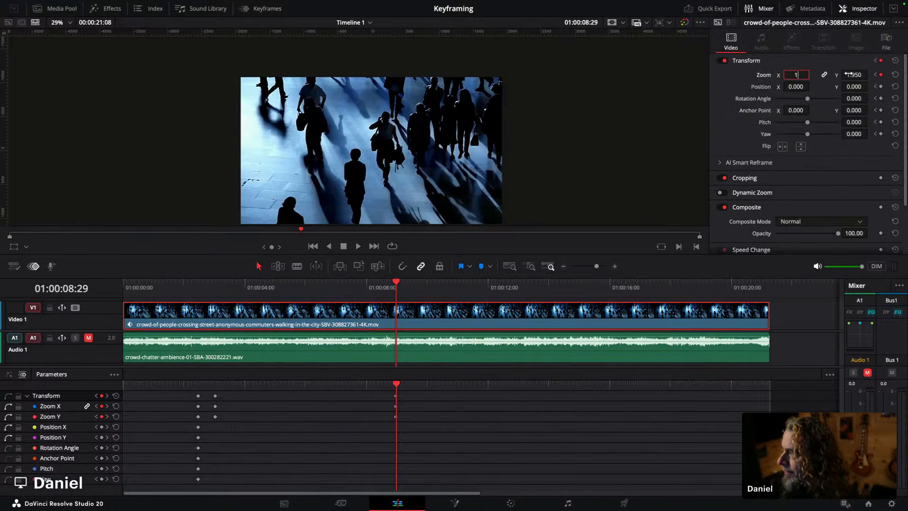
type("1")
key("Tab")
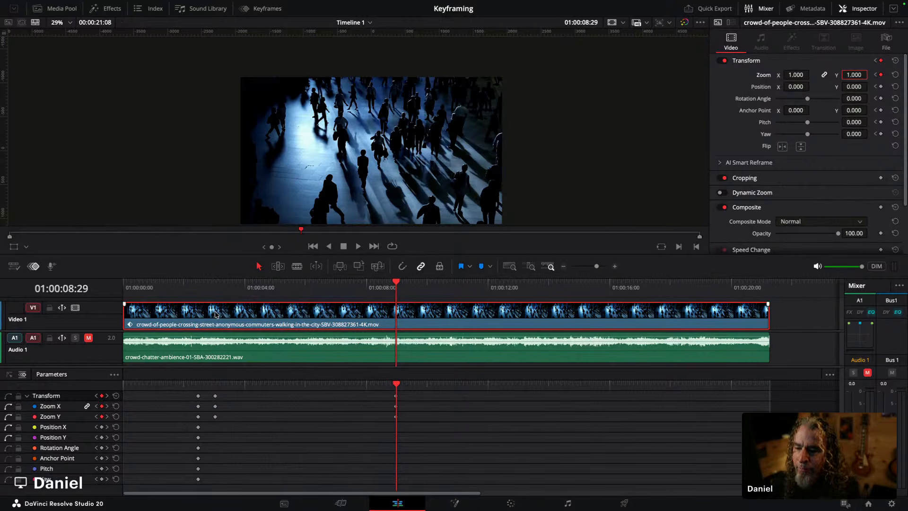
Step: Play back from before the first keyframe through the zoom-out
left_click(191, 287)
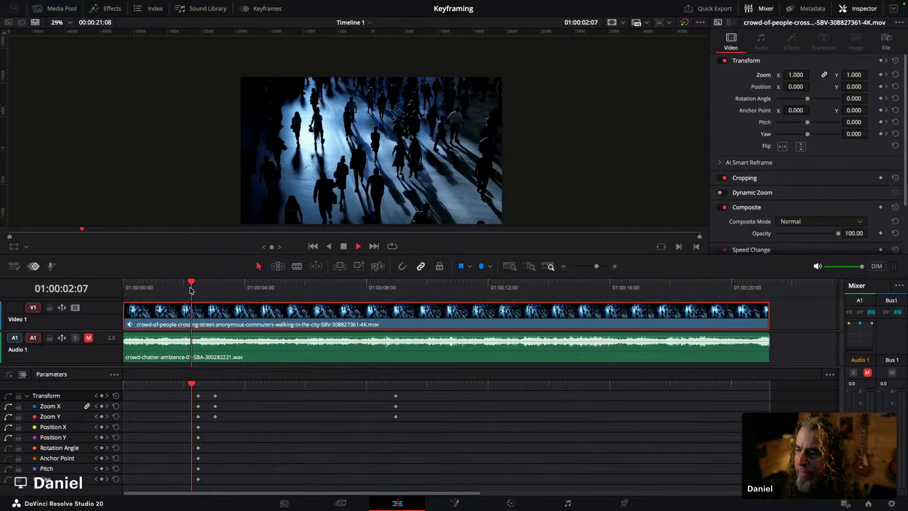
key("space")
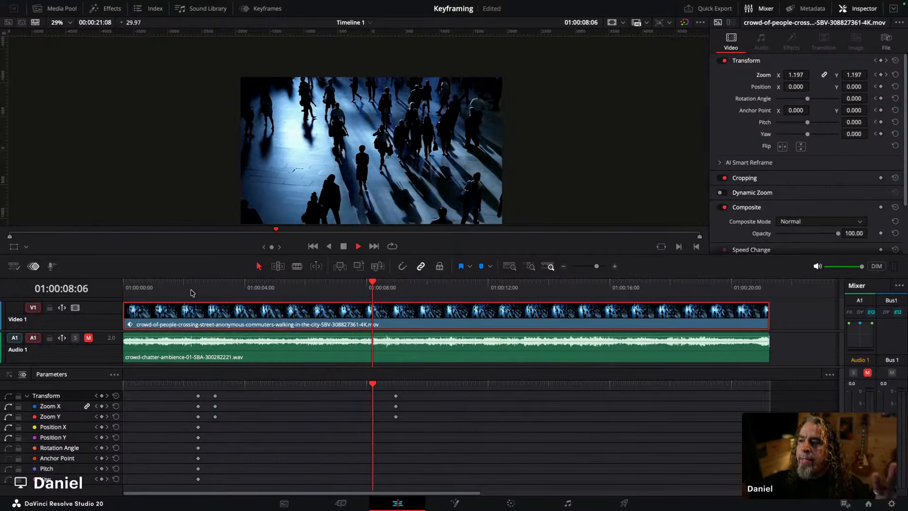
key("space")
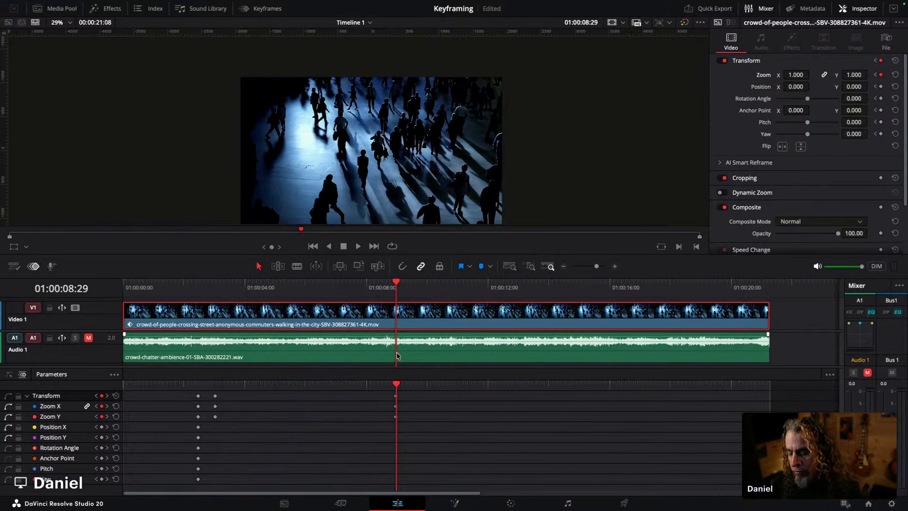
Step: Select and delete the zoom keyframe at about 8 seconds
left_click_drag(398, 282, 473, 283)
left_click_drag(416, 431, 388, 391)
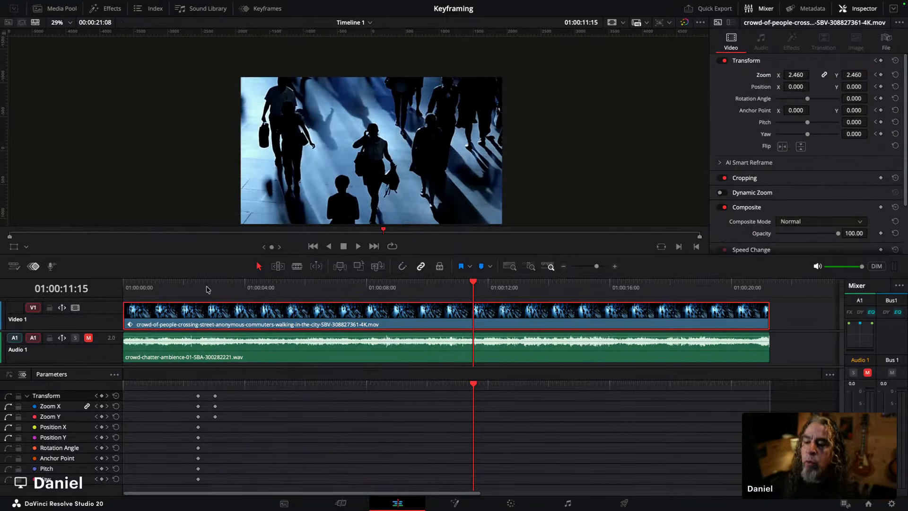
Step: Add a zoom keyframe at 01:00:09:00 to hold the zoomed-in framing
left_click_drag(200, 290, 397, 293)
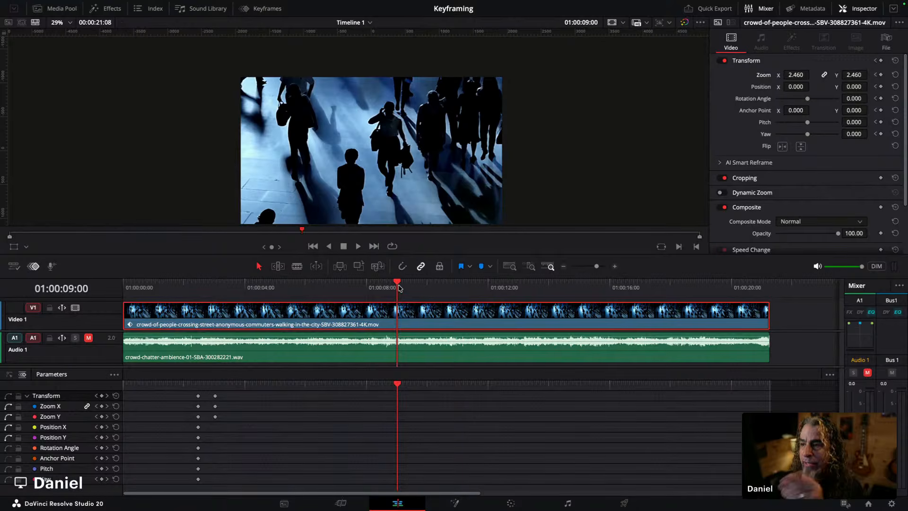
left_click(424, 307)
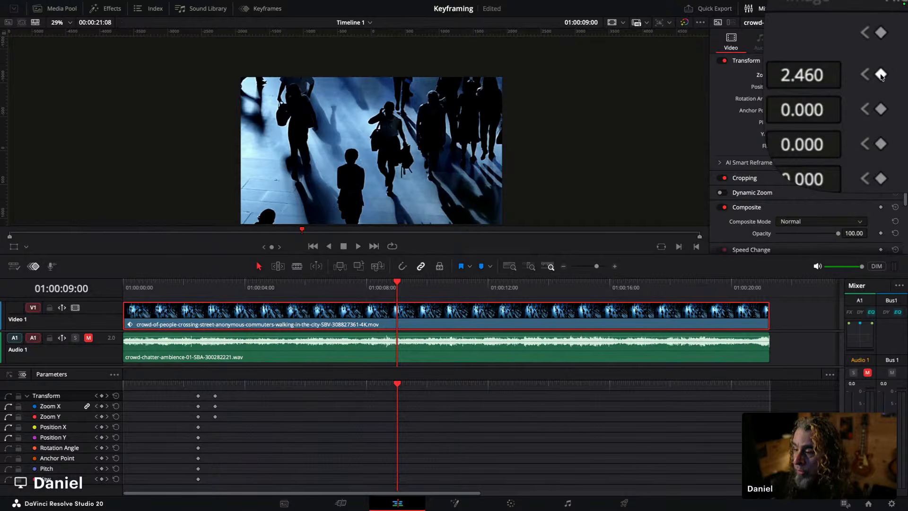
left_click(880, 75)
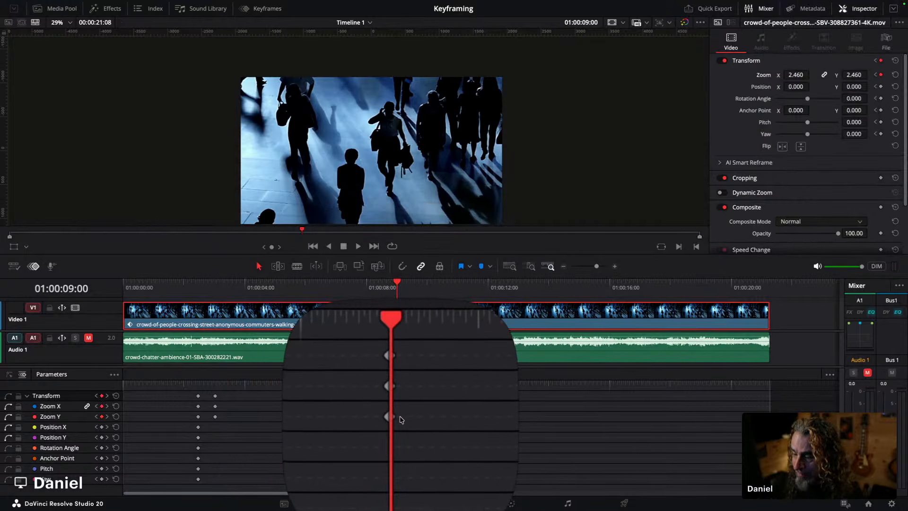
Step: At 01:00:10:09, set the zoom to 1 and play the animation from the clip's start
left_click_drag(397, 282, 405, 282)
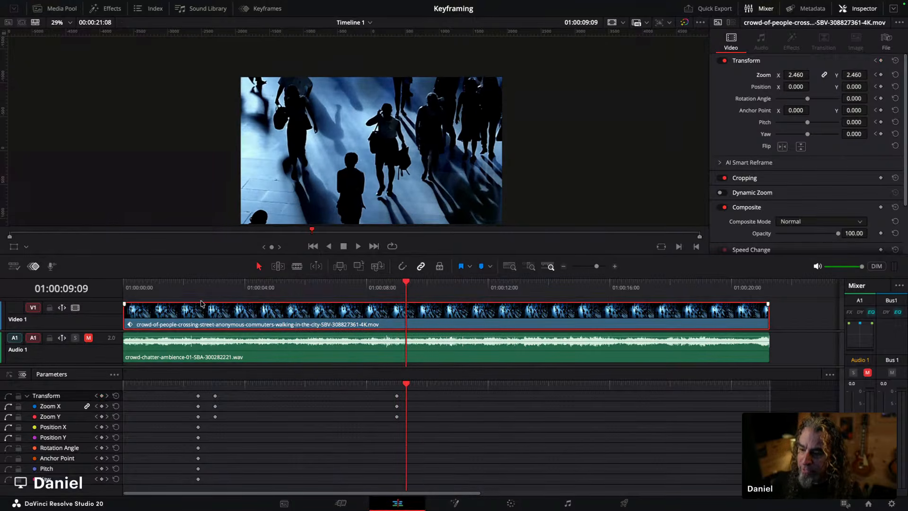
left_click_drag(184, 297, 436, 292)
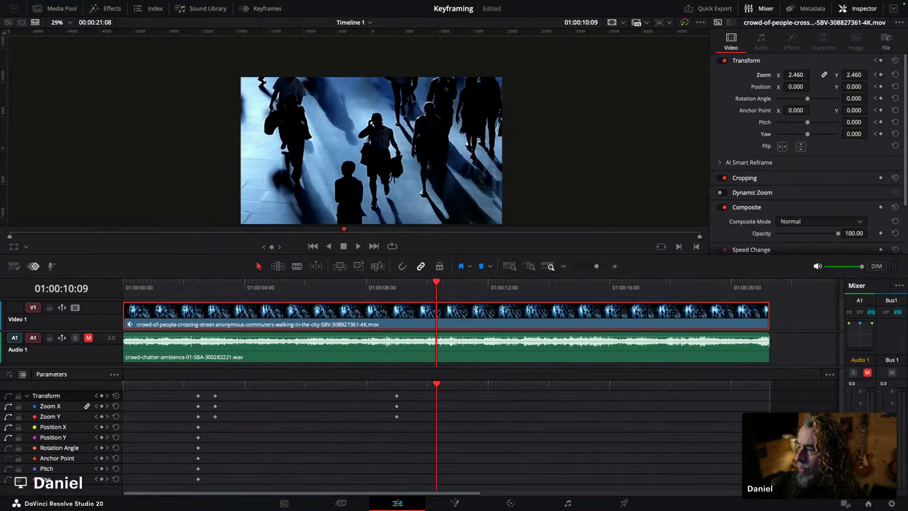
left_click_drag(801, 75, 793, 76)
left_click(803, 75)
type("1")
left_click(797, 86)
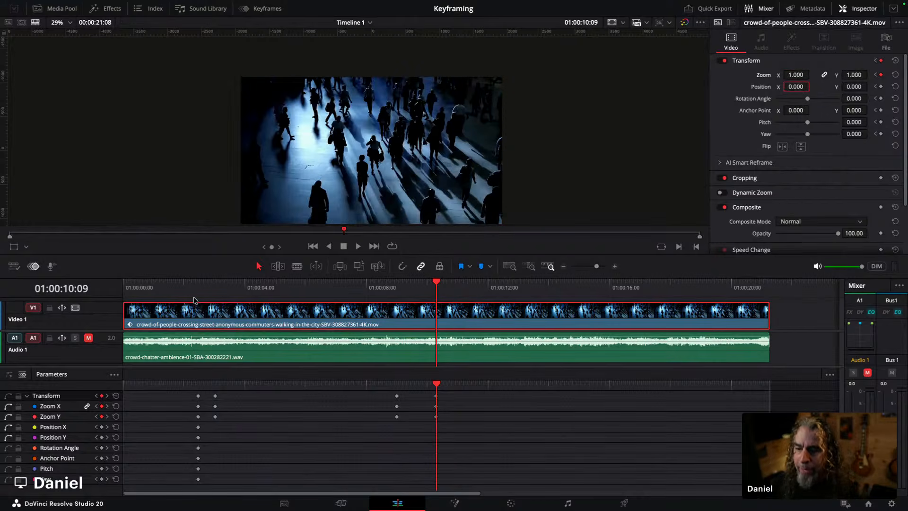
left_click(157, 287)
key("space")
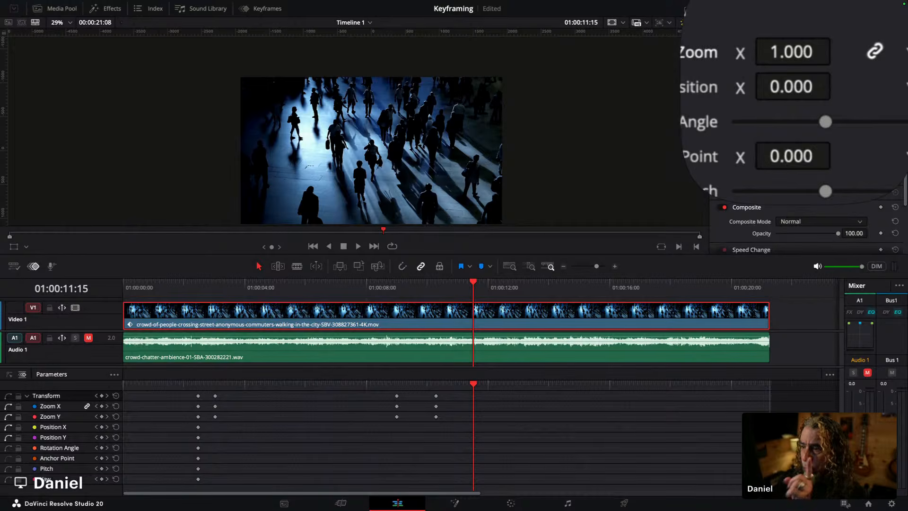
Step: At 01:00:11:15, set the position to X -82 and Y -18
mouse_move(798, 87)
left_mouse_down()
mouse_move(731, 88)
mouse_move(856, 87)
mouse_move(785, 88)
left_mouse_up()
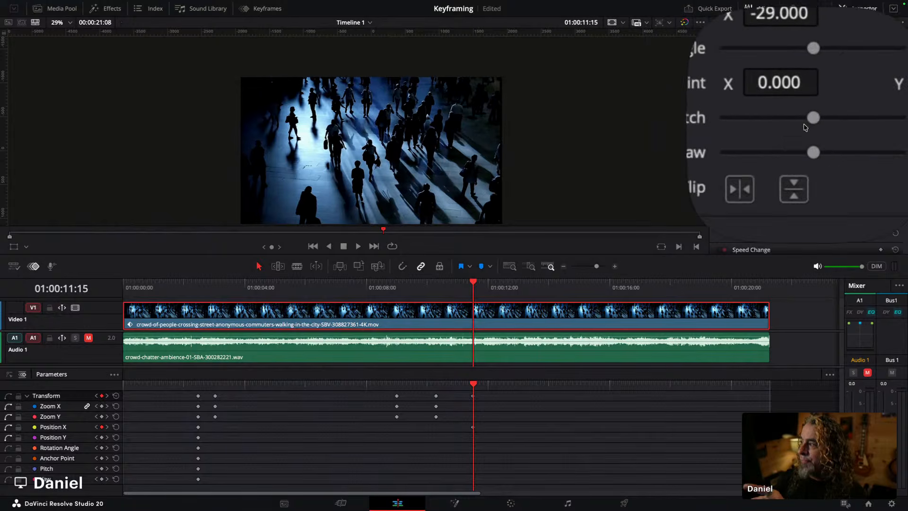
mouse_move(863, 87)
left_mouse_down()
mouse_move(819, 89)
mouse_move(873, 87)
mouse_move(856, 88)
left_mouse_up()
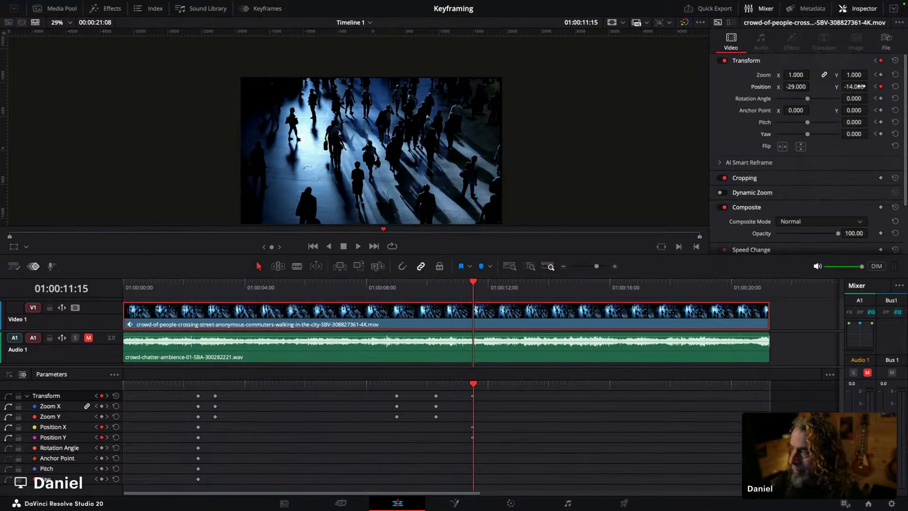
left_click_drag(863, 86, 860, 87)
left_click_drag(792, 83, 795, 86)
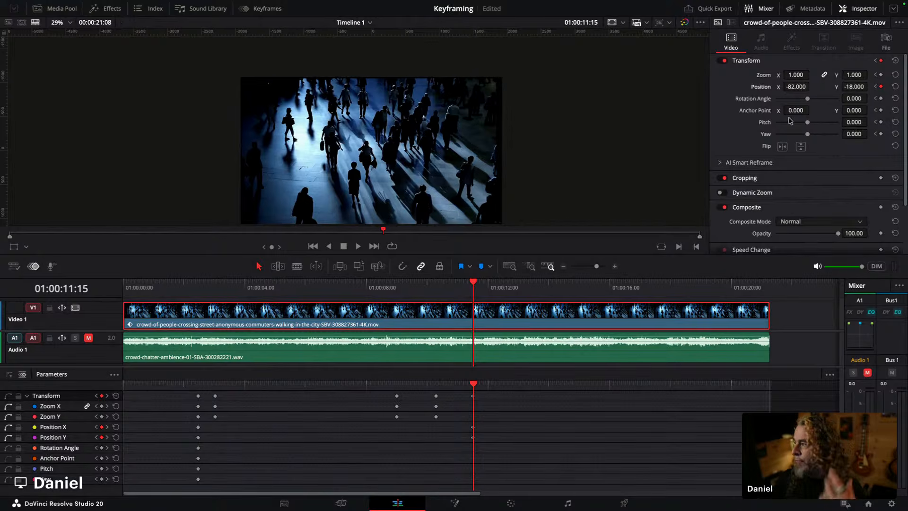
Step: Try a rotation angle of about -8.24, then reset it
left_click_drag(810, 102, 807, 102)
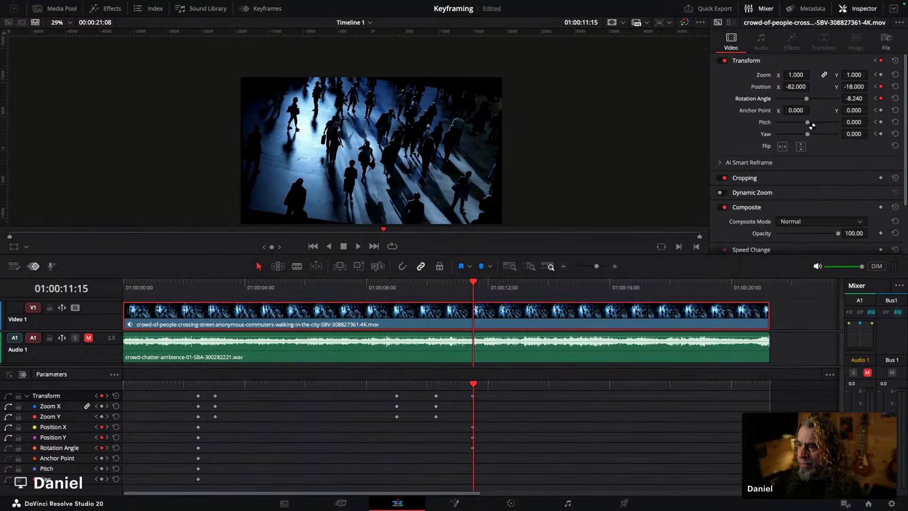
left_click(881, 98)
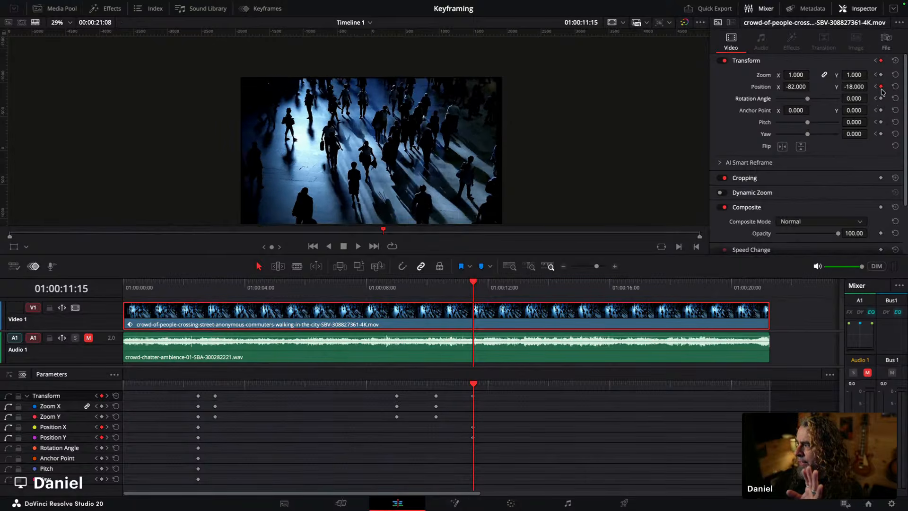
Step: Set pitch to 0.011 and yaw to -0.538 at the same frame
left_click_drag(808, 123, 807, 125)
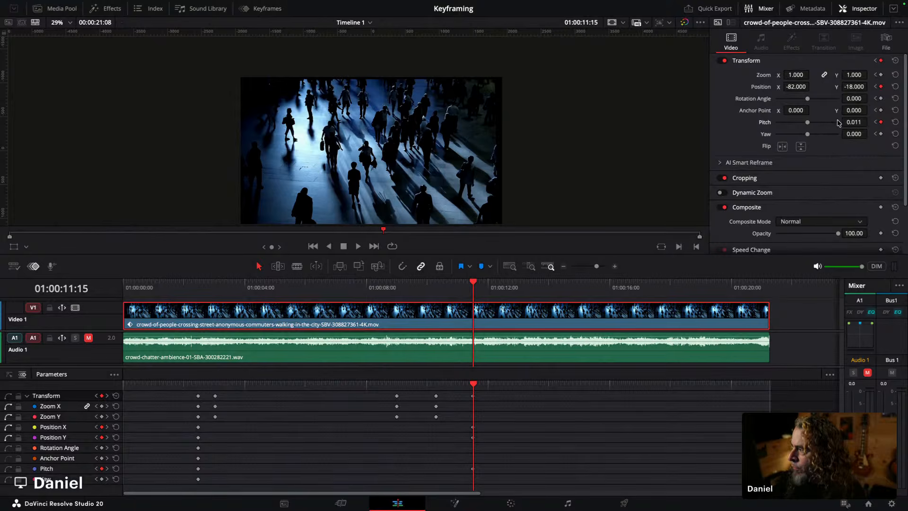
left_click_drag(808, 137, 794, 140)
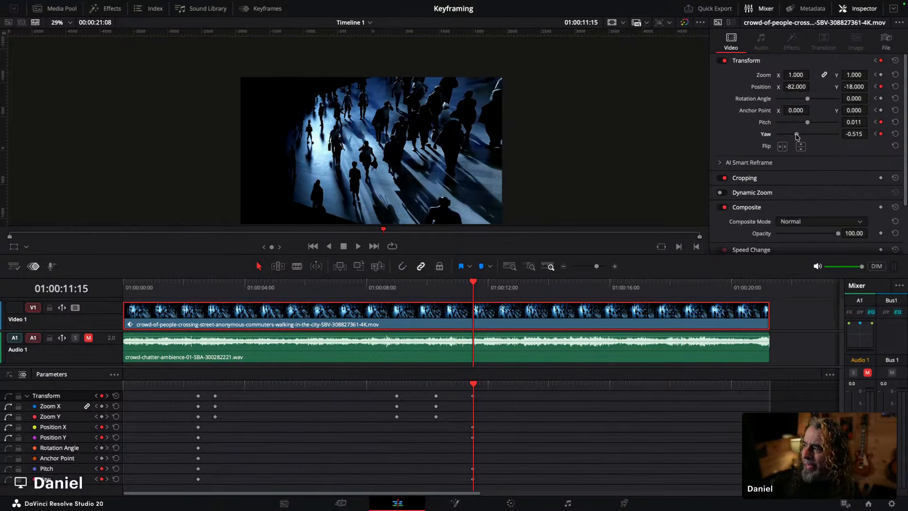
left_click_drag(797, 137, 799, 136)
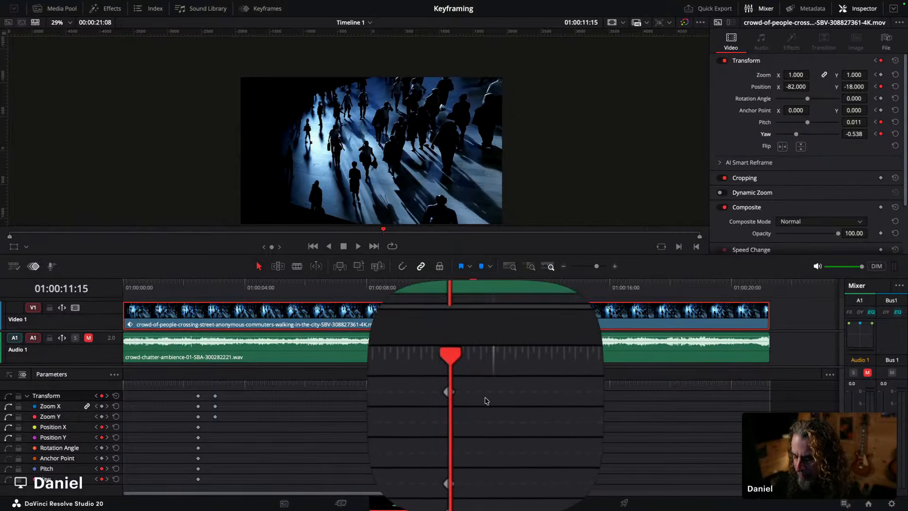
Step: Clear the position, pitch and yaw keyframes at 01:00:11:15
left_click_drag(475, 285, 518, 282)
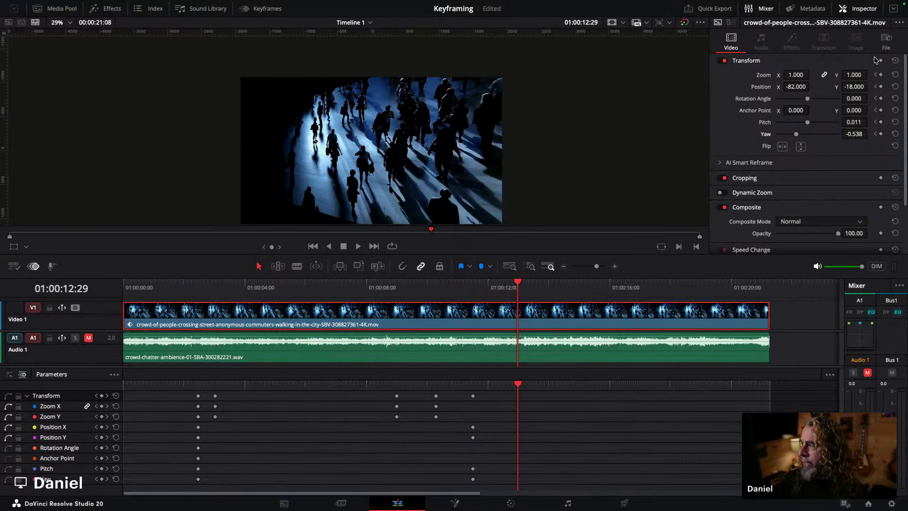
left_click(875, 111)
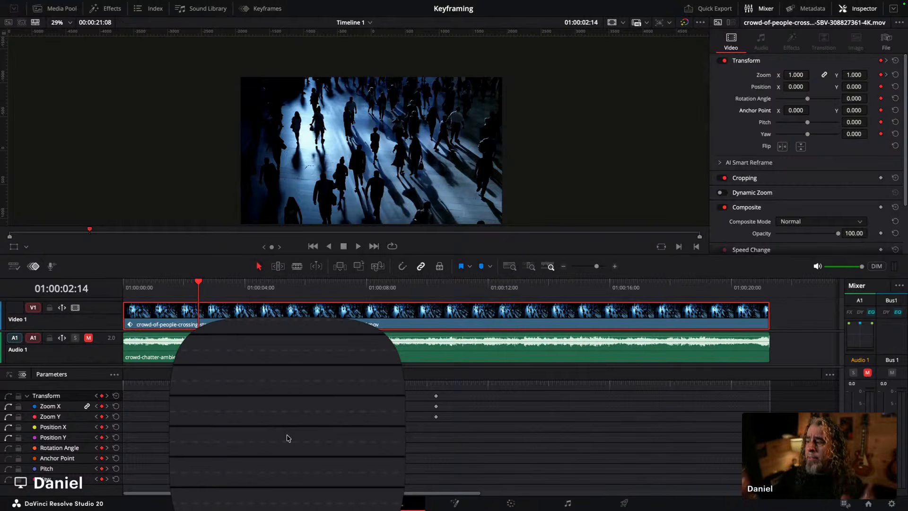
left_click(452, 232)
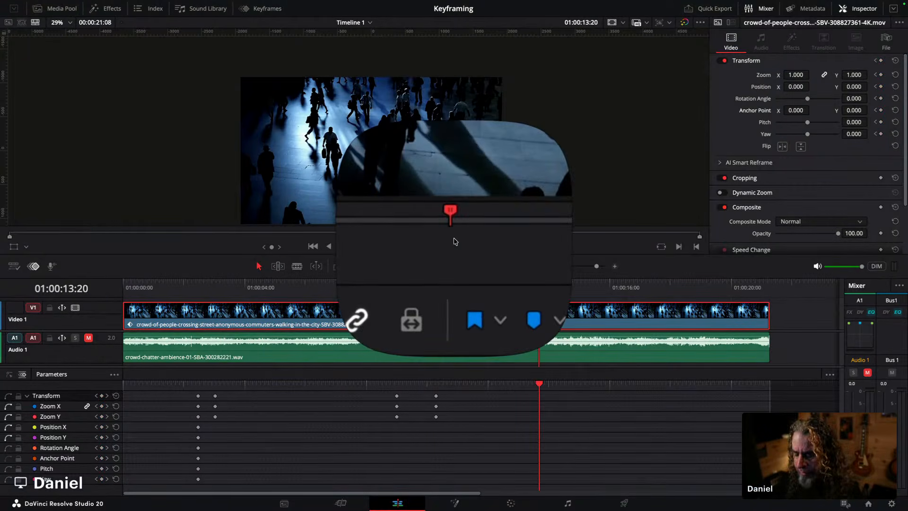
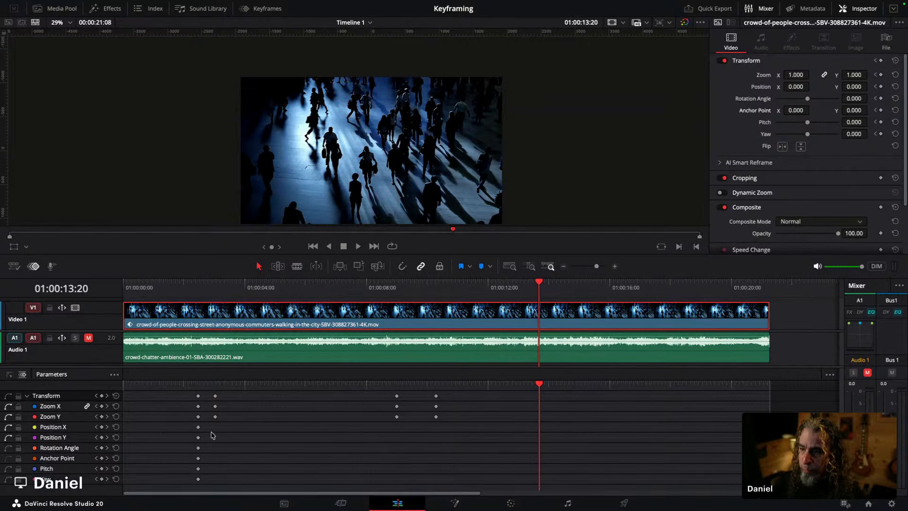
Step: Scrub the playhead back to the last zoom keyframe and play the clip to review the zoom-out
left_click_drag(540, 286, 484, 288)
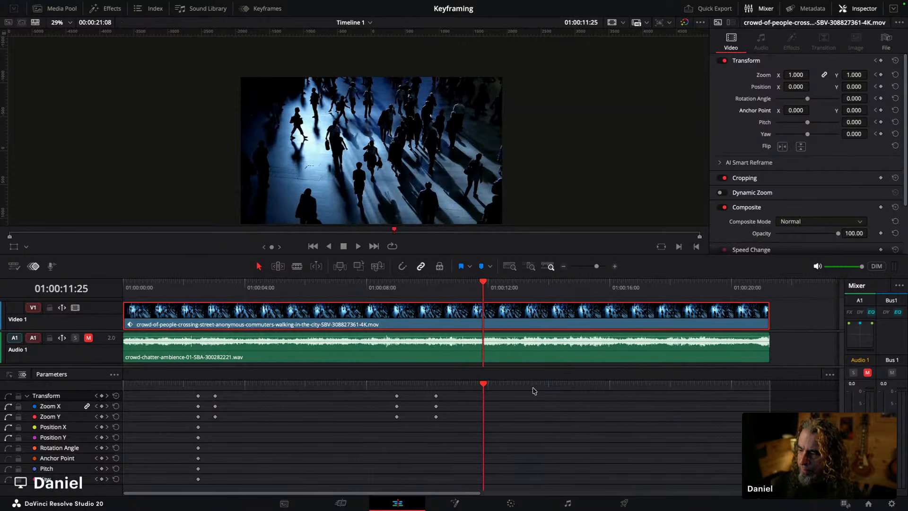
left_click_drag(483, 383, 435, 373)
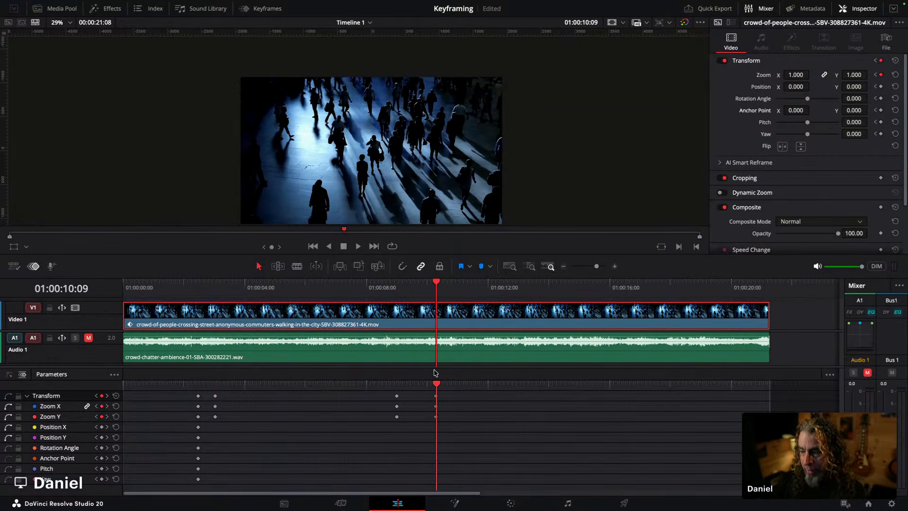
key("space")
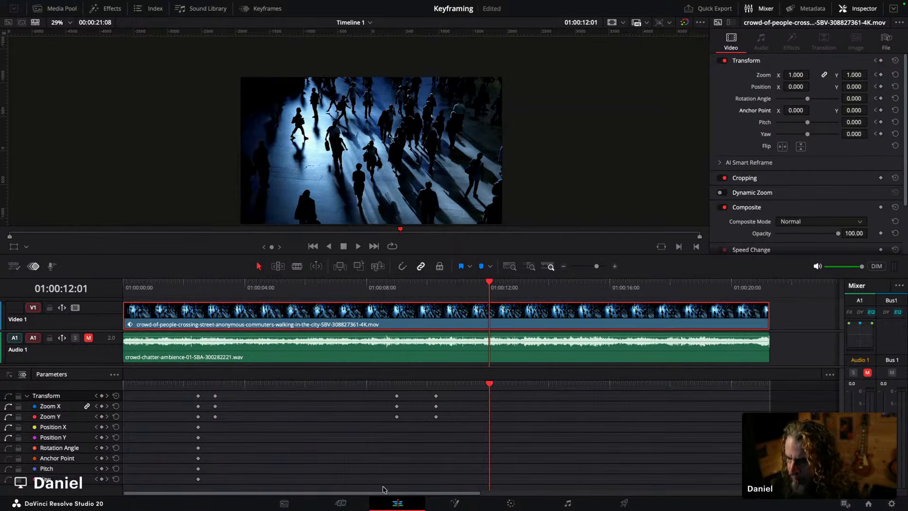
key("ctrl+a")
mouse_move(204, 394)
left_mouse_down()
mouse_move(268, 351)
mouse_move(237, 435)
mouse_move(216, 429)
left_mouse_up()
key("Escape")
key("ctrl+a")
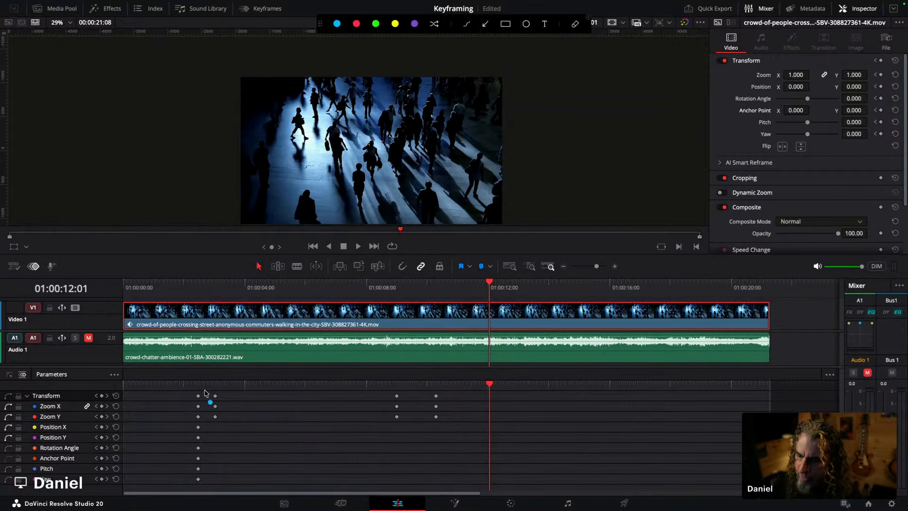
mouse_move(194, 365)
left_mouse_down()
mouse_move(198, 386)
mouse_move(222, 379)
mouse_move(207, 381)
mouse_move(225, 363)
left_mouse_up()
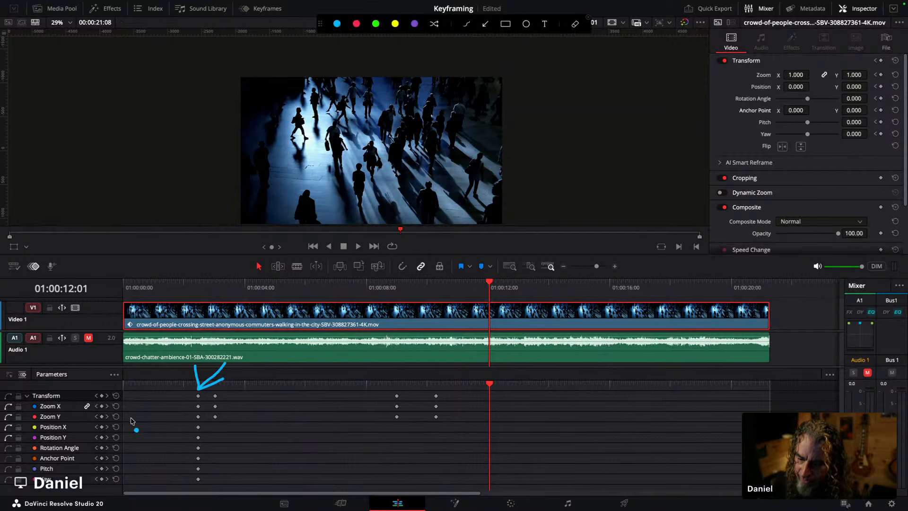
mouse_move(125, 416)
left_mouse_down()
mouse_move(189, 417)
mouse_move(178, 424)
left_mouse_up()
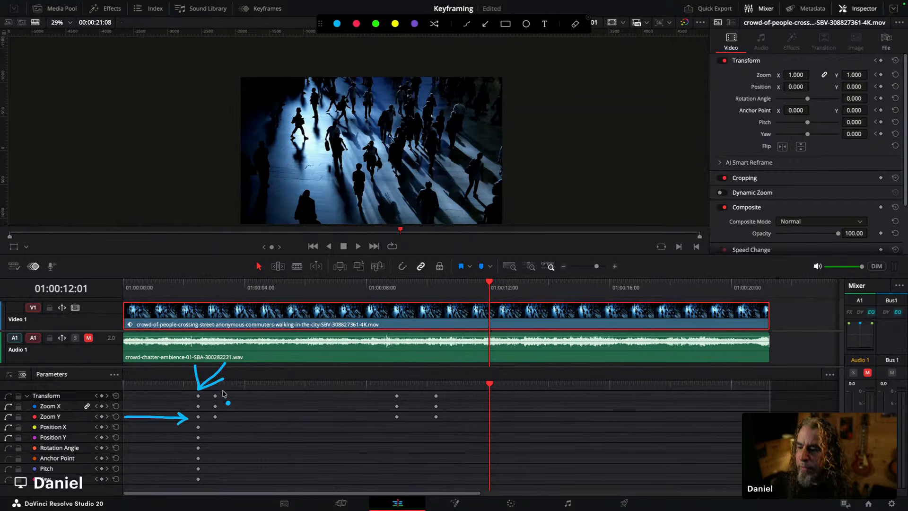
mouse_move(220, 392)
left_mouse_down()
mouse_move(255, 378)
mouse_move(228, 382)
mouse_move(235, 392)
left_mouse_up()
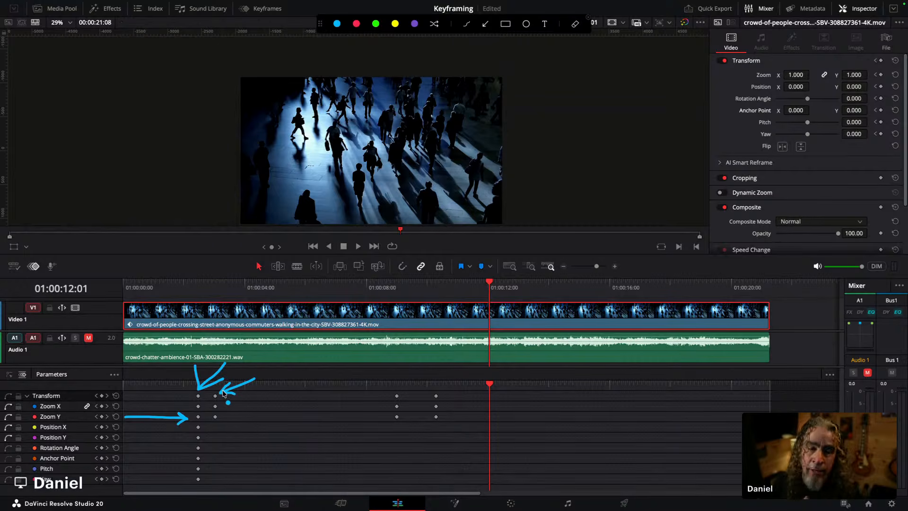
left_click_drag(198, 426, 217, 427)
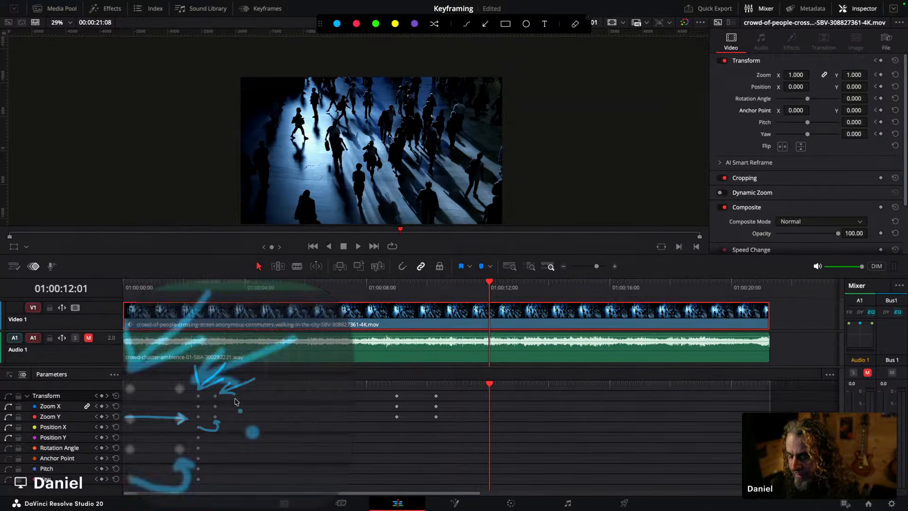
Step: Move the second pair of zoom keyframes later, to about 01:00:04:12
mouse_move(208, 392)
left_mouse_down()
mouse_move(228, 418)
mouse_move(286, 420)
left_mouse_up()
left_click_drag(221, 424, 257, 398)
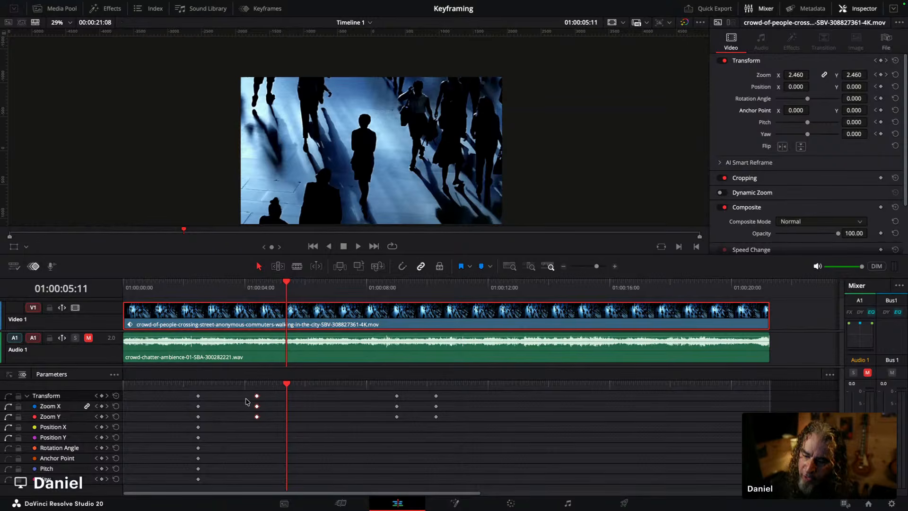
Step: Play the clip from the first zoom keyframe to review the zoom-in timing
left_click(198, 384)
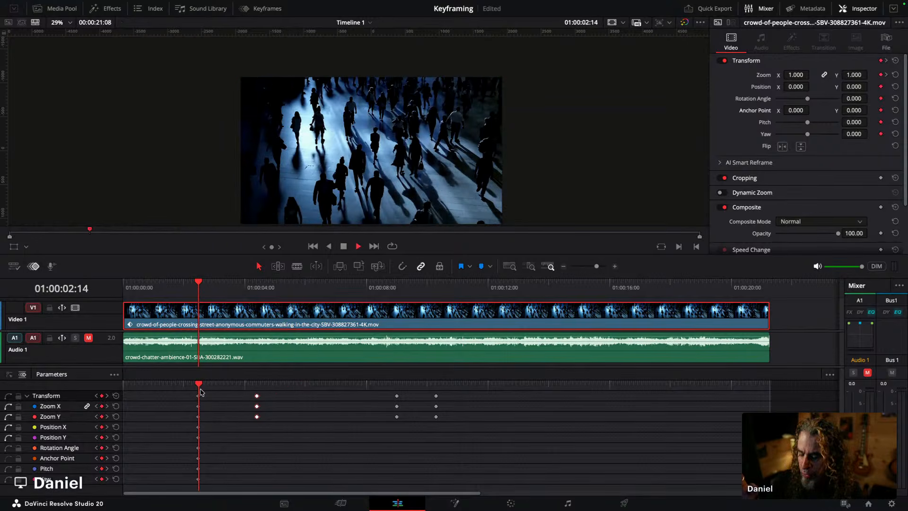
key("space")
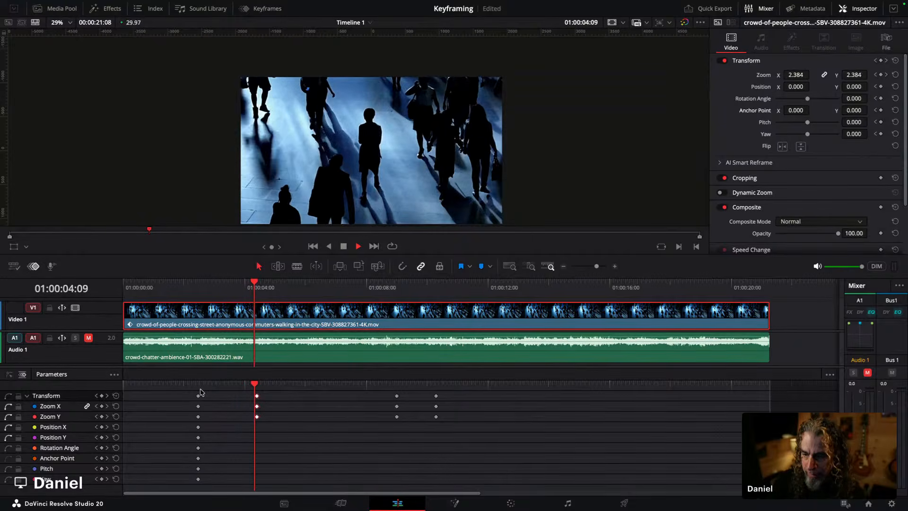
key("space")
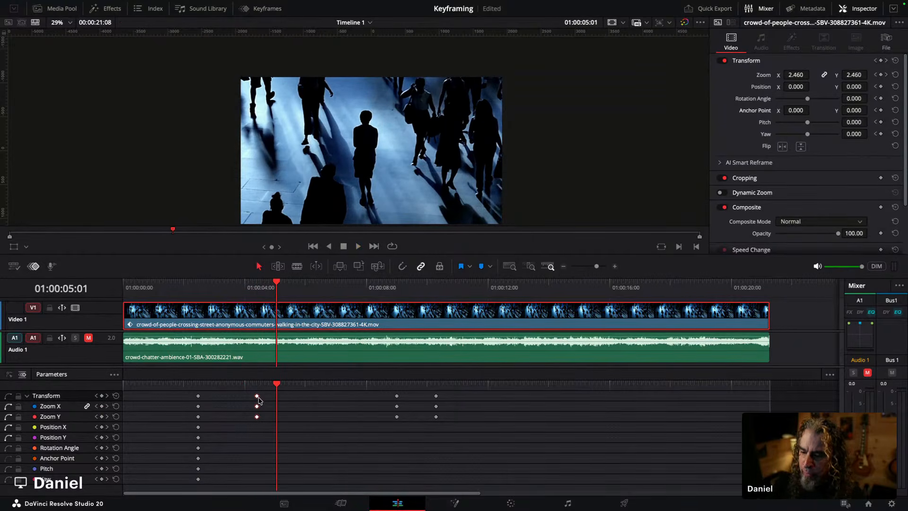
key("space")
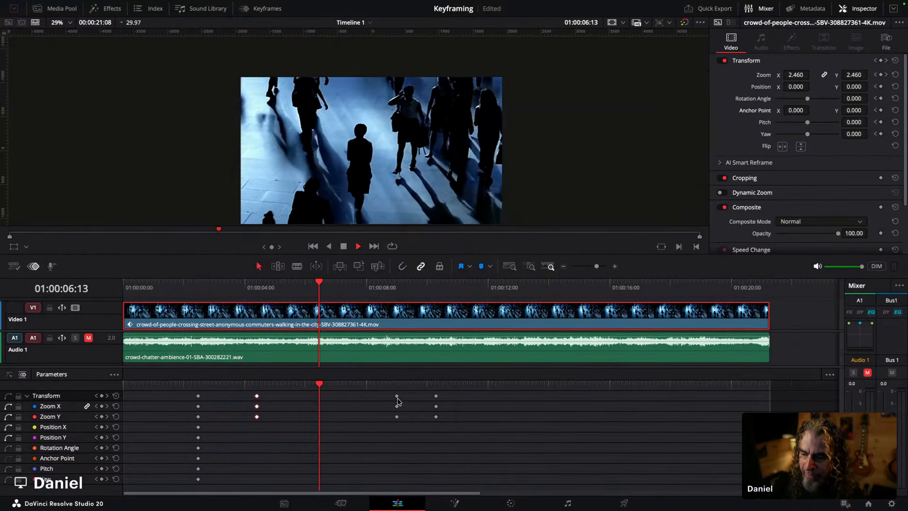
key("space")
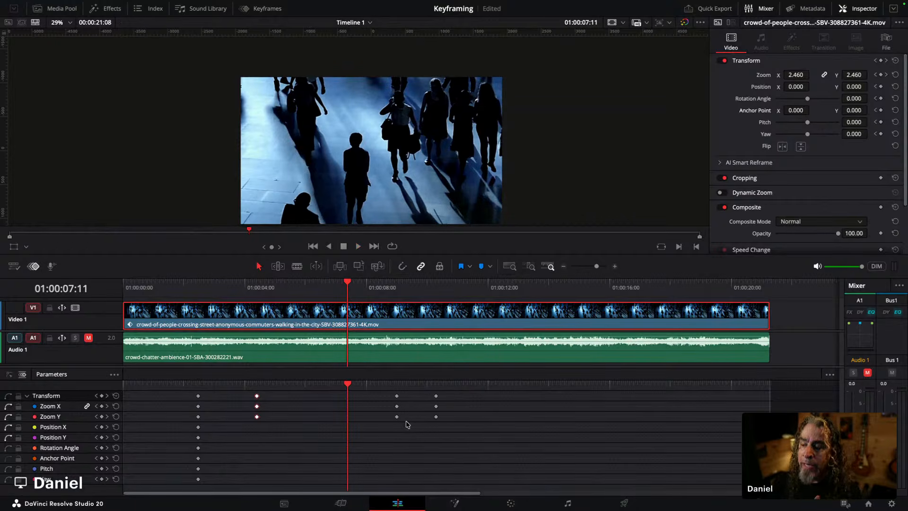
Step: Select the last two zoom keyframe pairs and shift them earlier, to about 01:00:07:10 and 01:00:08:18
left_click_drag(465, 442, 370, 373)
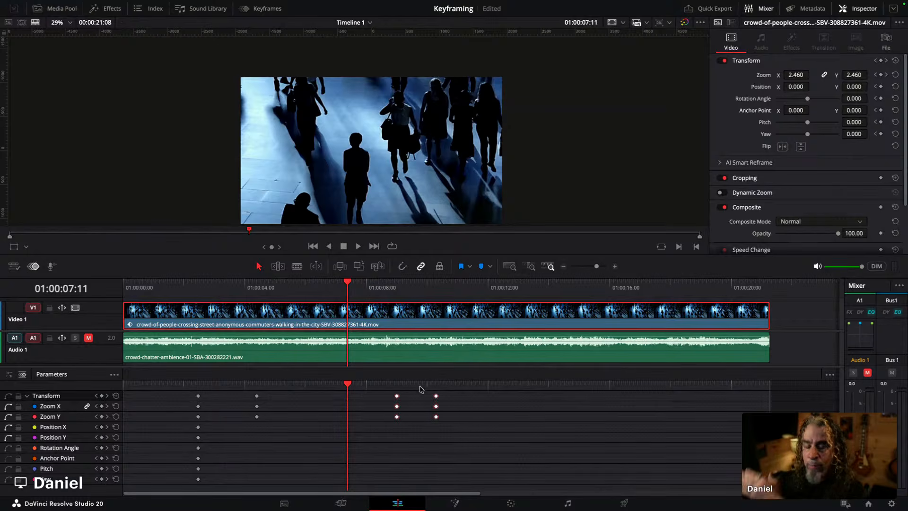
left_click_drag(470, 441, 365, 378)
left_click_drag(397, 420, 352, 423)
Step: Play back the retimed zoom animation and save the project
key("space")
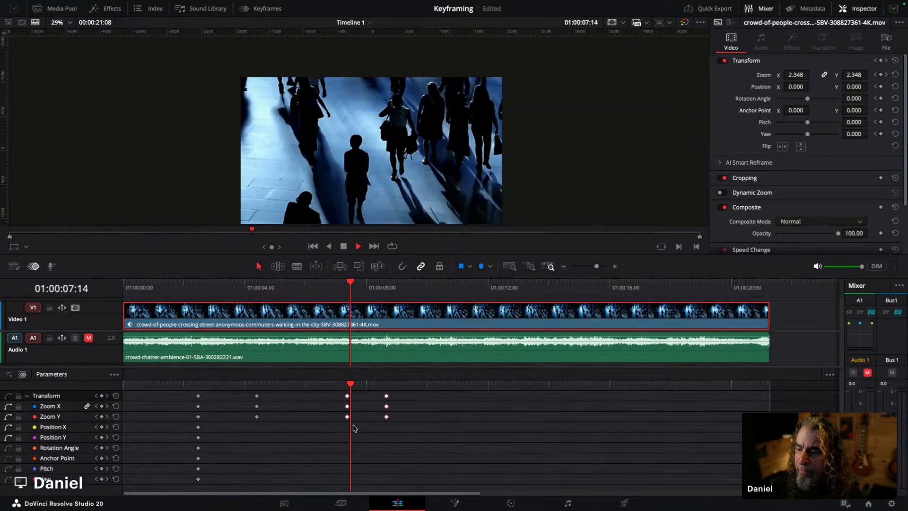
key("space")
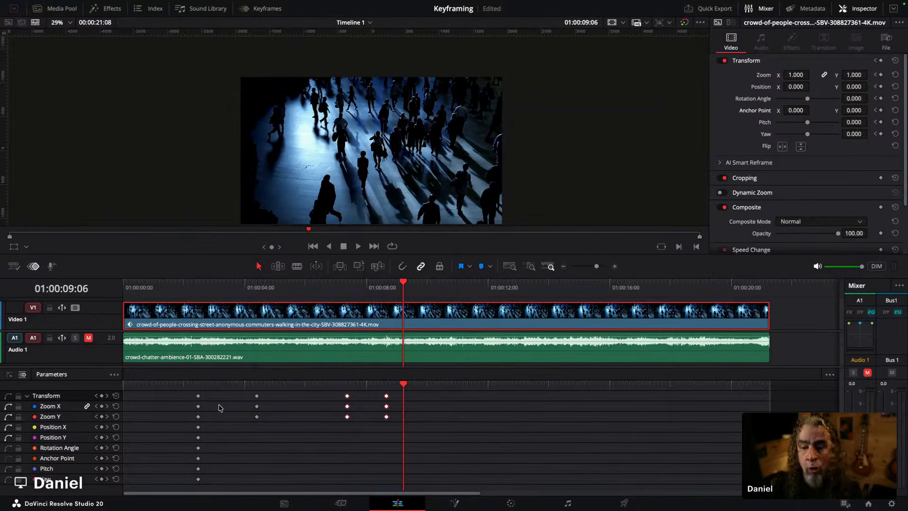
key("ctrl+s")
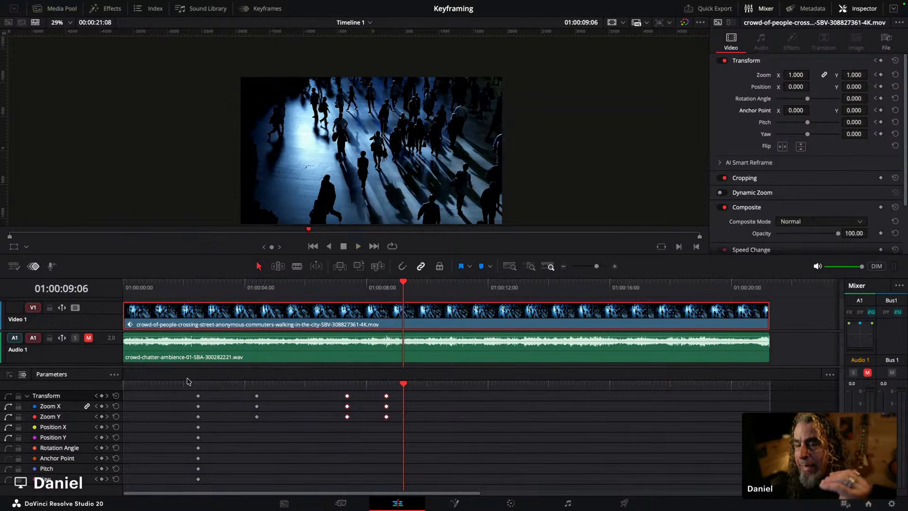
Step: Inspect the zoom keyframe at 01:00:04:12 and its Zoom value
left_click(256, 384)
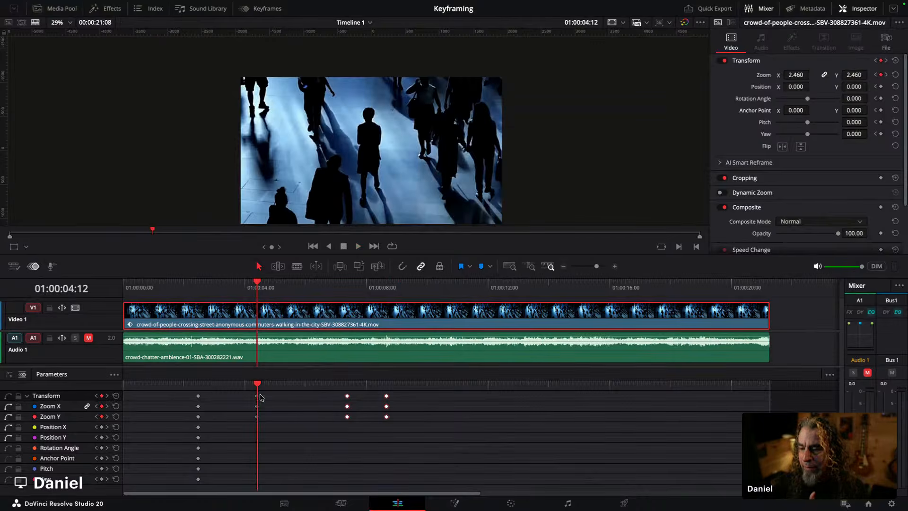
left_click(361, 430)
left_click(347, 396)
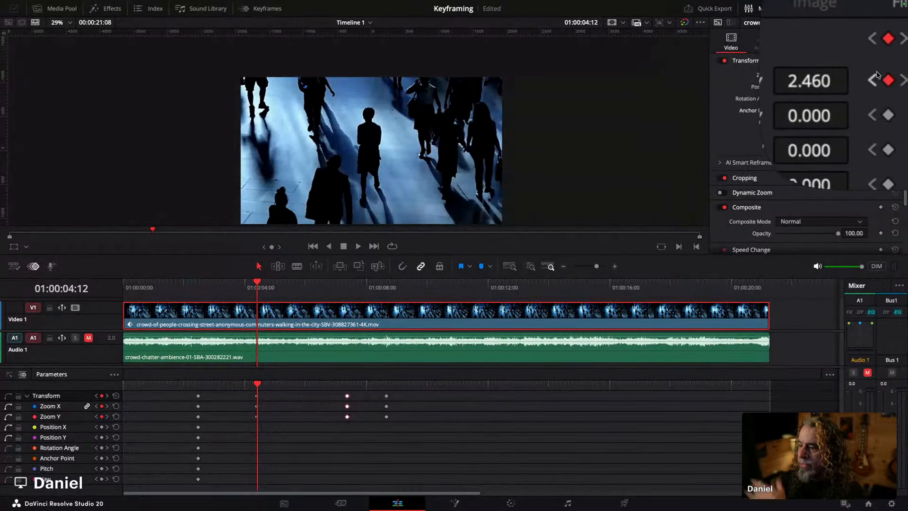
left_click(815, 64)
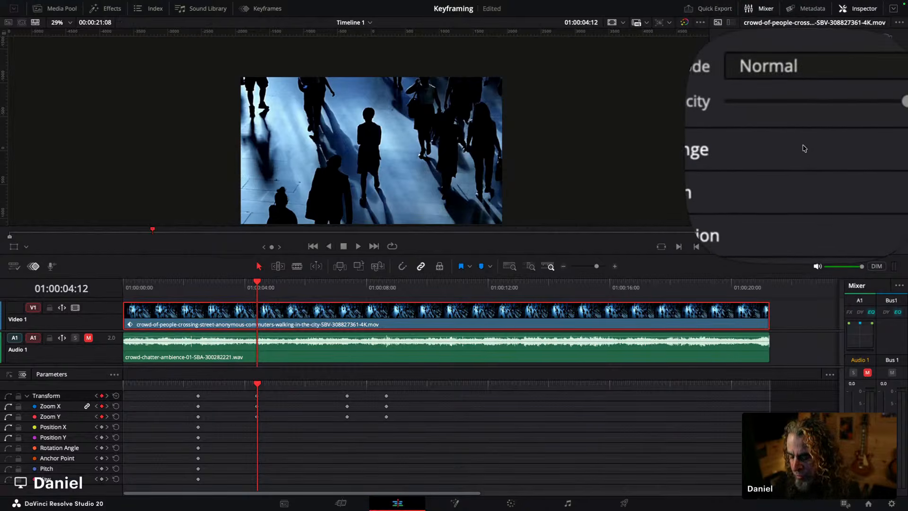
left_click(811, 61)
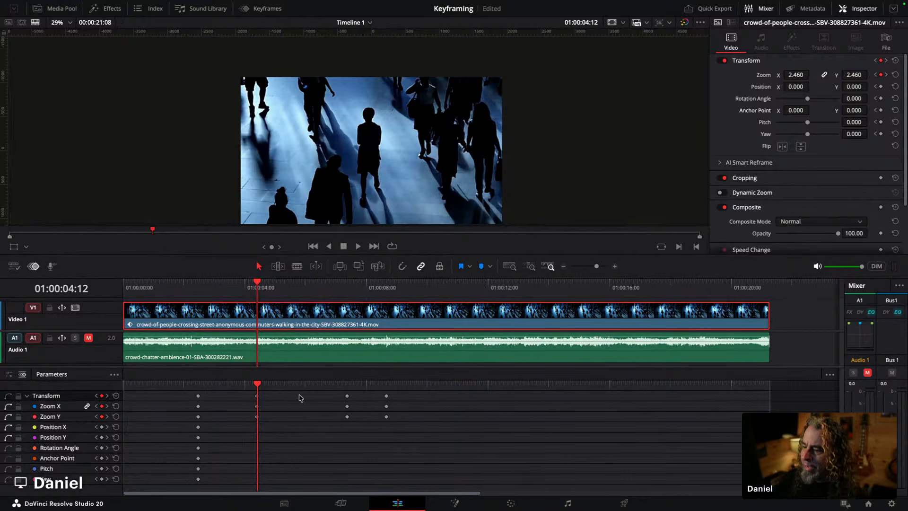
Step: Nudge the last zoom keyframe slightly earlier, onto 01:00:08:18
left_click(387, 396)
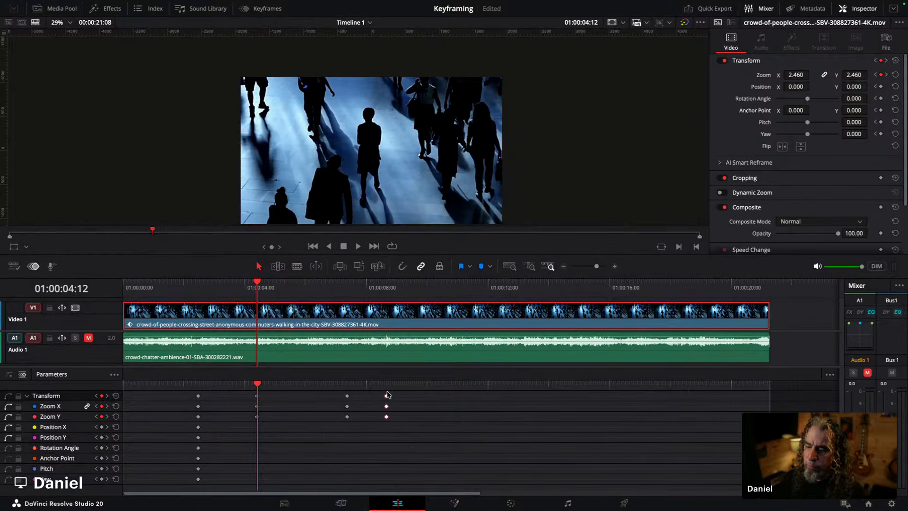
left_click_drag(369, 289, 385, 291)
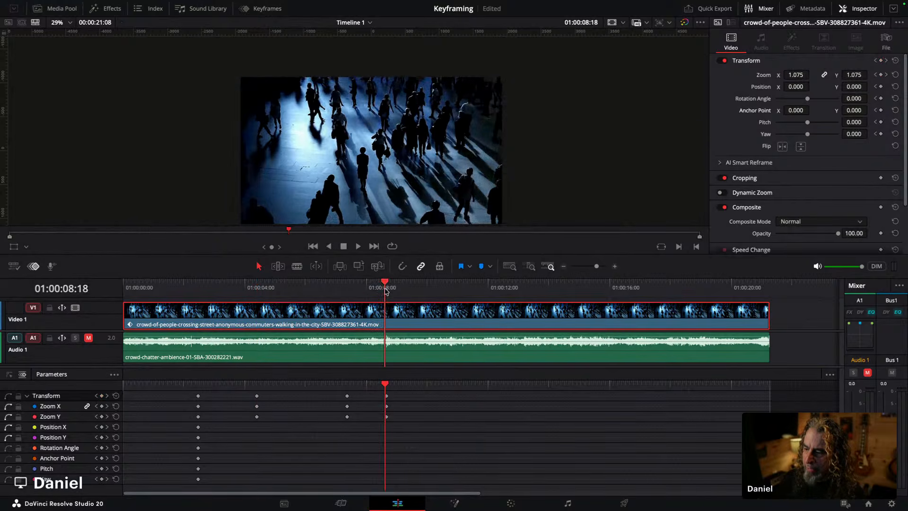
left_click_drag(387, 416, 383, 419)
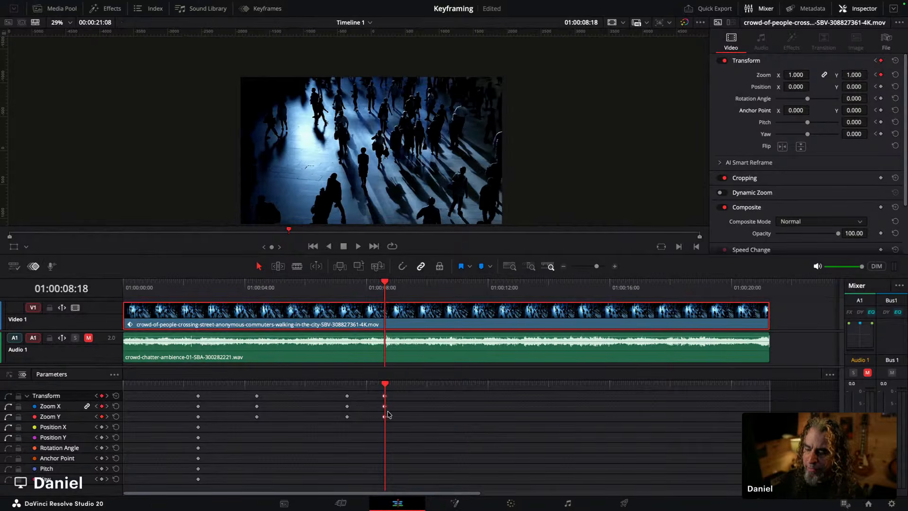
Step: Try setting the zoom to 0.150 at 01:00:08:18 and play back the resulting zoom-out
left_click_drag(796, 74, 768, 75)
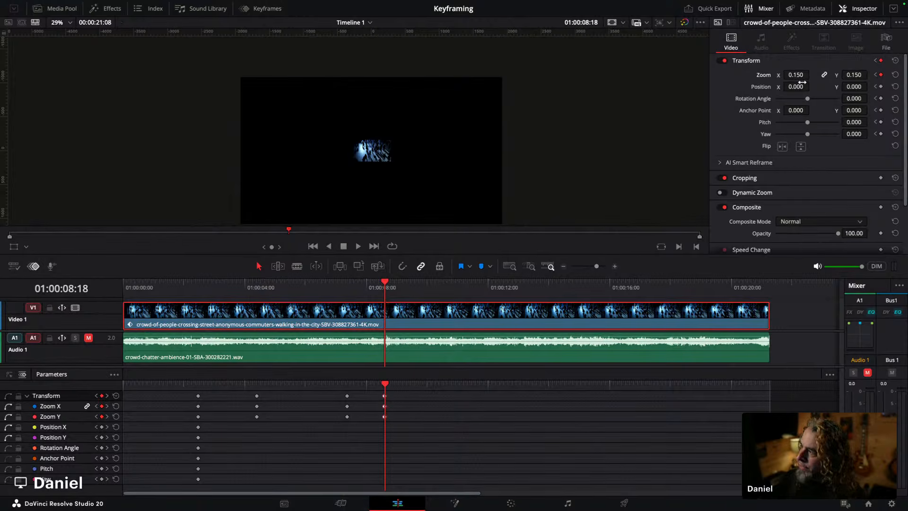
left_click(341, 285)
key("space")
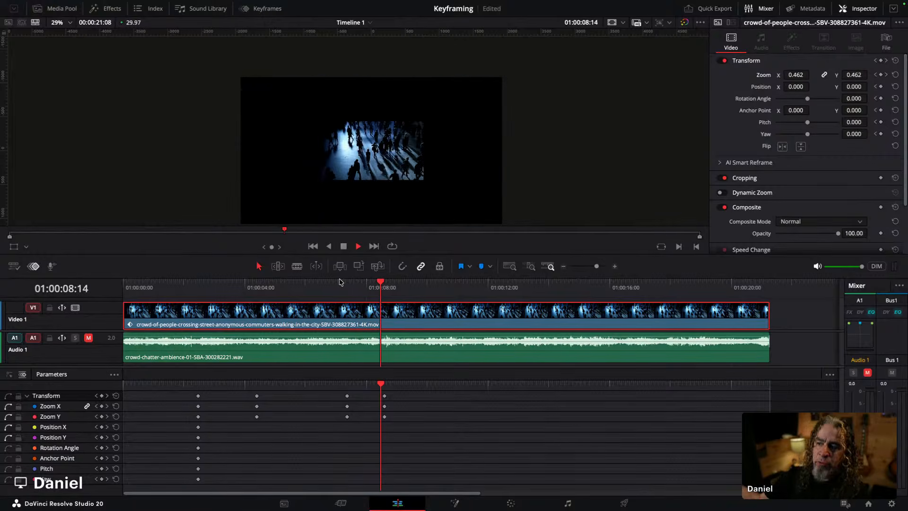
key("space")
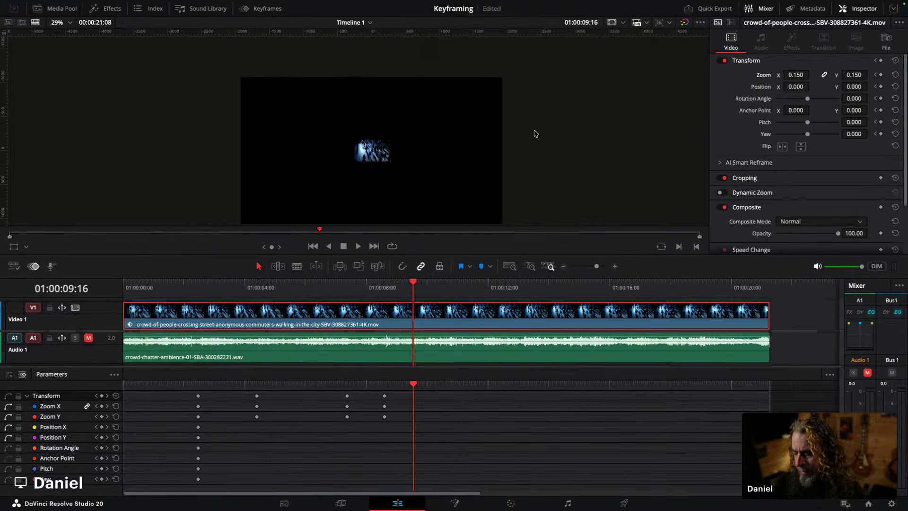
Step: Undo the zoom change and save the project
key("super+z")
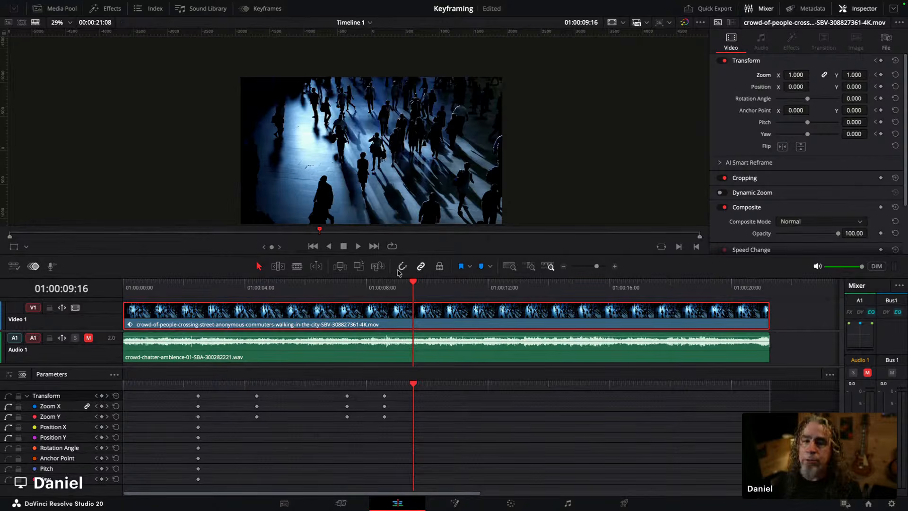
key("super+s")
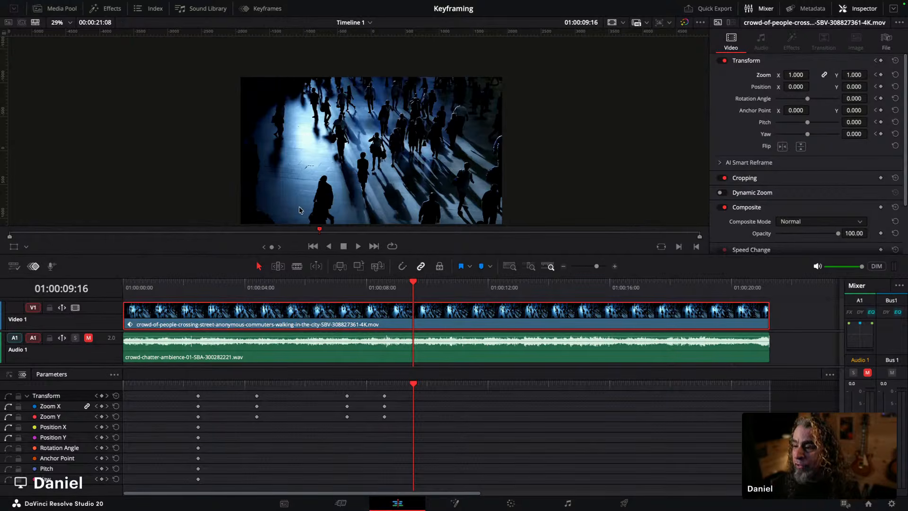
Step: Scrub between the 01:00:04:12 and 01:00:07:10 keyframes to compare the zoomed framing
left_click_drag(187, 288, 257, 280)
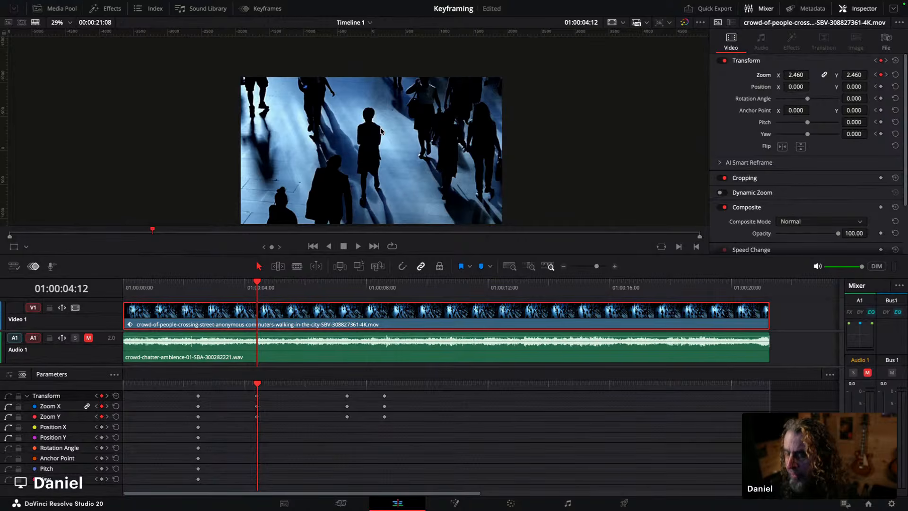
key("ctrl+a")
mouse_move(350, 134)
left_mouse_down()
mouse_move(369, 146)
mouse_move(370, 137)
left_mouse_up()
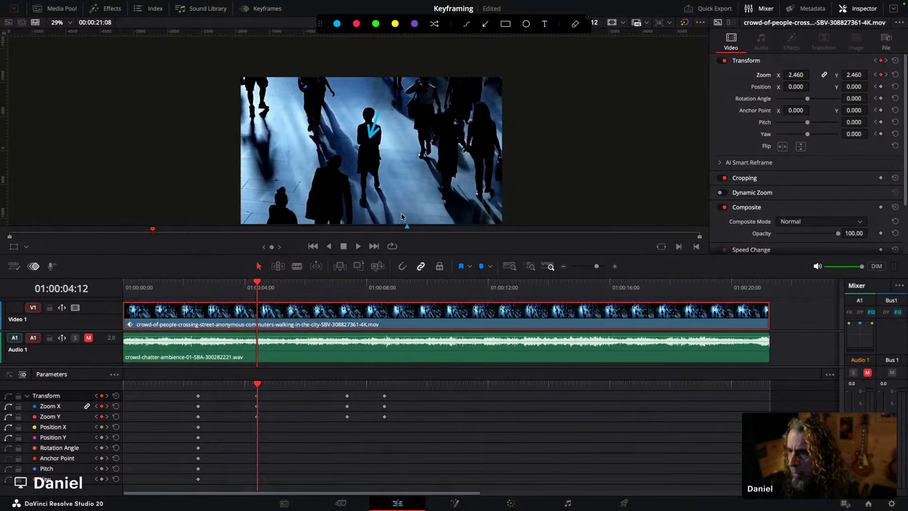
key("Escape")
left_click_drag(257, 284, 347, 288)
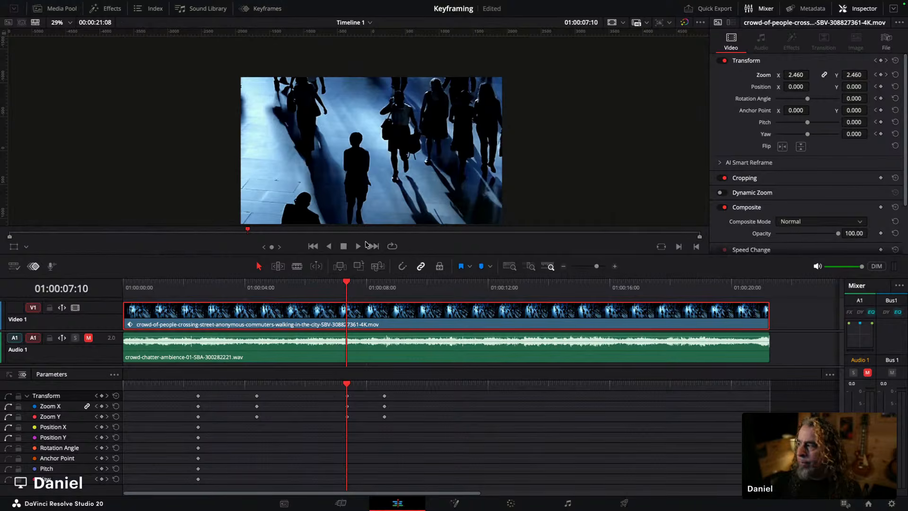
scroll(420, 151, "down", 2)
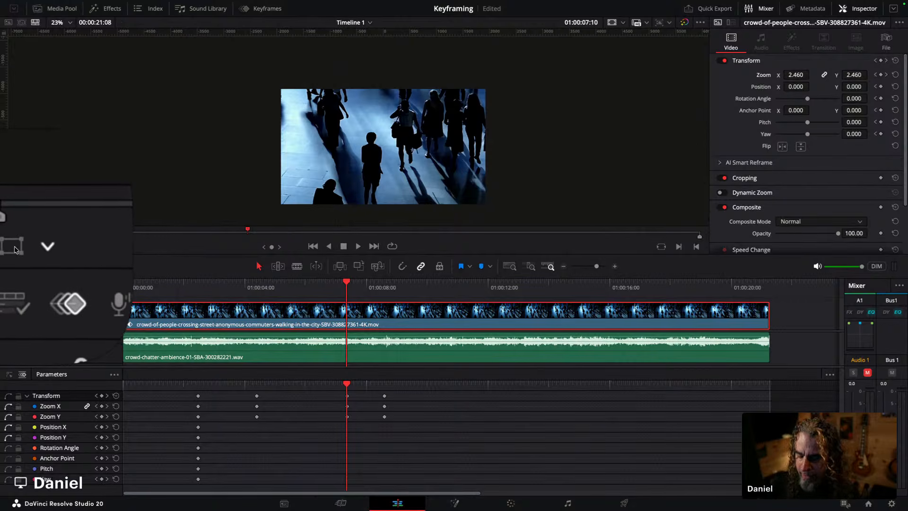
Step: Open the Media Pool
left_click(54, 11)
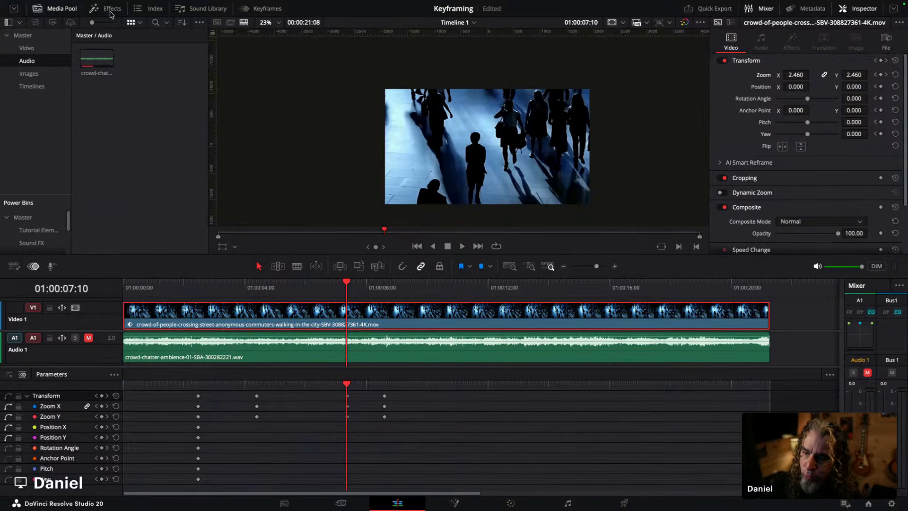
left_click(146, 105)
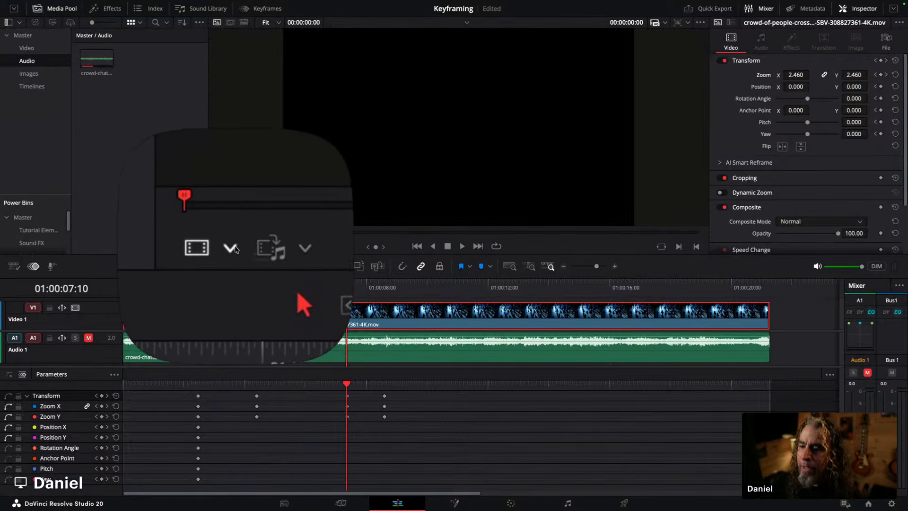
left_click(232, 247)
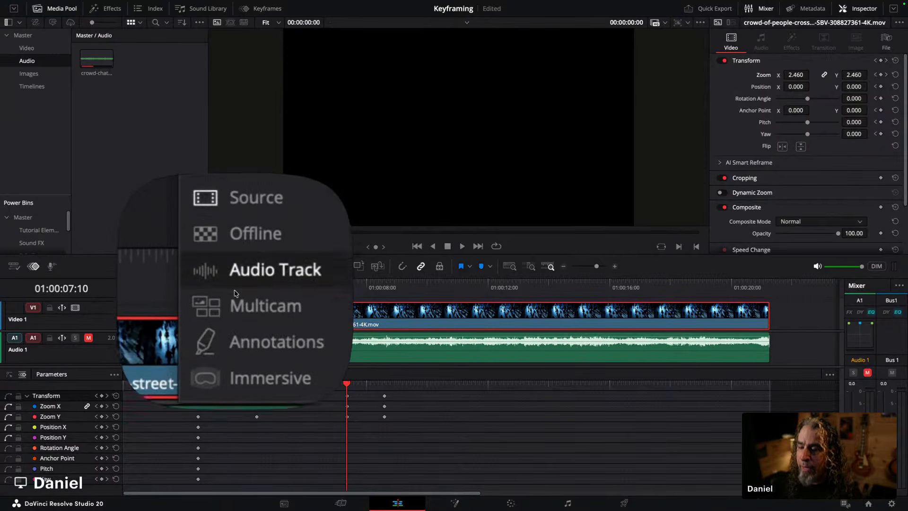
left_click(183, 193)
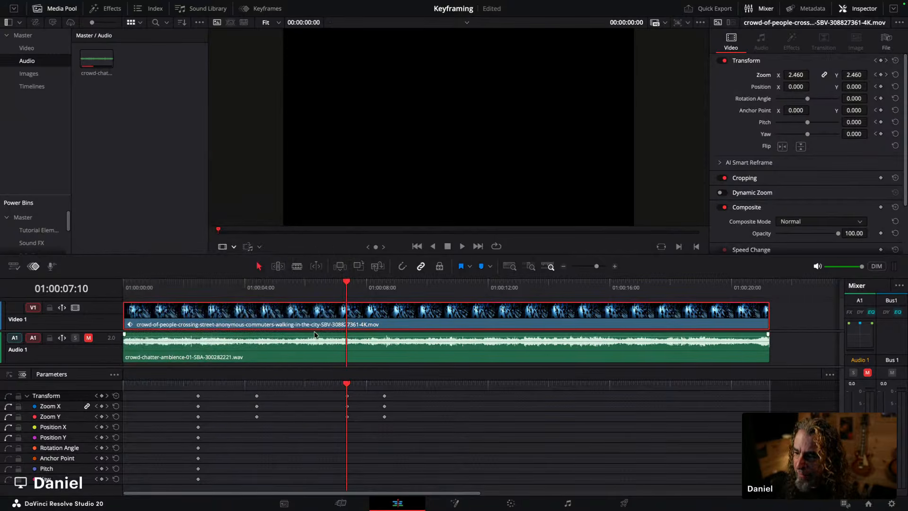
left_click(306, 318)
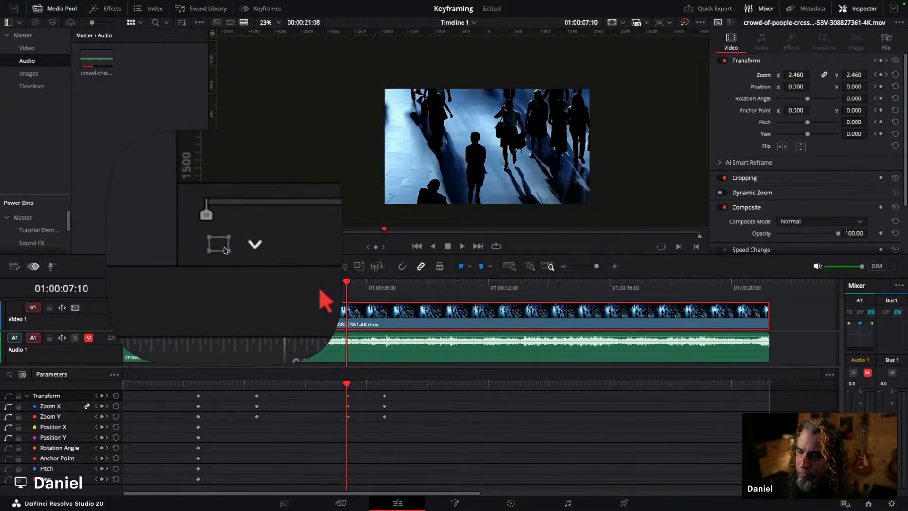
Step: Turn on the Transform on-screen controls in the timeline viewer
left_click(235, 249)
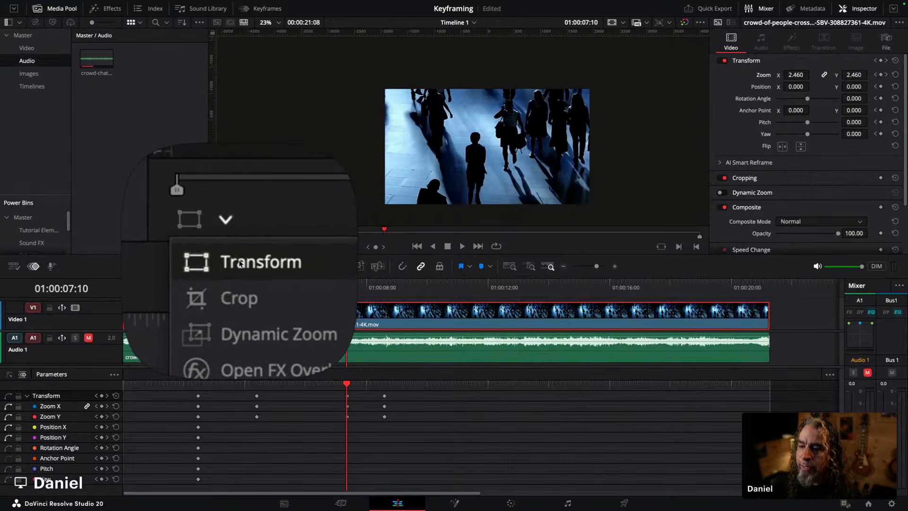
left_click(238, 266)
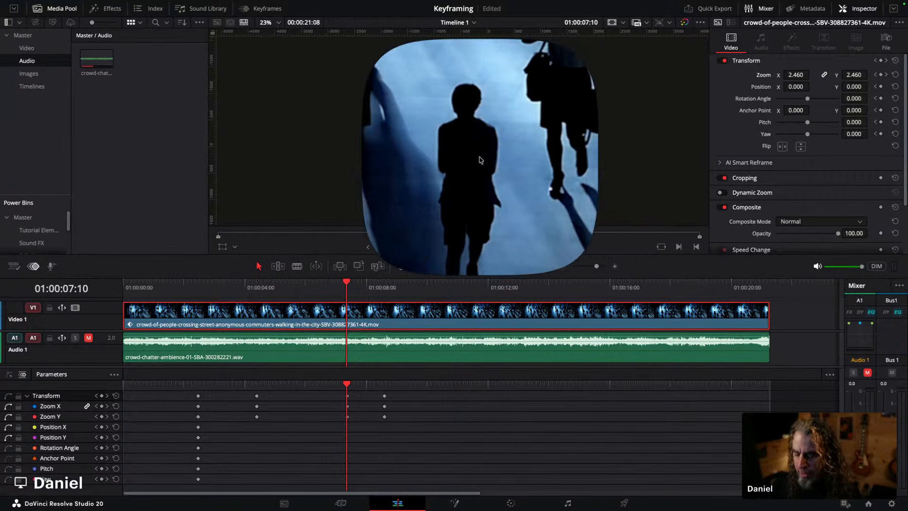
scroll(479, 159, "down", 3)
scroll(479, 159, "down", 2)
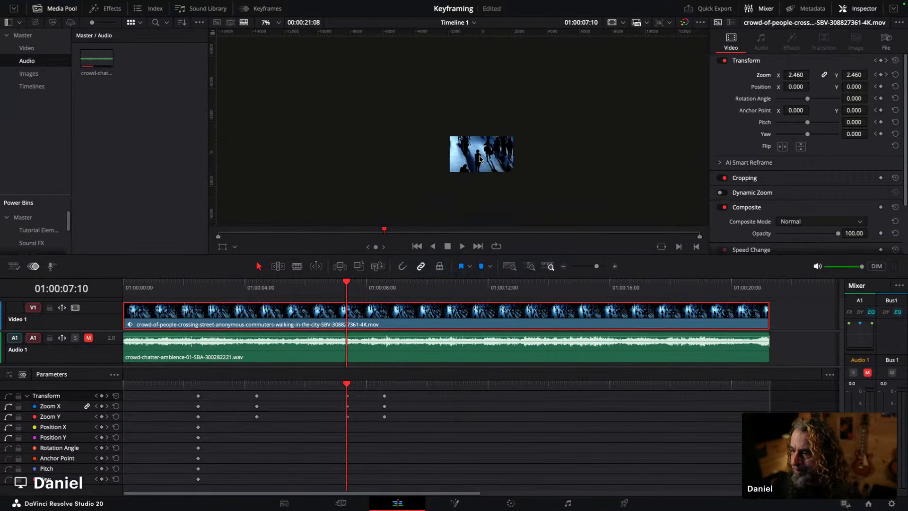
left_click(221, 248)
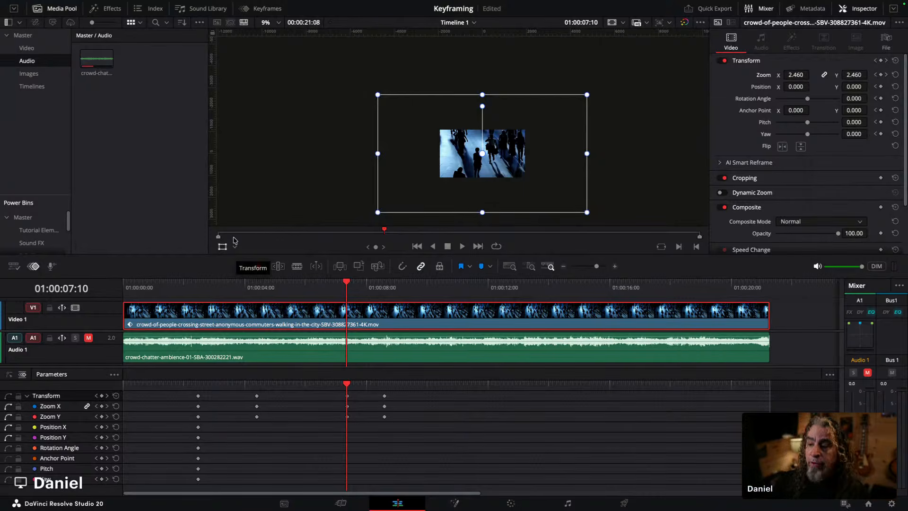
Step: At 01:00:07:11, move the zoomed image in the viewer to position about 275, 574
left_click_drag(148, 287, 153, 285)
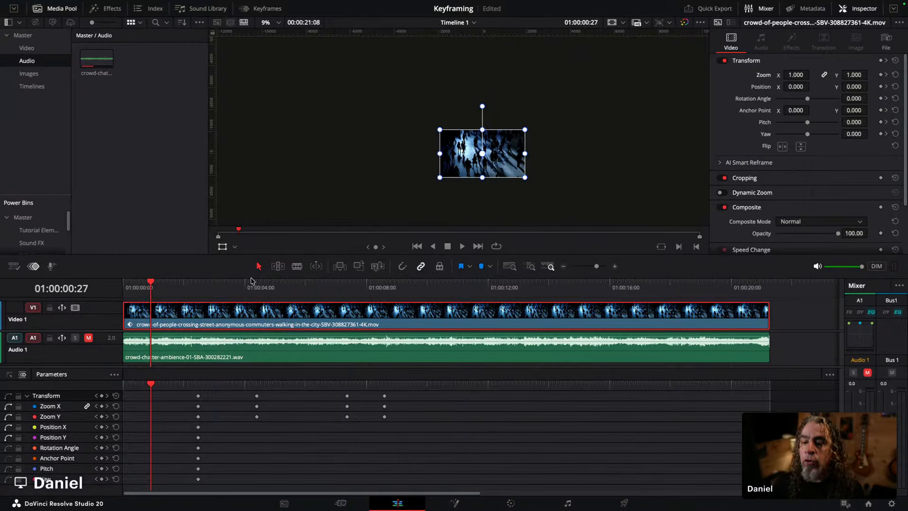
left_click_drag(151, 284, 228, 276)
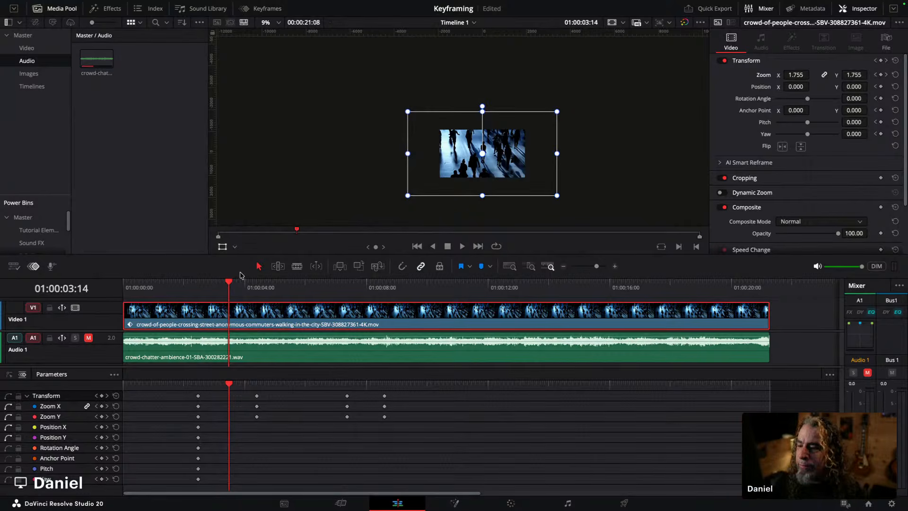
left_click_drag(230, 283, 385, 261)
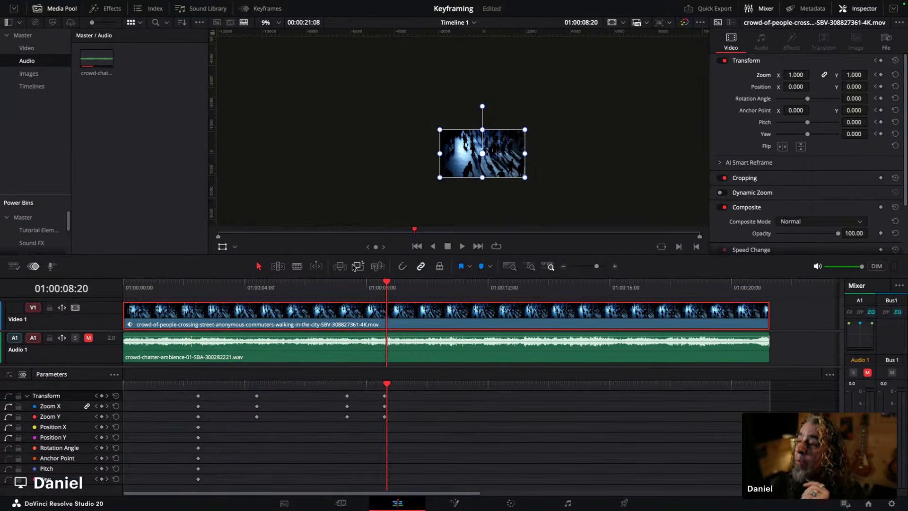
scroll(508, 135, "up", 8)
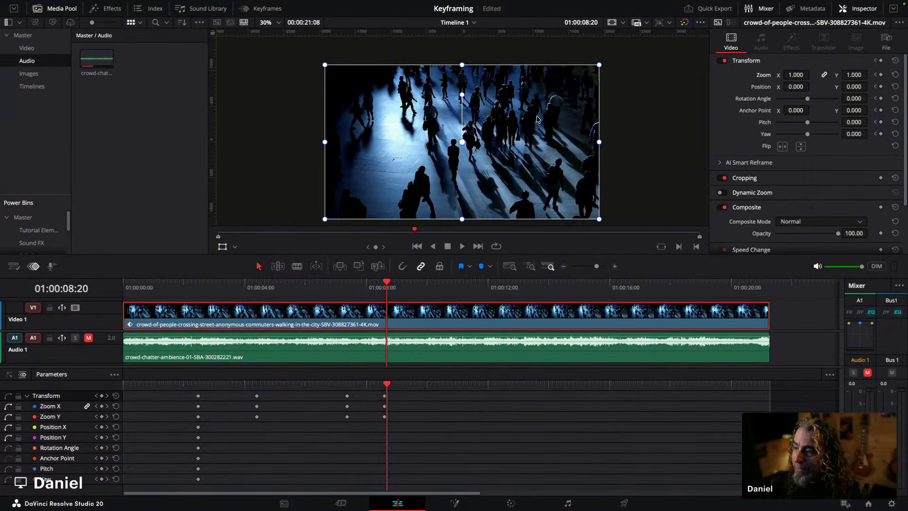
left_click_drag(371, 287, 348, 286)
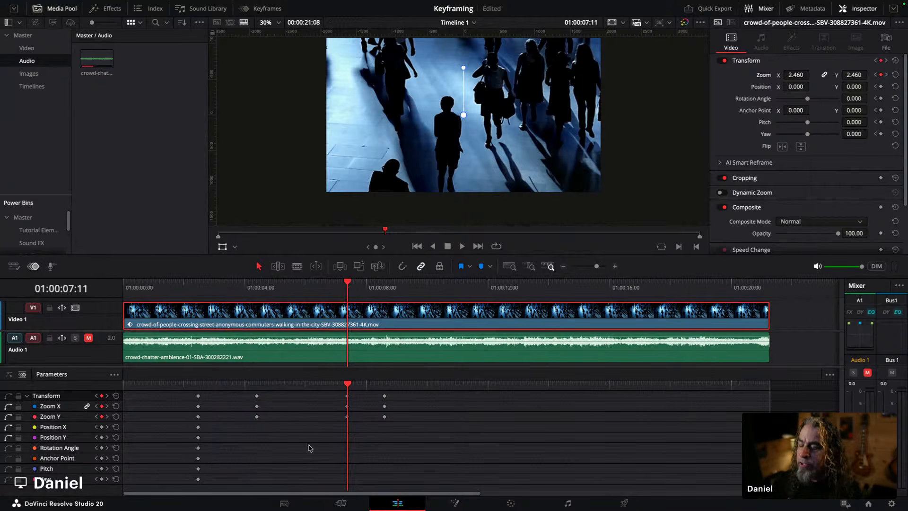
scroll(472, 194, "down", 8)
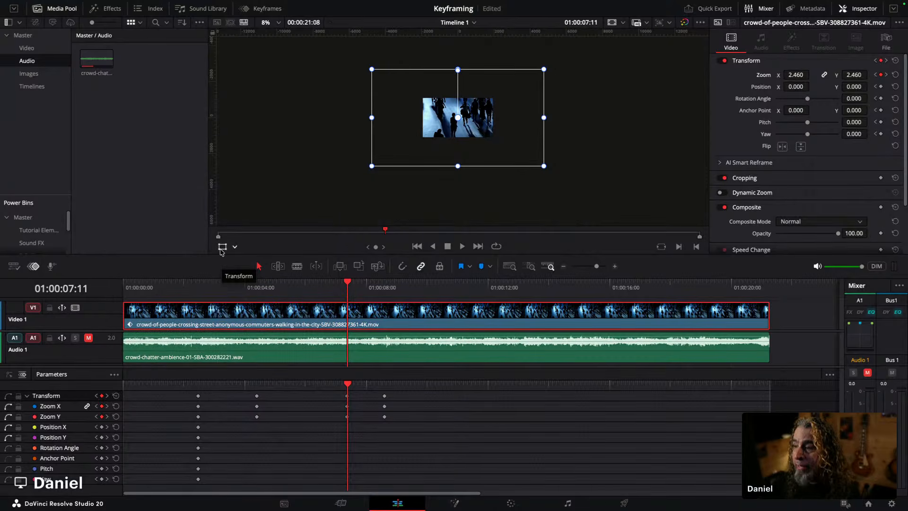
scroll(415, 171, "up", 5)
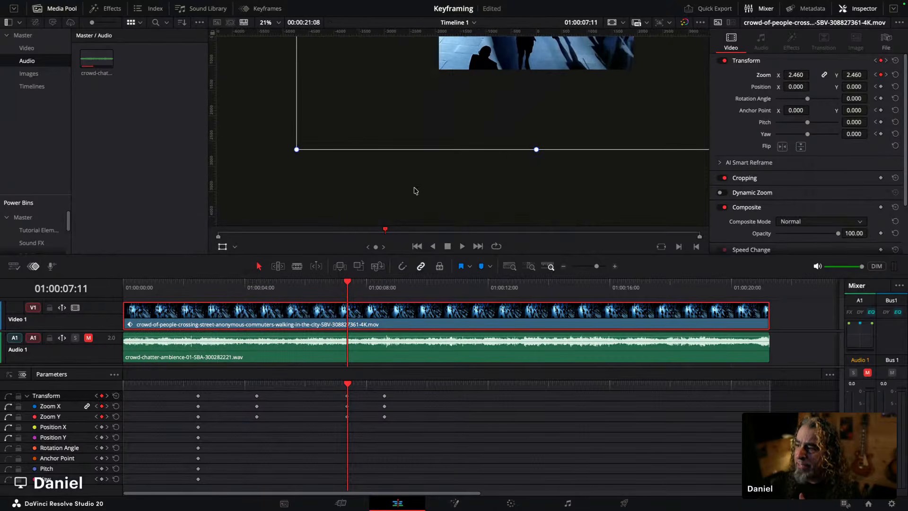
scroll(439, 109, "up", 2)
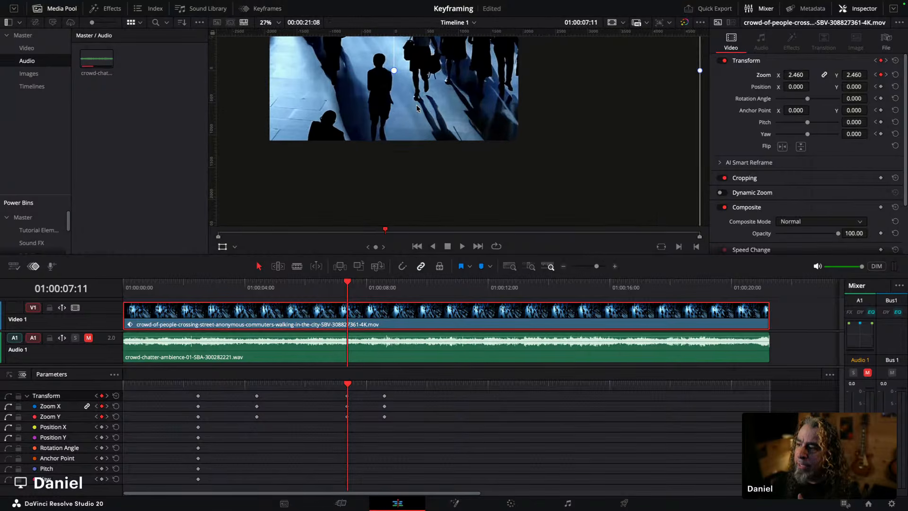
scroll(417, 107, "down", 3)
scroll(405, 111, "up", 1)
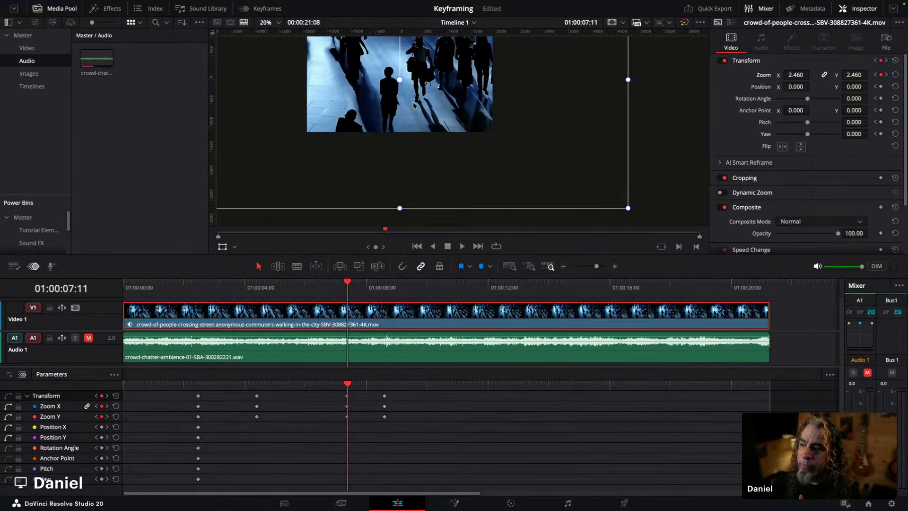
scroll(399, 118, "down", 1)
left_click_drag(402, 110, 414, 87)
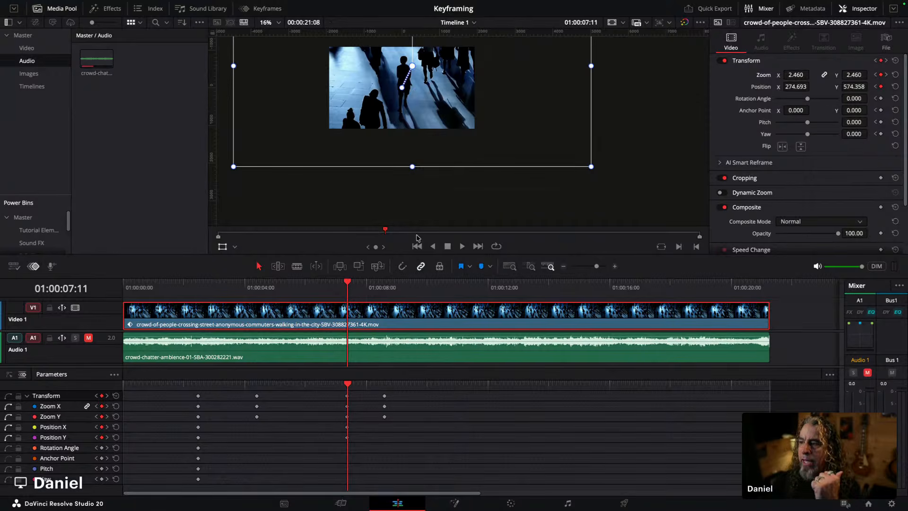
Step: Play back the clip in full screen to review the zoom and reposition animation
scroll(419, 193, "down", 2)
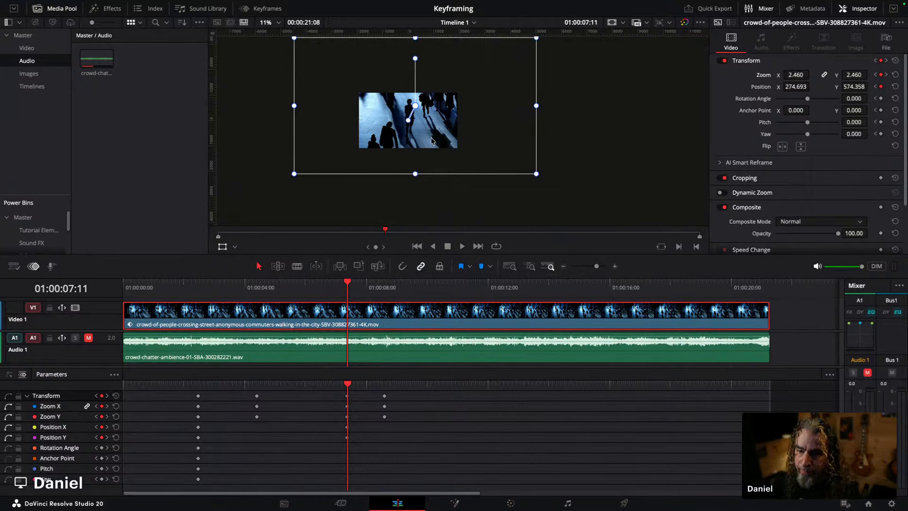
left_click(223, 247)
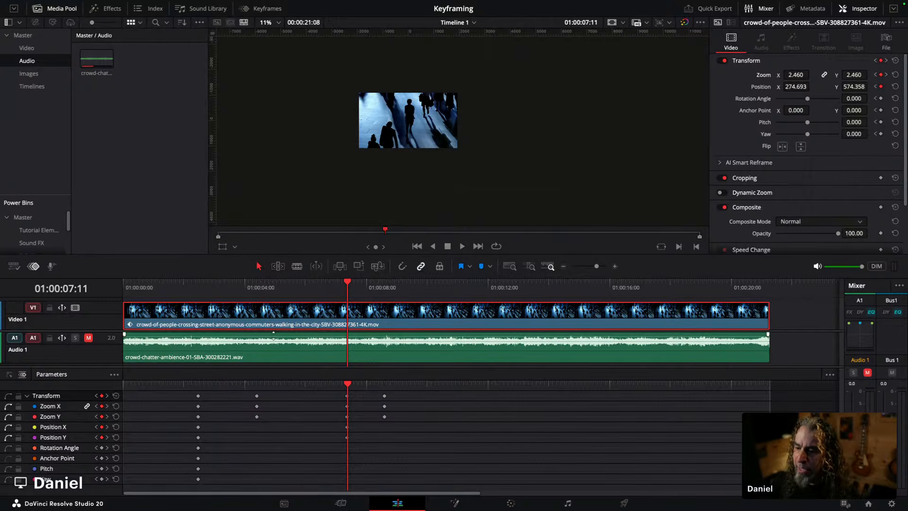
left_click_drag(270, 290, 347, 279)
left_click(223, 246)
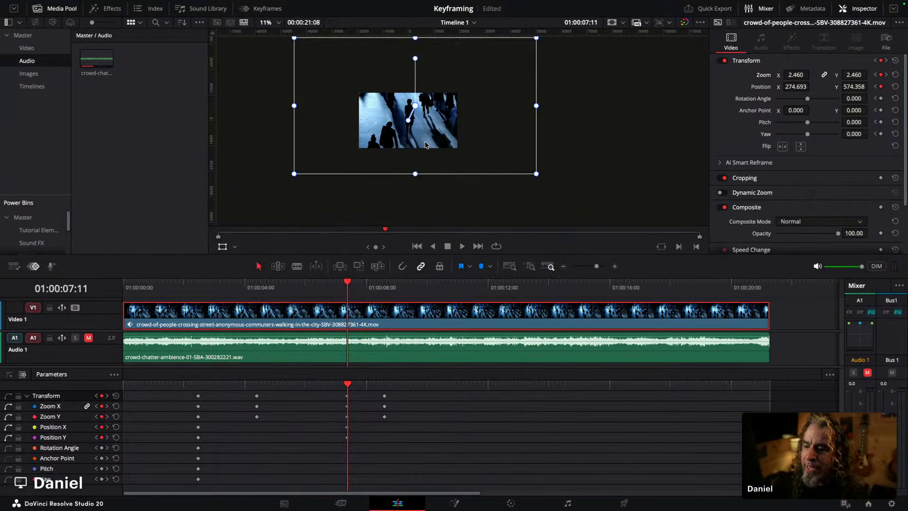
left_click(185, 286)
key("space")
key("space")
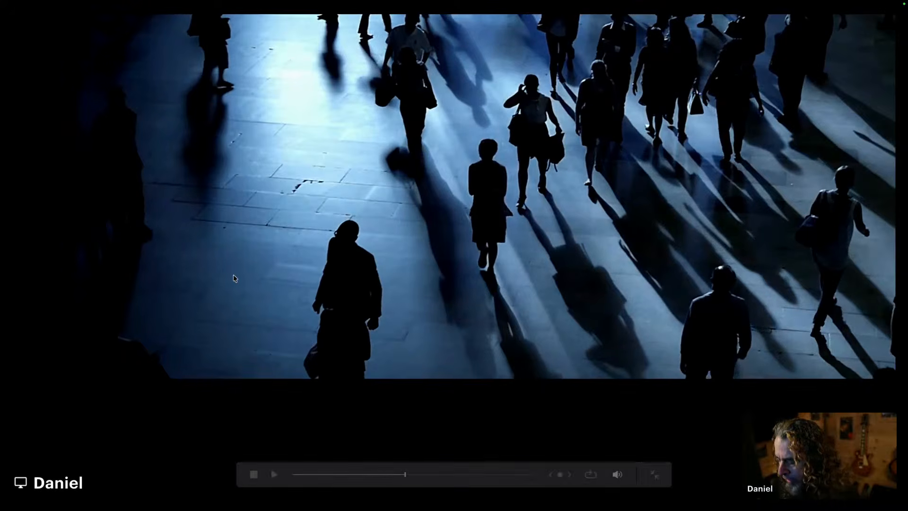
key("Escape")
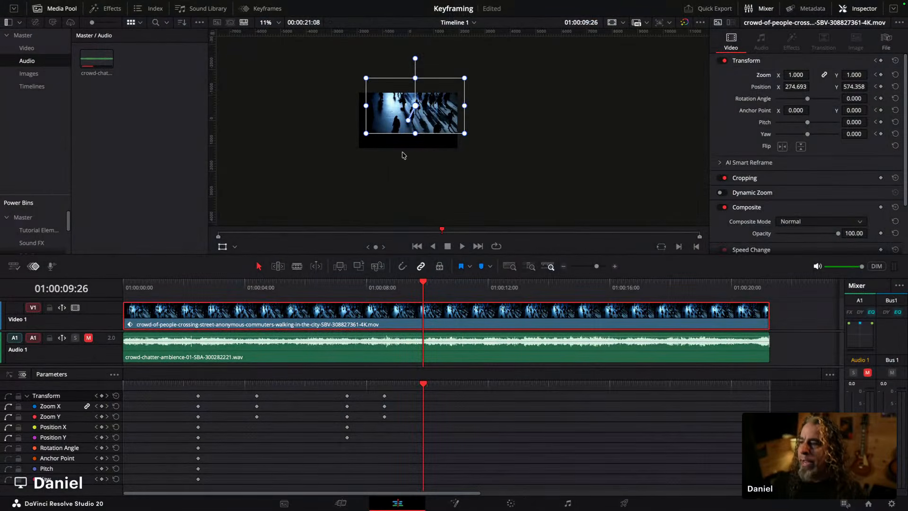
Step: At 01:00:08:18, keyframe the Transform with zoom 1.000 and position X and Y set to 0
left_click(385, 289)
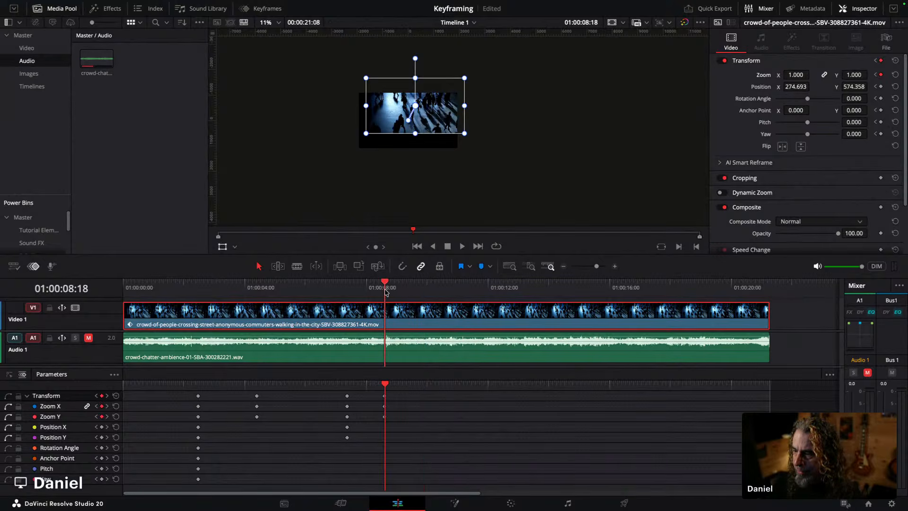
left_click(880, 61)
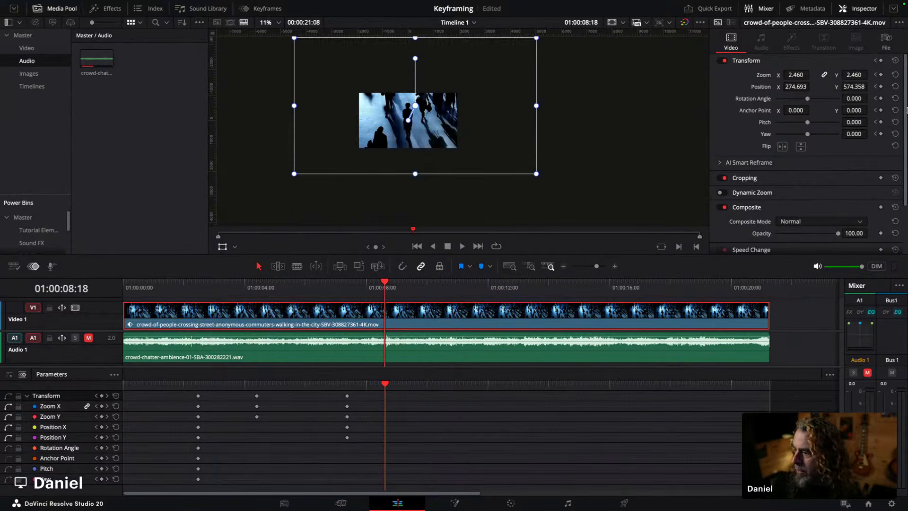
left_click(880, 61)
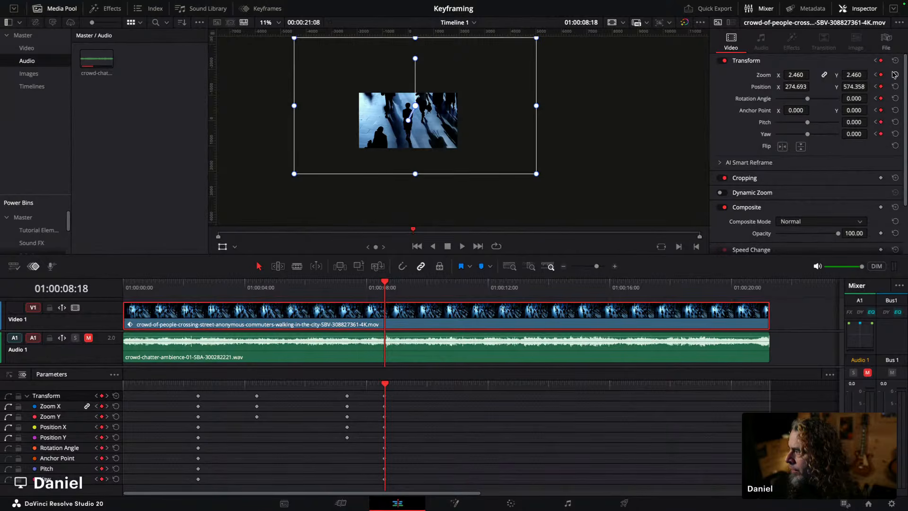
left_click(796, 74)
type("11")
left_click(855, 75)
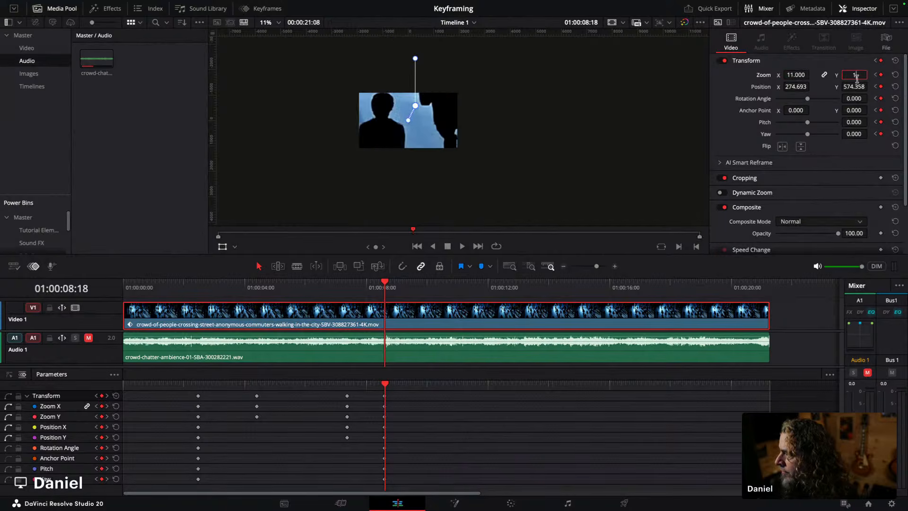
left_click(854, 87)
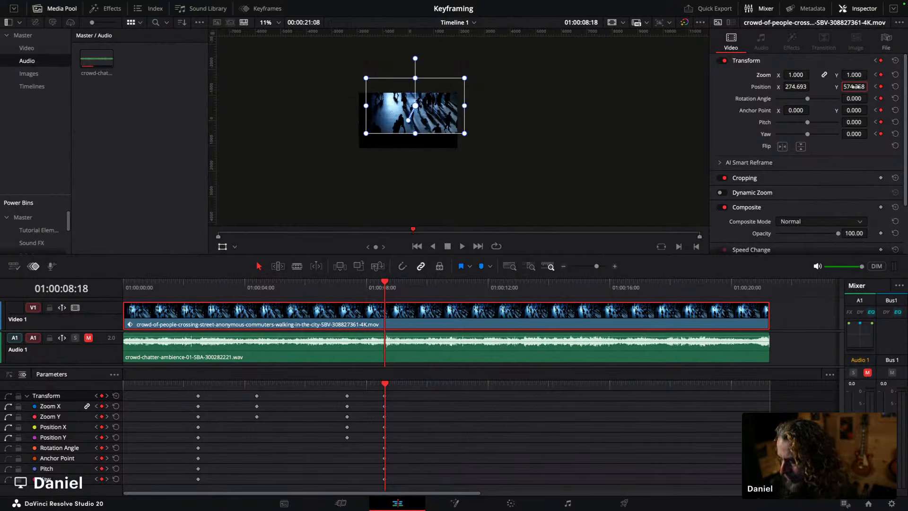
key("Return")
left_click(796, 86)
type("0")
key("Return")
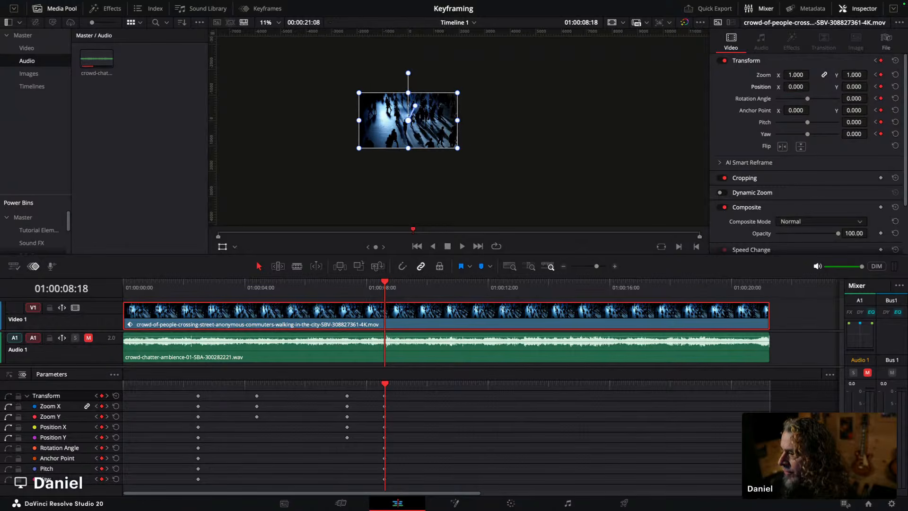
Step: Play back the zoom animation from just before the zoom-in keyframes
left_click(341, 287)
key("space")
key("space")
scroll(498, 137, "up", 5)
left_click_drag(446, 135, 549, 160)
left_click(222, 246)
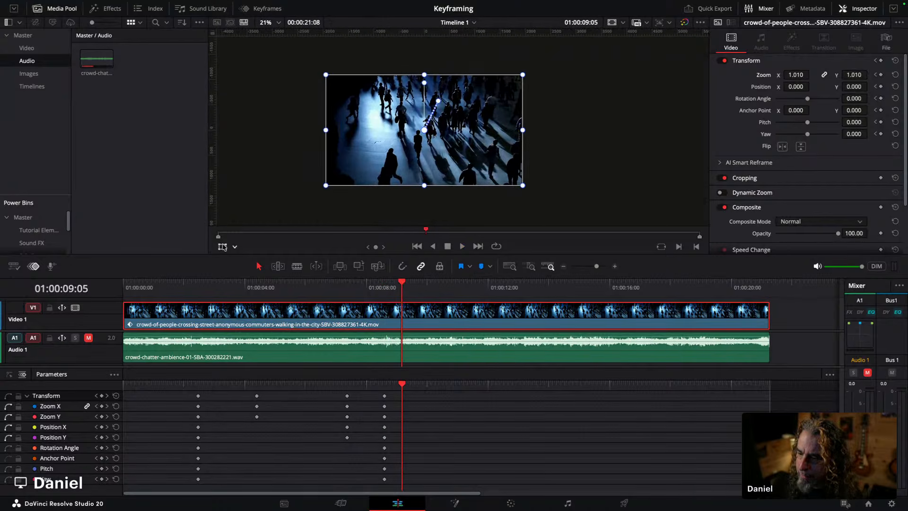
left_click(240, 287)
key("space")
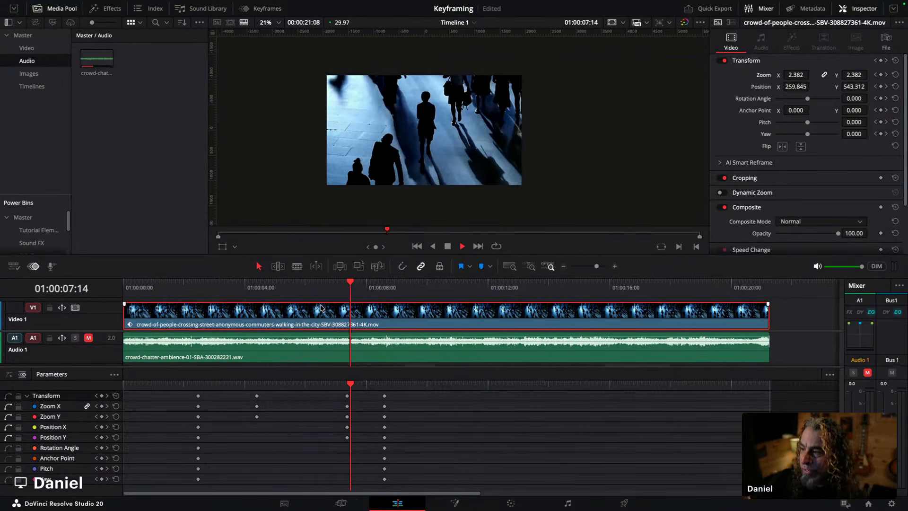
key("space")
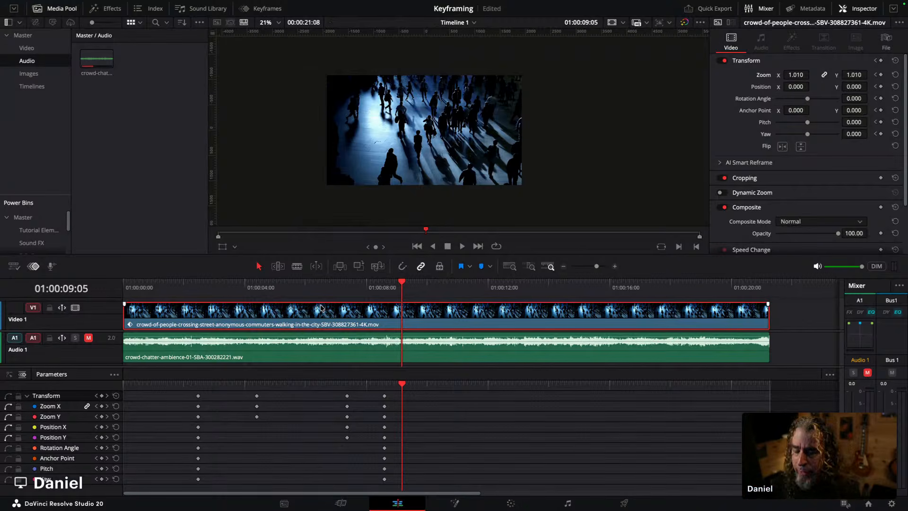
Step: At 01:00:07:11, nudge the zoomed image to position about 316, 643 and save the project
left_click_drag(279, 288, 347, 290)
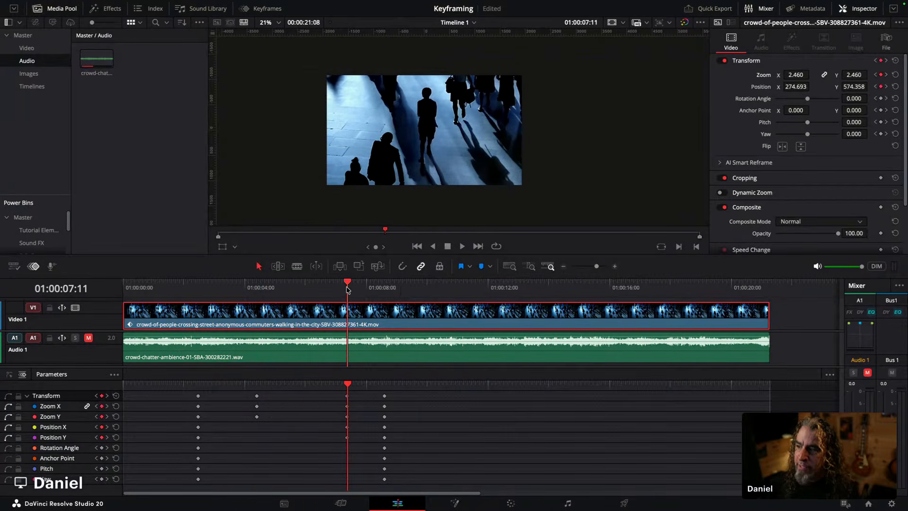
left_click(222, 246)
scroll(363, 151, "down", 3)
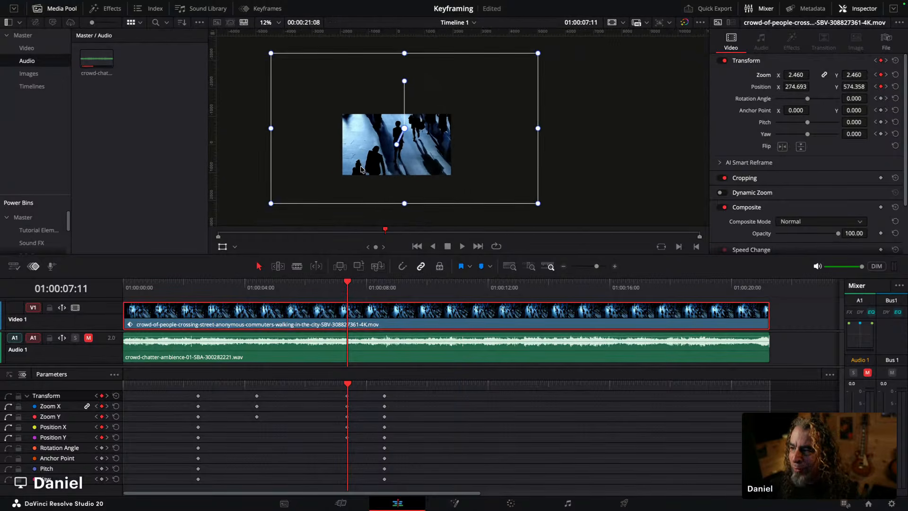
mouse_move(362, 151)
left_mouse_down()
mouse_move(377, 141)
mouse_move(373, 150)
left_mouse_up()
key("ctrl+s")
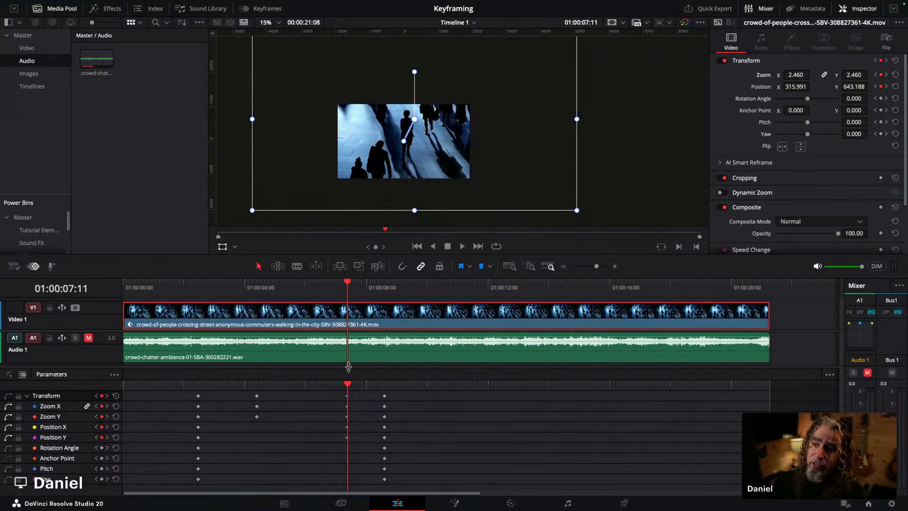
Step: Hide the transform overlay, open the Keyframes panel and split the clip at 01:00:09:24
left_click(223, 247)
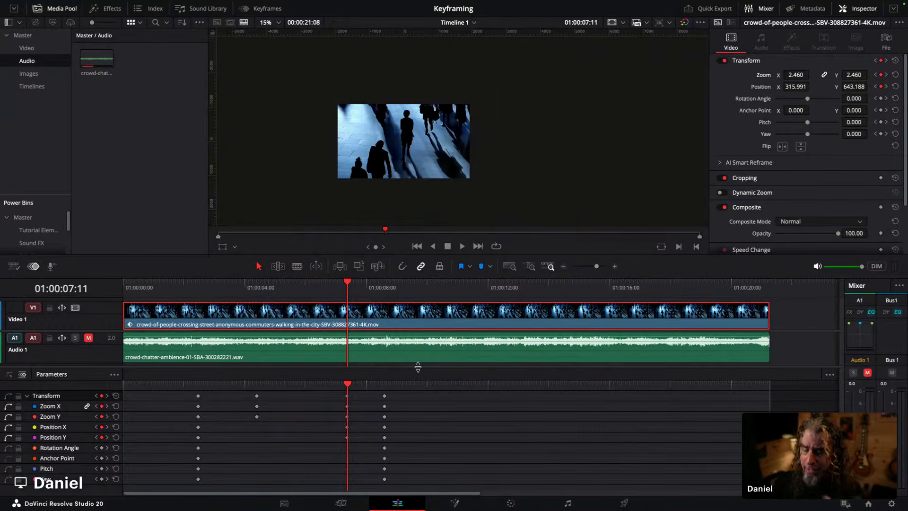
left_click(269, 11)
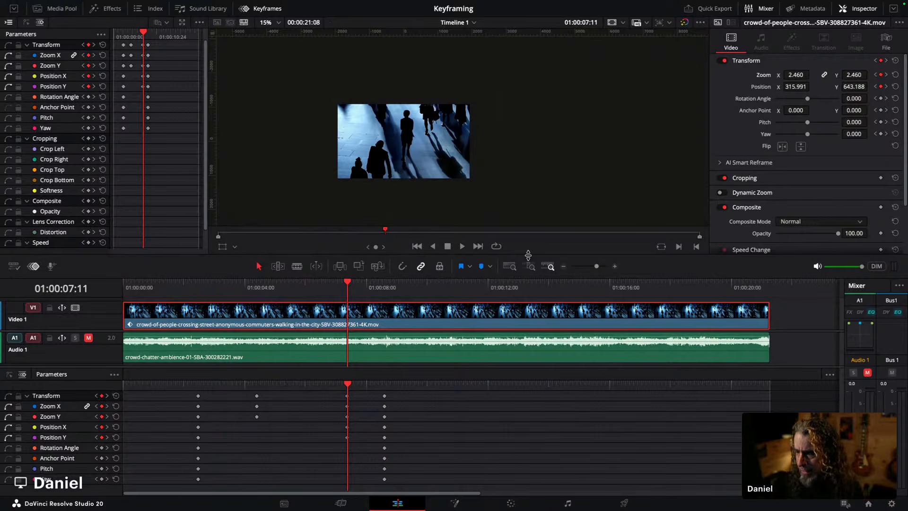
left_click(422, 286)
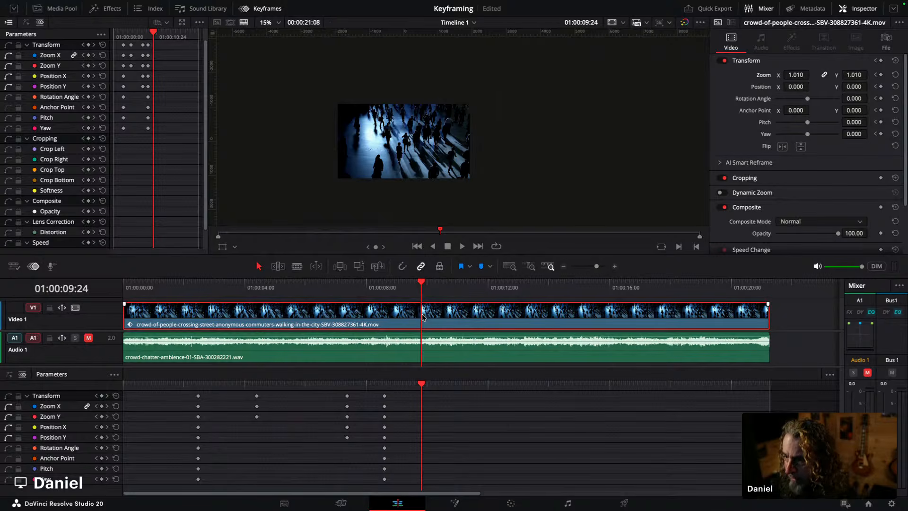
key("ctrl+b")
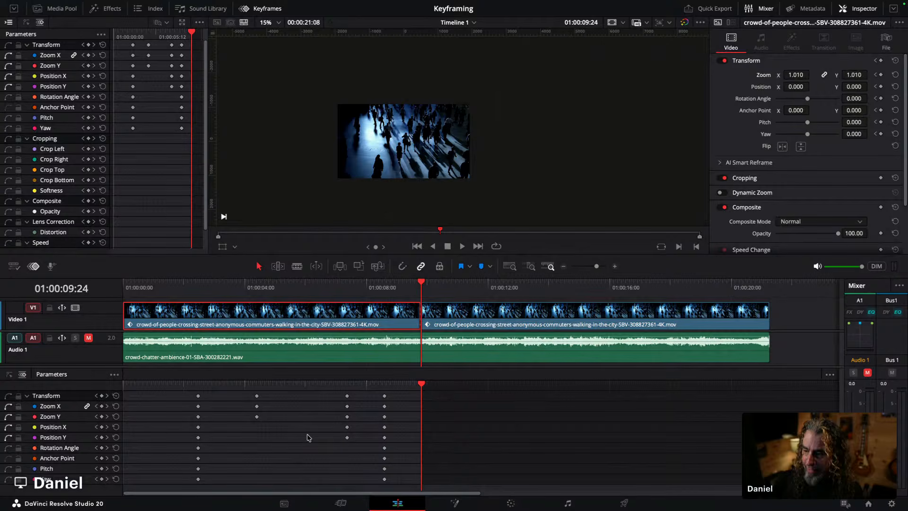
Step: Reset the Transform on the segment after the split and shift that segment slightly later to leave a gap
left_click(475, 317)
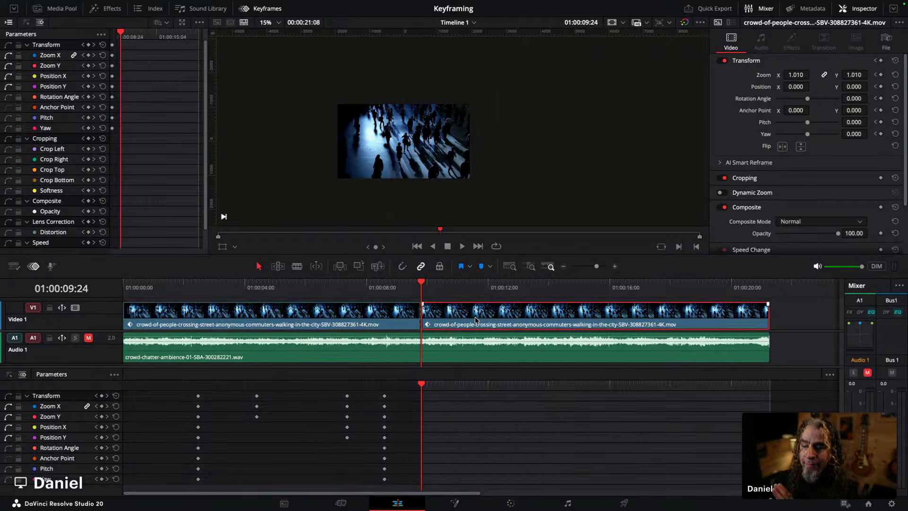
double_click(475, 317)
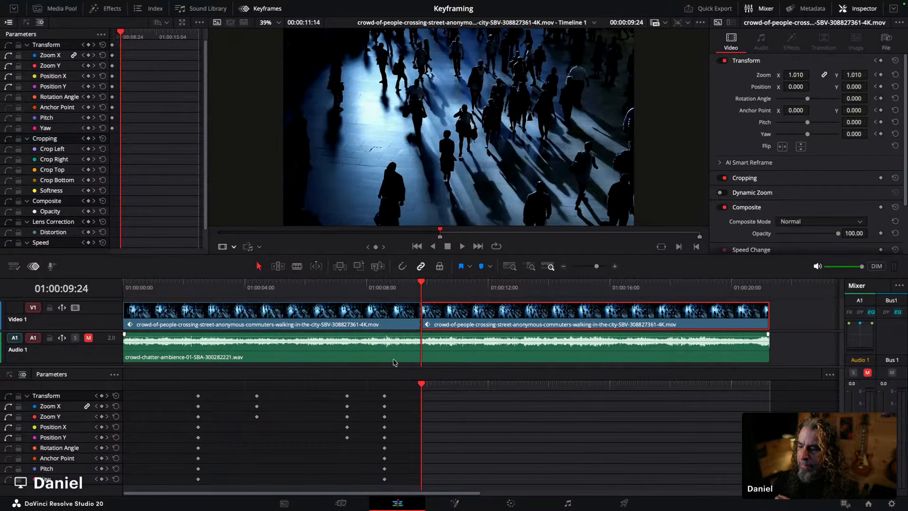
left_click(394, 325)
left_click(456, 320)
mouse_move(453, 317)
left_mouse_down()
mouse_move(480, 316)
mouse_move(461, 316)
left_mouse_up()
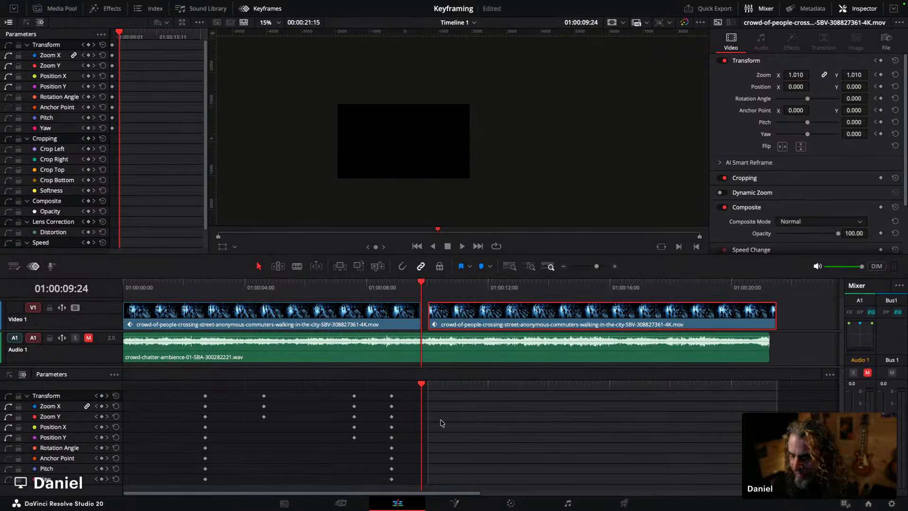
left_click(895, 61)
mouse_move(477, 316)
left_mouse_down()
mouse_move(505, 316)
mouse_move(484, 316)
left_mouse_up()
left_click(358, 317)
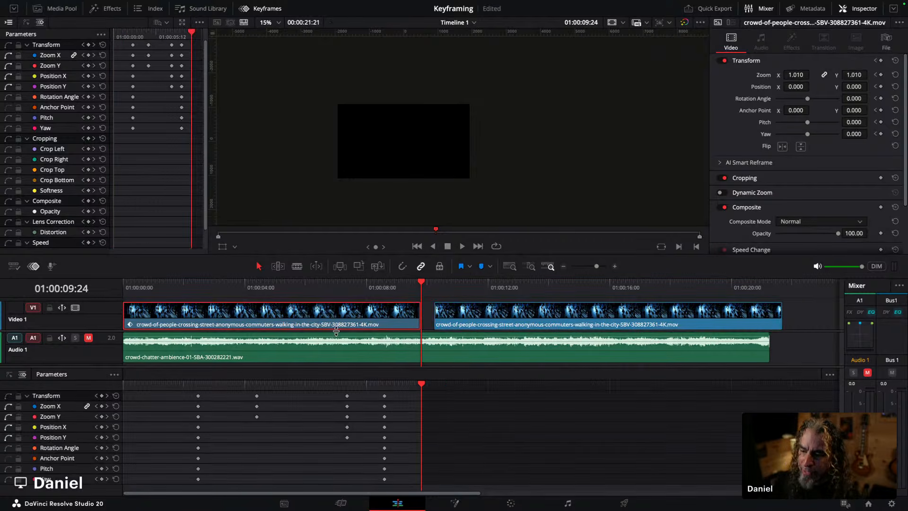
mouse_move(515, 316)
left_mouse_down()
mouse_move(490, 323)
mouse_move(574, 313)
mouse_move(521, 319)
left_mouse_up()
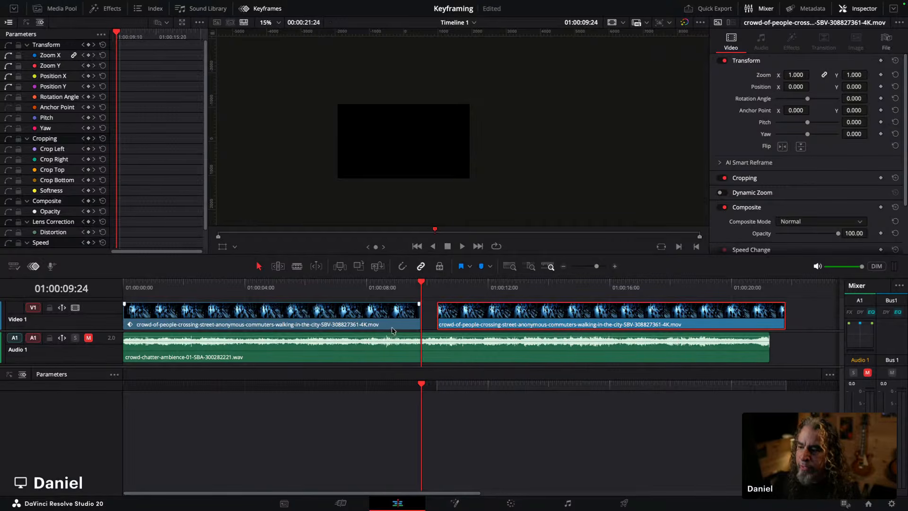
Step: Compare the keyframes on the two clip segments and enlarge the track area above the keyframe lanes
left_click(323, 315)
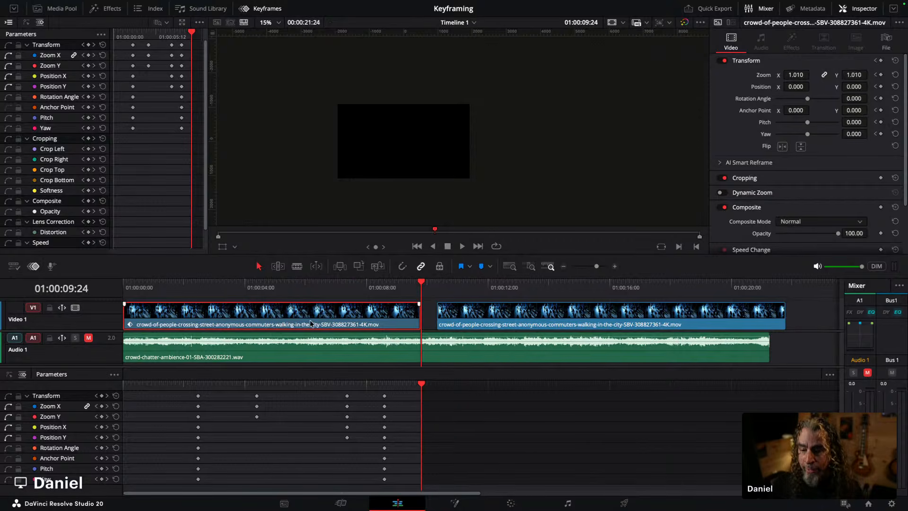
left_click(511, 320)
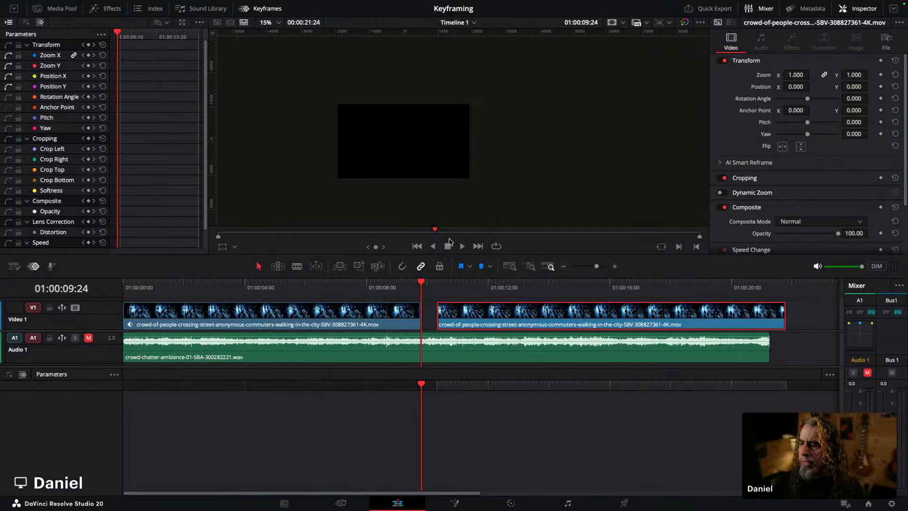
left_click(270, 286)
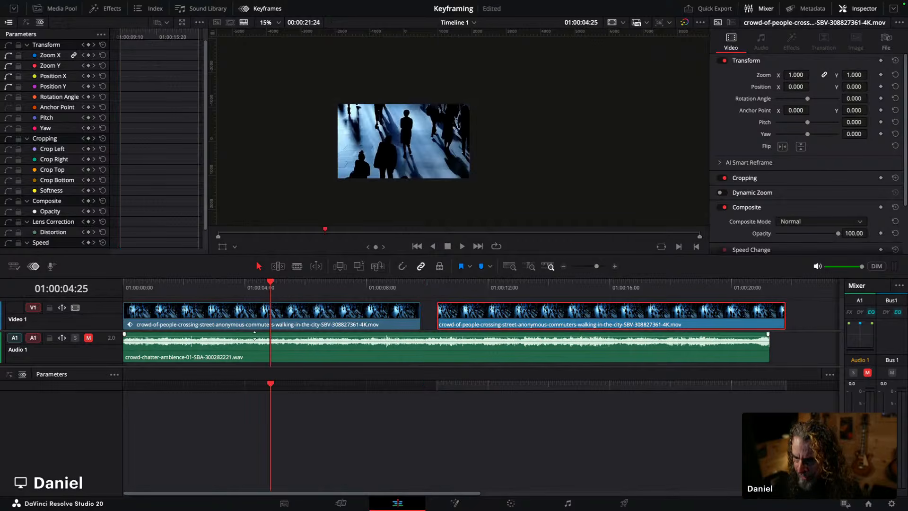
left_click(250, 319)
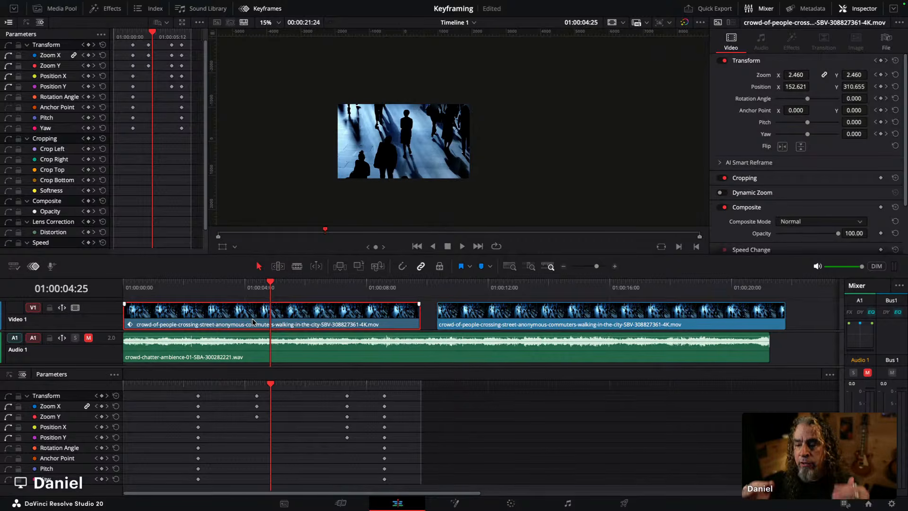
scroll(254, 317, "right", 1)
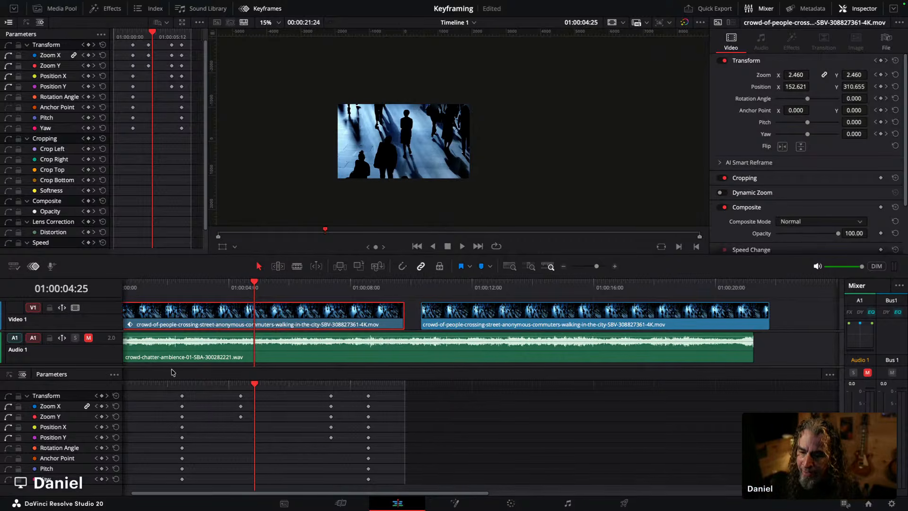
left_click_drag(187, 368, 188, 412)
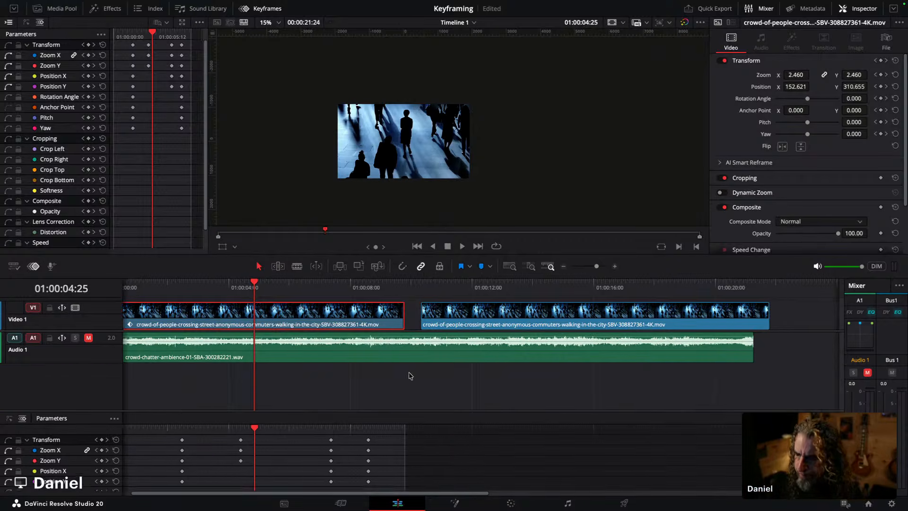
left_click(428, 283)
Step: Move the second segment up onto Video 2 so it starts at about 01:00:07
left_click(455, 317)
left_click_drag(455, 320, 387, 301)
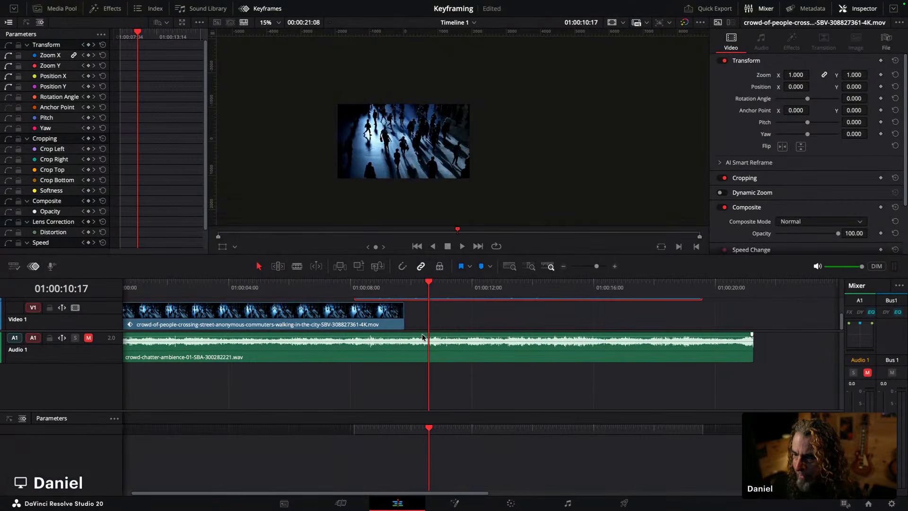
scroll(419, 333, "up", 3)
left_click_drag(495, 336, 437, 336)
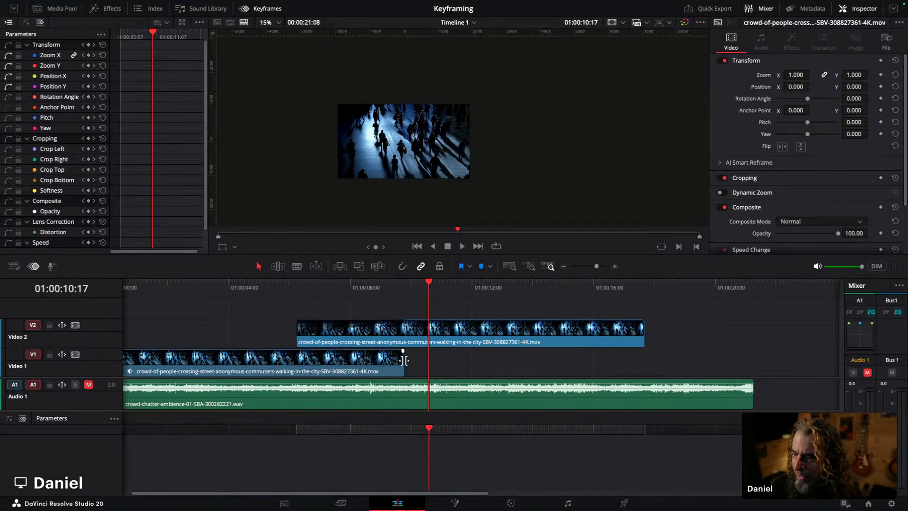
left_click_drag(401, 359, 297, 350)
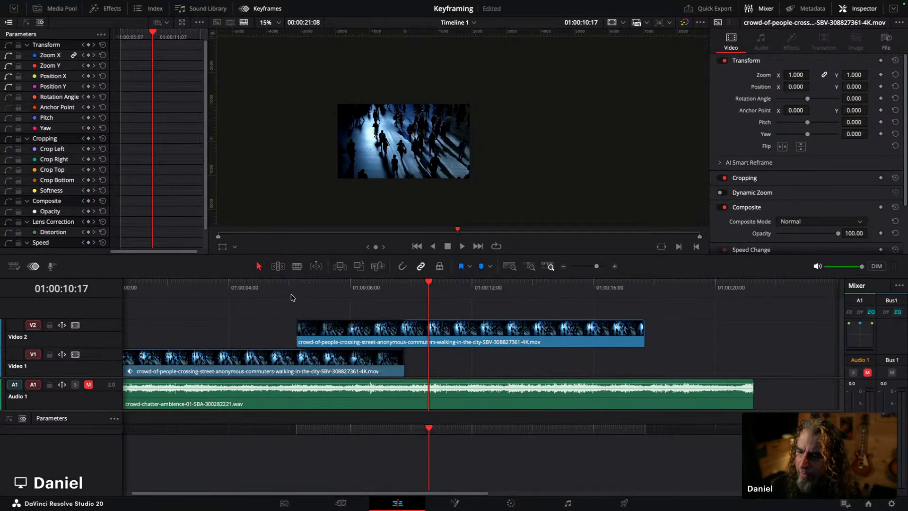
Step: Play back the overlap of the two segments around 01:00:07
left_click(289, 287)
key("space")
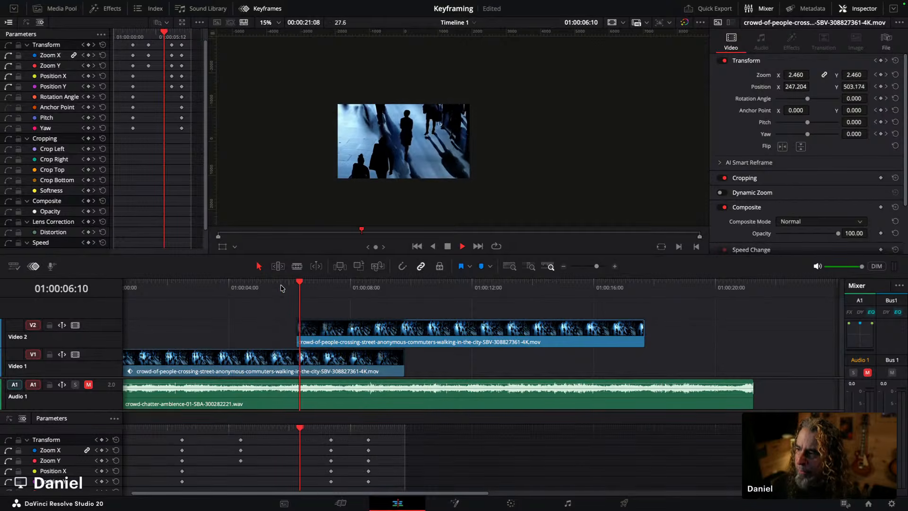
key("space")
Step: On the Video 2 segment at 01:00:10:00, set zoom to 1.290 and keyframe the Transform
left_click(431, 328)
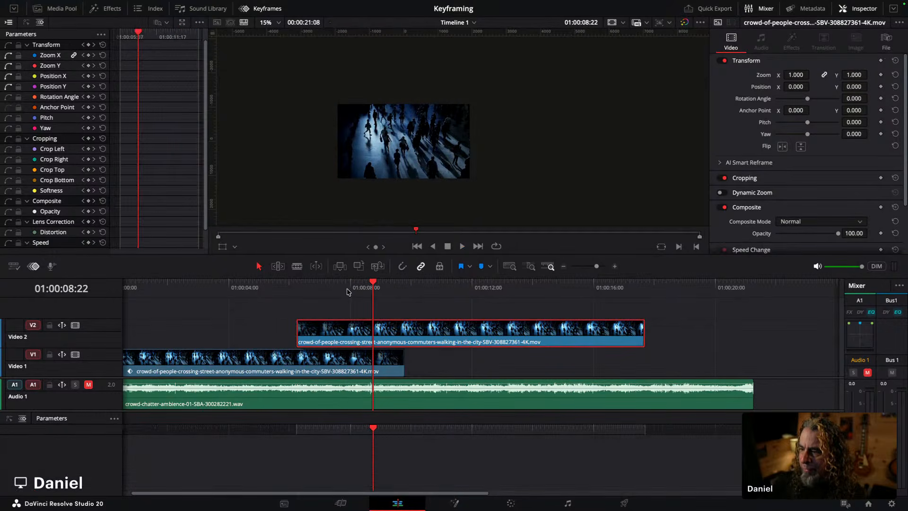
left_click(304, 288)
left_click(413, 289)
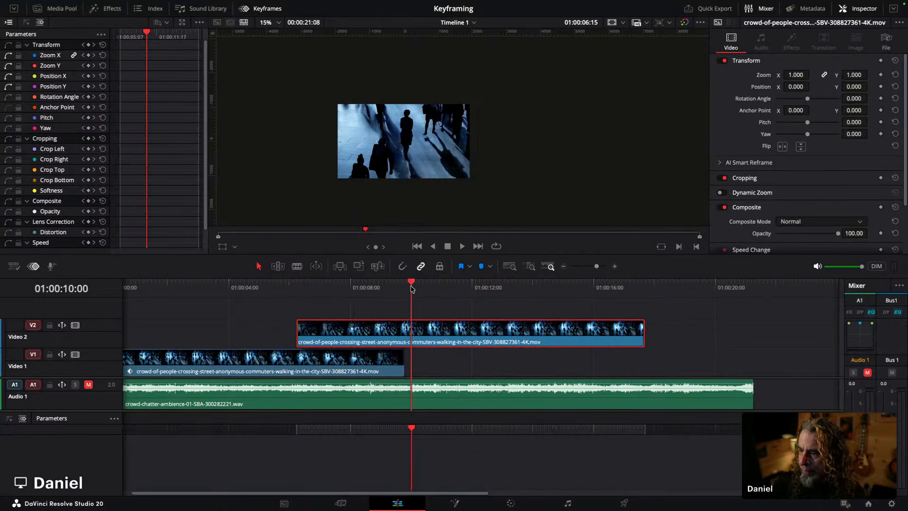
left_click(881, 61)
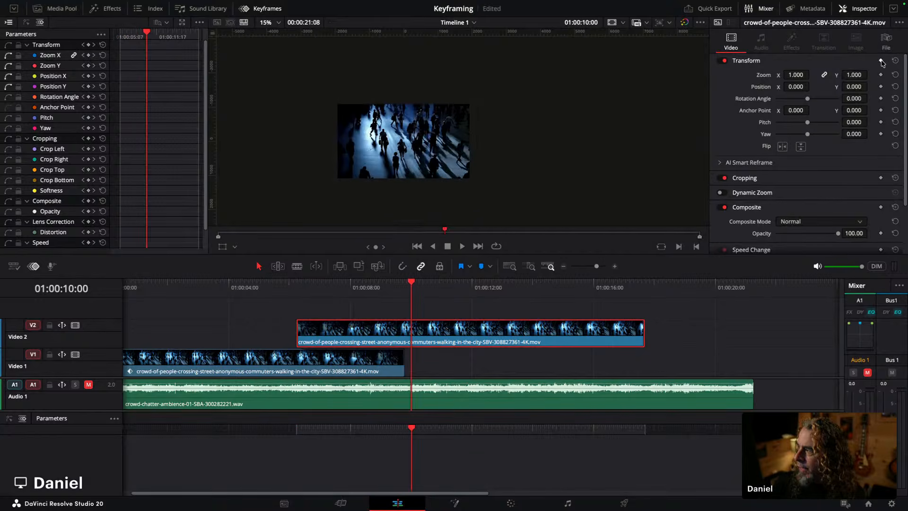
left_click_drag(796, 75, 797, 77)
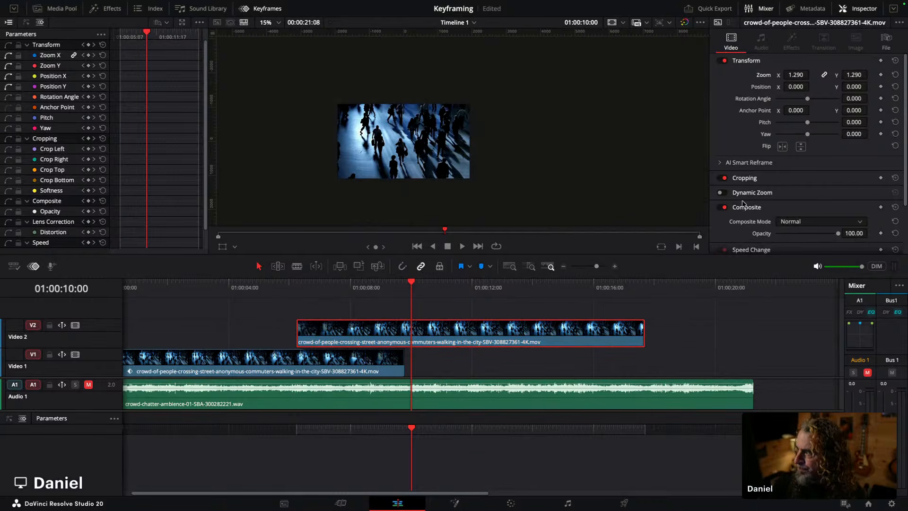
left_click(882, 61)
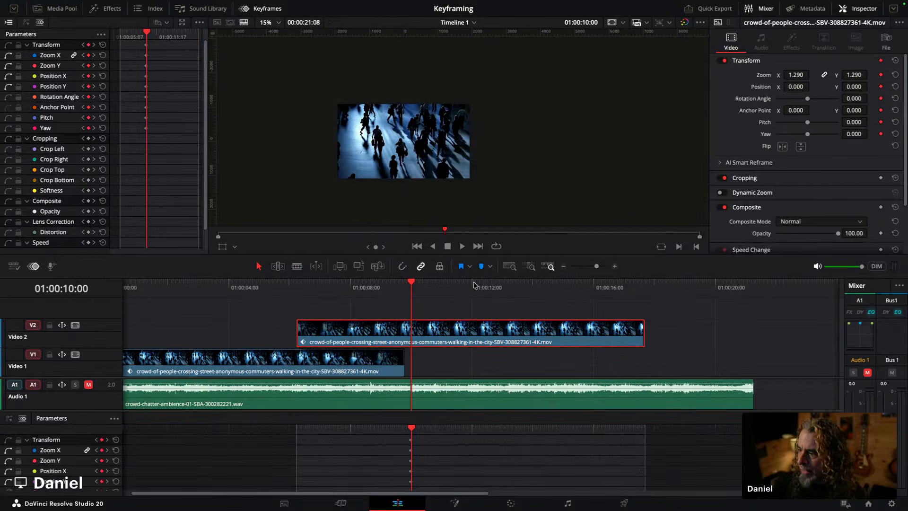
Step: At 01:00:12:16, set position X to -375 and play back the resulting pan
left_click(487, 284)
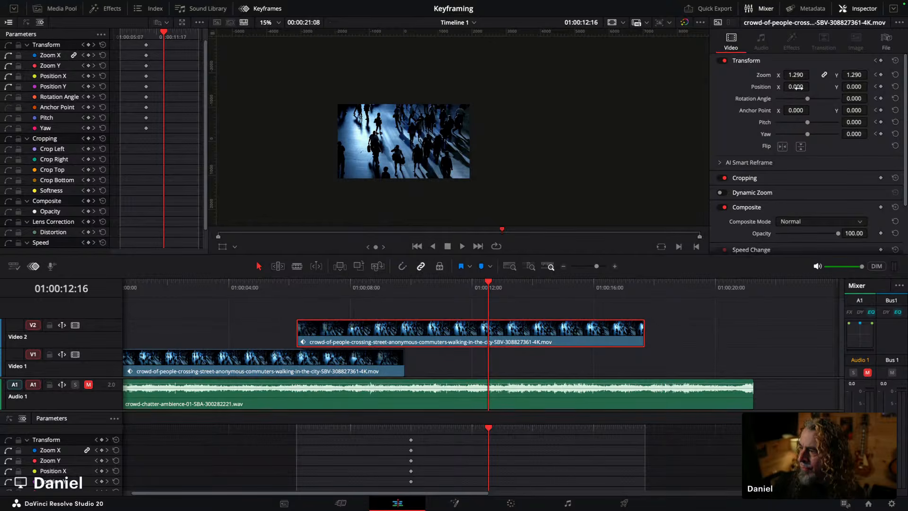
left_click_drag(795, 86, 761, 86)
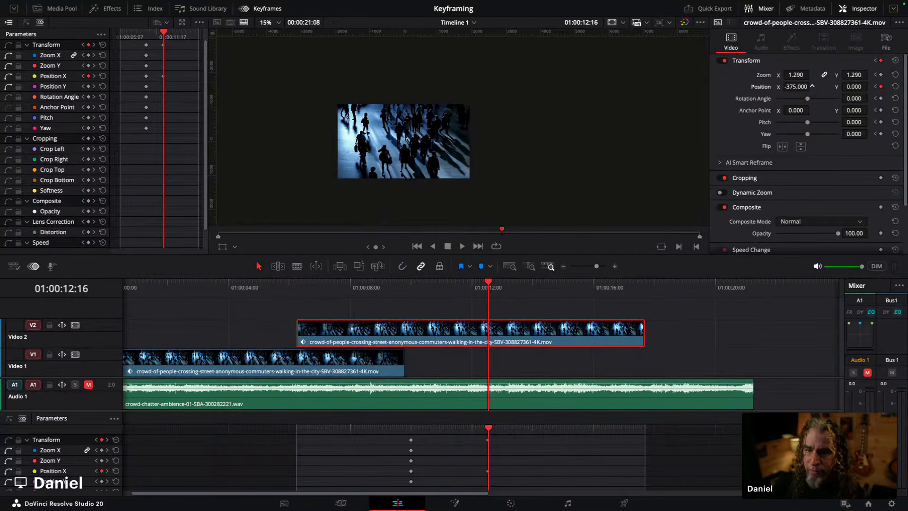
left_click(388, 289)
left_click(312, 290)
key("space")
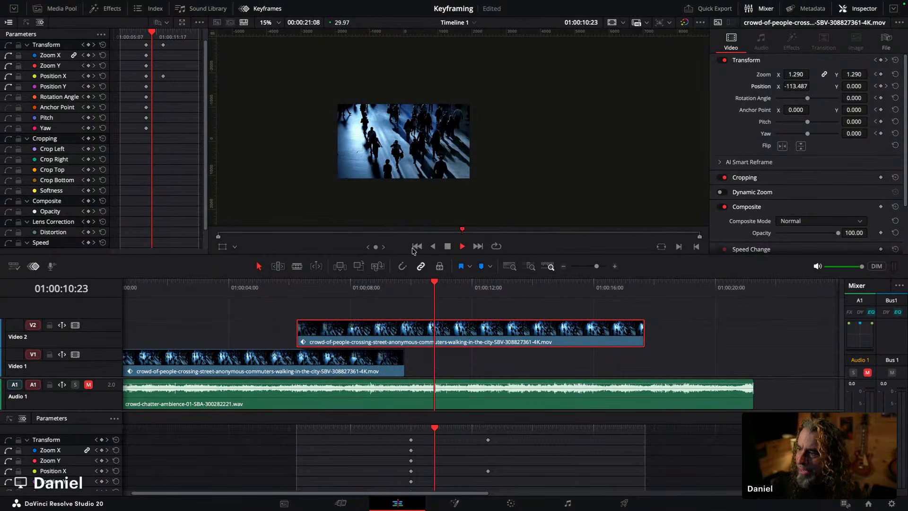
key("space")
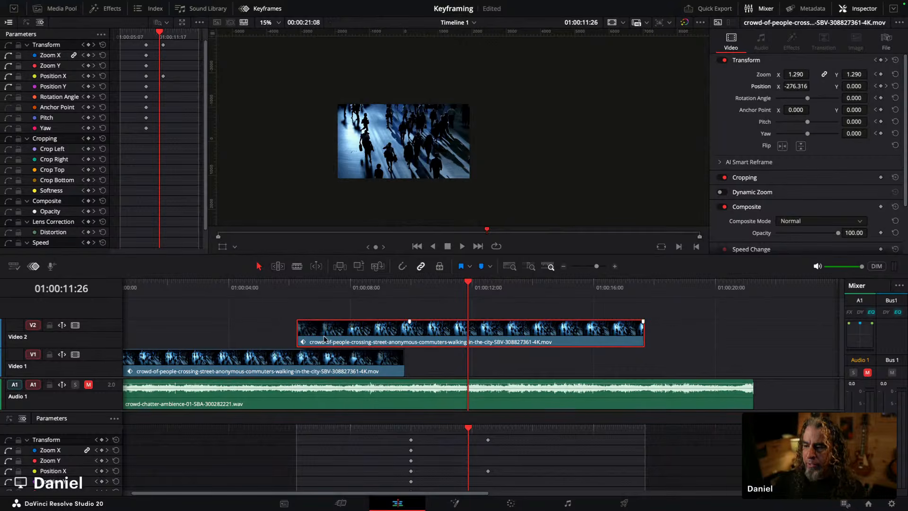
Step: Move the Video 2 segment back onto Video 1 following the first segment and return to the timeline start
left_click(336, 283)
left_click(345, 362)
left_click(367, 326)
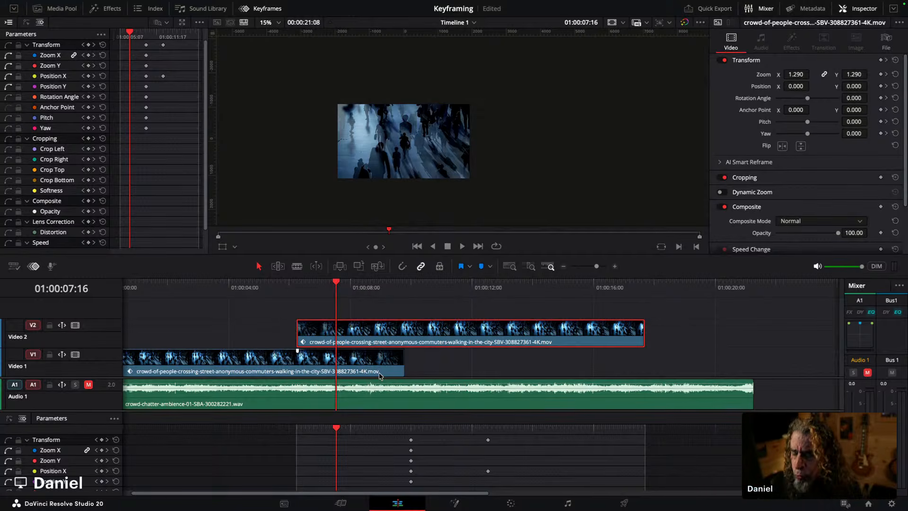
left_click_drag(422, 331, 539, 351)
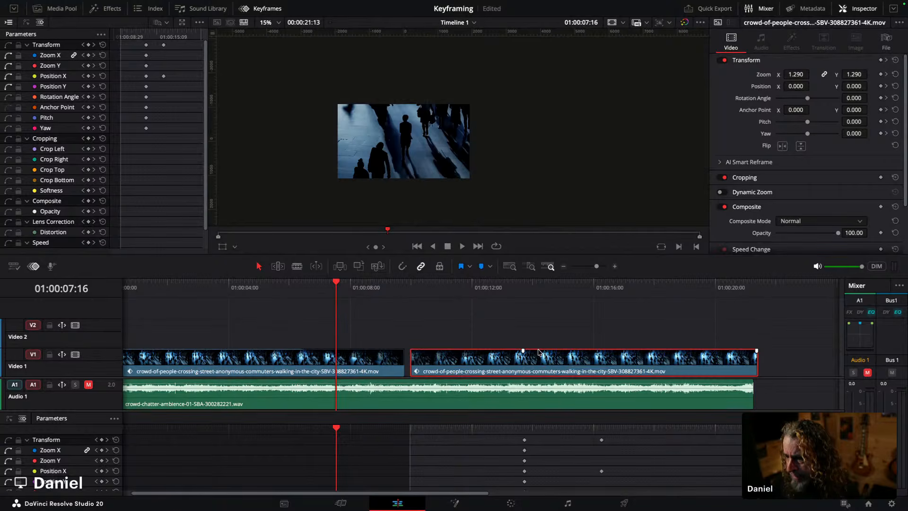
left_click_drag(151, 283, 121, 284)
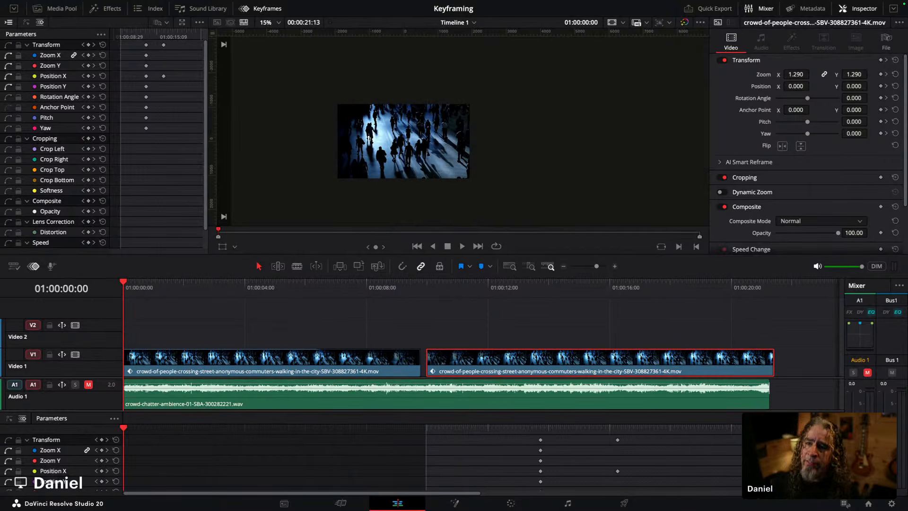
Step: Close the Keyframes panel and add a Text+ title on Video 2 at the start of the timeline
left_click(245, 9)
left_click(62, 9)
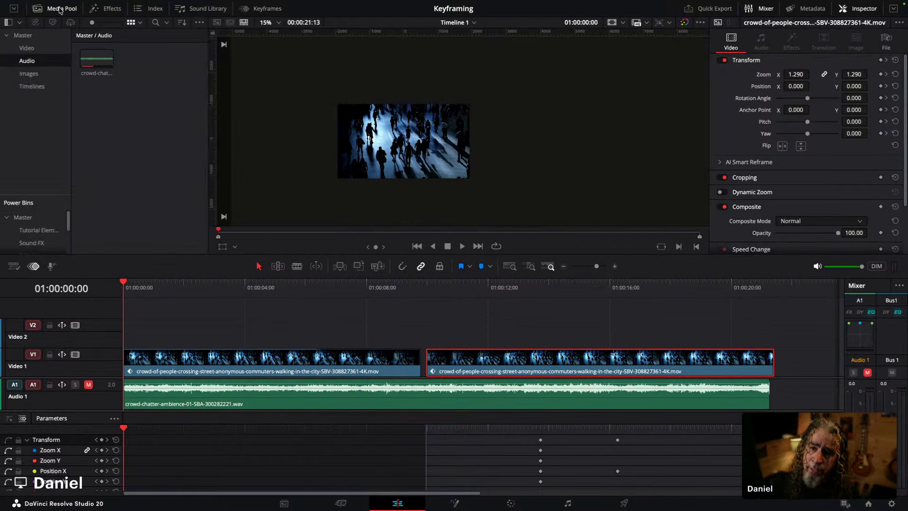
left_click(107, 9)
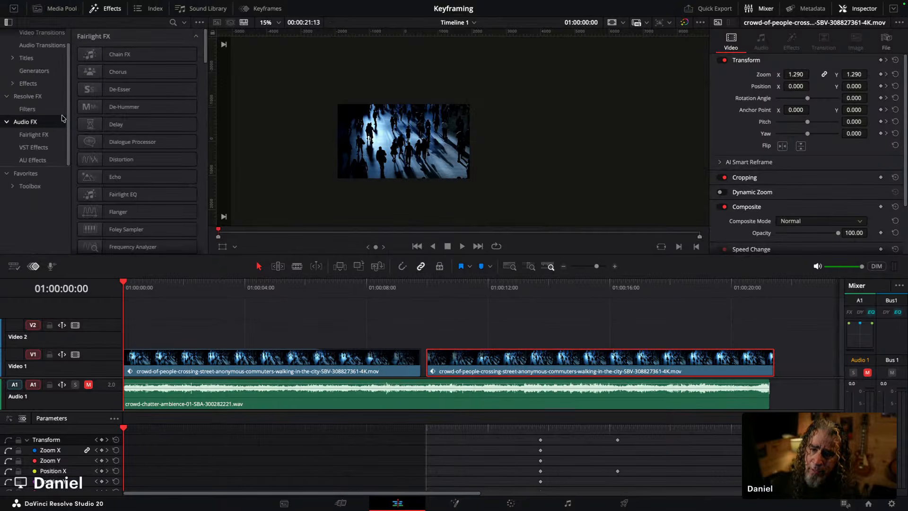
left_click(29, 59)
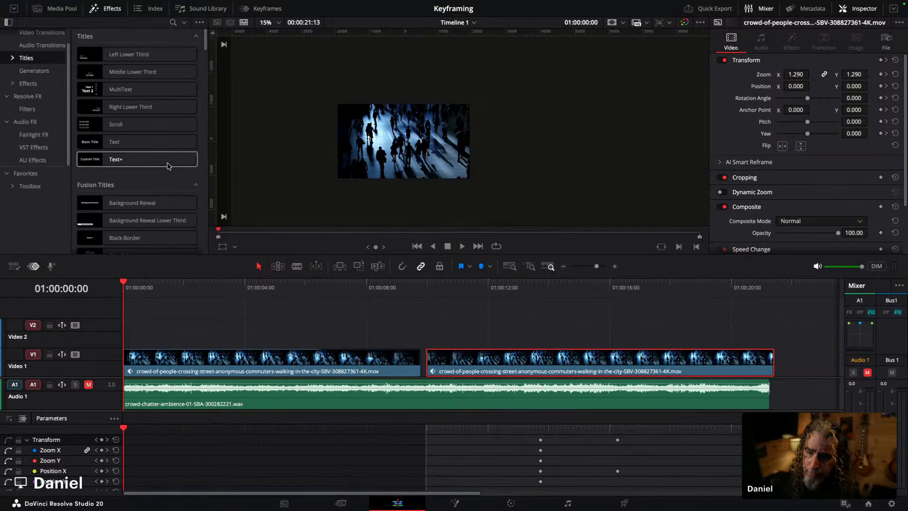
left_click_drag(130, 162, 143, 325)
scroll(388, 185, "up", 6)
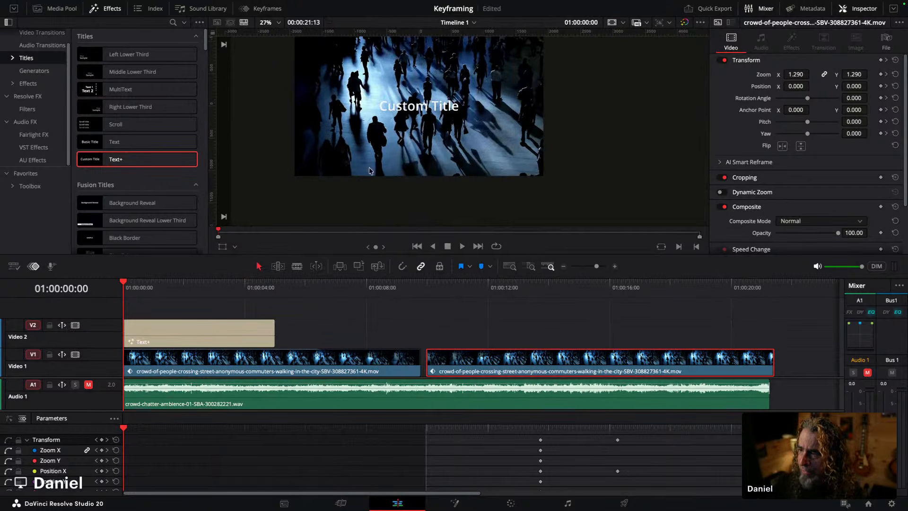
Step: Select the Text+ clip and change the title text to "Crowd of People"
scroll(447, 174, "down", 1)
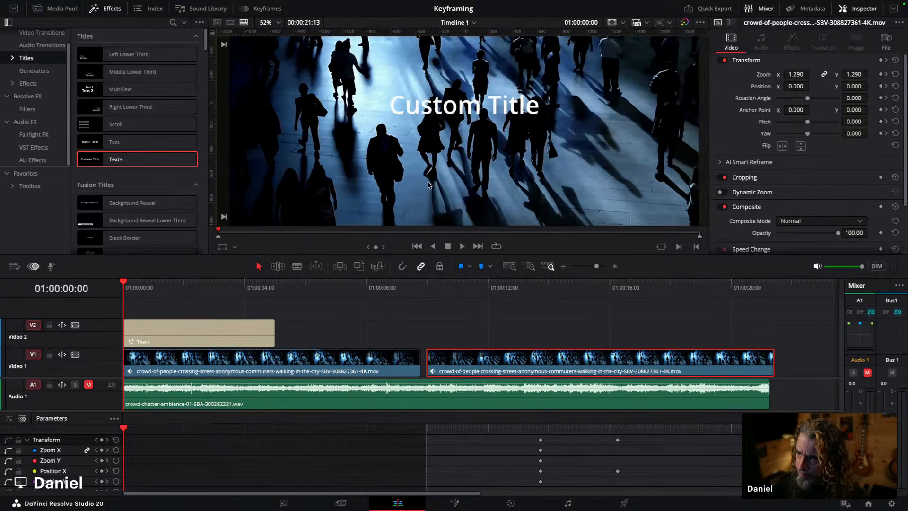
left_click(173, 331)
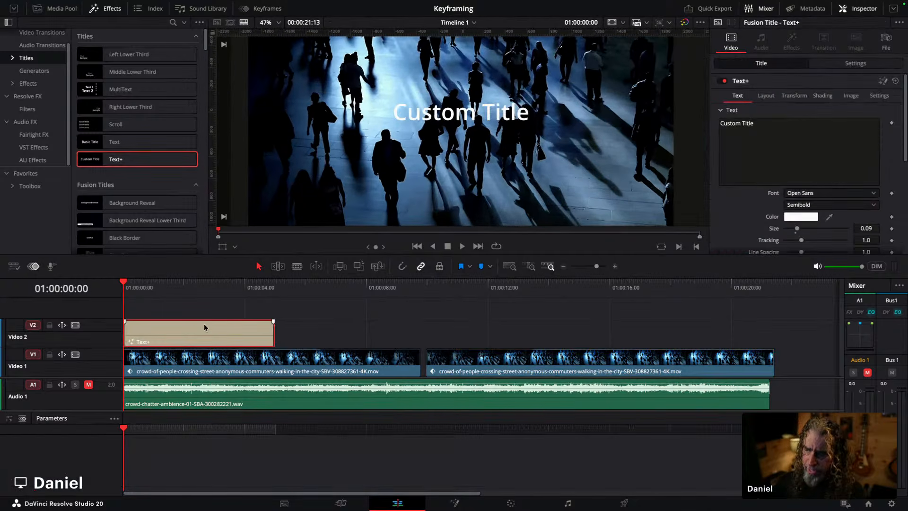
left_click(762, 131)
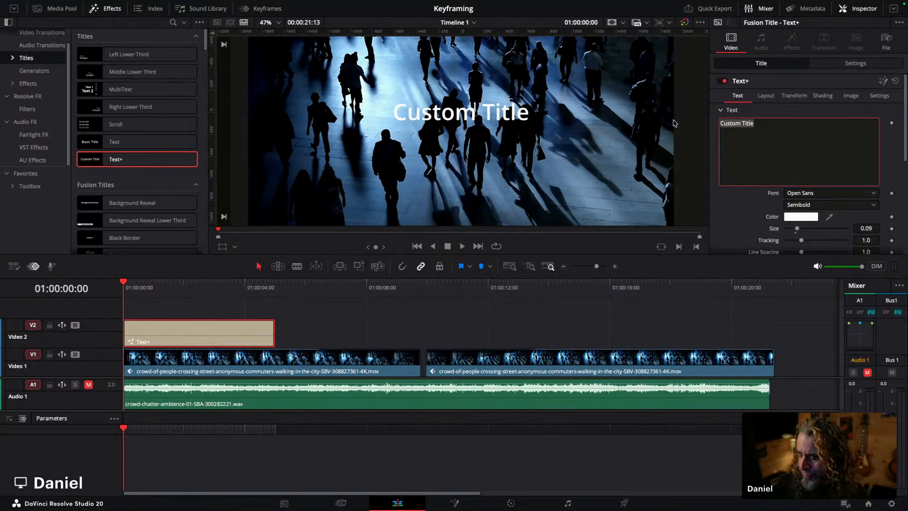
type("Crow")
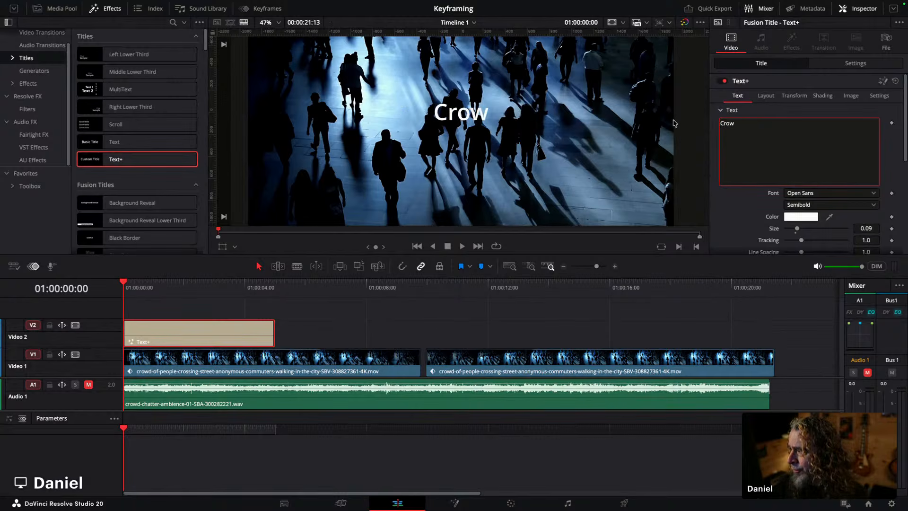
type("d of People")
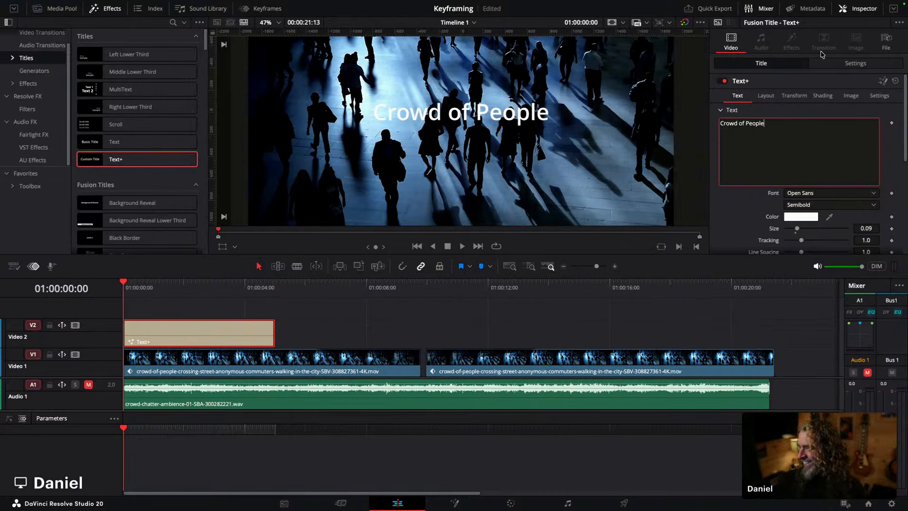
Step: Enable the Black Shadow shading element (element 3) for the title text
left_click(823, 95)
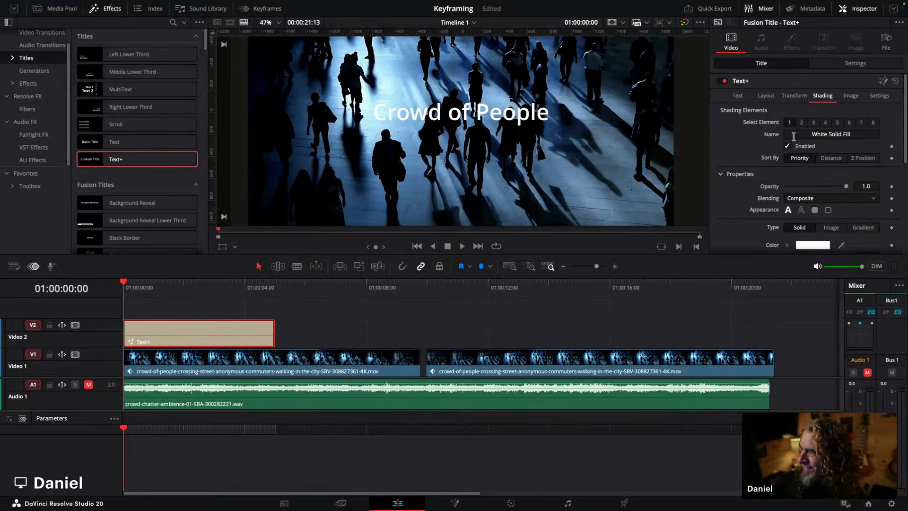
left_click(814, 122)
left_click(793, 146)
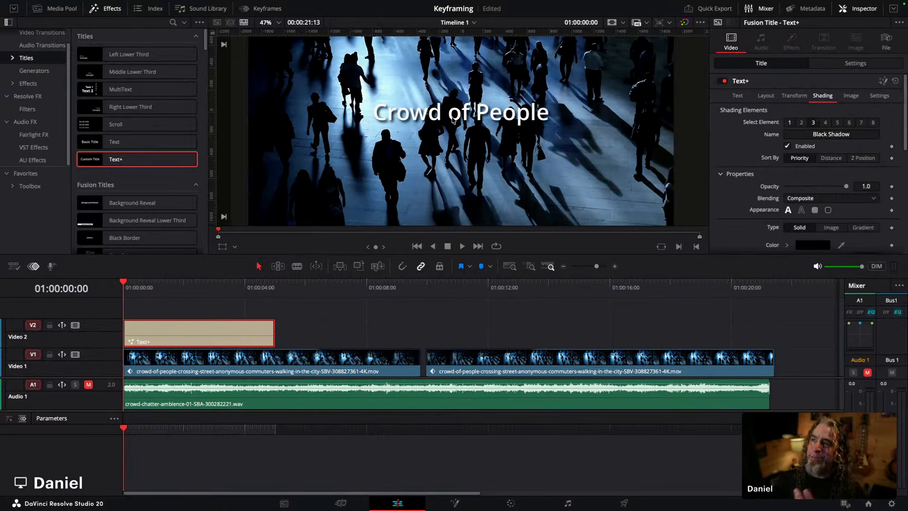
left_click(736, 98)
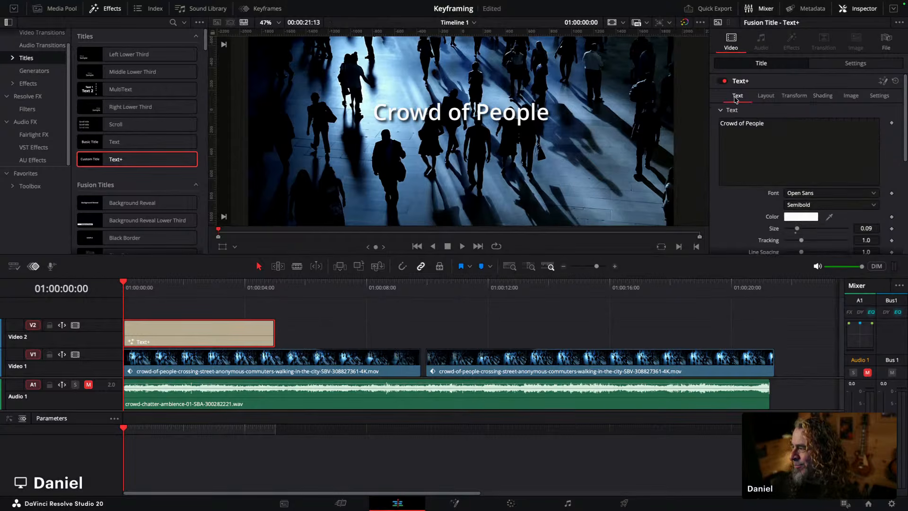
Step: Set the title font to Impact and its size to 0.122
left_click(821, 193)
key("i")
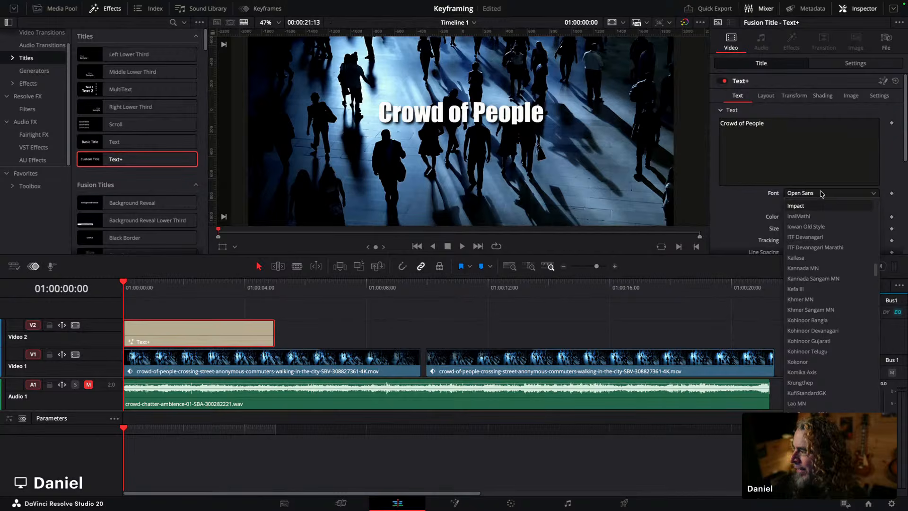
left_click(815, 208)
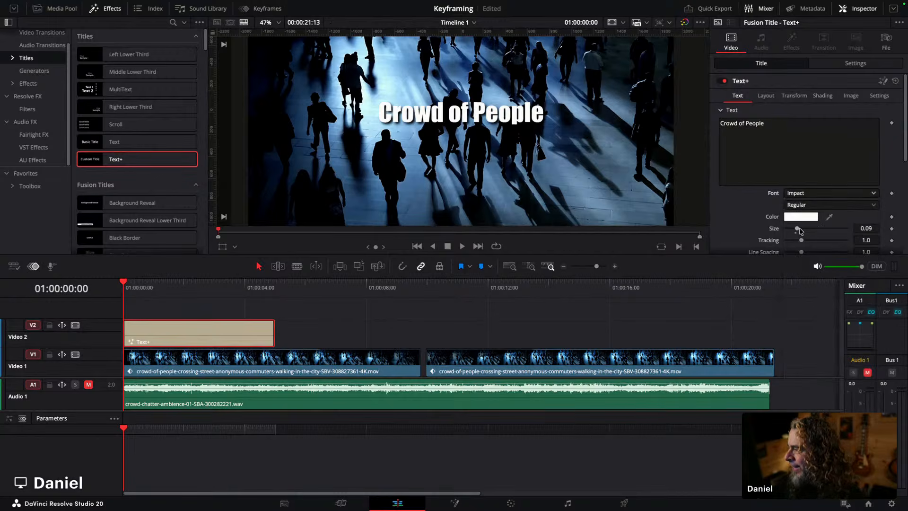
left_click_drag(797, 229, 801, 228)
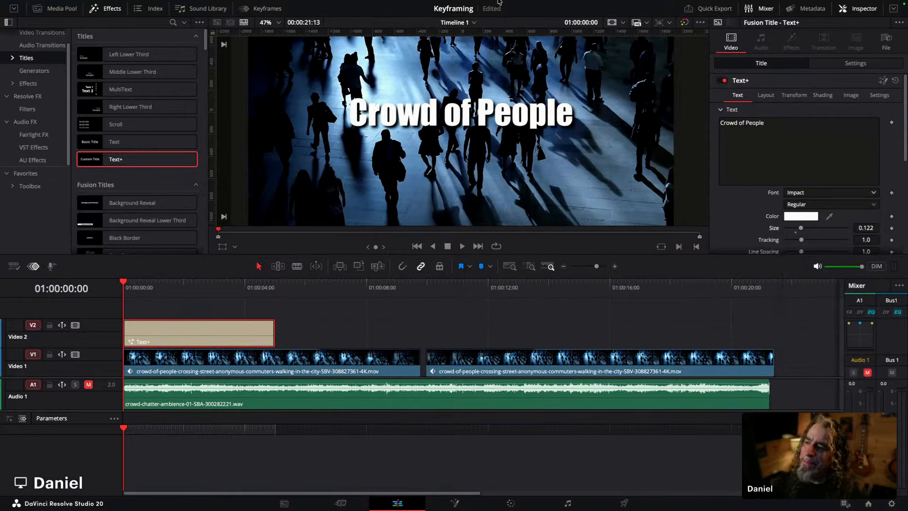
Step: Using the viewer's Transform overlay, move the title down toward the lower part of the frame
scroll(498, 109, "down", 3)
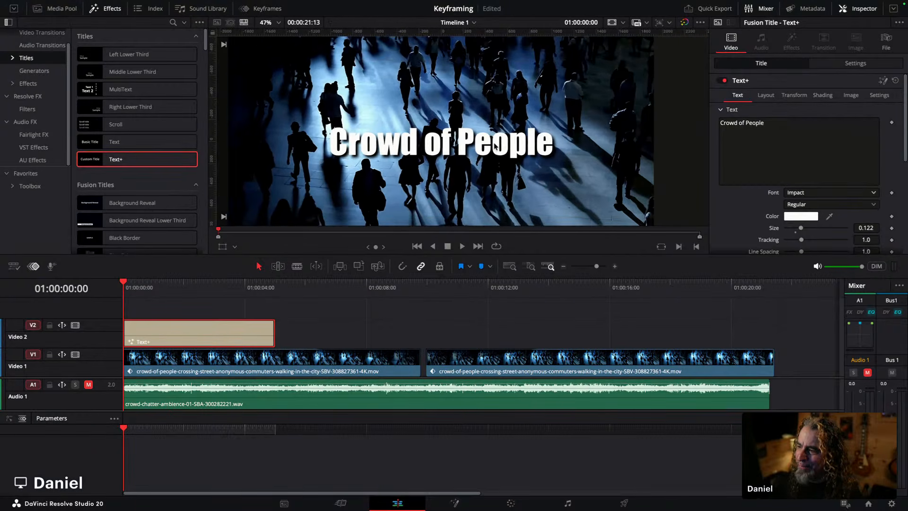
scroll(495, 146, "down", 3)
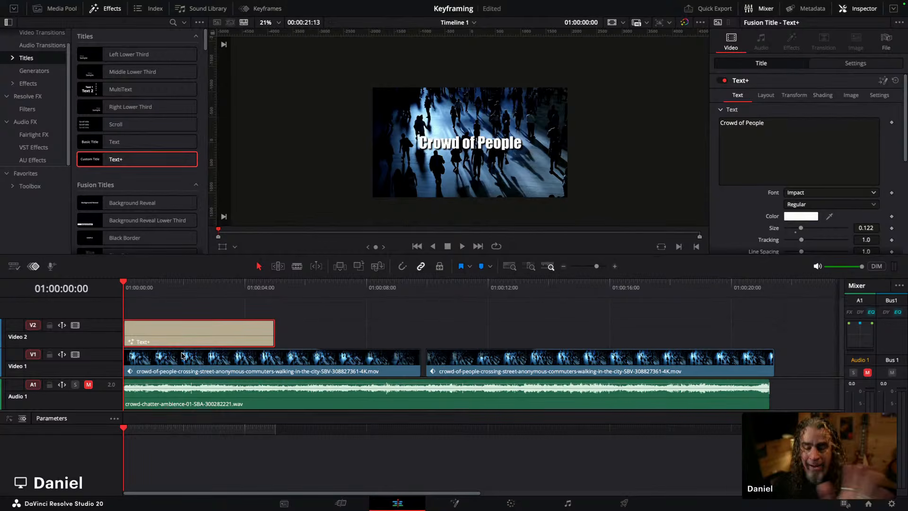
left_click_drag(124, 287, 163, 287)
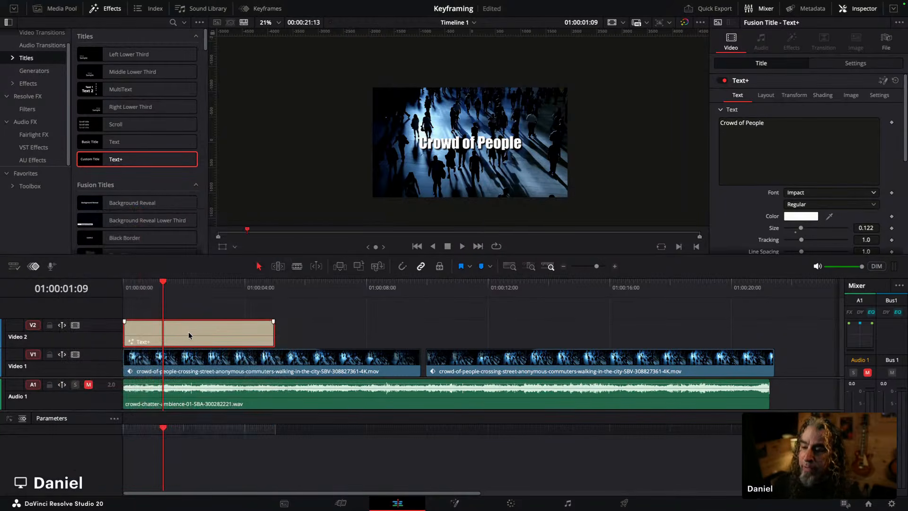
left_click_drag(134, 286, 121, 287)
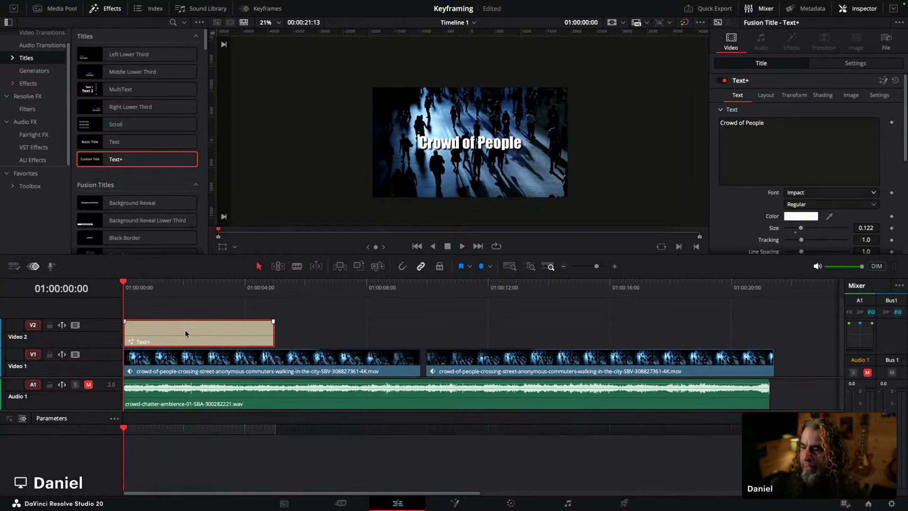
left_click(222, 247)
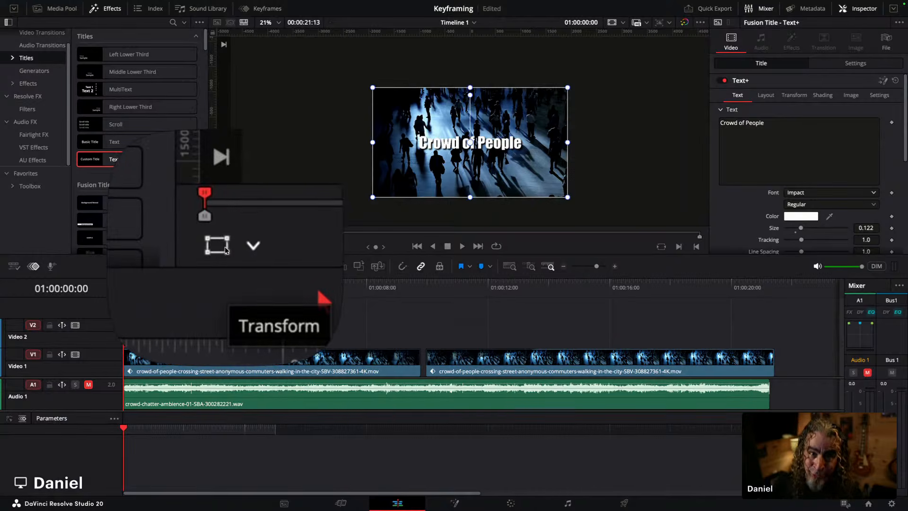
key("ctrl")
key("ctrl")
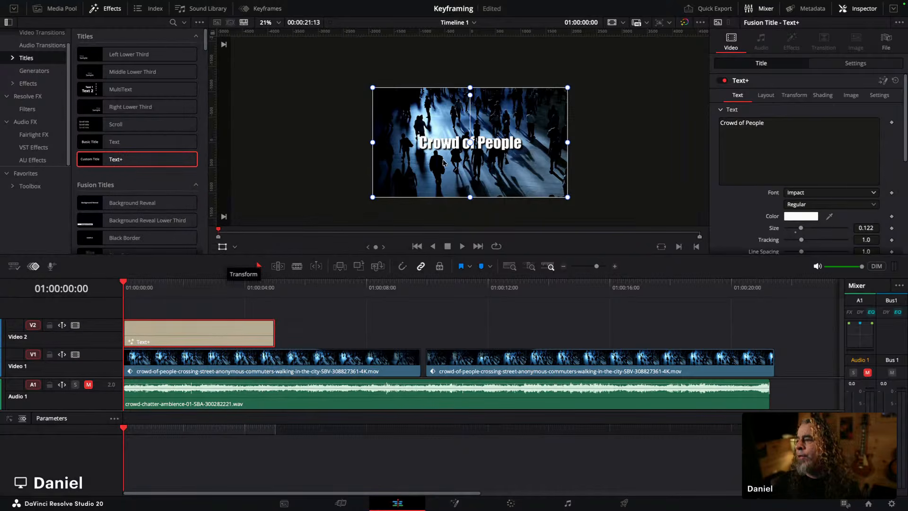
left_click(494, 169)
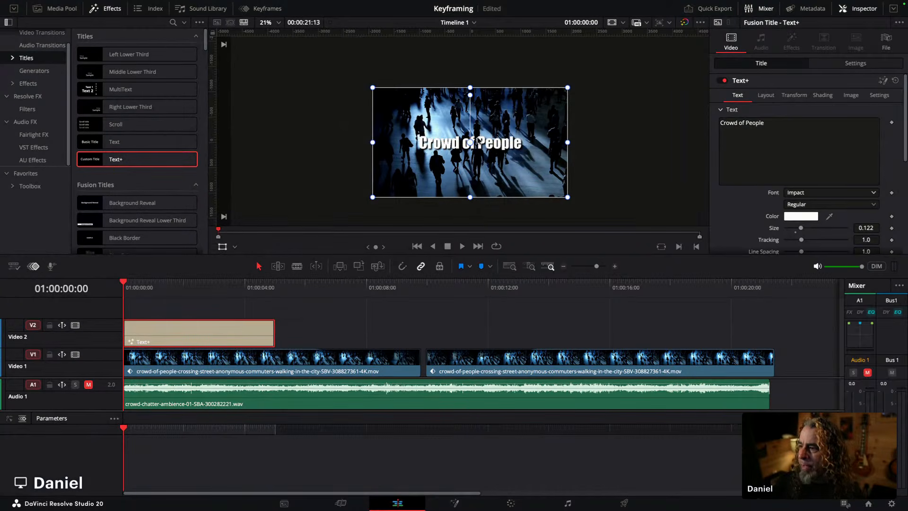
left_click_drag(480, 146, 445, 184)
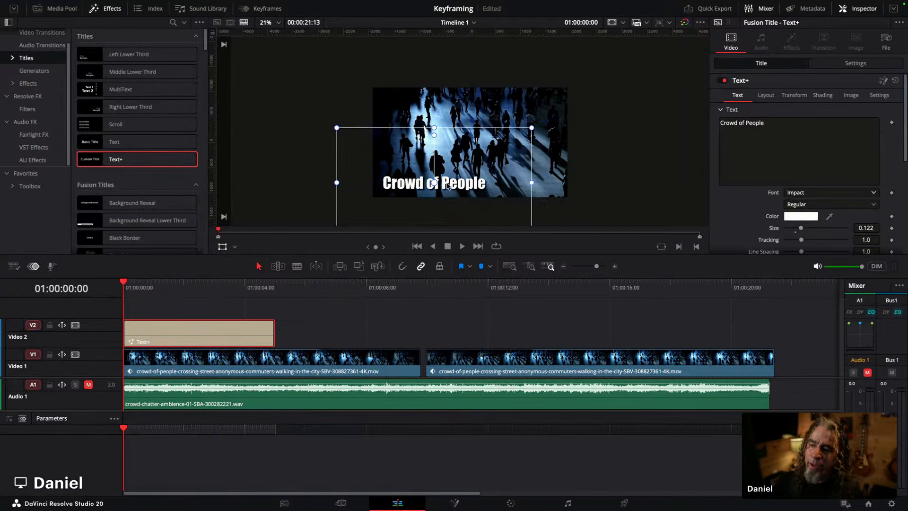
Step: Compare the Transform settings of the Text+ title with those of the video clip
left_click(124, 286)
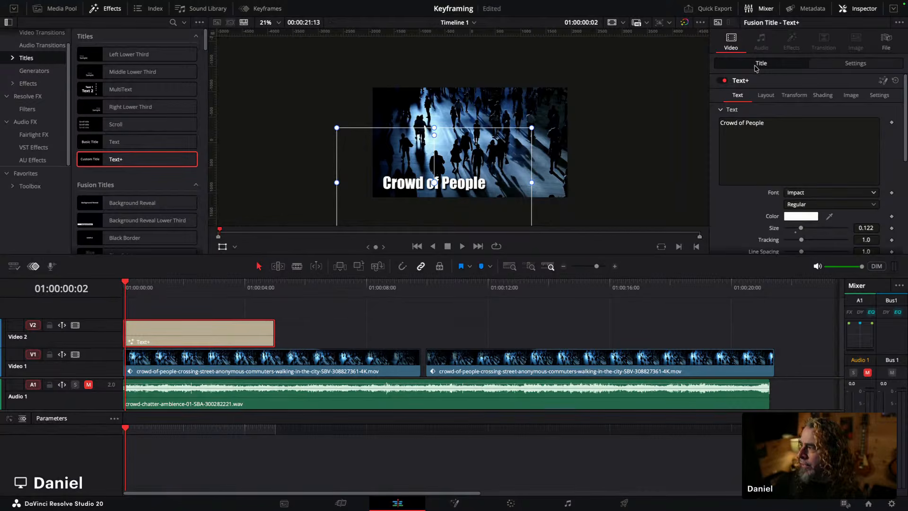
left_click(850, 65)
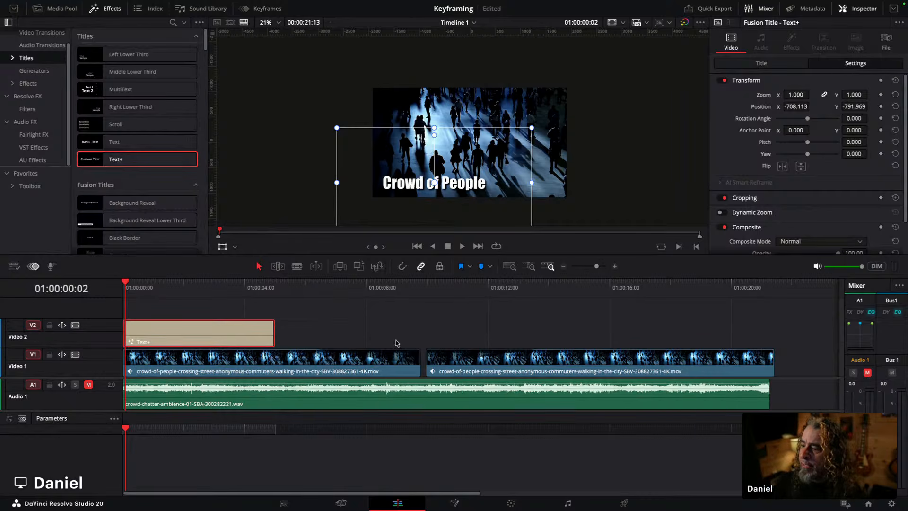
left_click(333, 373)
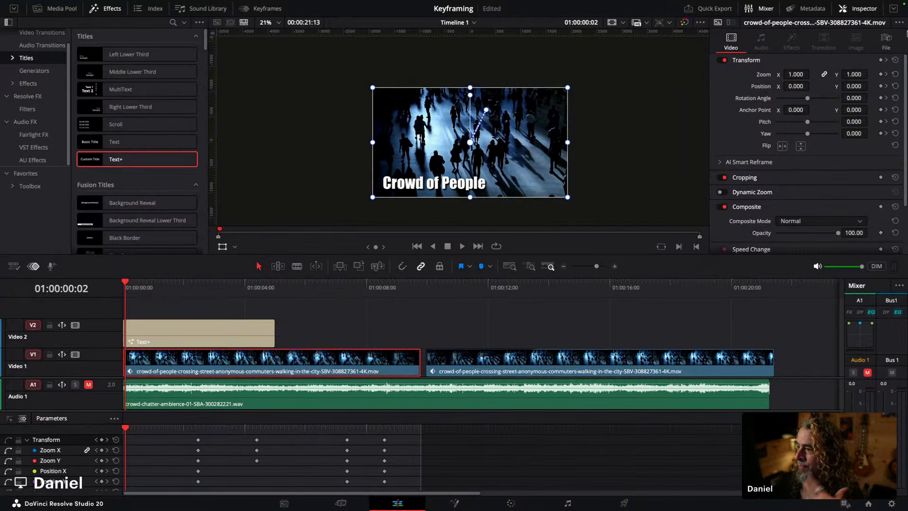
left_click(259, 334)
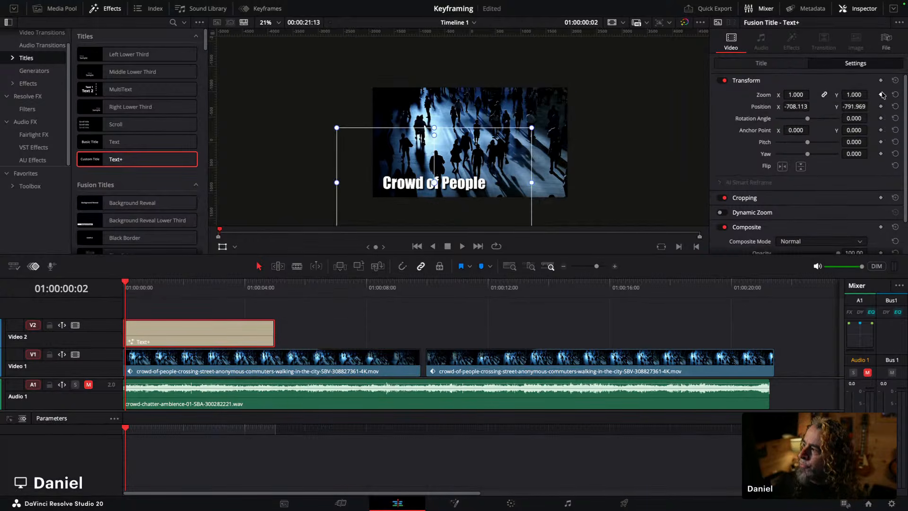
left_click(740, 65)
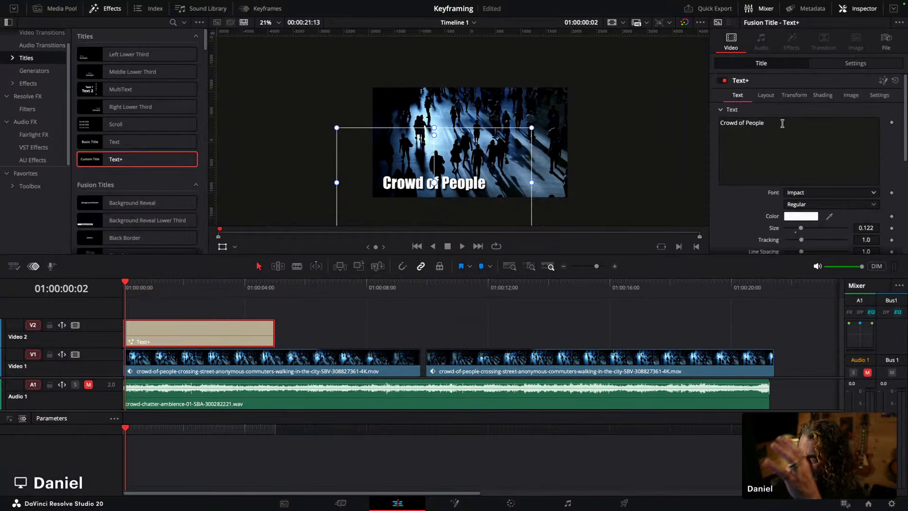
scroll(792, 148, "down", 3)
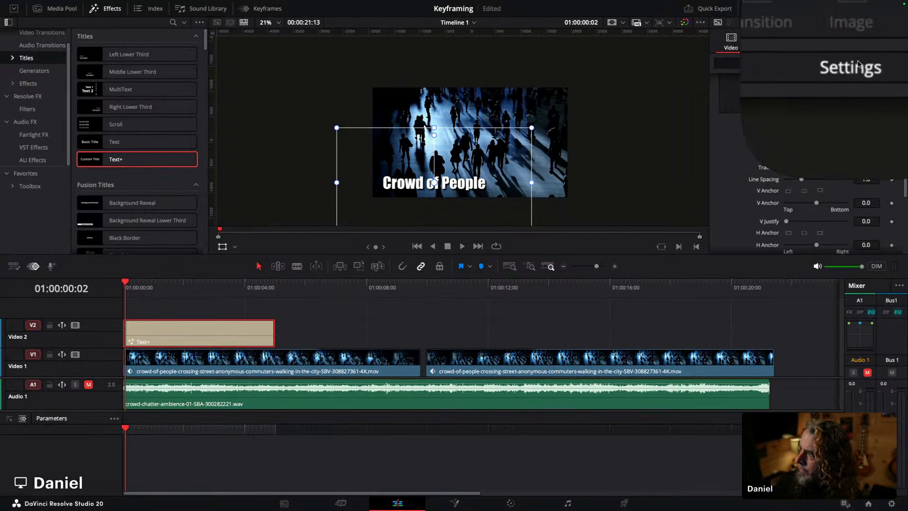
left_click(856, 63)
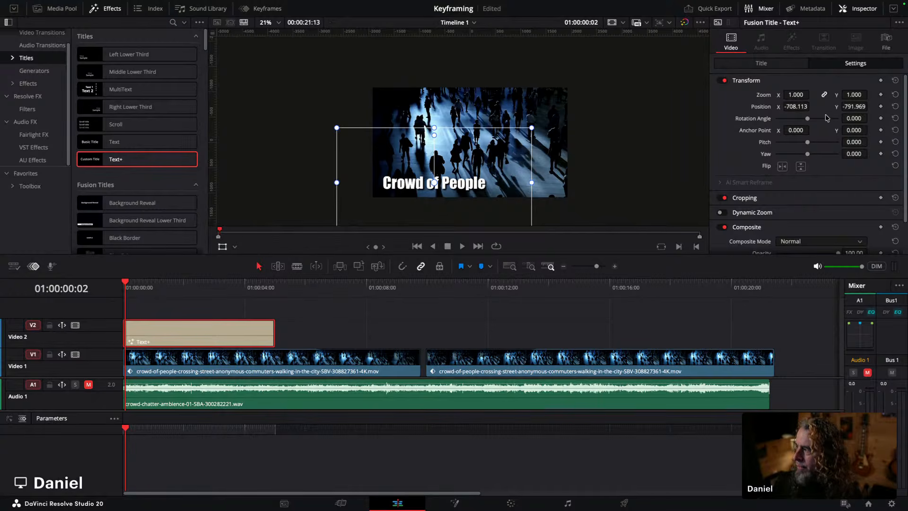
Step: At the timeline start, push the title off-screen with Position X -2998.113 and keyframe its position
left_click_drag(128, 286, 122, 287)
left_click_drag(799, 106, 583, 109)
right_click(583, 110)
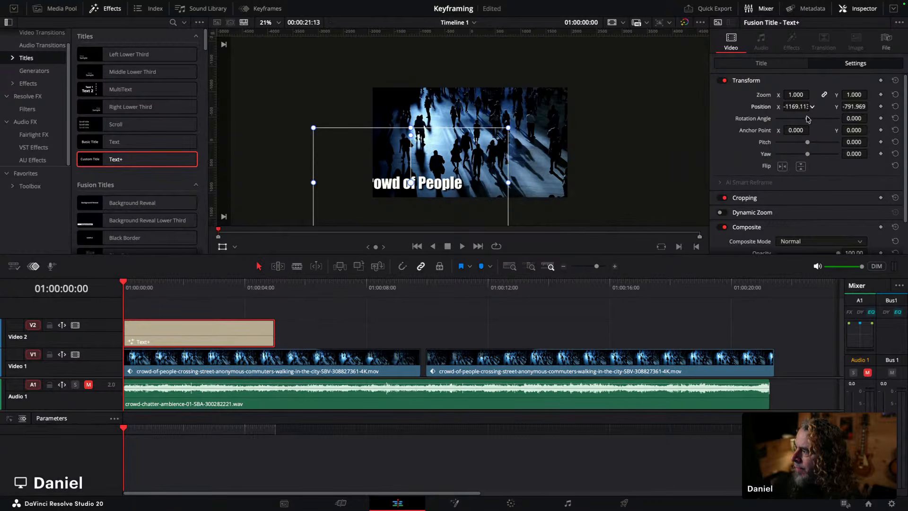
left_click_drag(796, 106, 28, 108)
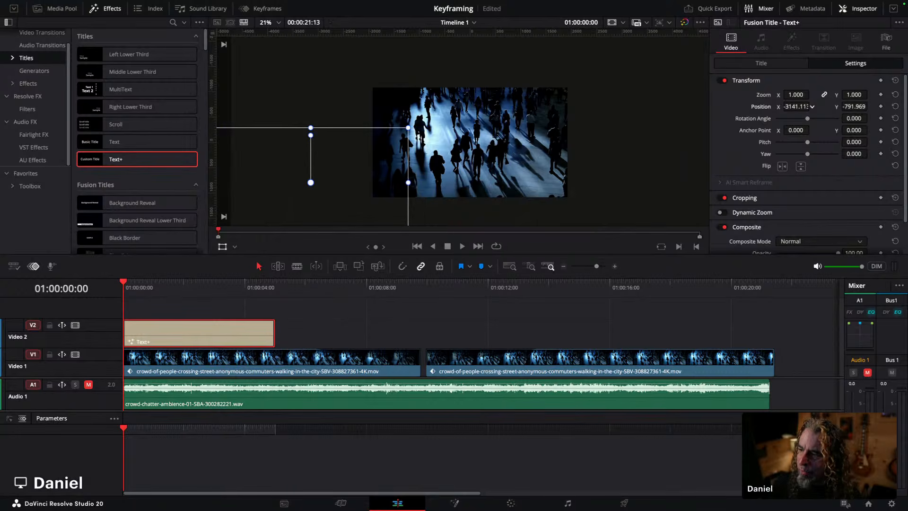
left_click_drag(123, 283, 153, 282)
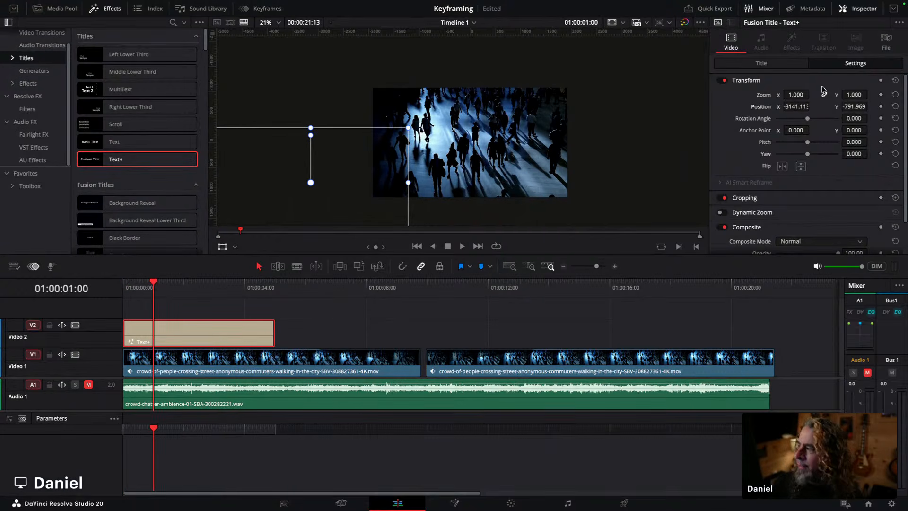
left_click_drag(786, 106, 812, 107)
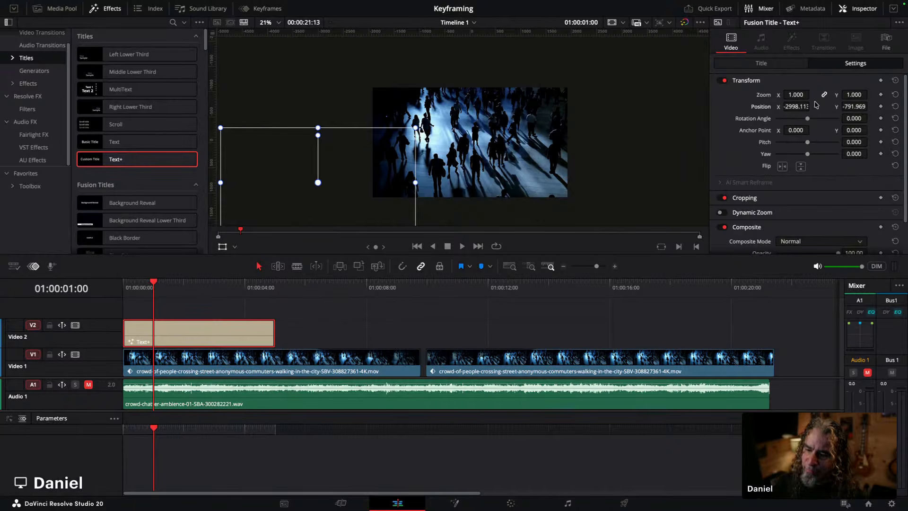
key("Home")
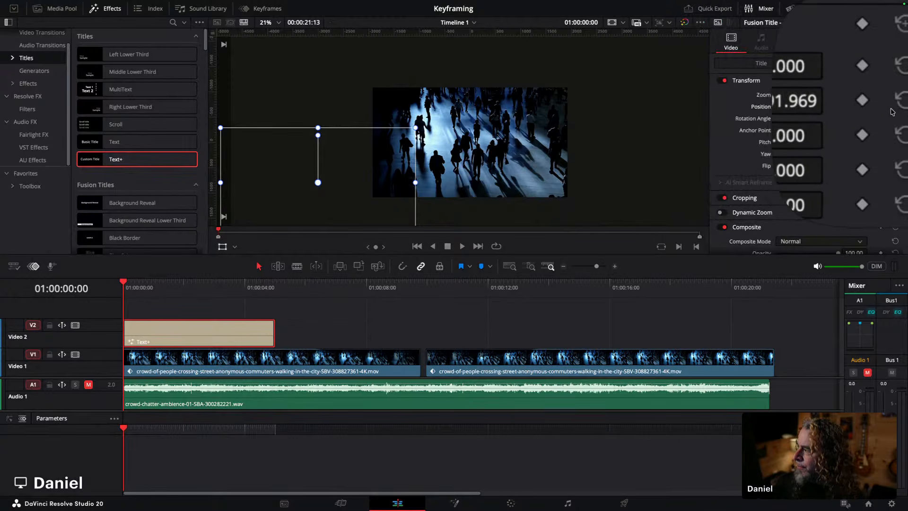
left_click(880, 107)
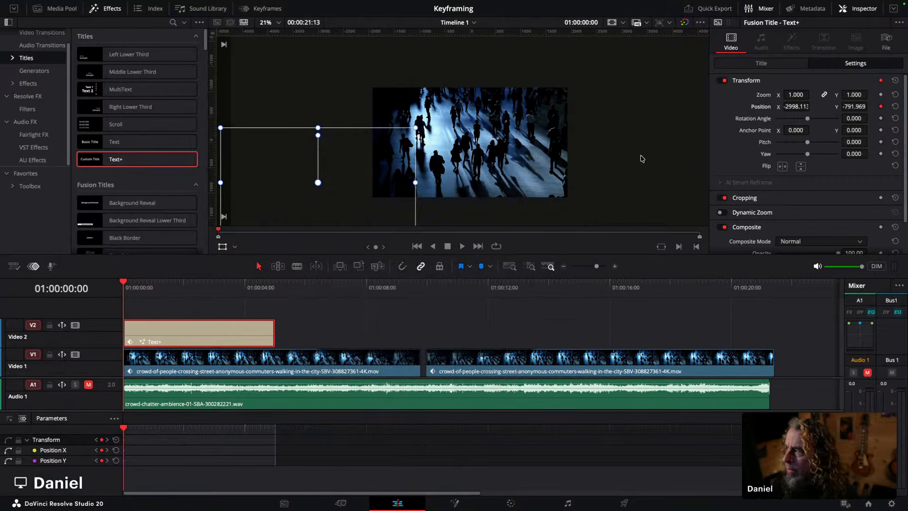
Step: At 01:00:00:23, set the title's Position X to -719.113 and save the project
left_click_drag(126, 285, 147, 286)
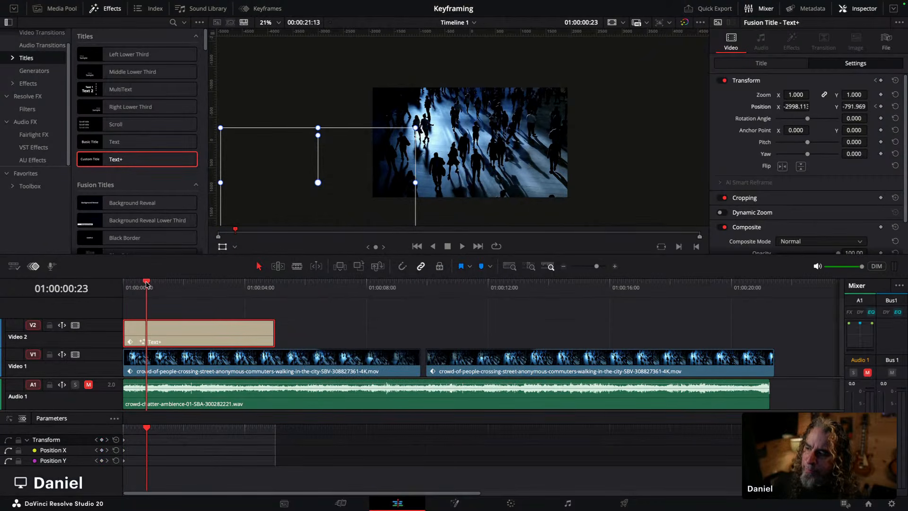
left_click_drag(789, 107, 812, 106)
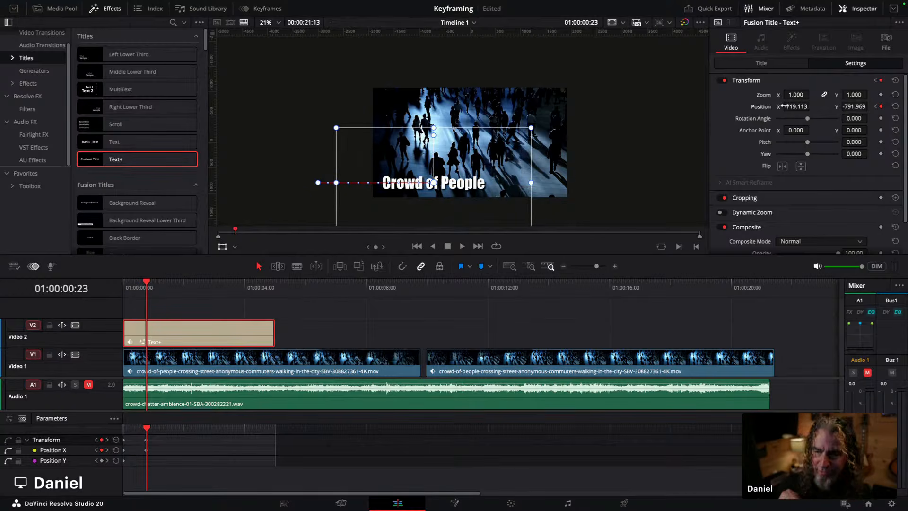
key("ctrl+s")
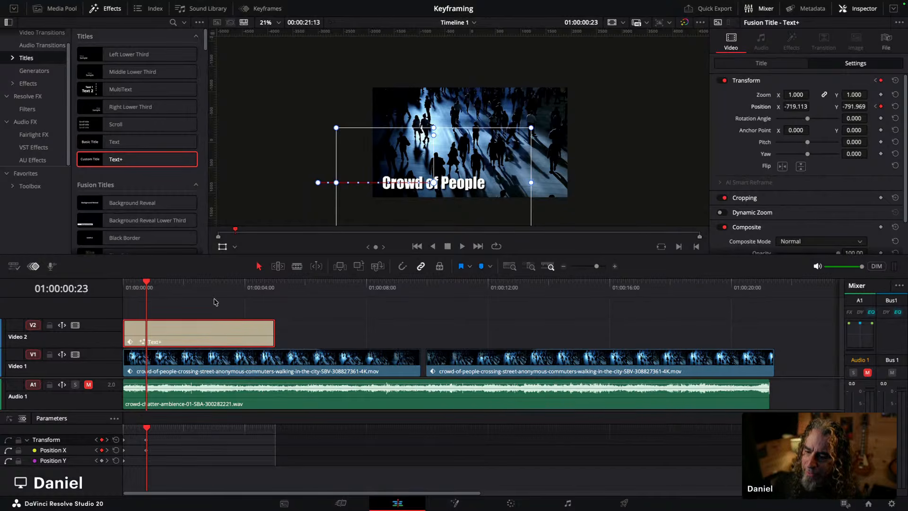
Step: At 01:00:04:05, add a Position keyframe to the title to hold it in place
left_click_drag(145, 282, 249, 282)
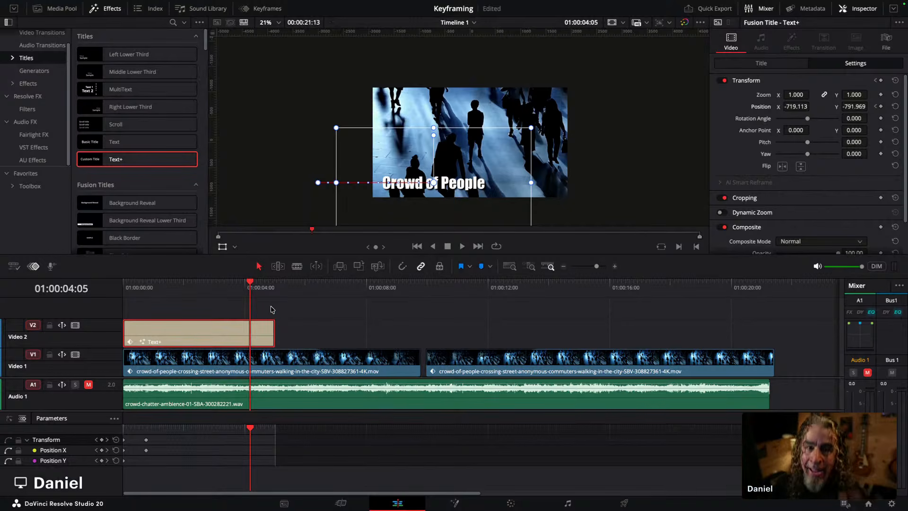
left_click(886, 102)
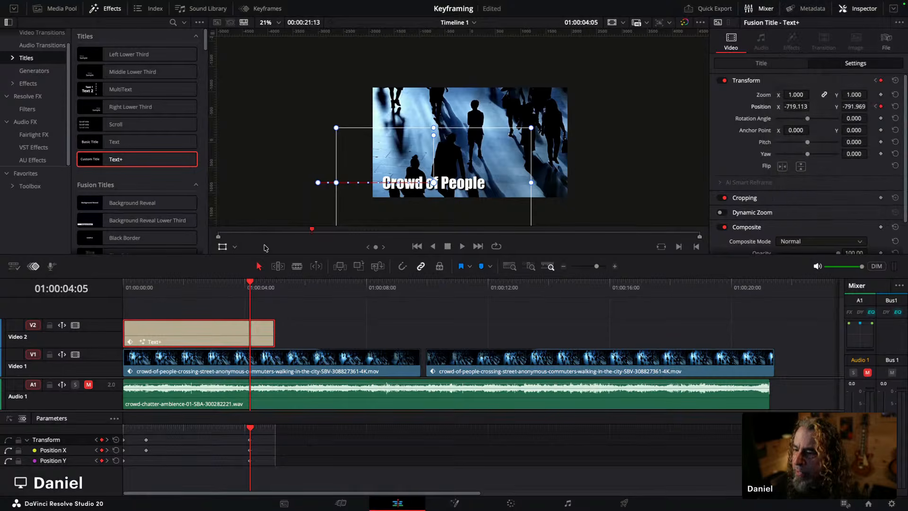
Step: At 01:00:04:27, set the title's Position X to -2974.113 so it slides back off-screen
left_click_drag(249, 283, 272, 283)
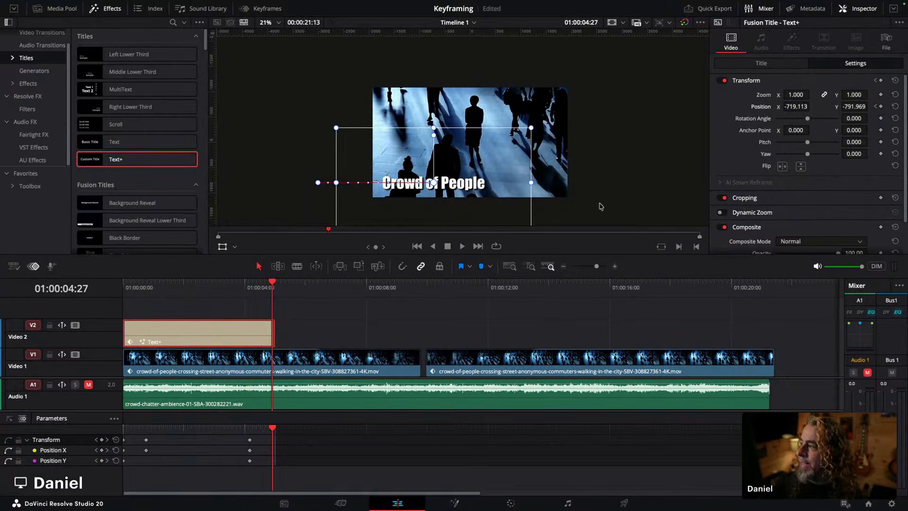
scroll(601, 207, "down", 1)
left_click(800, 106)
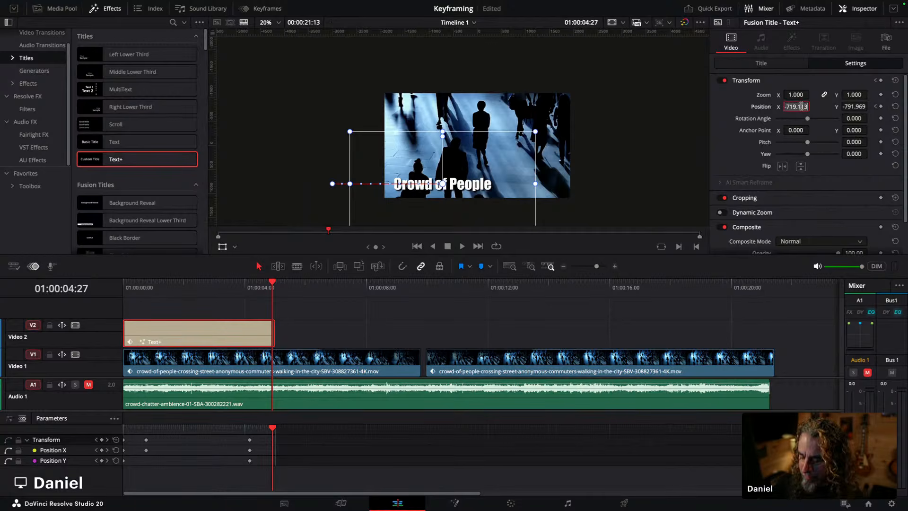
key("ctrl")
key("ctrl")
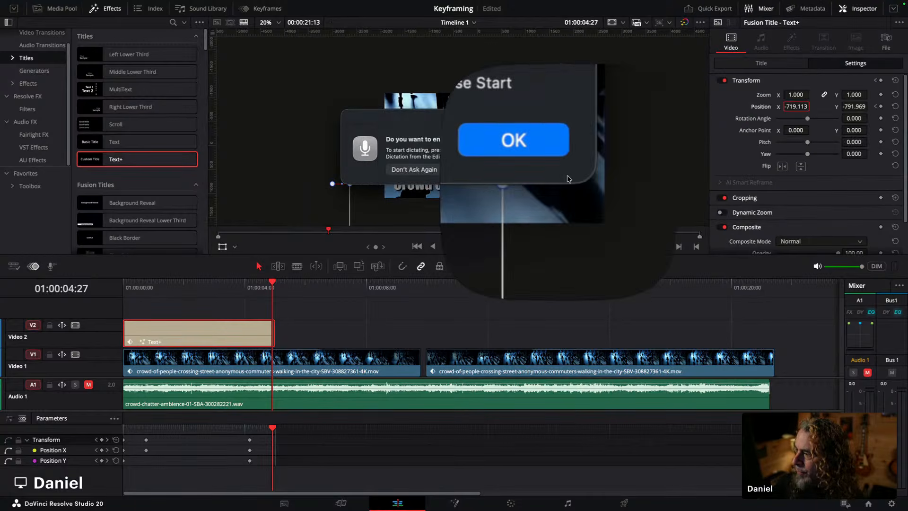
left_click(496, 168)
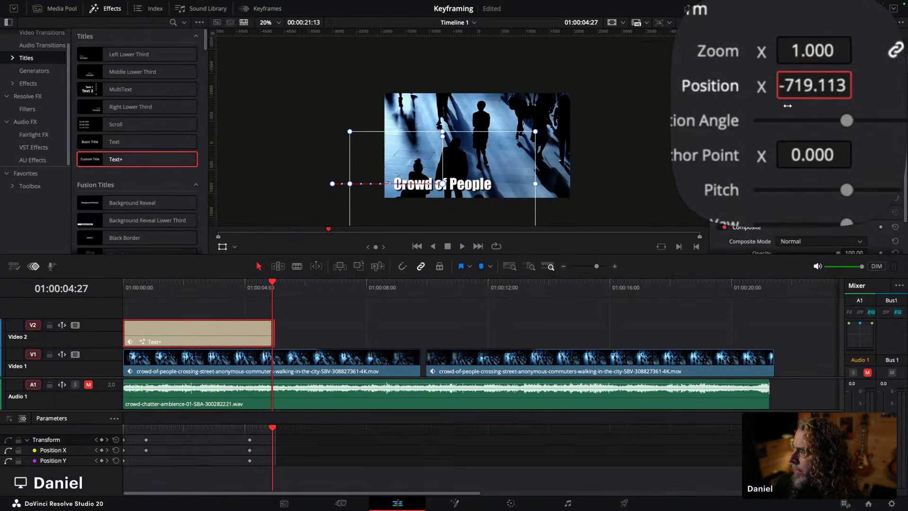
mouse_move(806, 107)
left_mouse_down()
mouse_move(780, 105)
mouse_move(830, 107)
mouse_move(802, 106)
left_mouse_up()
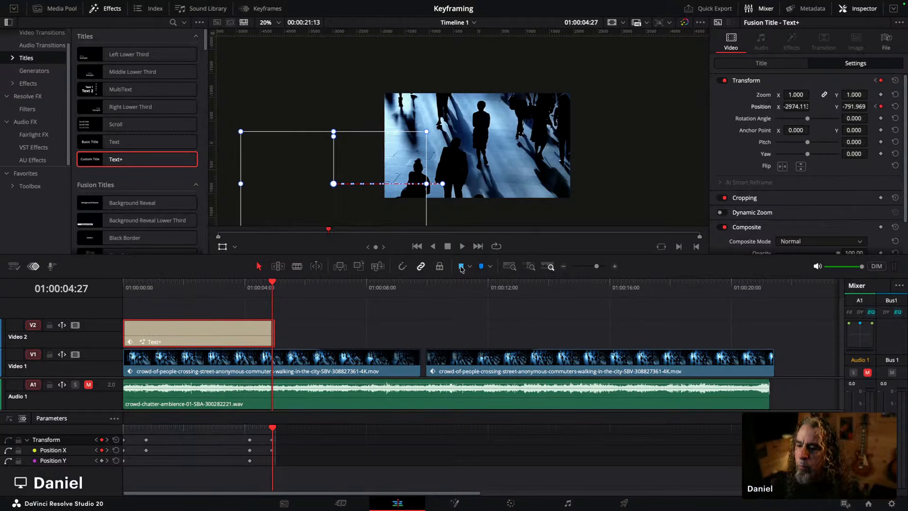
Step: Play back the title animation from the timeline start and inspect the title and video clips' keyframe tracks
left_click_drag(136, 288, 104, 291)
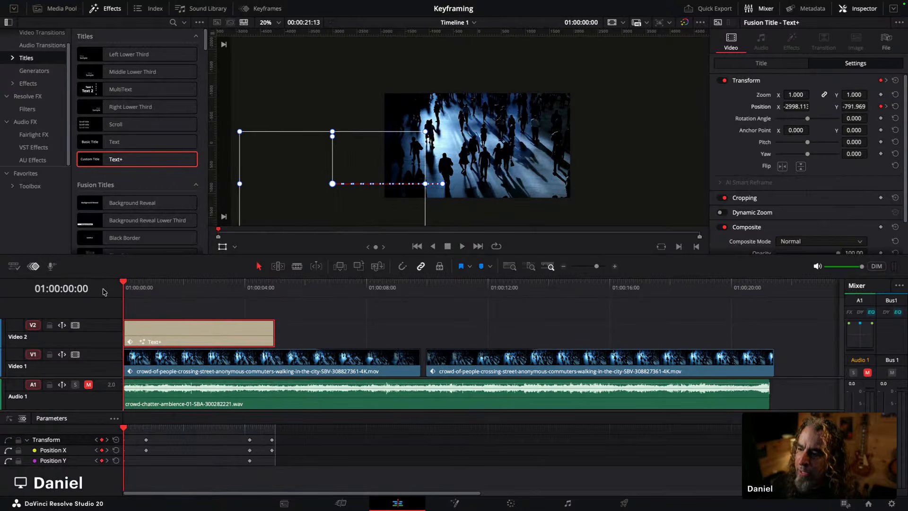
key("space")
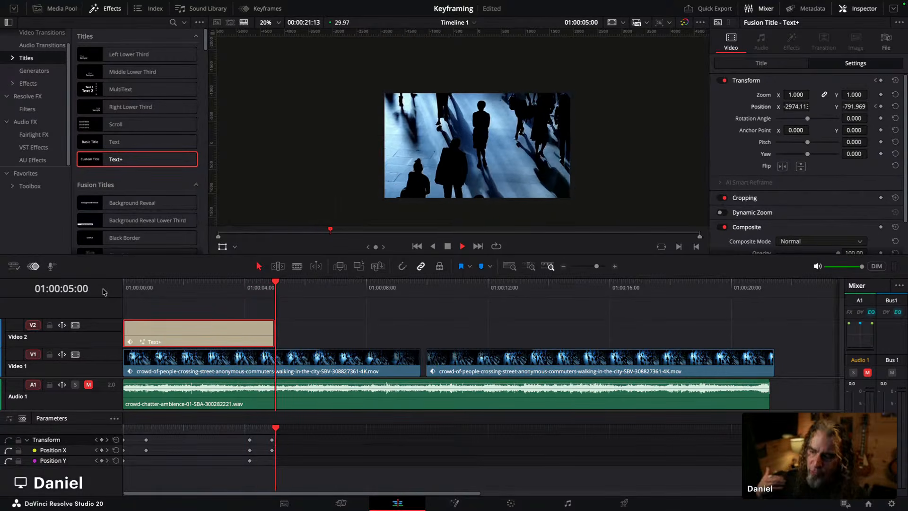
key("space")
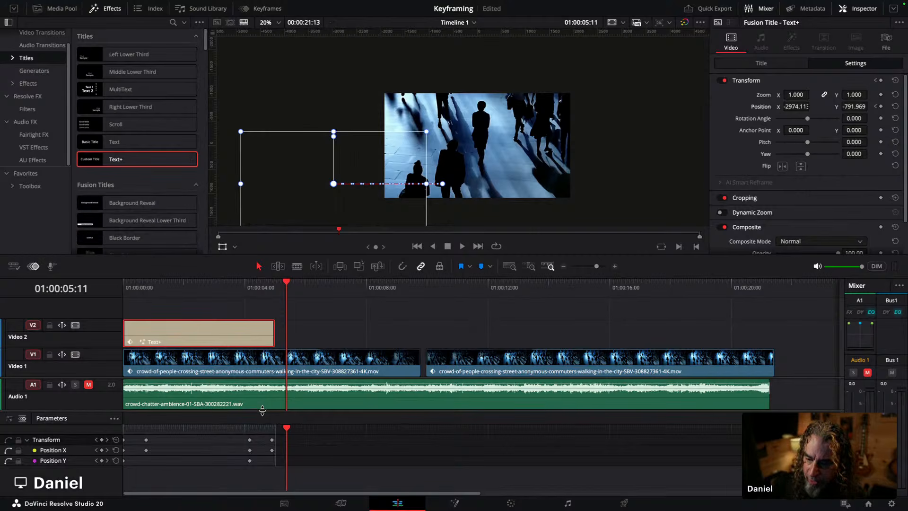
left_click_drag(264, 415, 264, 402)
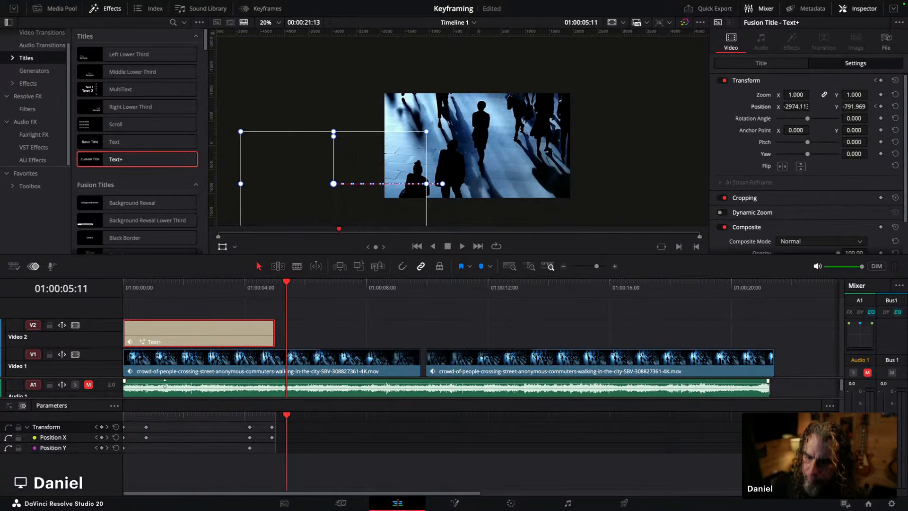
left_click(180, 365)
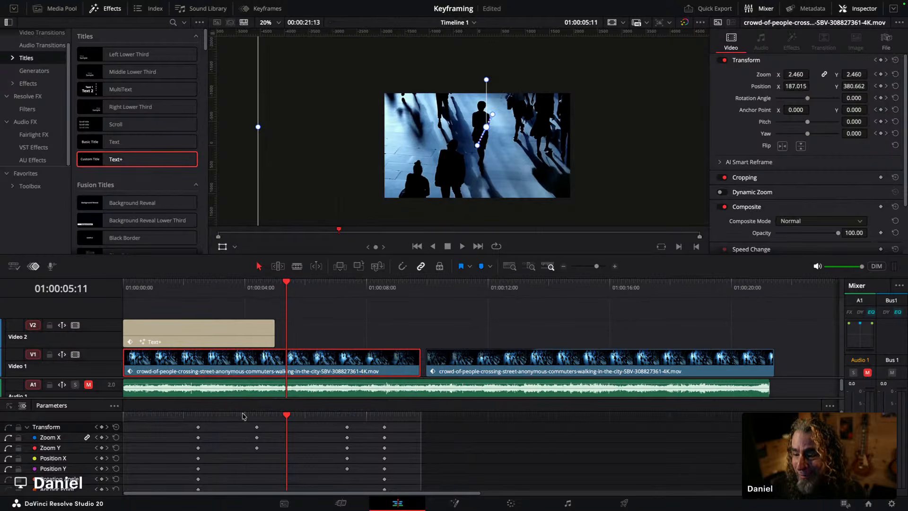
left_click(191, 330)
left_click(207, 364)
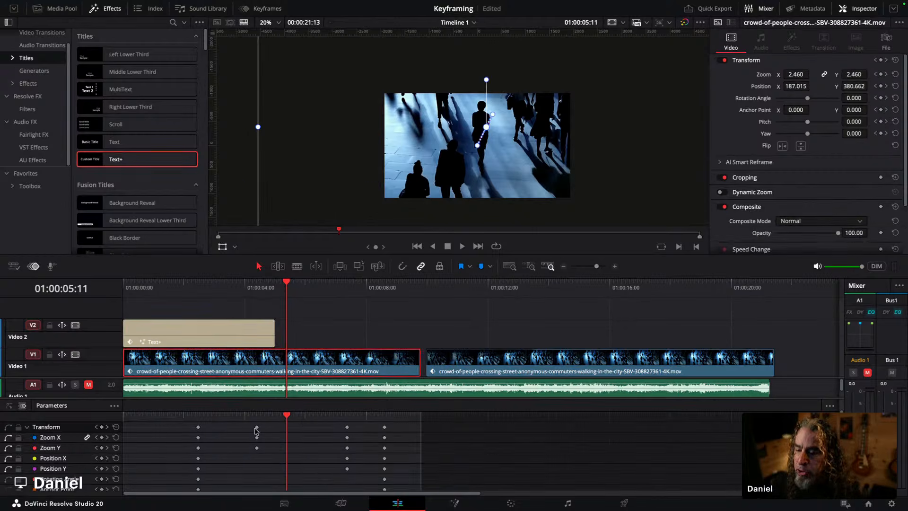
left_click(223, 337)
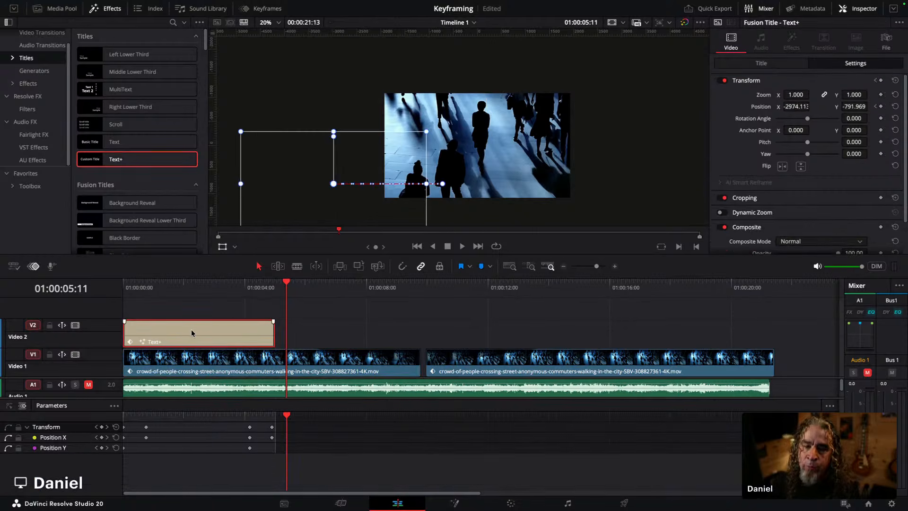
Step: Move the title clip later on Video 2 so it starts about 2.7 seconds into the timeline
left_click_drag(162, 292, 147, 292)
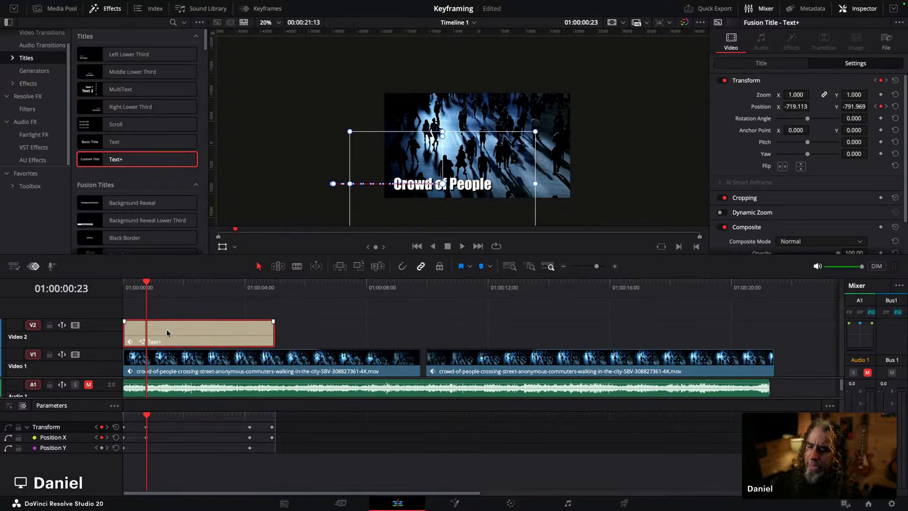
left_click_drag(172, 331, 254, 342)
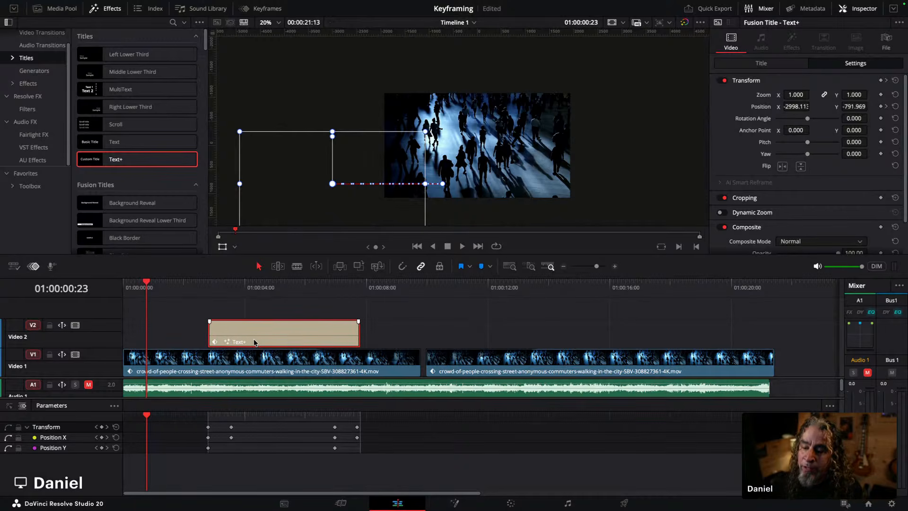
Step: Play back the timeline from the start to preview the delayed title
left_click(124, 288)
key("space")
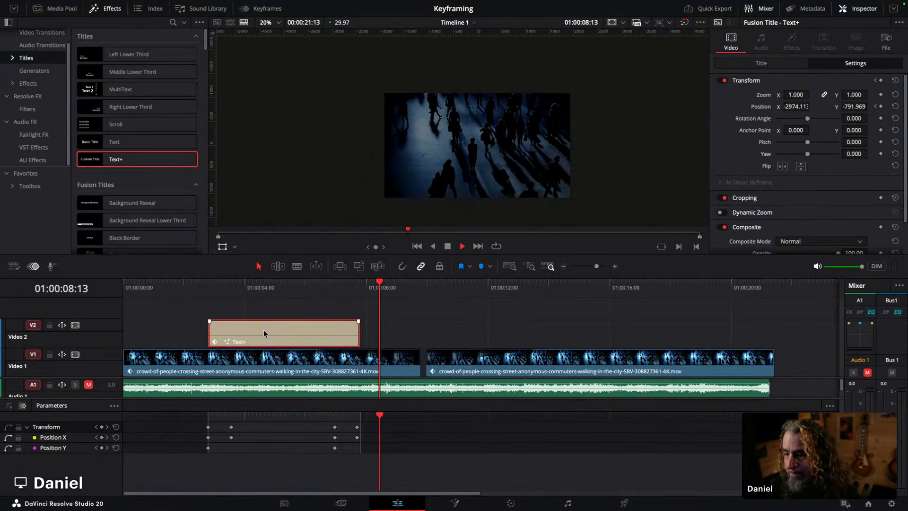
key("space")
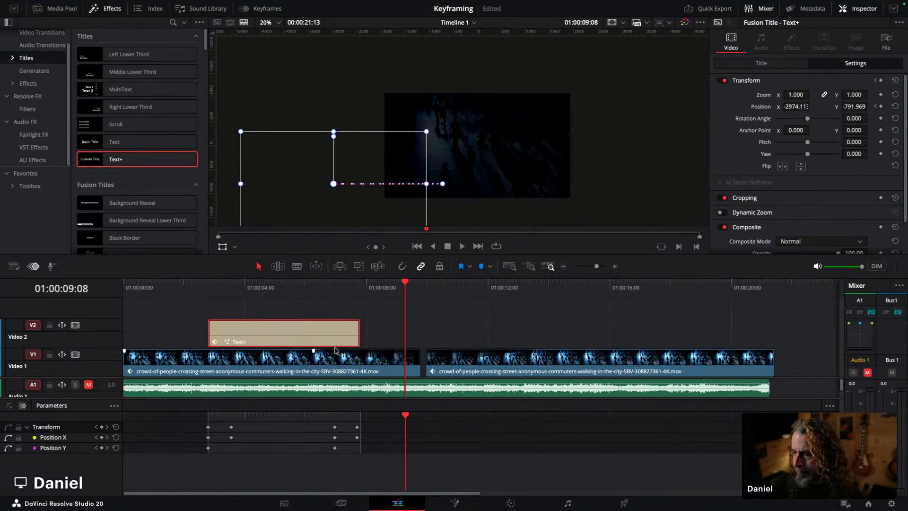
Step: Cut the second crowd video segment out of the Video 1 track
left_click(313, 352)
left_click(486, 363)
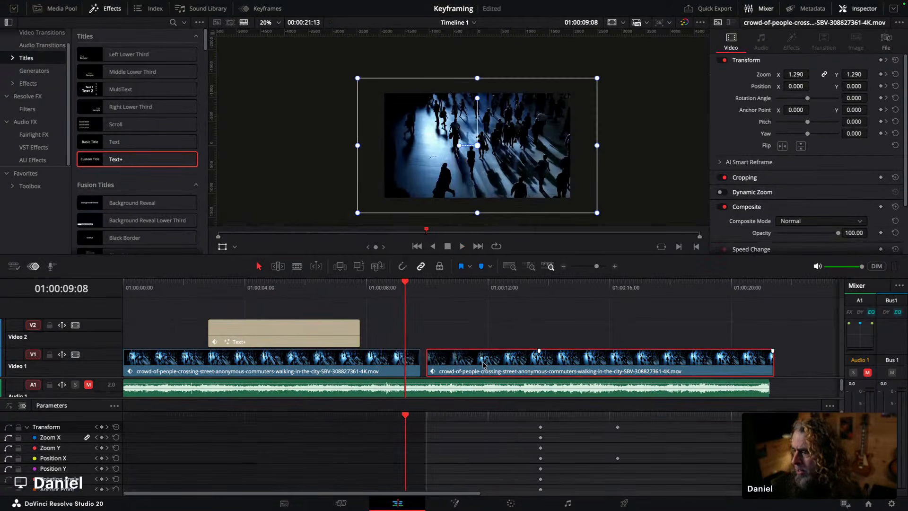
key("=")
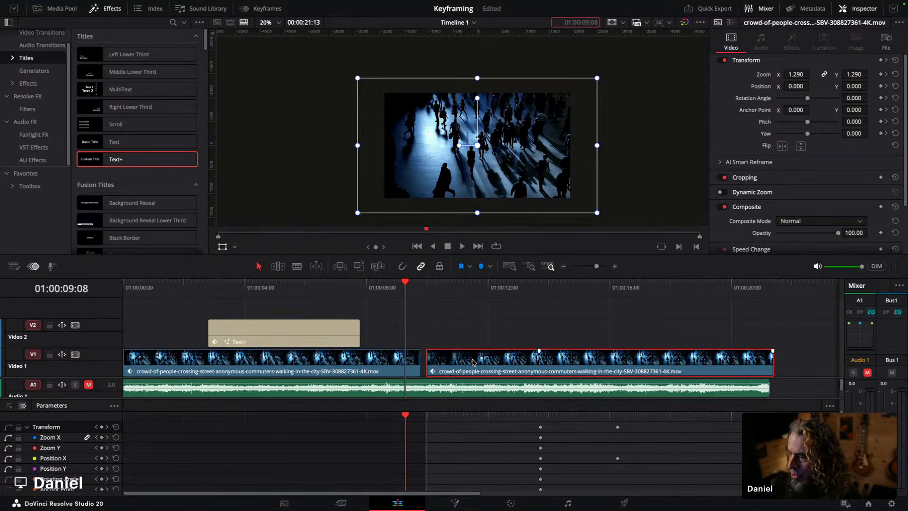
right_click(458, 363)
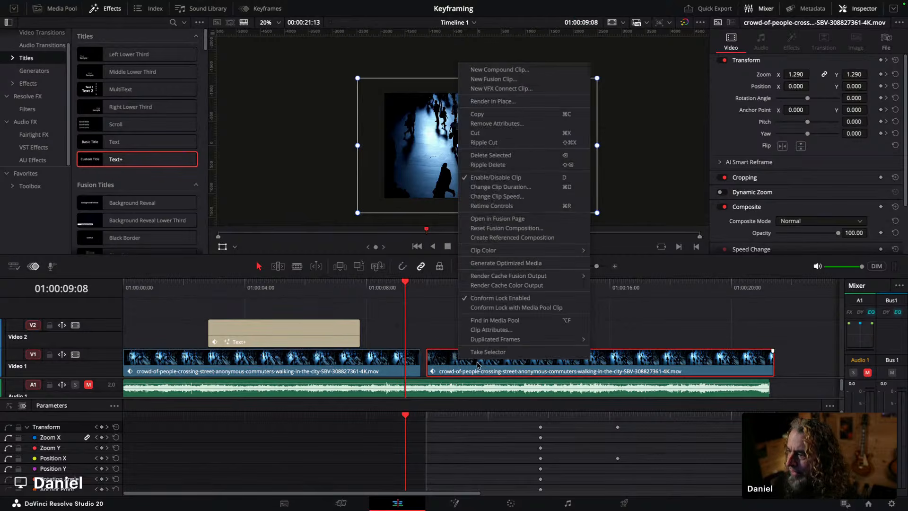
left_click(475, 133)
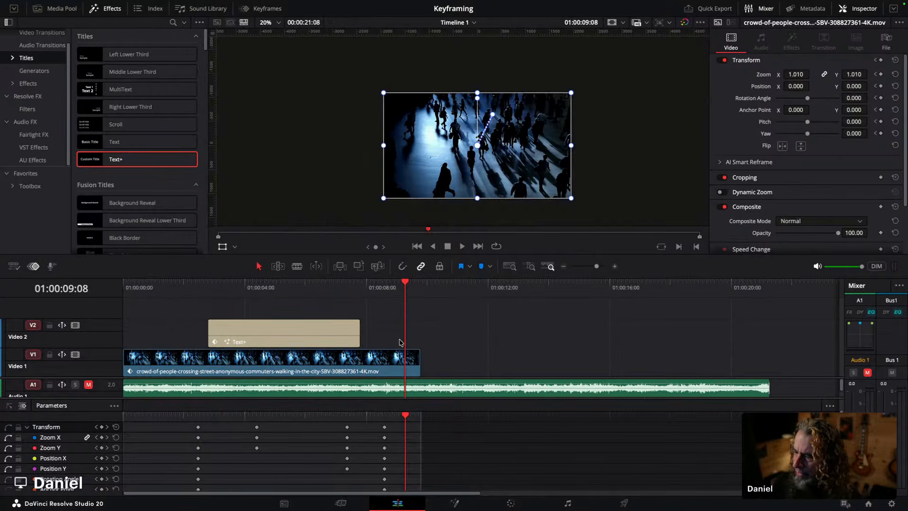
Step: Extend the first crowd clip's end to match the audio track's end and save the project
left_click_drag(415, 354, 767, 356)
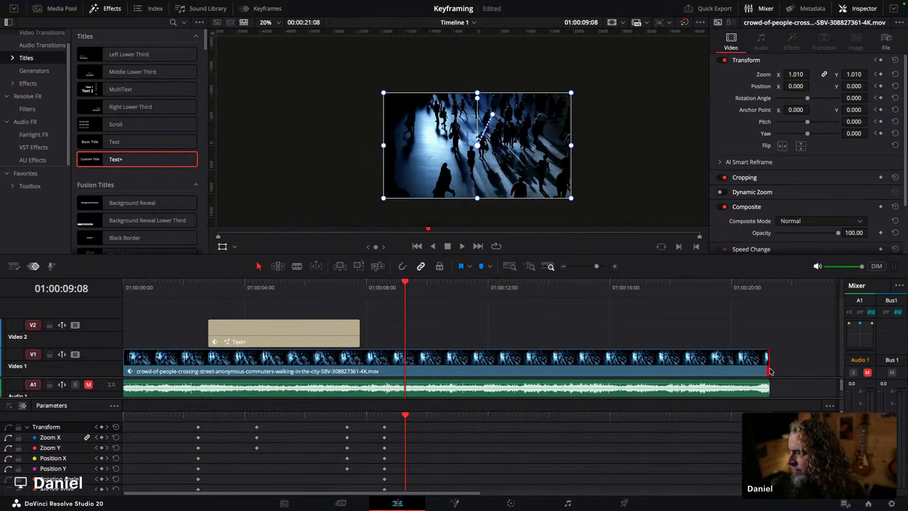
key("ctrl+s")
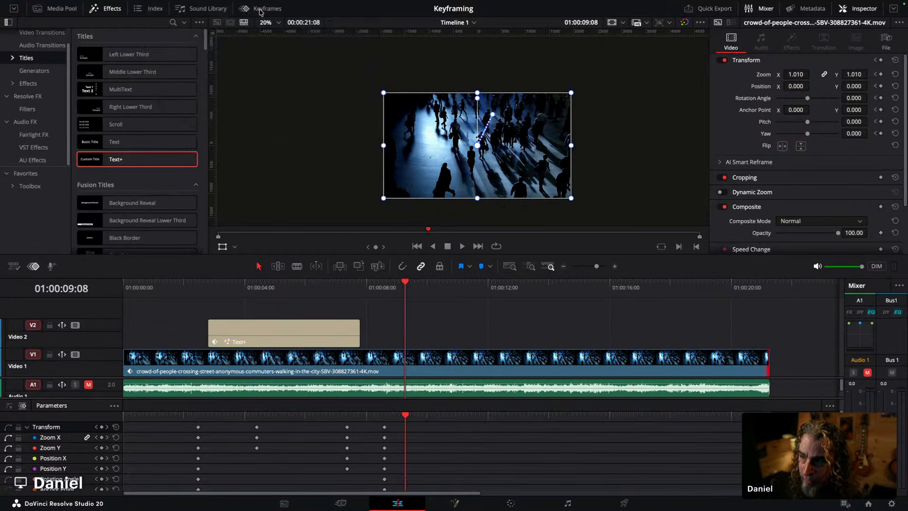
Step: Open the Keyframes editor, try it undocked, then dock it back and widen it beside the viewer
left_click(36, 266)
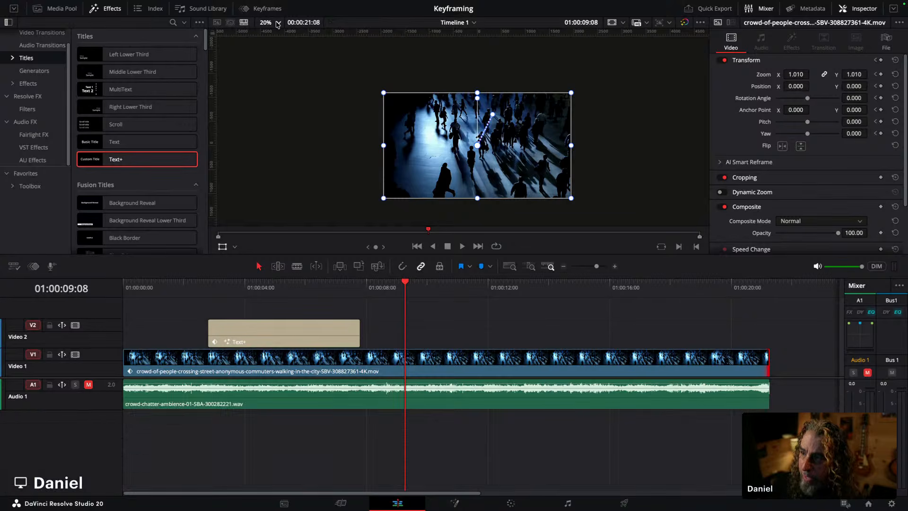
left_click(273, 10)
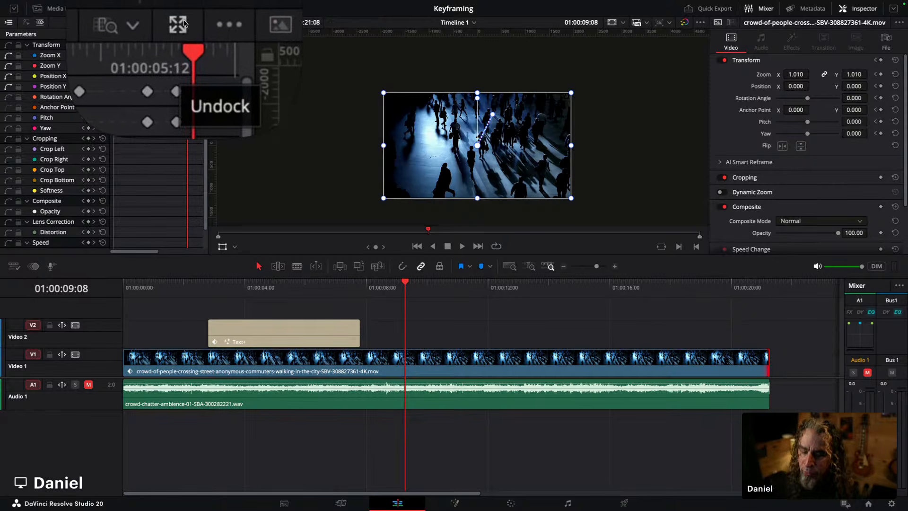
left_click(182, 22)
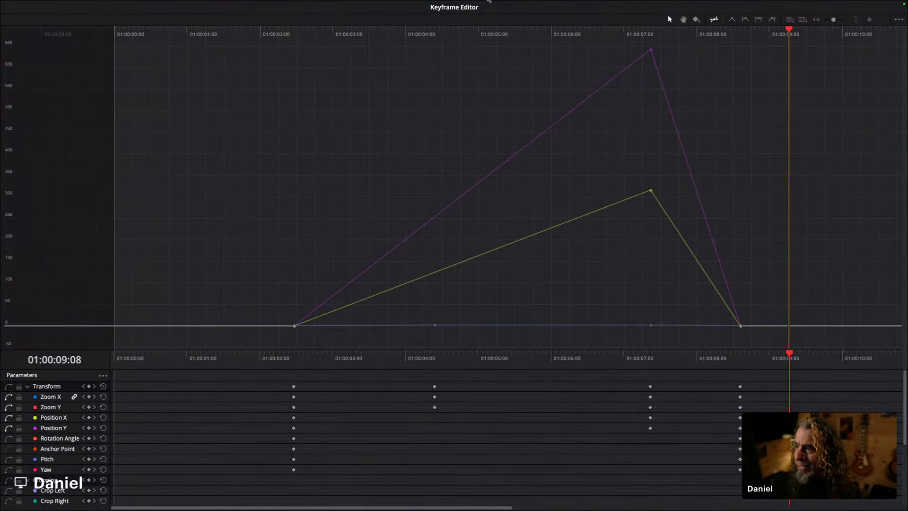
left_click_drag(514, 8, 520, 1)
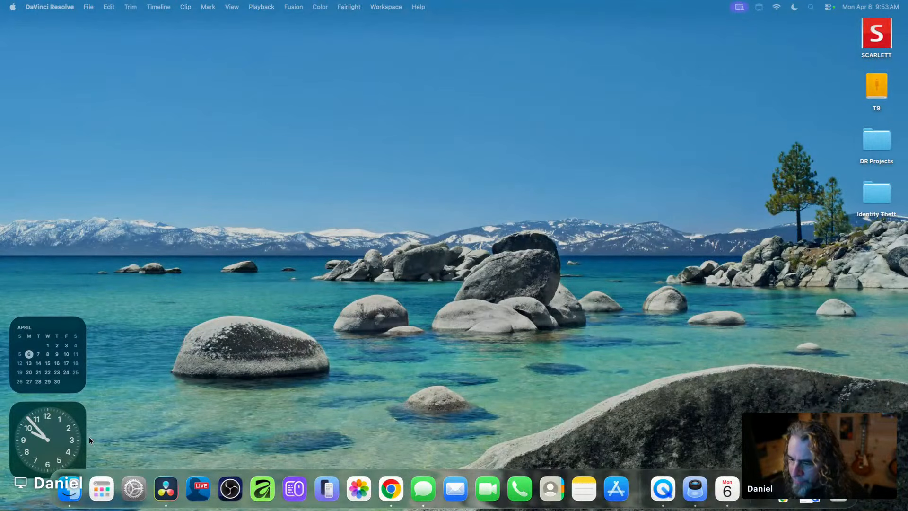
left_click(166, 488)
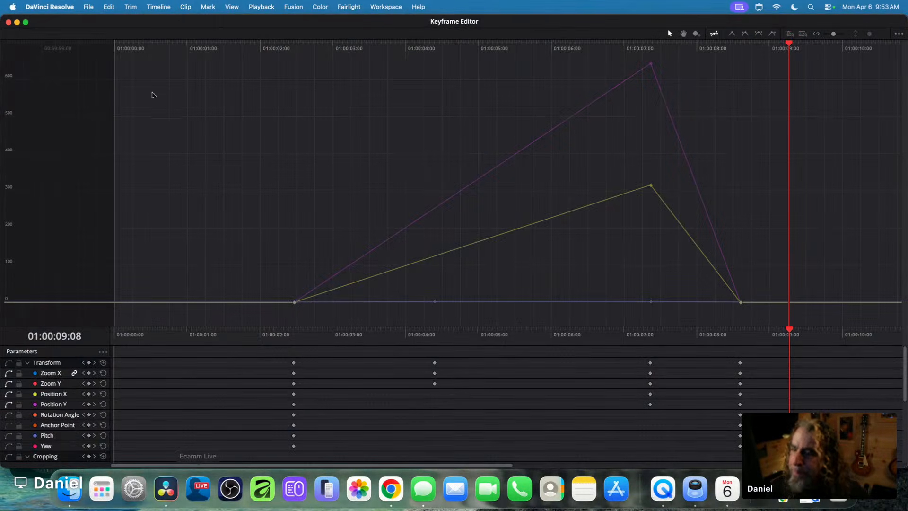
left_click_drag(157, 27, 222, 74)
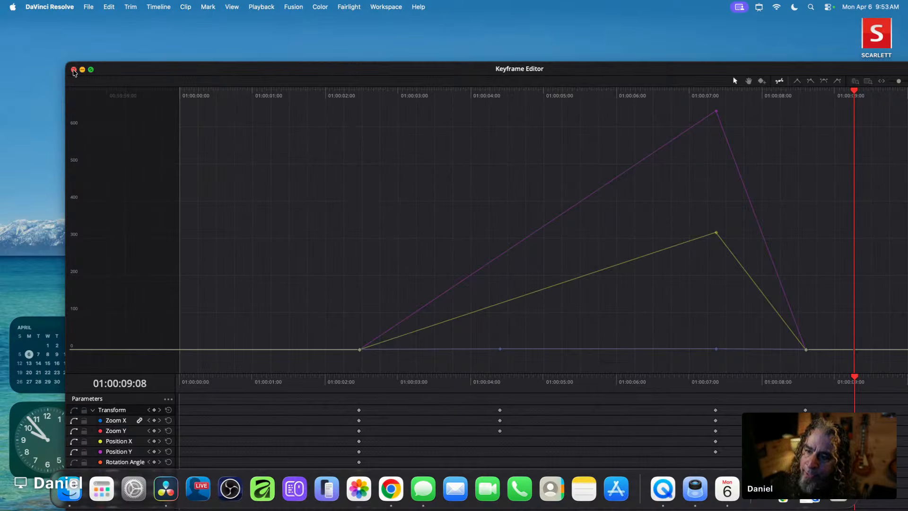
left_click(73, 70)
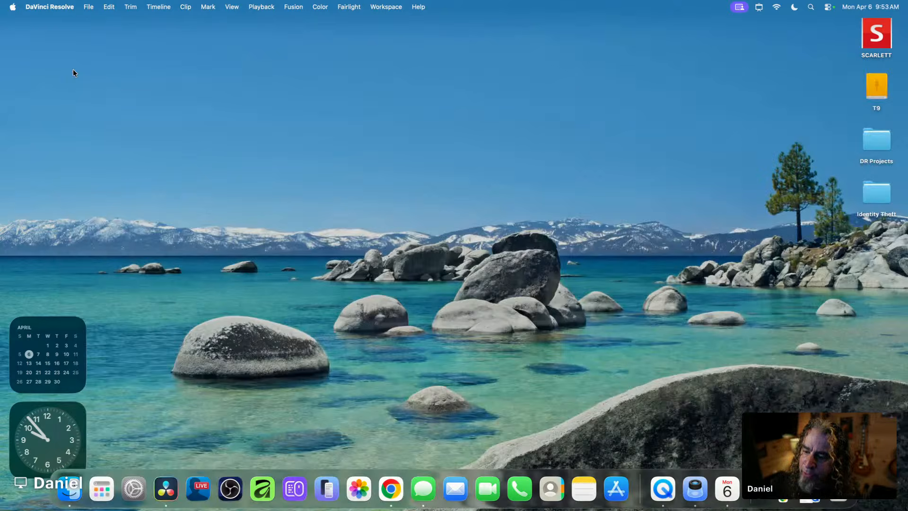
left_click(166, 488)
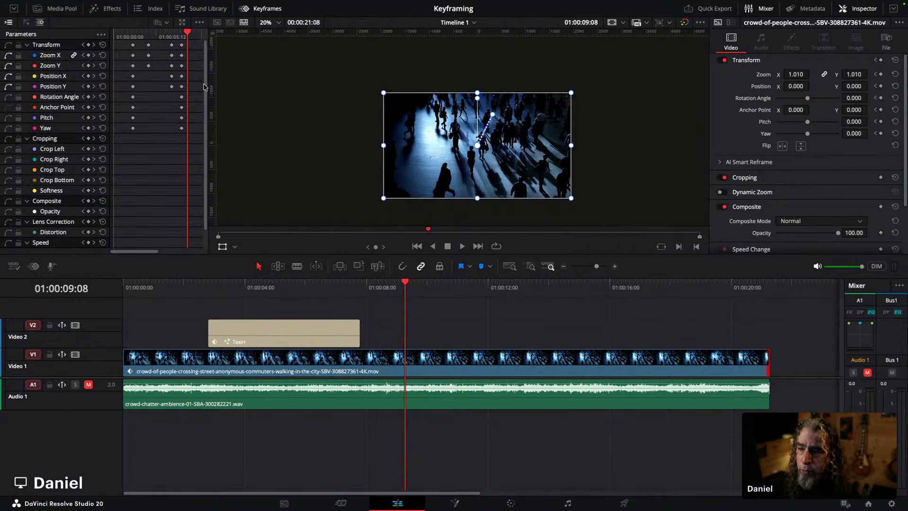
left_click_drag(206, 83, 277, 94)
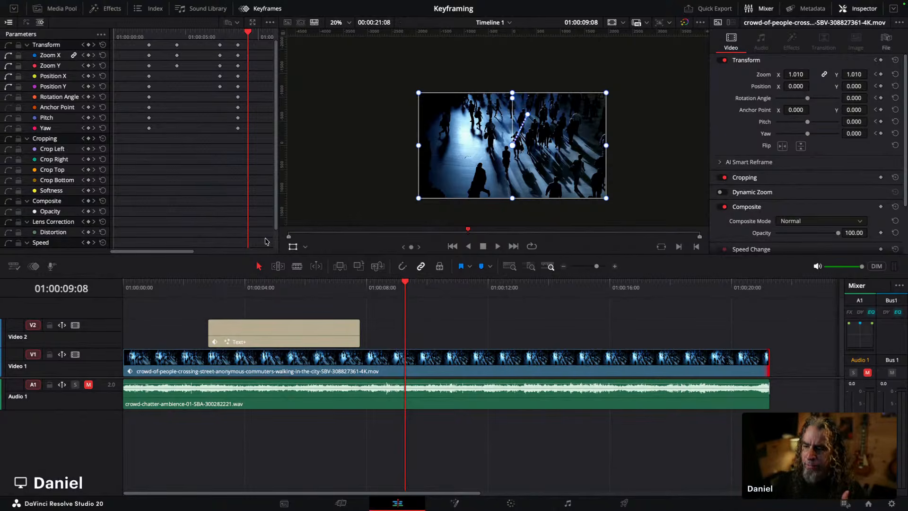
key("ctrl+a")
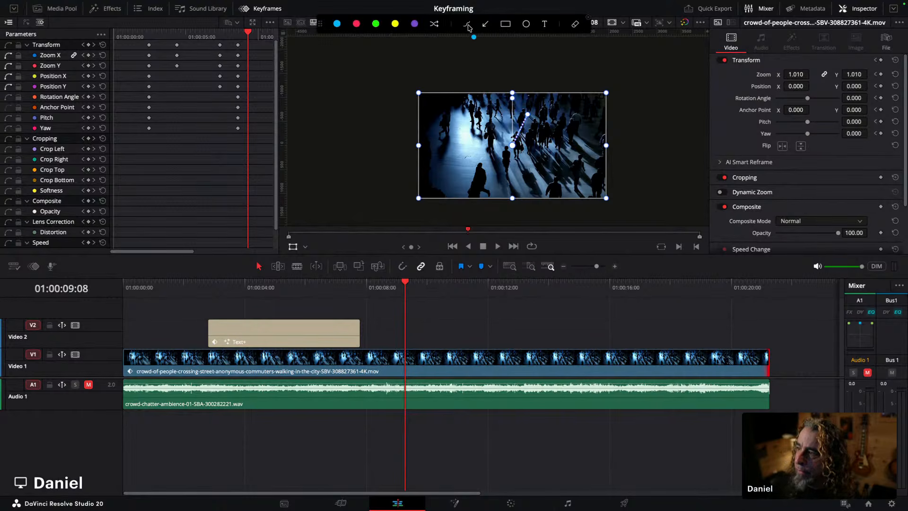
mouse_move(275, 74)
left_mouse_down()
mouse_move(274, 254)
mouse_move(28, 257)
left_mouse_up()
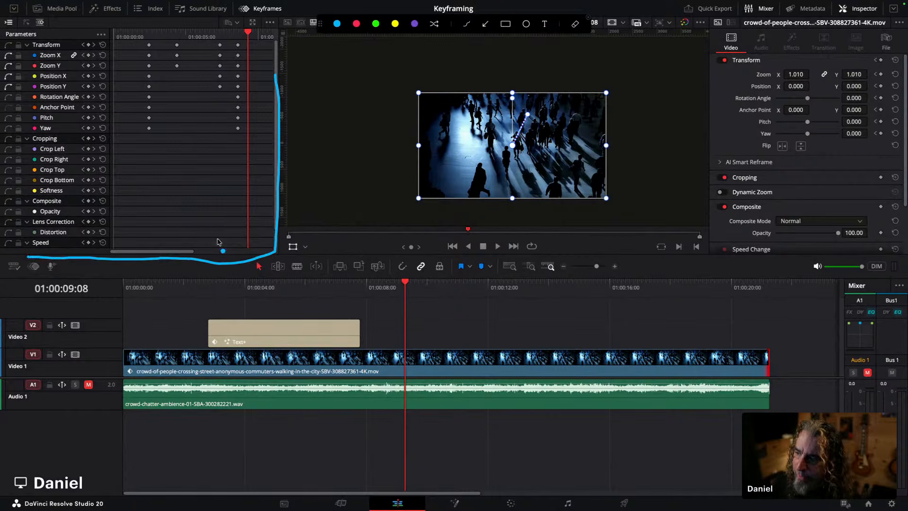
left_click_drag(282, 41, 291, 245)
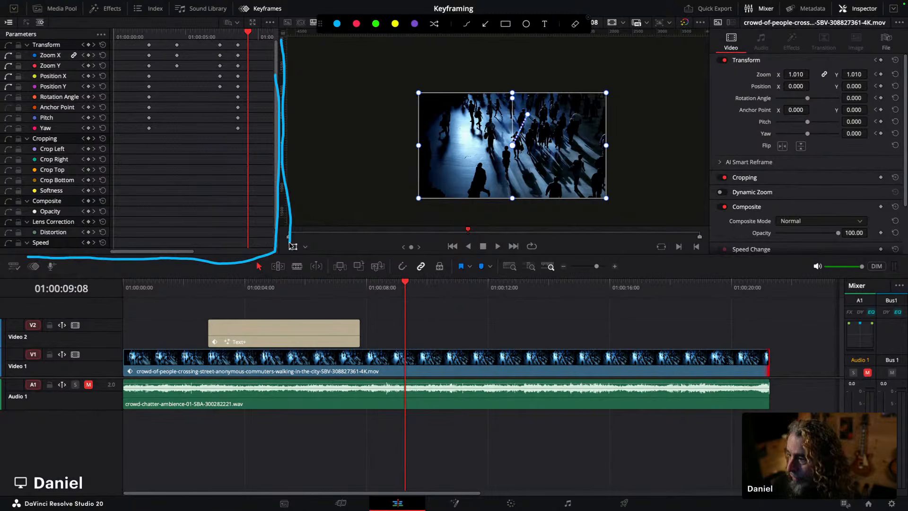
left_click_drag(701, 37, 700, 192)
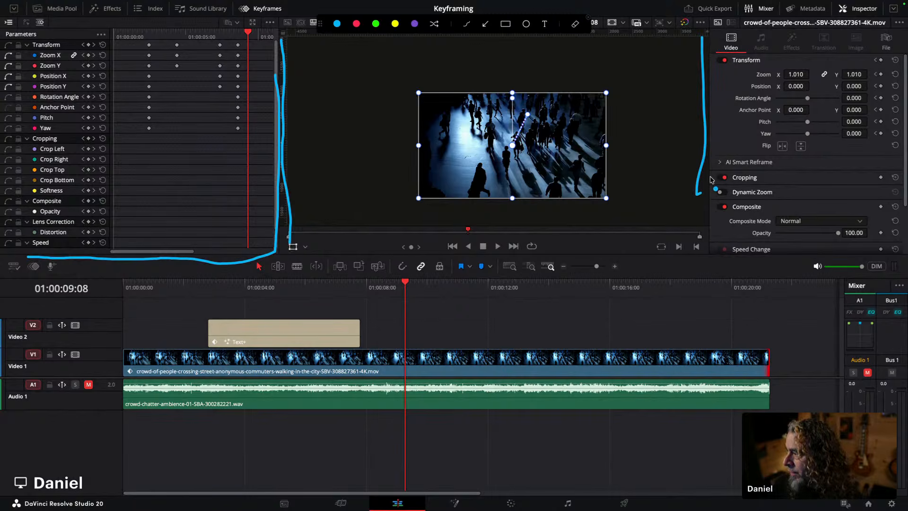
mouse_move(719, 48)
left_mouse_down()
mouse_move(741, 197)
mouse_move(822, 206)
left_mouse_up()
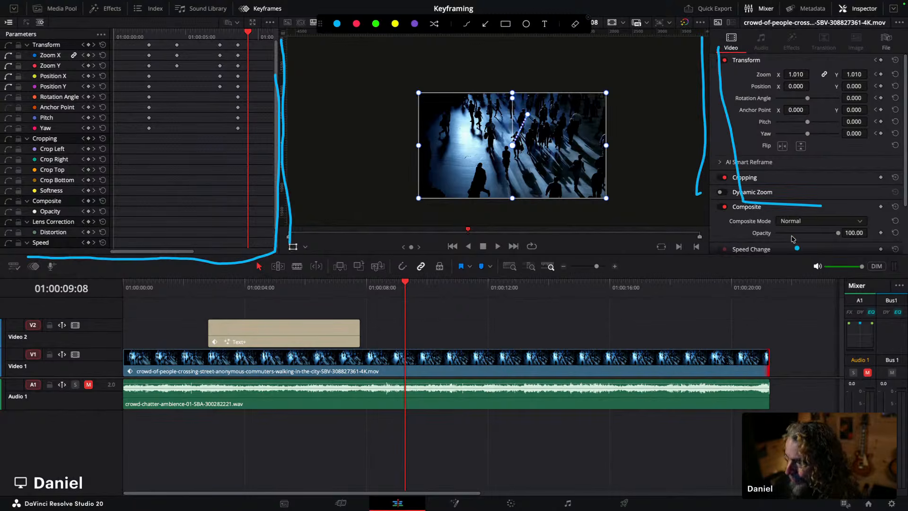
mouse_move(171, 281)
left_mouse_down()
mouse_move(392, 289)
mouse_move(504, 284)
left_mouse_up()
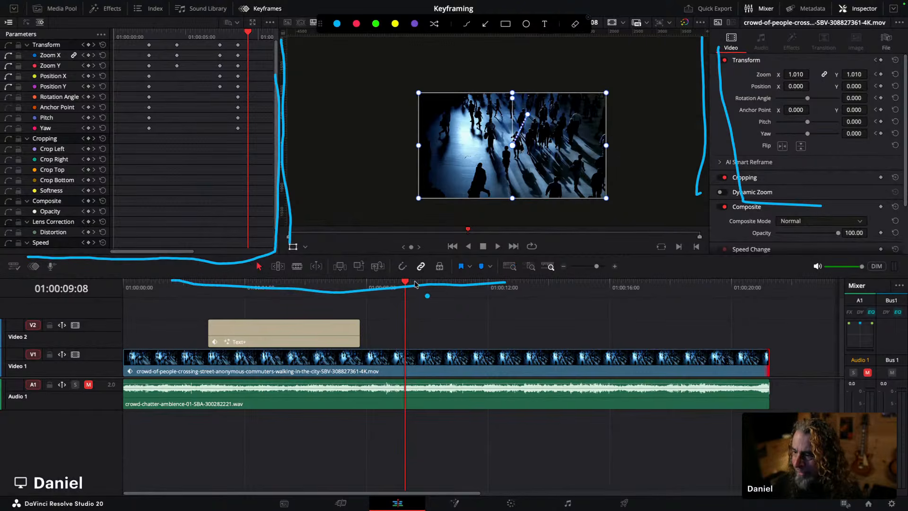
mouse_move(364, 324)
left_mouse_down()
mouse_move(460, 373)
mouse_move(382, 396)
left_mouse_up()
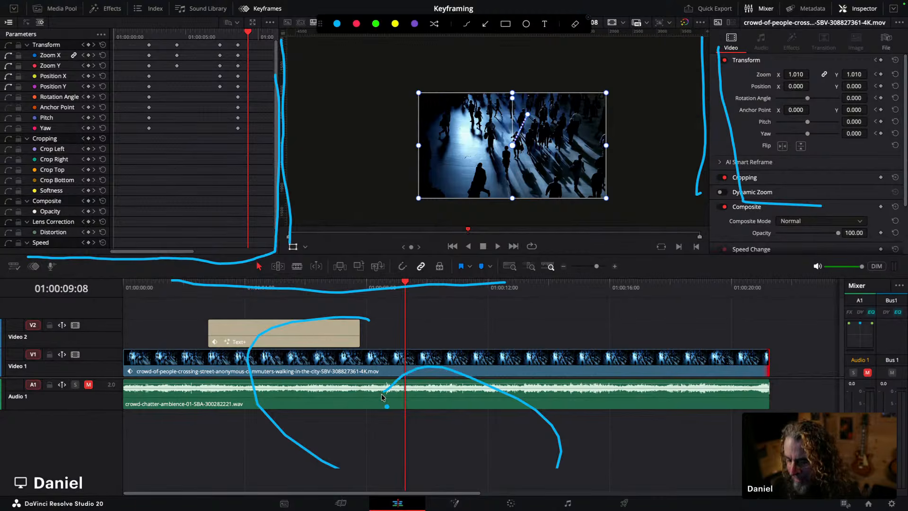
key("Escape")
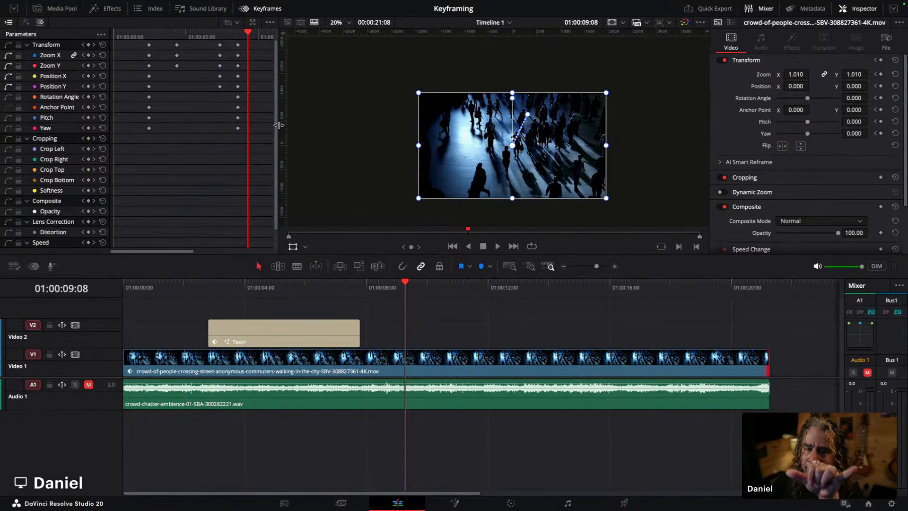
Step: Dock the clip keyframe editor beneath the timeline and resize the viewer, timeline and keyframe panels around it
left_click_drag(279, 125, 365, 129)
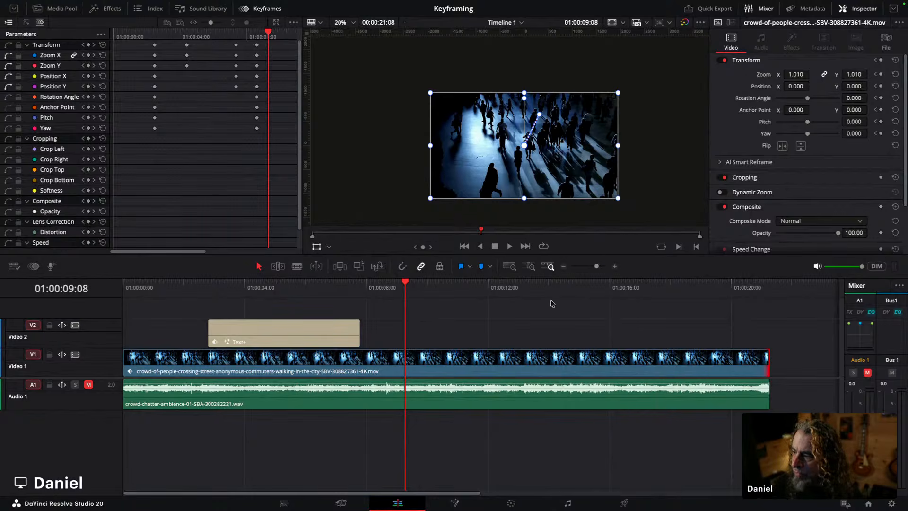
left_click_drag(562, 253, 597, 126)
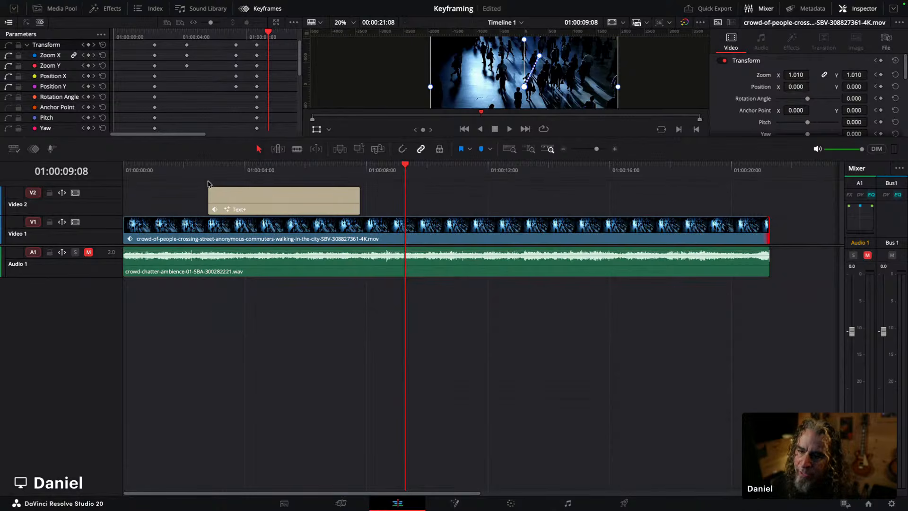
left_click(33, 149)
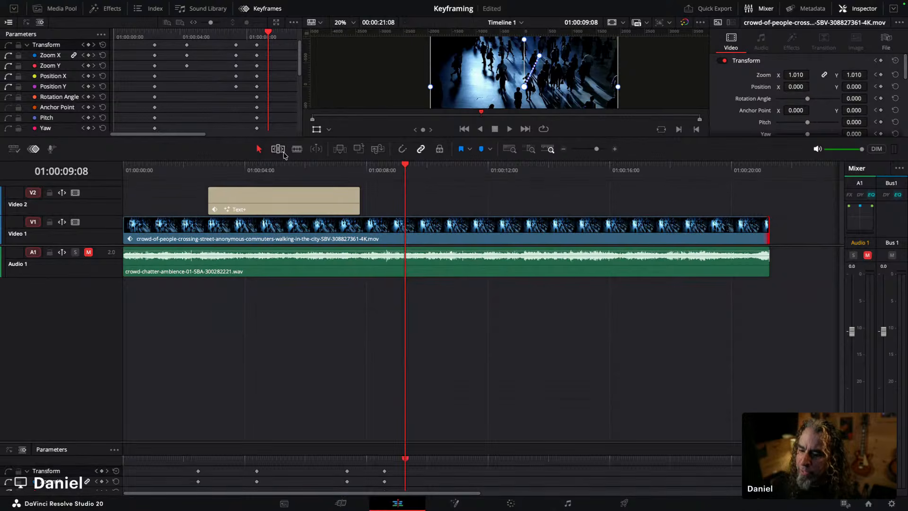
left_click_drag(285, 441, 299, 304)
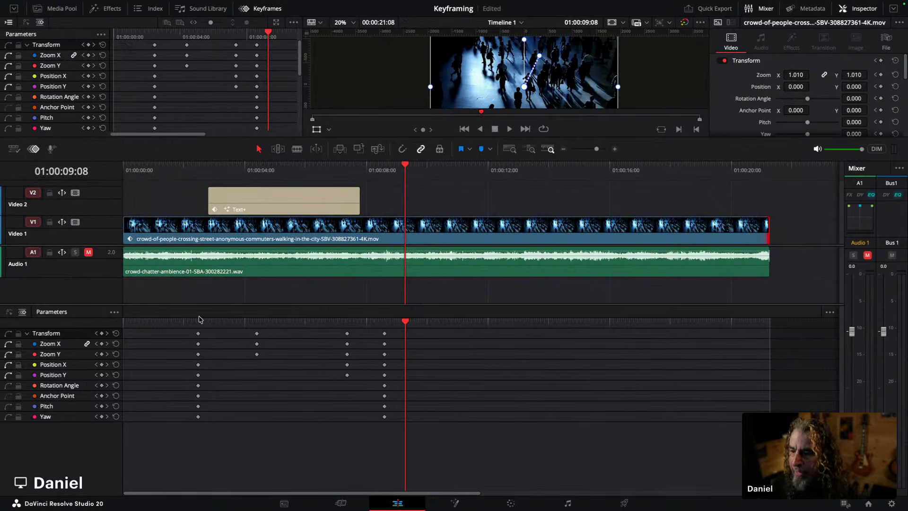
left_click_drag(199, 303, 210, 347)
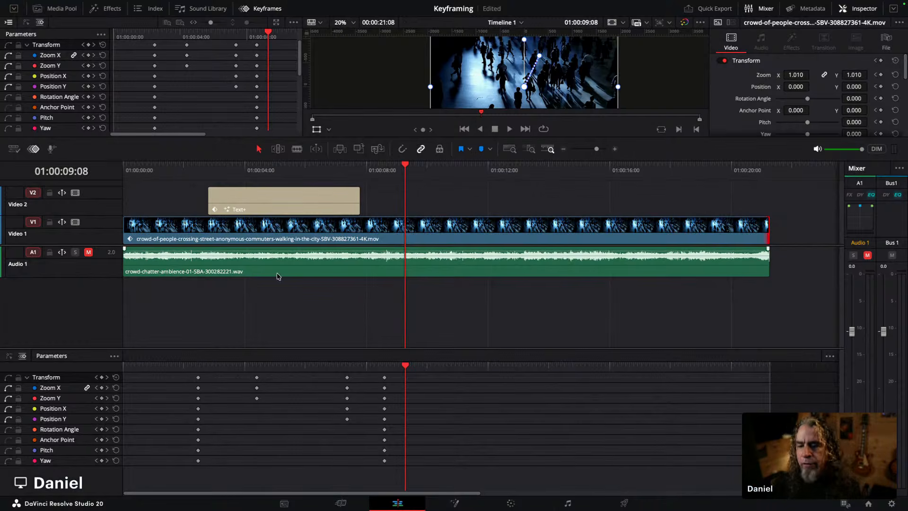
left_click_drag(348, 137, 349, 246)
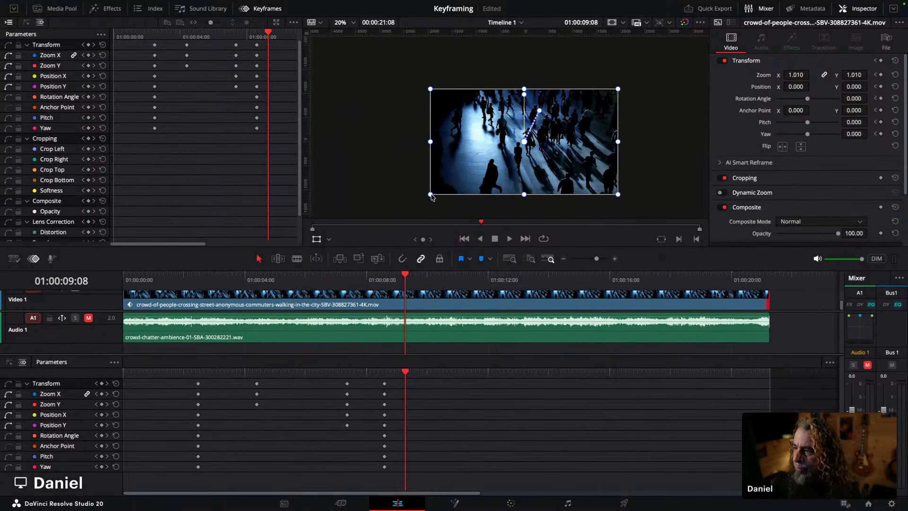
Step: Close the separate Keyframes panel so the viewer spans the full width above the timeline
scroll(490, 170, "up", 3)
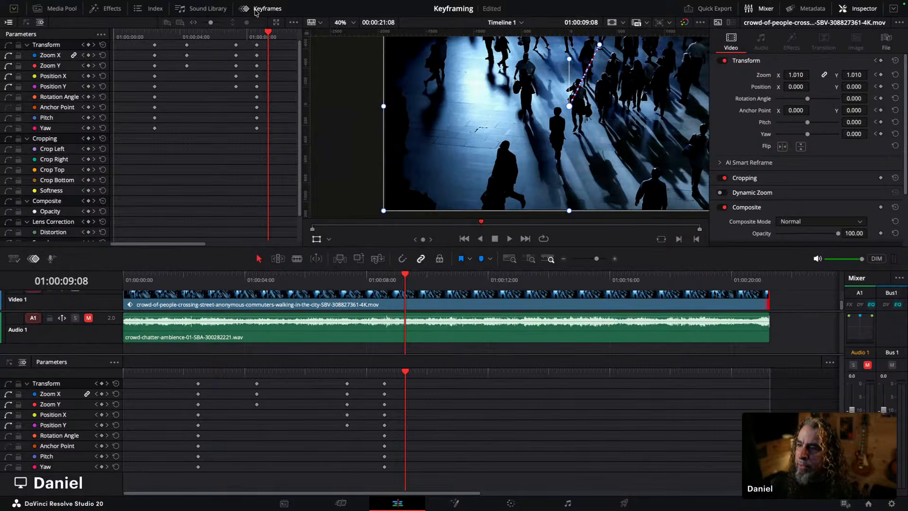
left_click(260, 8)
scroll(369, 94, "down", 2)
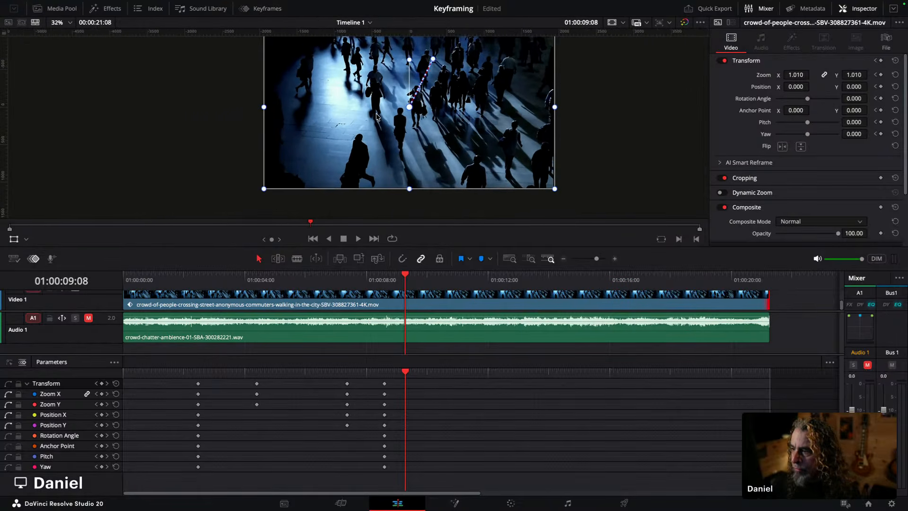
left_click_drag(370, 126, 365, 137)
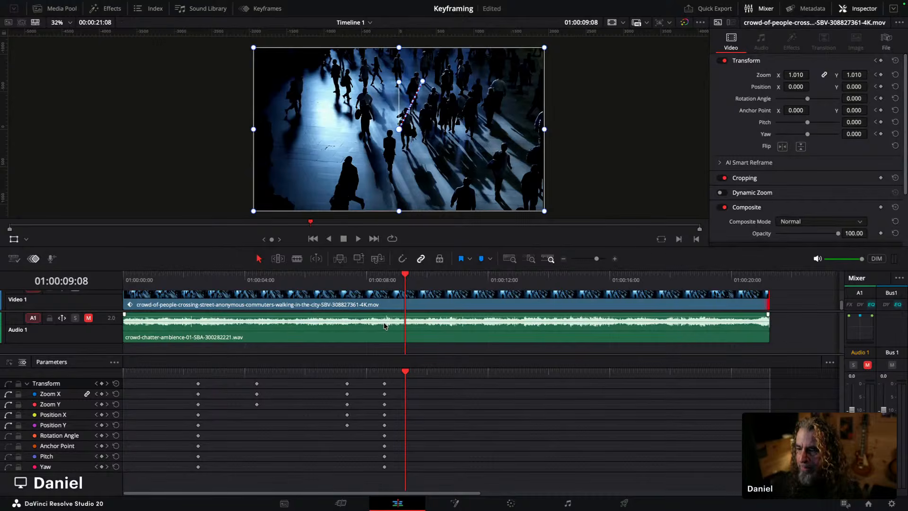
scroll(376, 295, "up", 2)
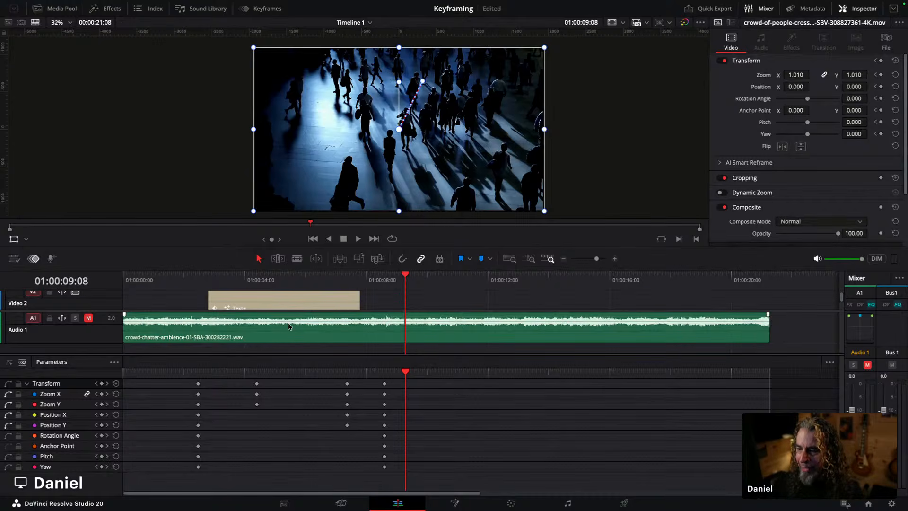
scroll(304, 300, "down", 2)
scroll(303, 305, "up", 3)
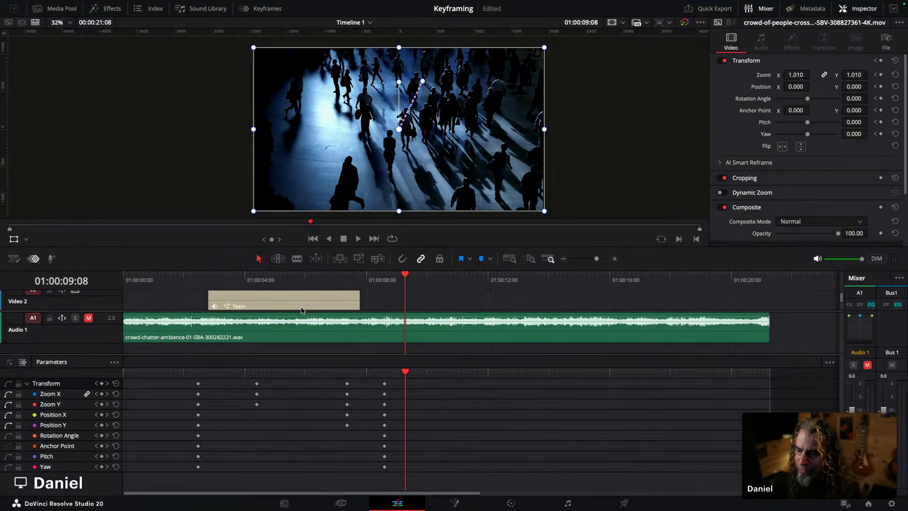
left_click_drag(300, 310, 303, 344)
scroll(303, 323, "down", 1)
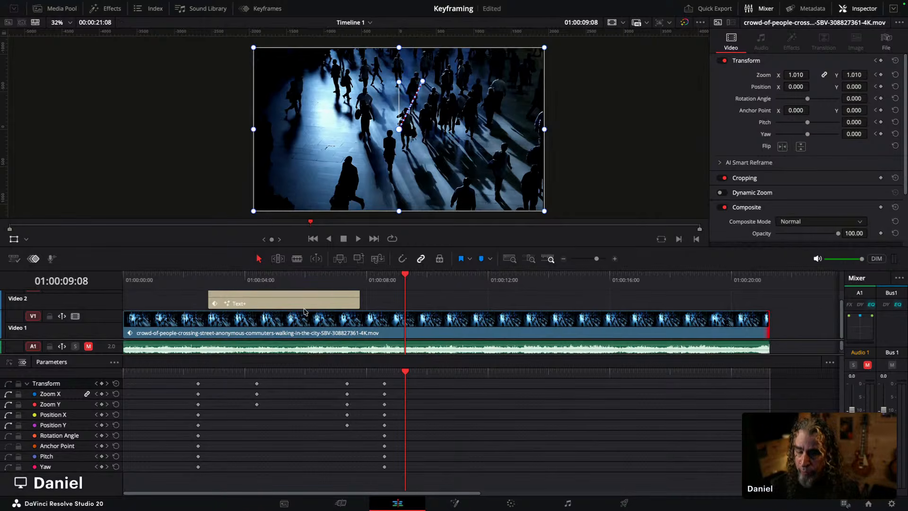
Step: Reduce the video and audio track heights in the timeline view options
left_click(14, 259)
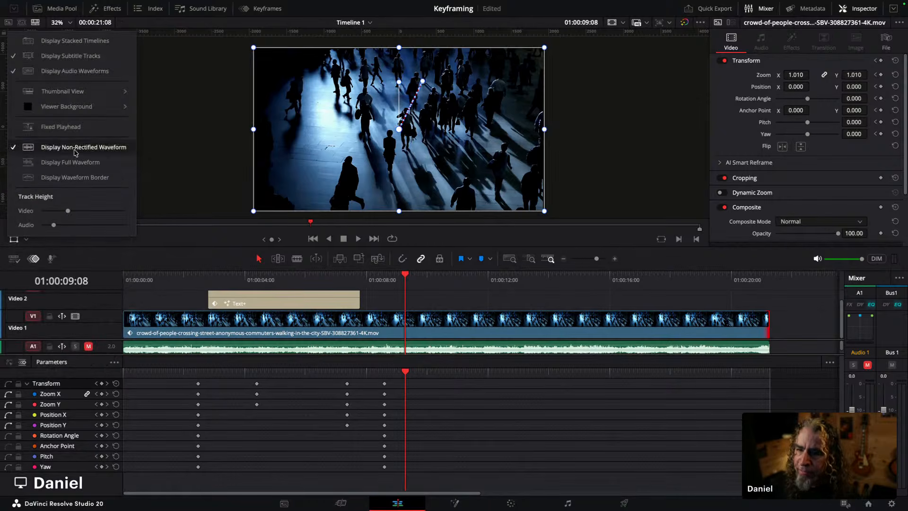
left_click_drag(68, 210, 50, 226)
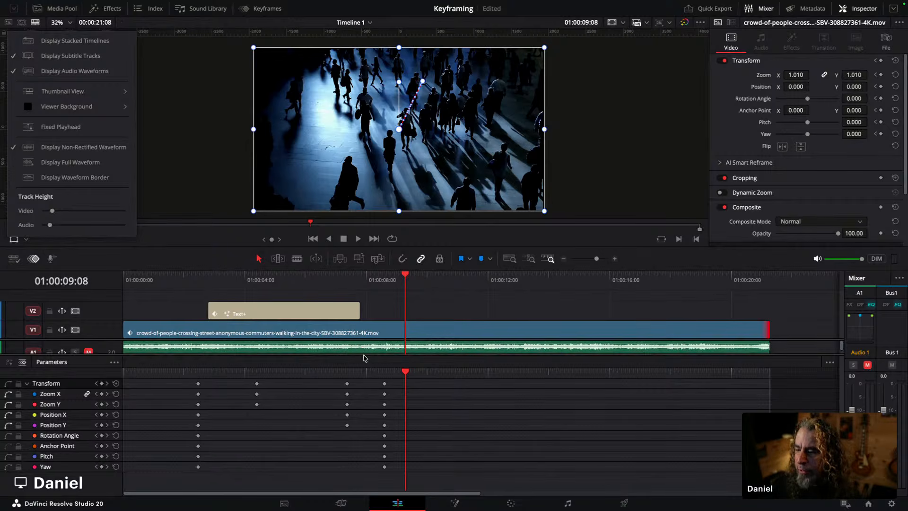
left_click(132, 271)
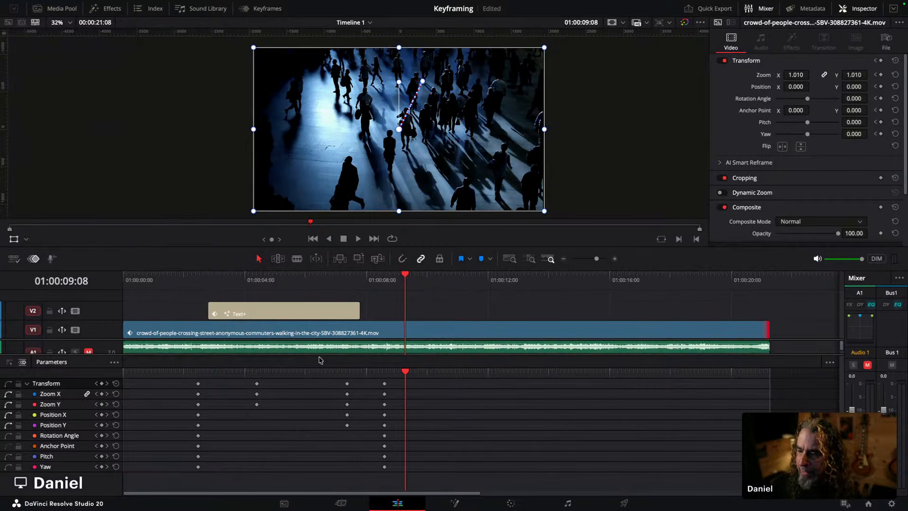
left_click_drag(316, 354, 314, 376)
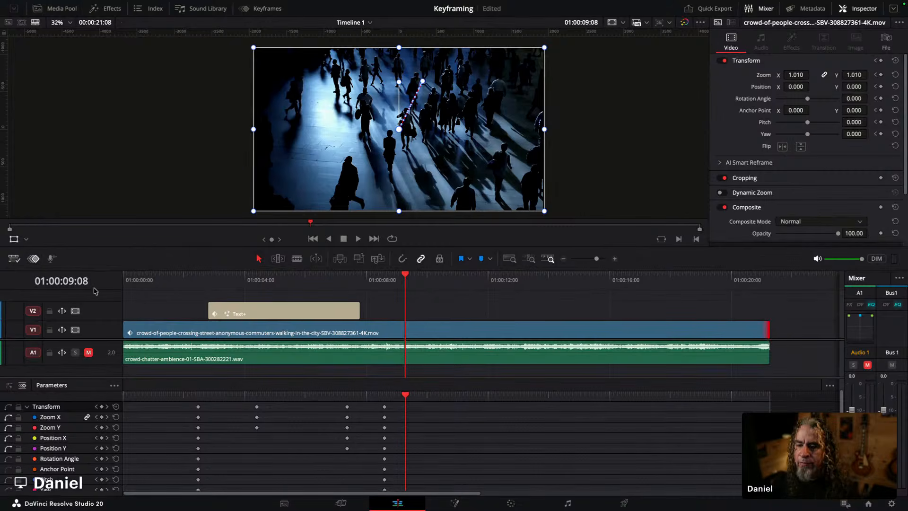
left_click(17, 256)
left_click_drag(56, 240, 48, 240)
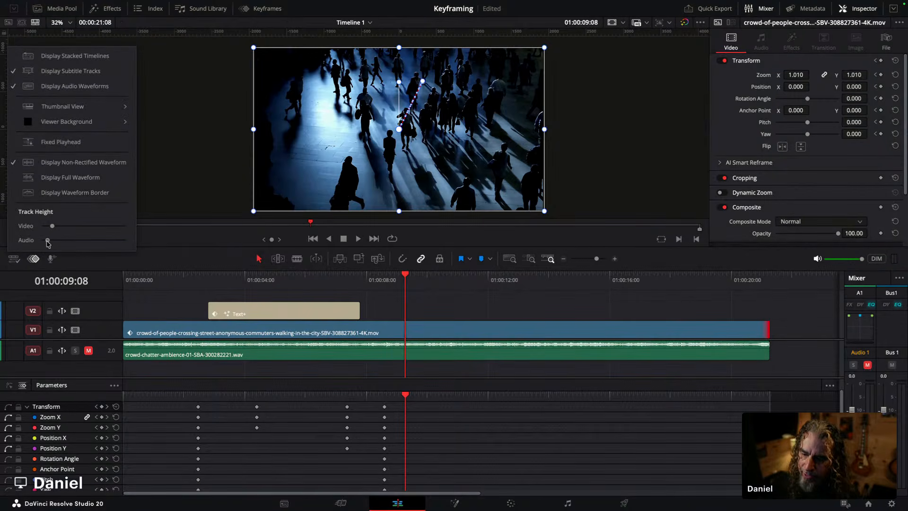
Step: Undo the accidental clip moves and drag the crowd clip back to the start of Video 1
left_click(445, 326)
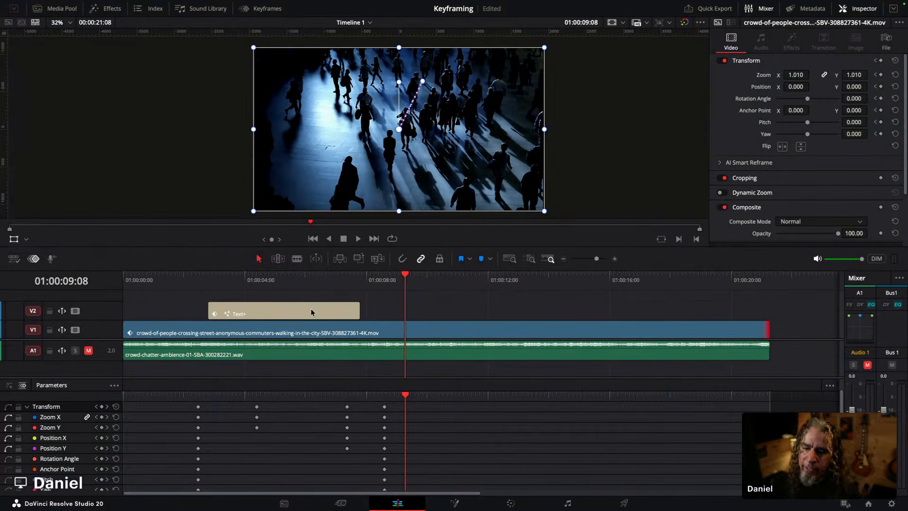
left_click_drag(244, 310, 250, 337)
key("super+z")
key("super+z")
key("super+z")
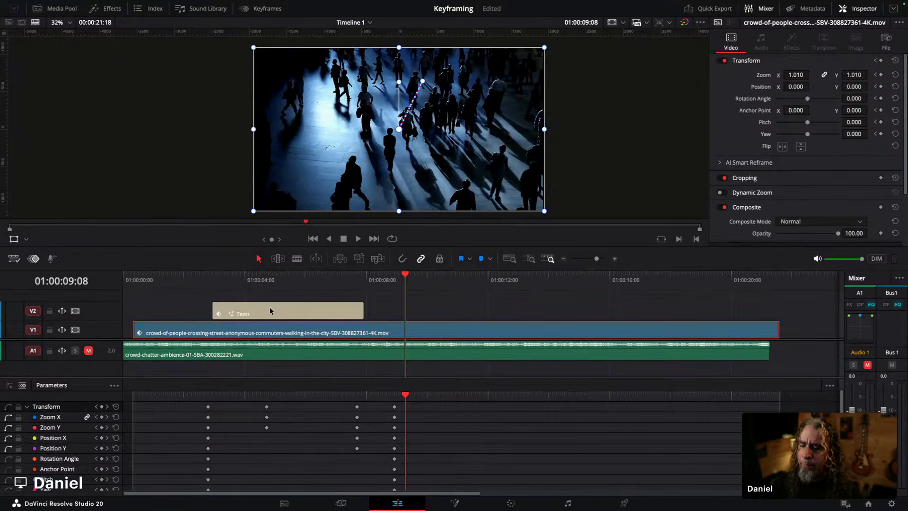
left_click_drag(221, 338, 212, 337)
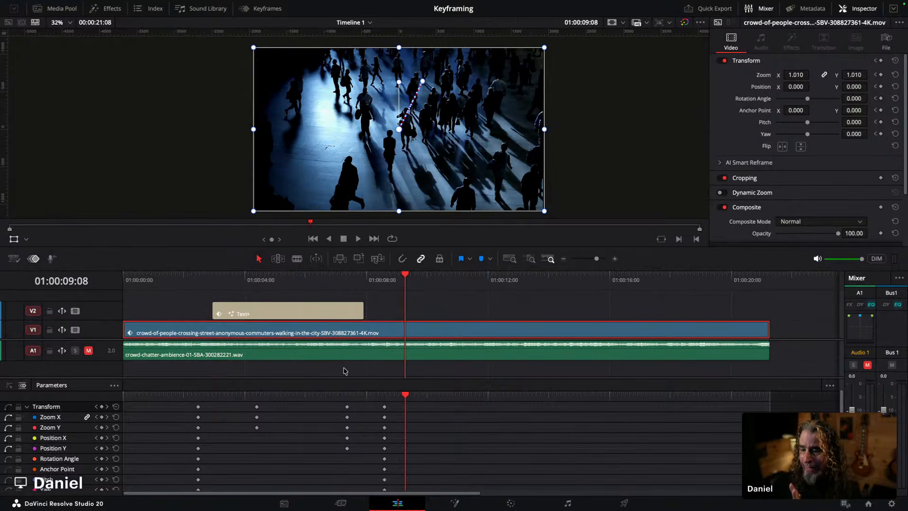
Step: Select the Text+ title clip and scrub the playhead to about 01:00:08:09
left_click(246, 311)
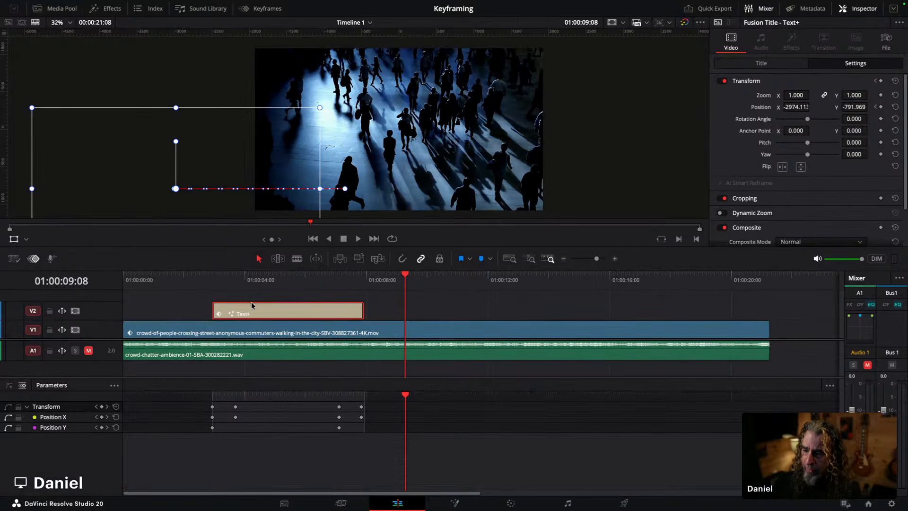
mouse_move(236, 321)
left_mouse_down()
mouse_move(245, 308)
mouse_move(246, 318)
left_mouse_up()
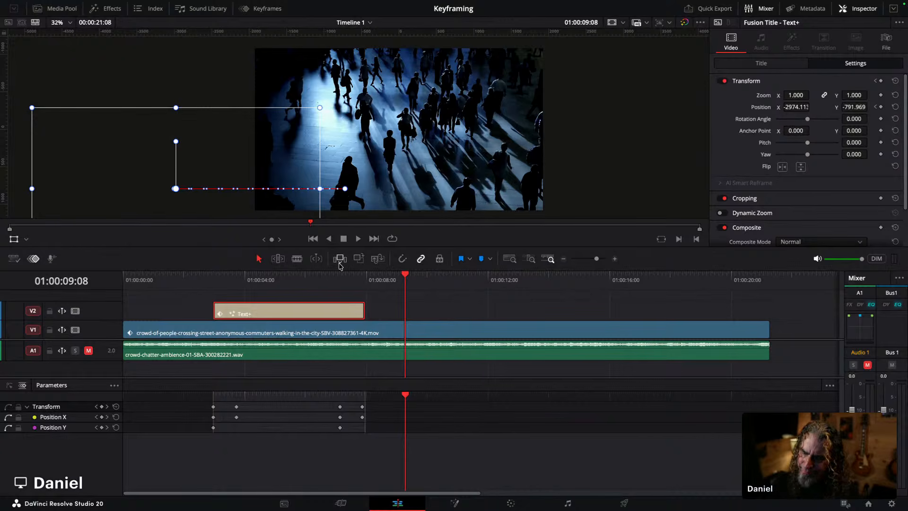
left_click(208, 281)
left_click_drag(208, 281, 374, 280)
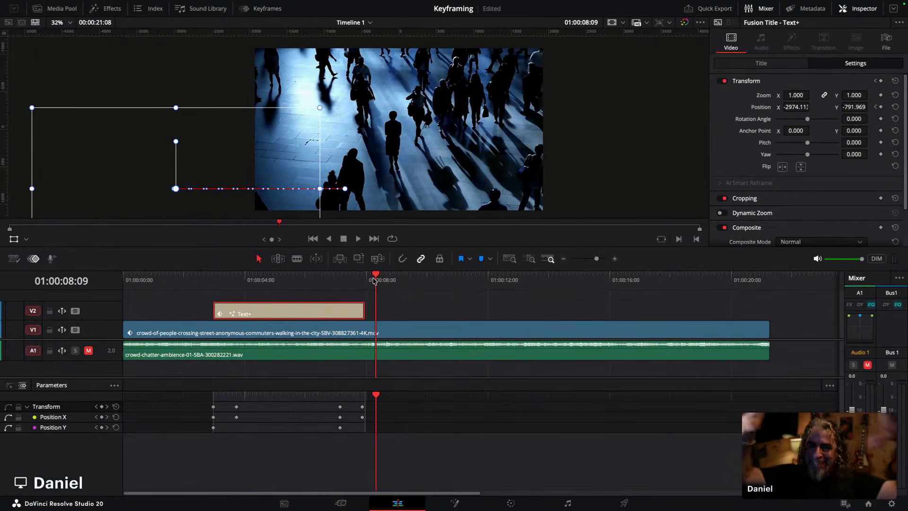
left_click(16, 241)
left_click(16, 241)
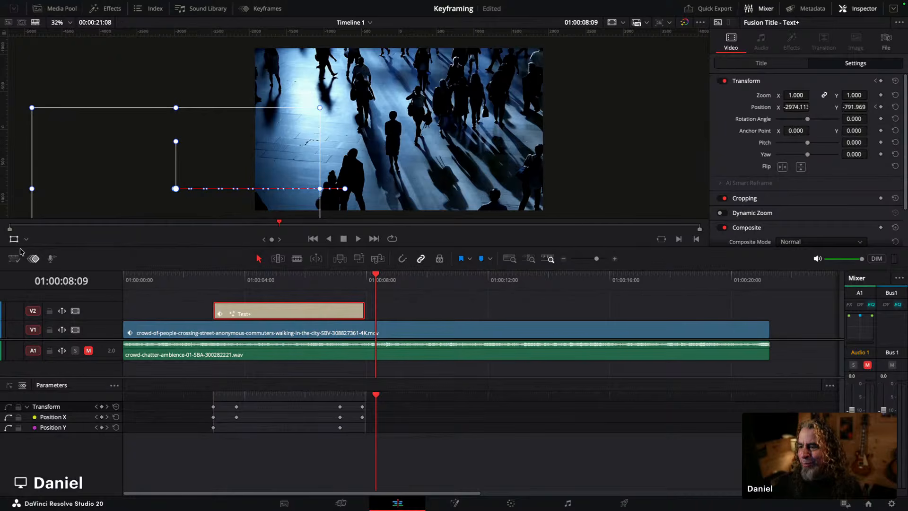
Step: Select the crowd clip and the Text+ title clip in turn to compare their keyframes in the docked editor
left_click(402, 337)
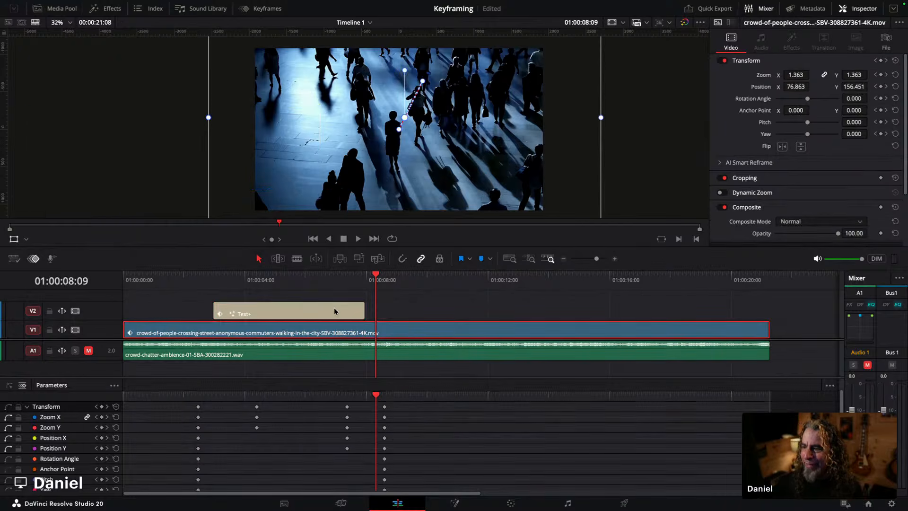
left_click(322, 310)
left_click(383, 329)
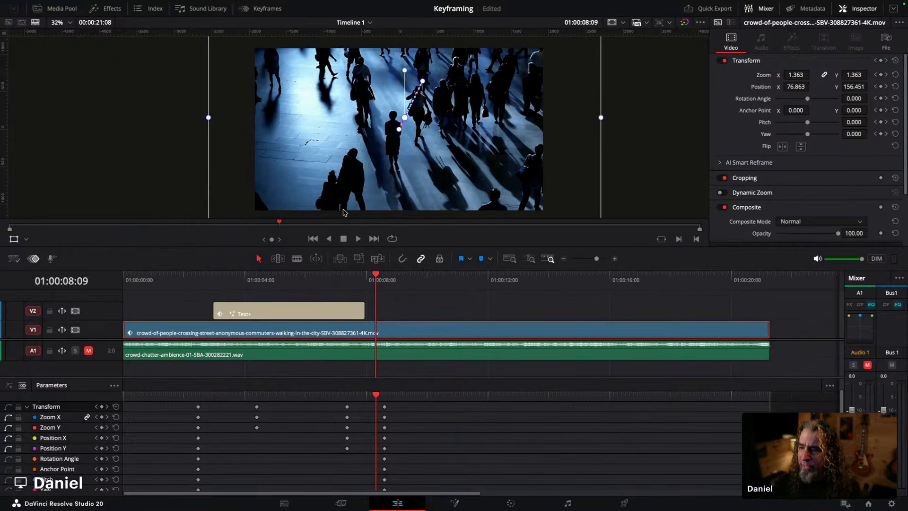
scroll(340, 217, "down", 3)
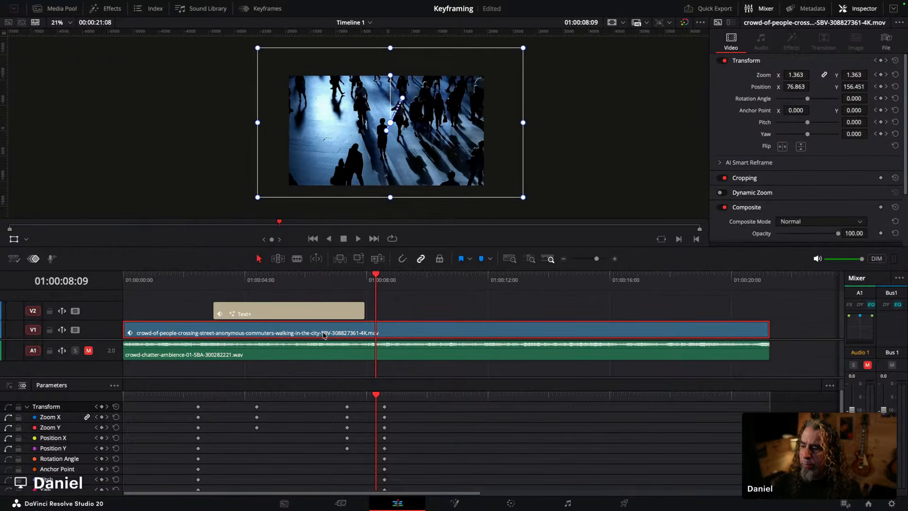
left_click(299, 310)
left_click(397, 335)
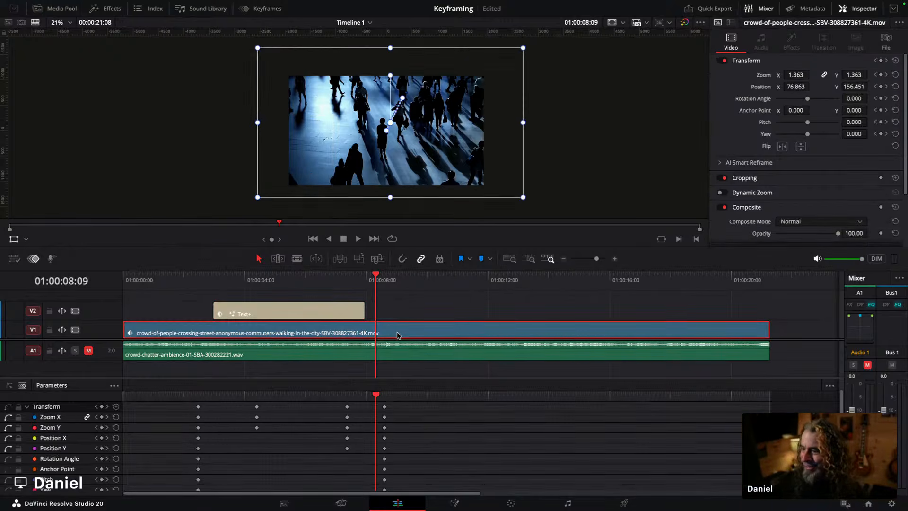
left_click(221, 279)
left_click(242, 312)
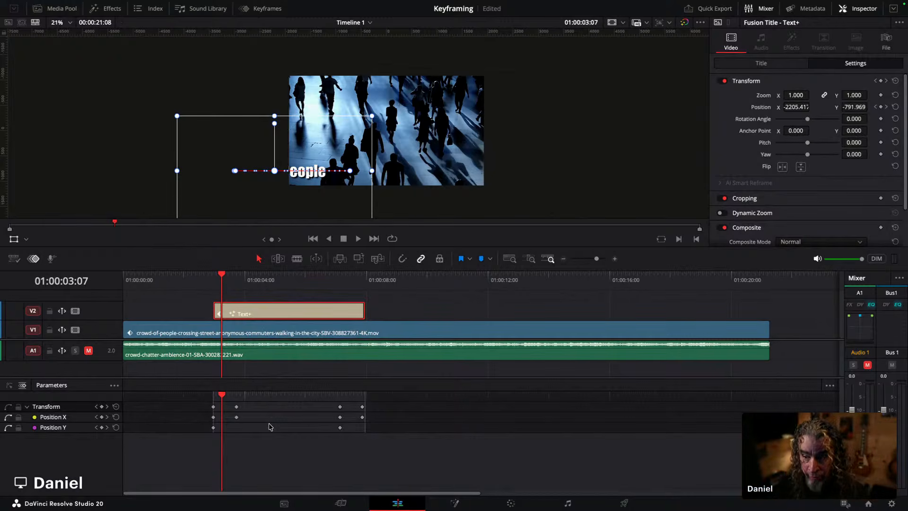
Step: Zoom the viewer in on the frame and turn off the on-screen transform controls overlay
left_click(267, 9)
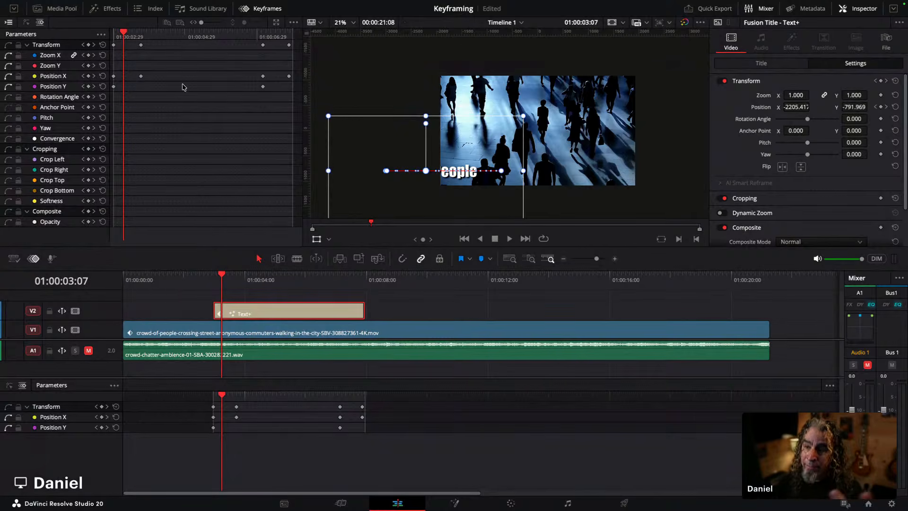
left_click(261, 11)
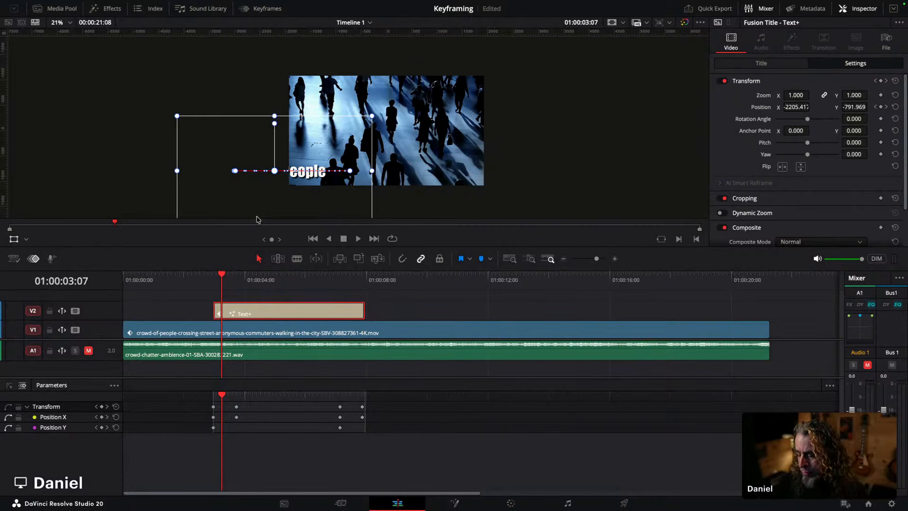
scroll(257, 219, "down", 2)
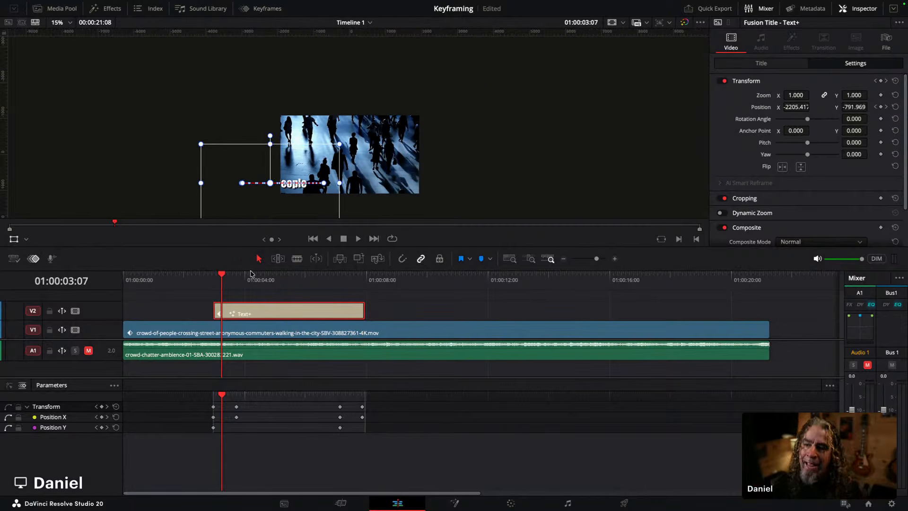
scroll(295, 215, "up", 4)
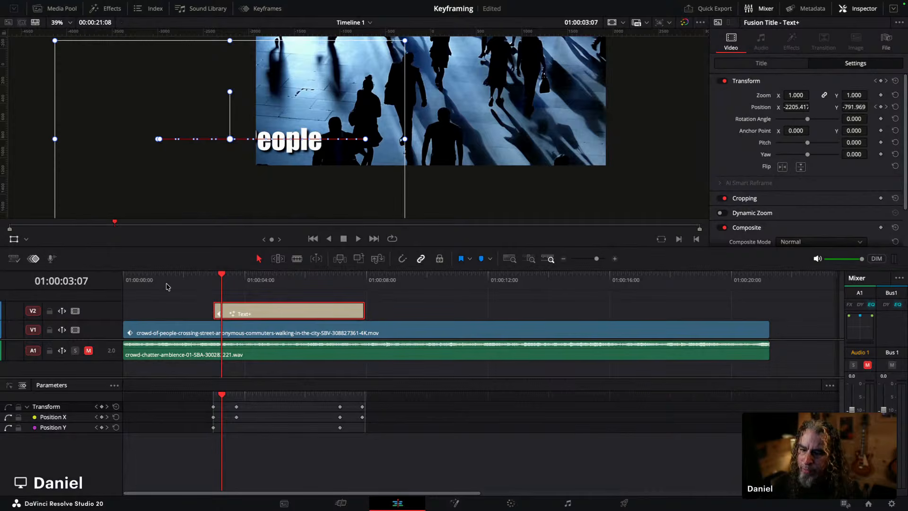
left_click(14, 239)
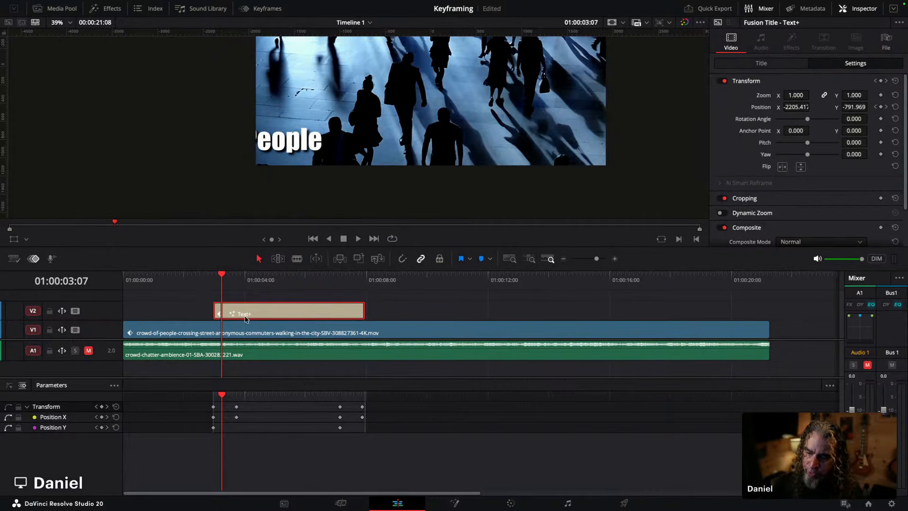
Step: Scrub and play back the timeline from just before the title to review the Text+ slide-in animation
left_click(208, 278)
left_click_drag(208, 279, 213, 279)
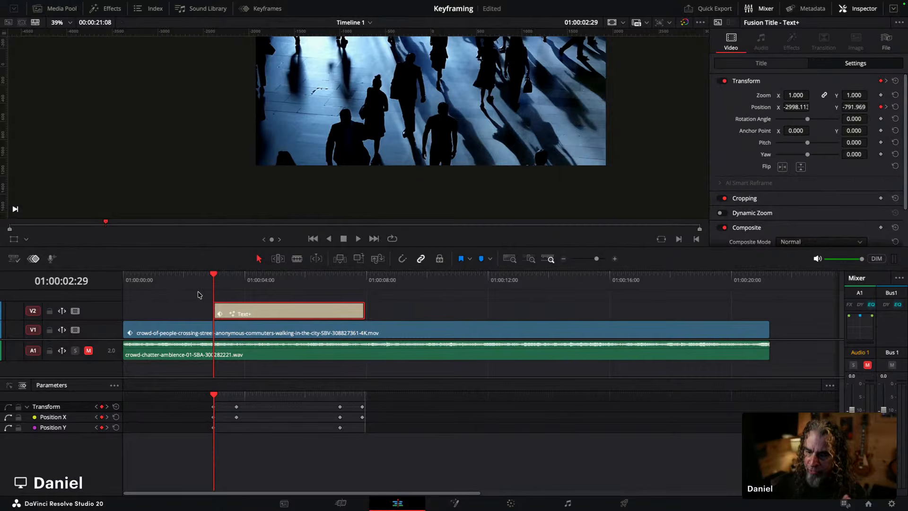
left_click_drag(158, 279, 208, 274)
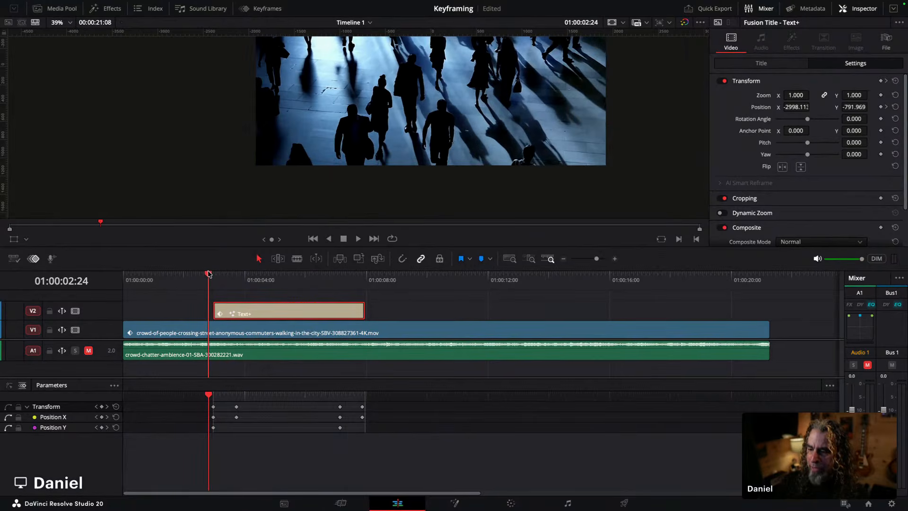
key("space")
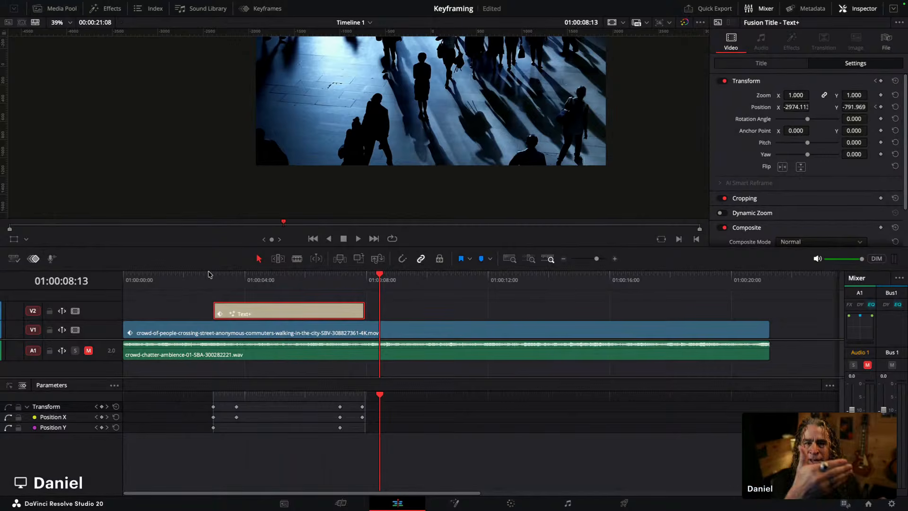
left_click_drag(251, 283, 236, 279)
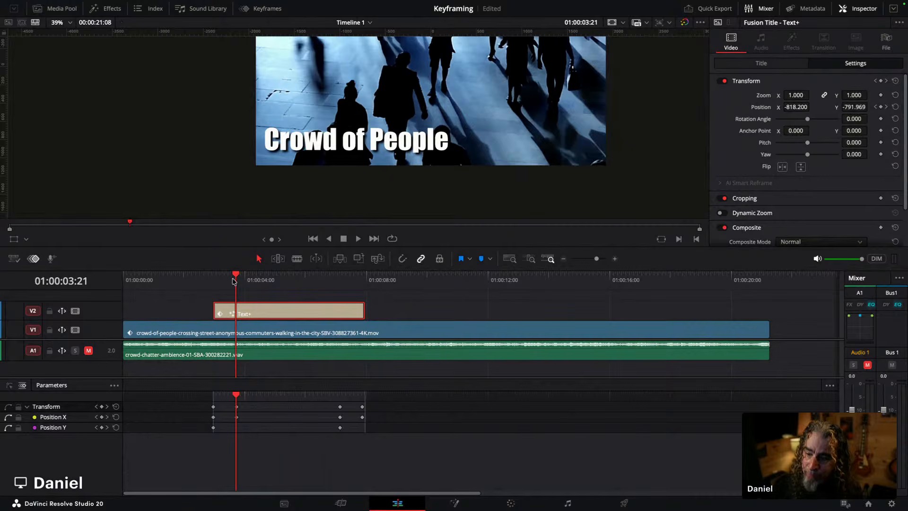
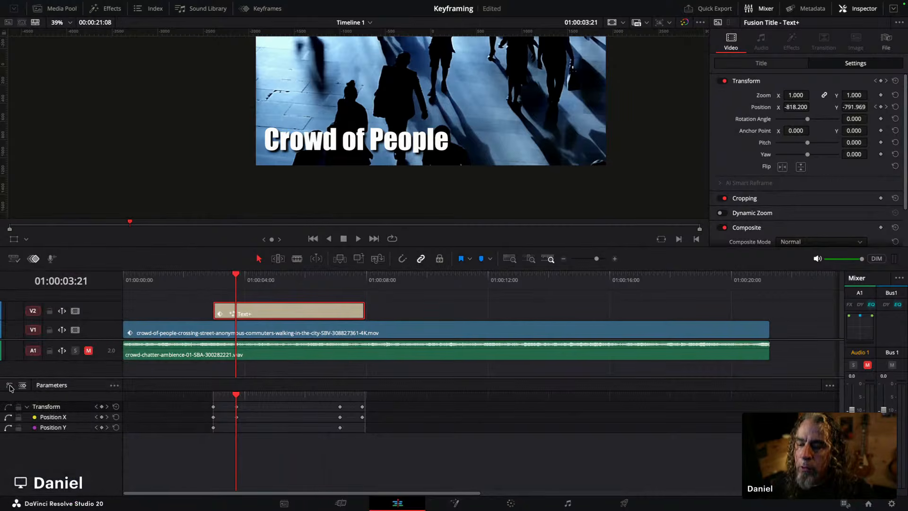
Step: Open the curve editor for the title's Transform keyframes and enlarge the keyframe panel
left_click(9, 387)
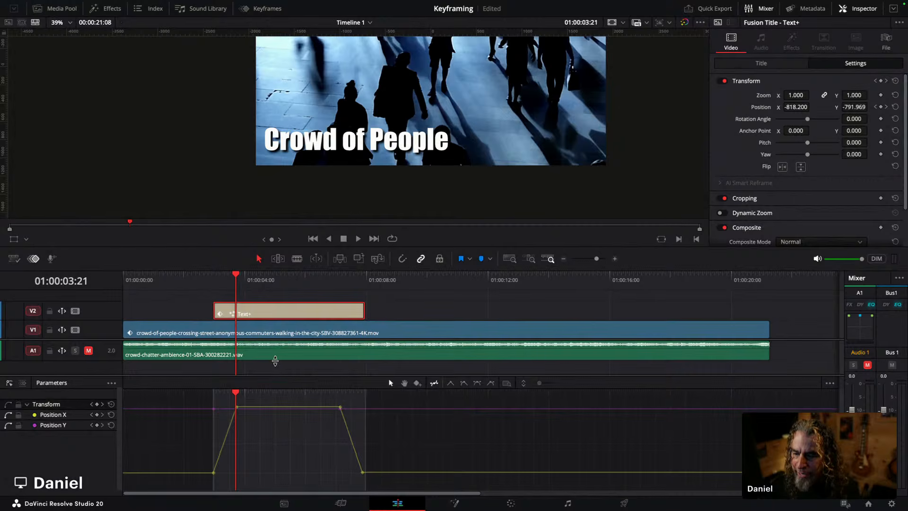
left_click_drag(274, 379, 275, 314)
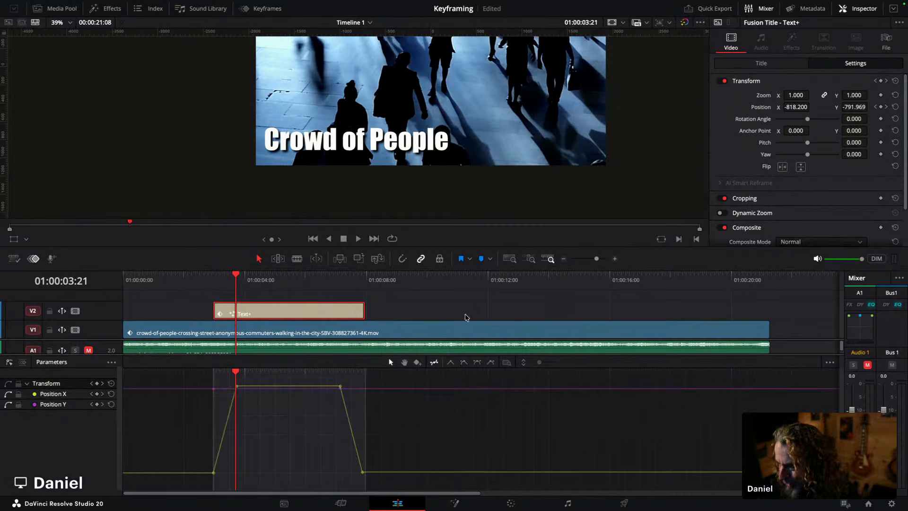
left_click_drag(596, 260, 598, 260)
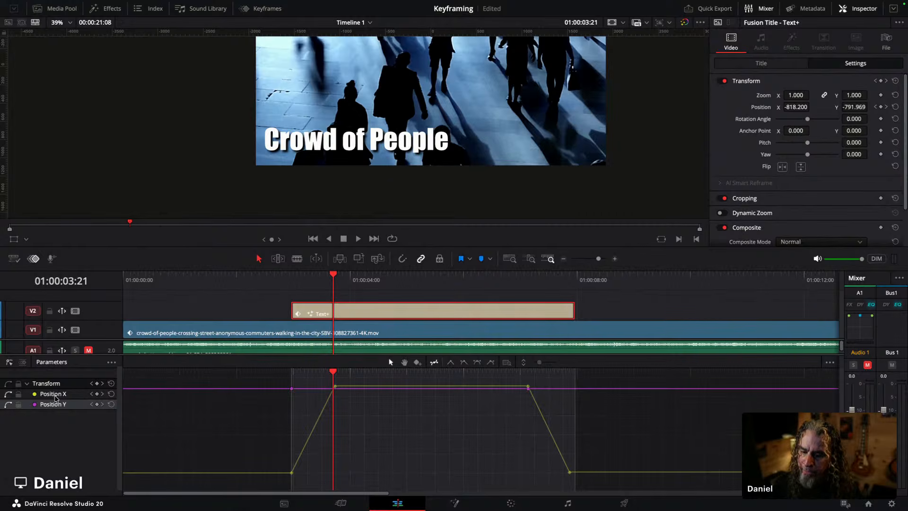
Step: Examine the Position X and Position Y curves by toggling their visibility in the curve editor
left_click(56, 397)
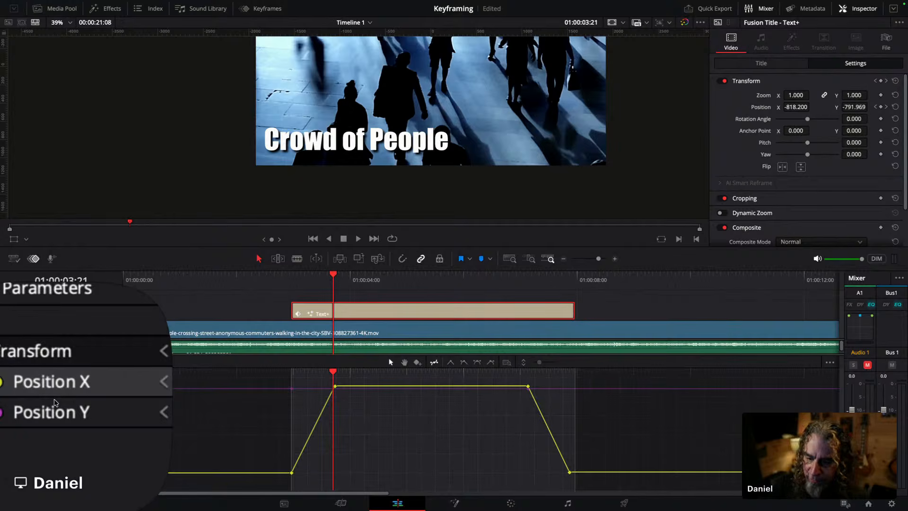
left_click(56, 407)
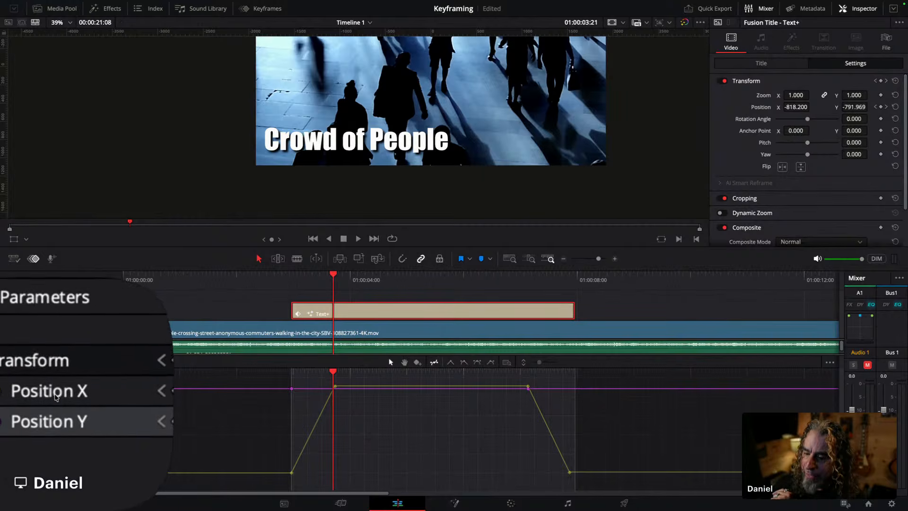
left_click(56, 396)
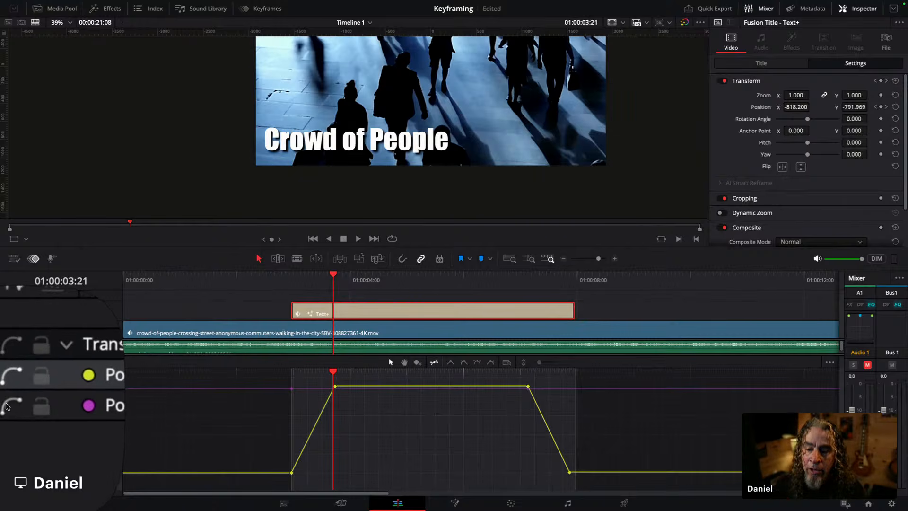
left_click(6, 406)
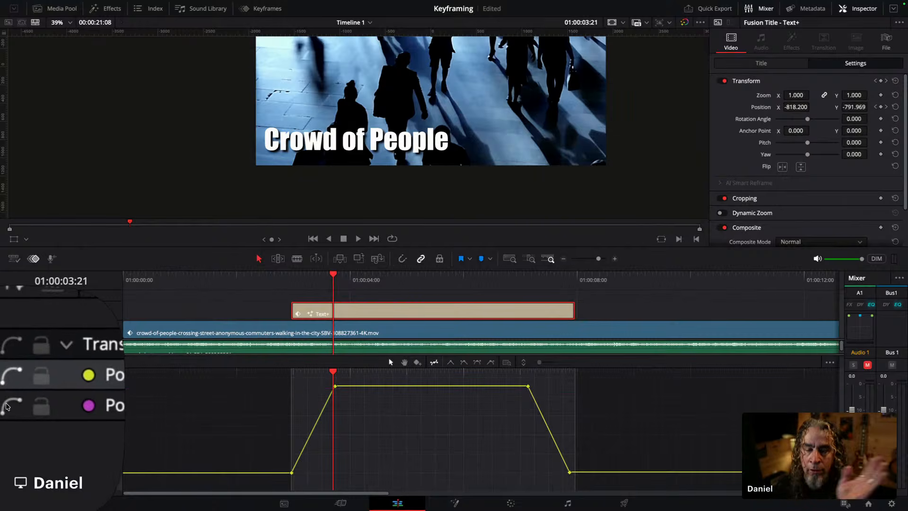
left_click(7, 405)
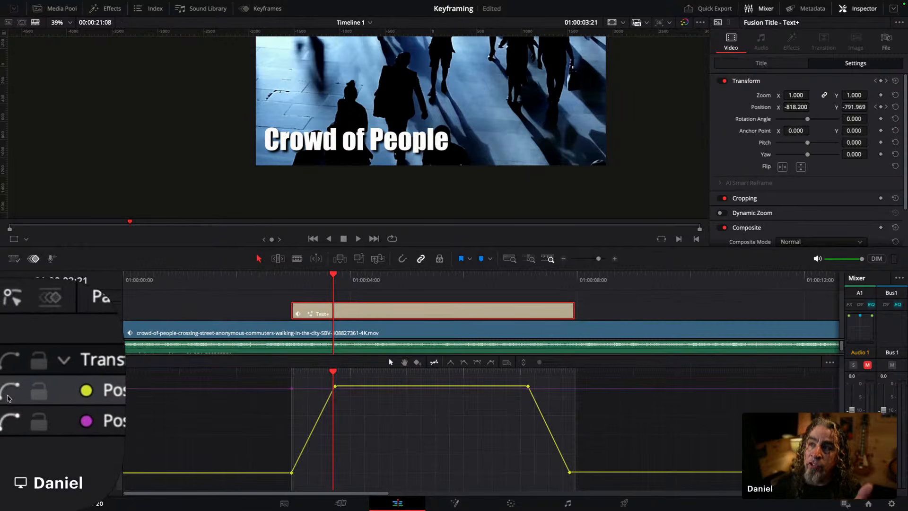
left_click(7, 398)
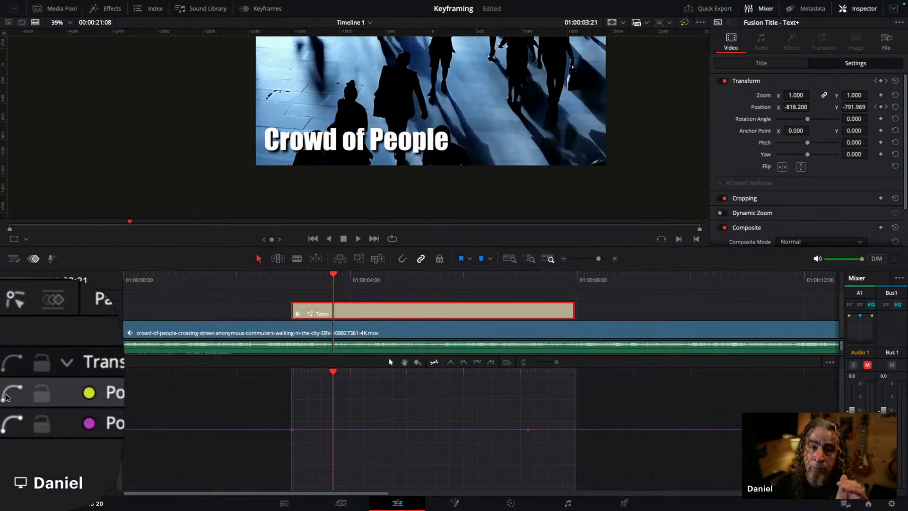
left_click(7, 397)
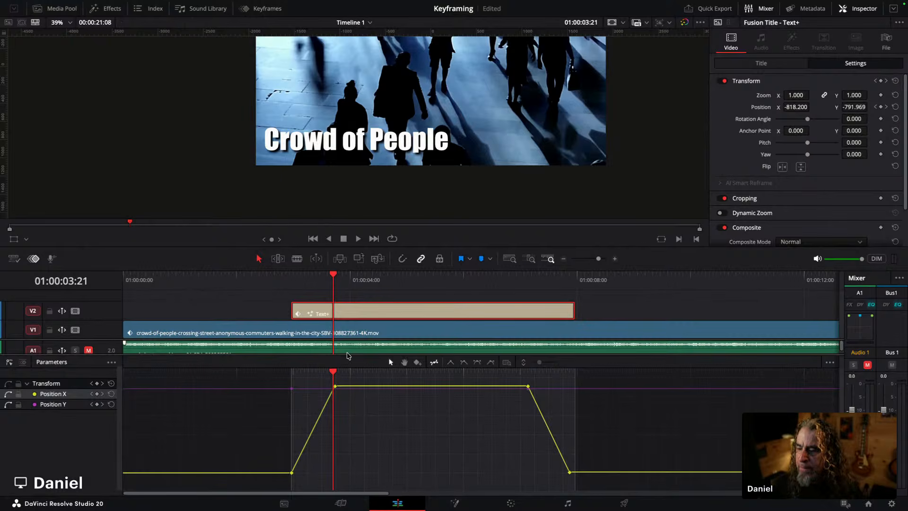
scroll(346, 352, "down", 1)
left_click_drag(358, 354, 365, 444)
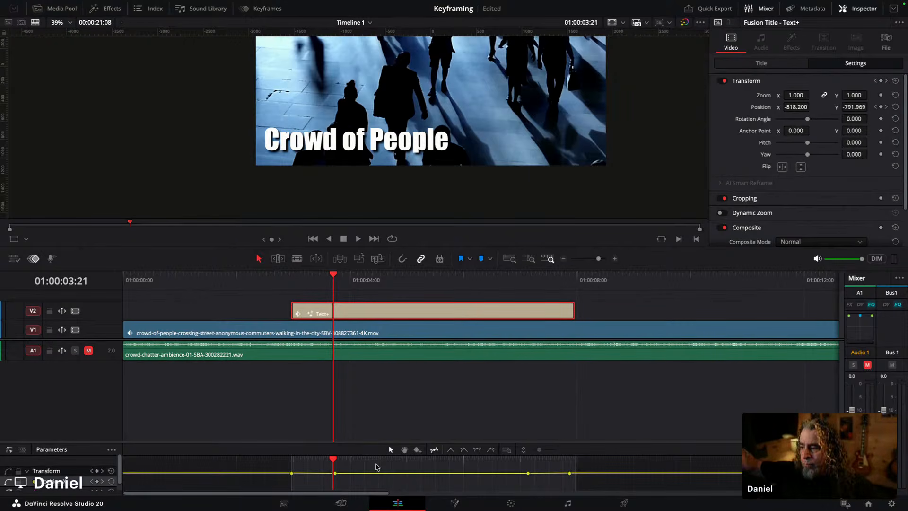
left_click_drag(369, 441, 402, 350)
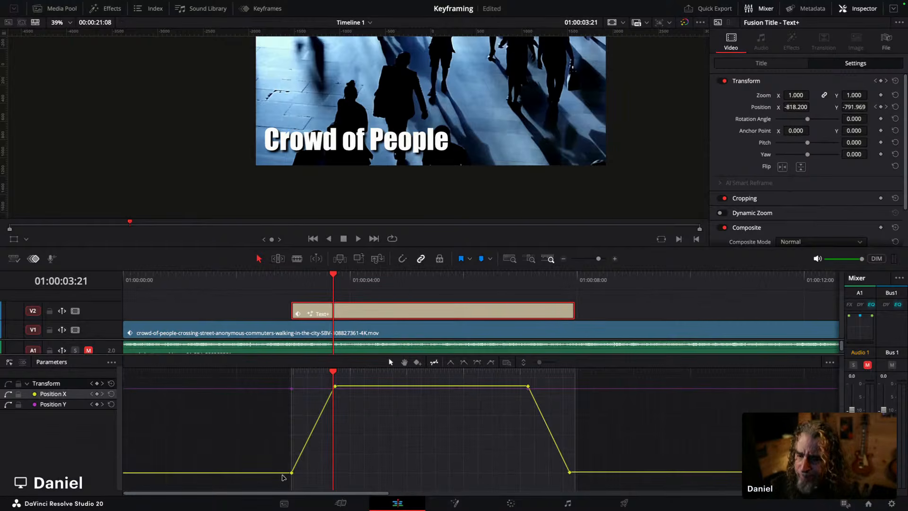
left_click(9, 404)
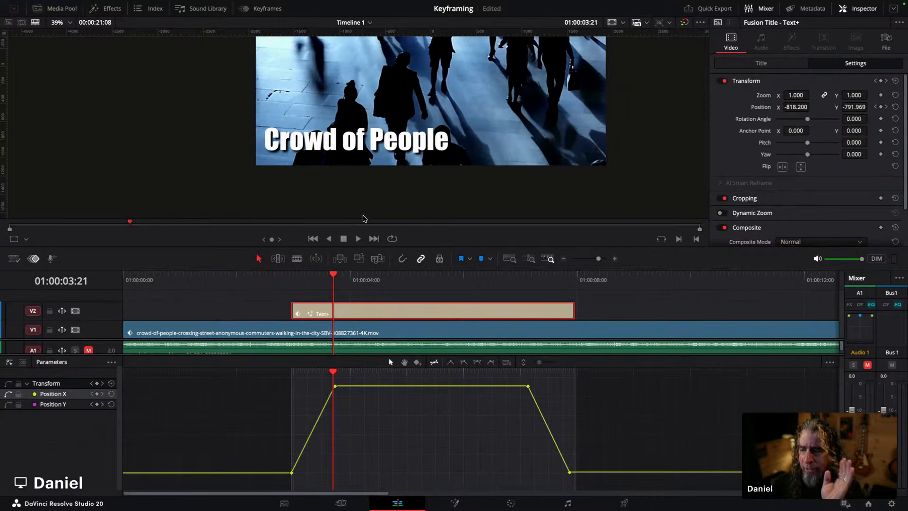
scroll(364, 219, "up", 1)
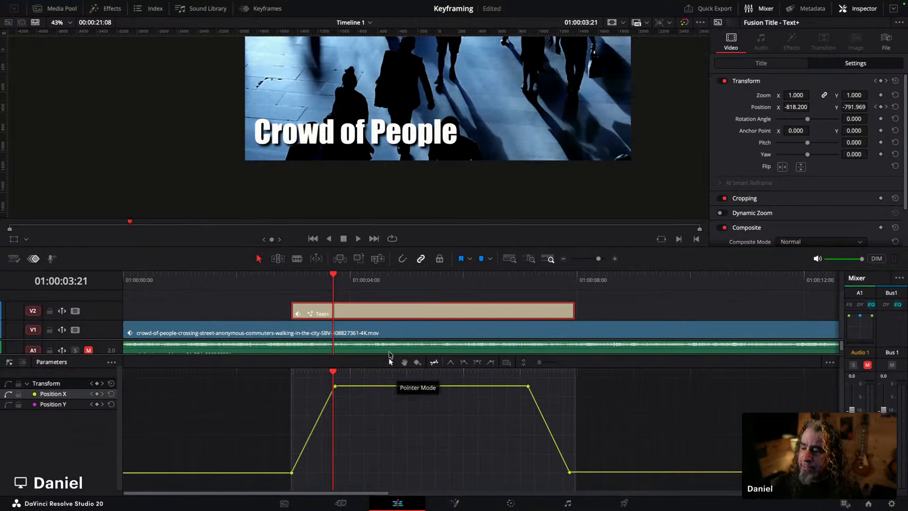
Step: Disable the V1 video track so the title plays over black, scrubbing through the slide-in
left_click_drag(294, 278, 286, 278)
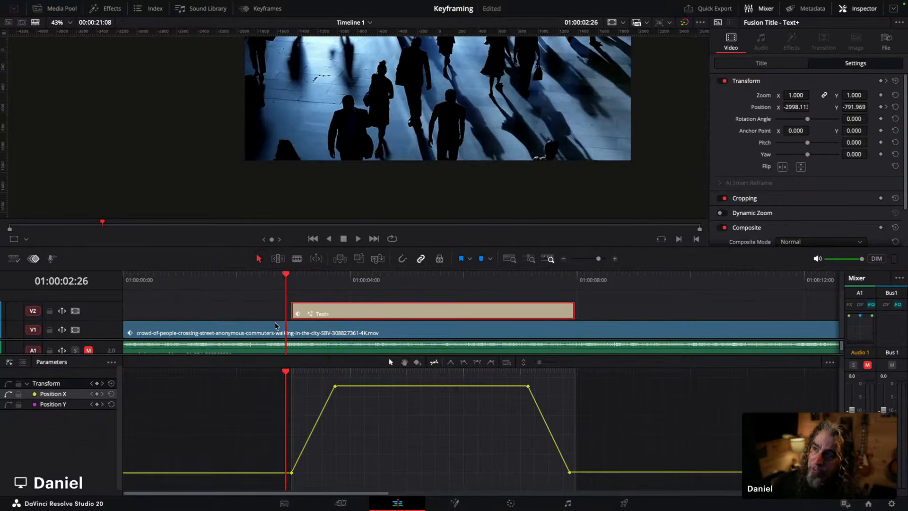
left_click_drag(289, 282, 509, 291)
left_click(76, 330)
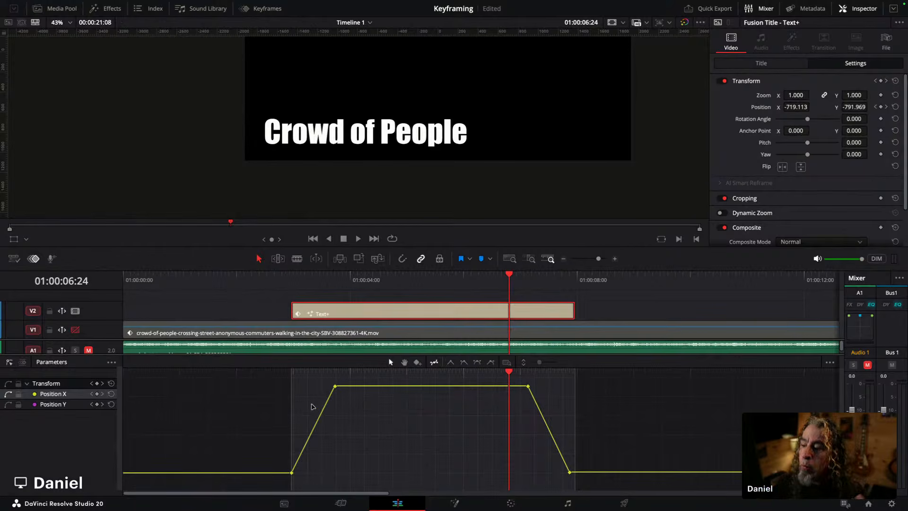
left_click(349, 373)
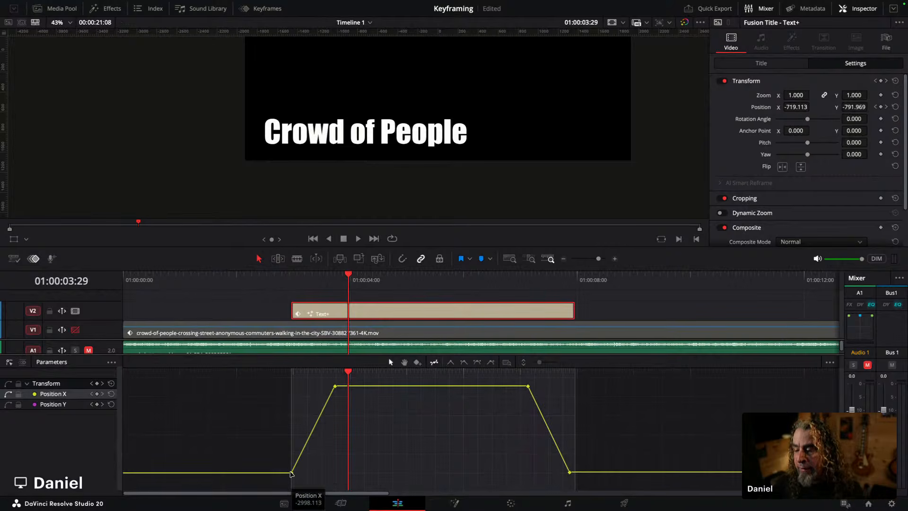
Step: Ease the first Position X keyframe by dragging its Bezier handle to the right
left_click_drag(289, 279, 283, 280)
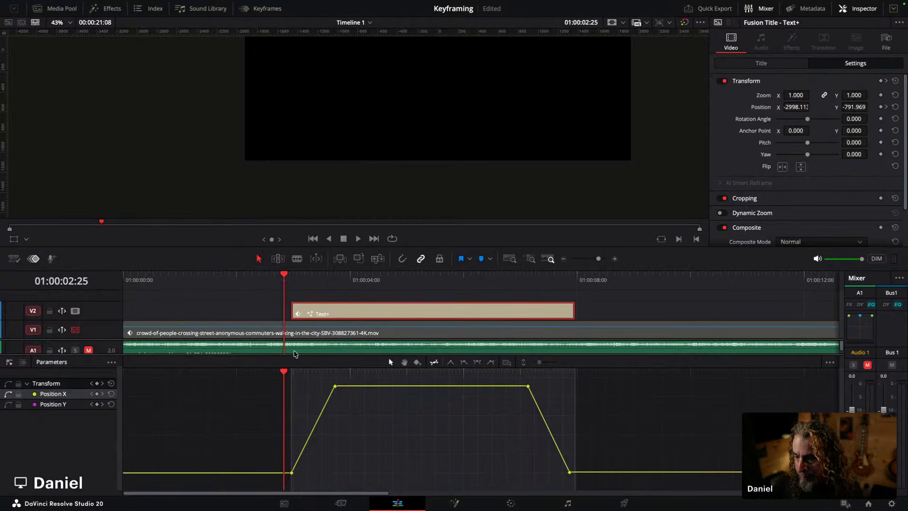
left_click(292, 473)
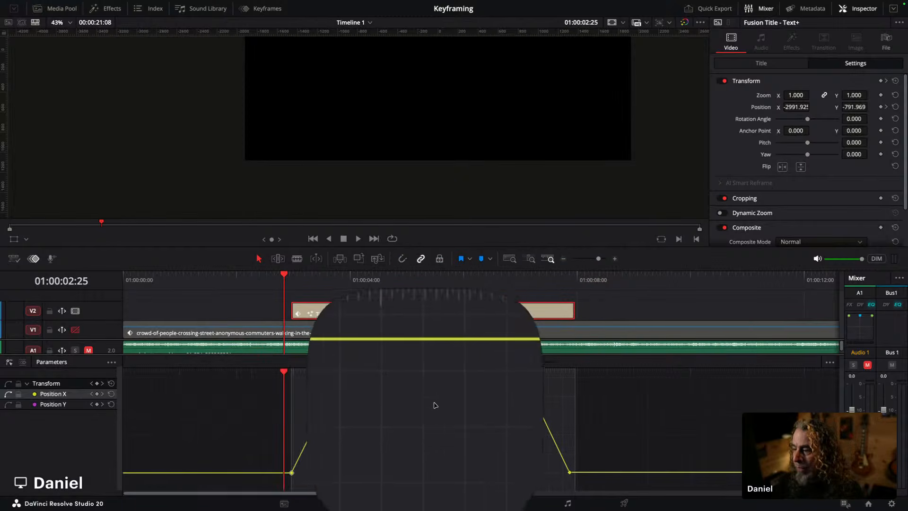
left_click(491, 364)
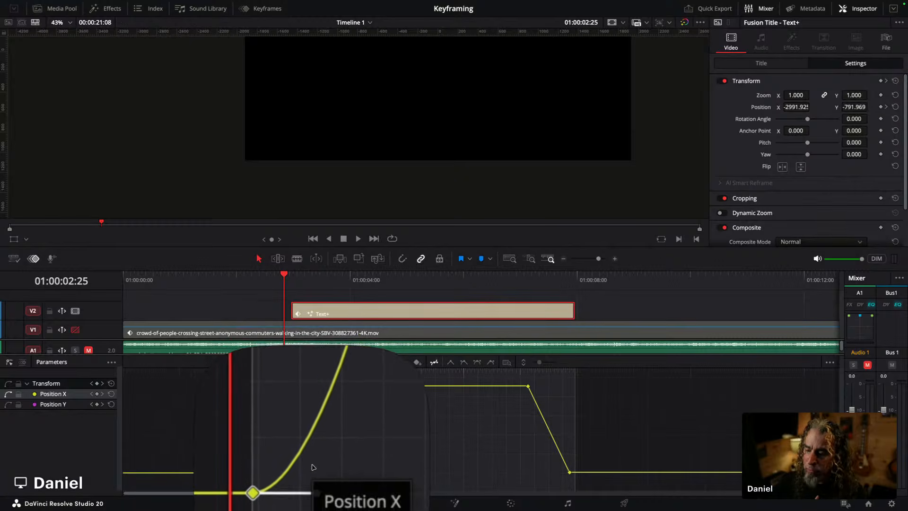
left_click_drag(314, 473, 342, 473)
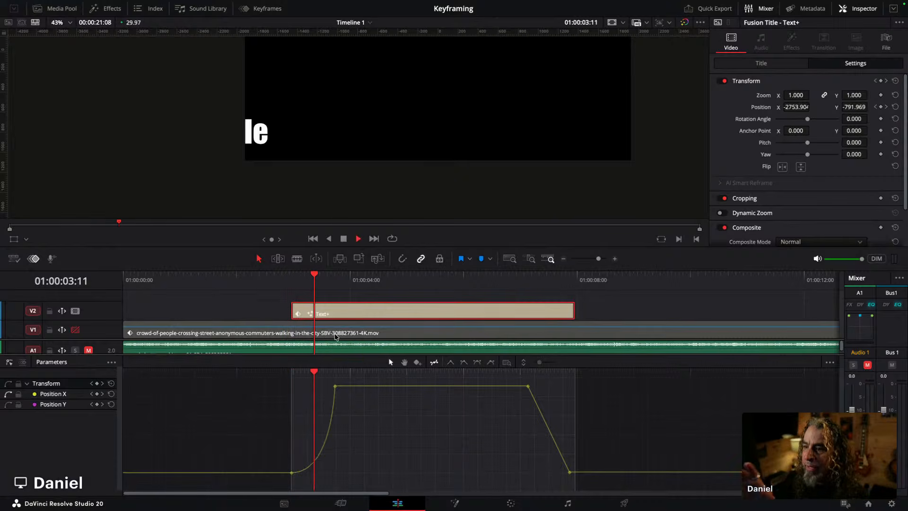
Step: Play back the title's slide-in to review the eased motion
key("space")
scroll(336, 336, "right", 2)
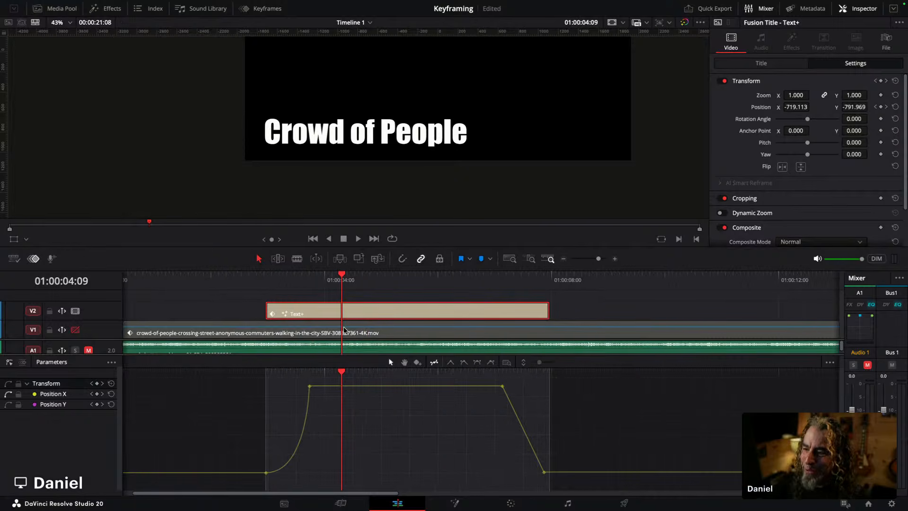
left_click(249, 279)
key("space")
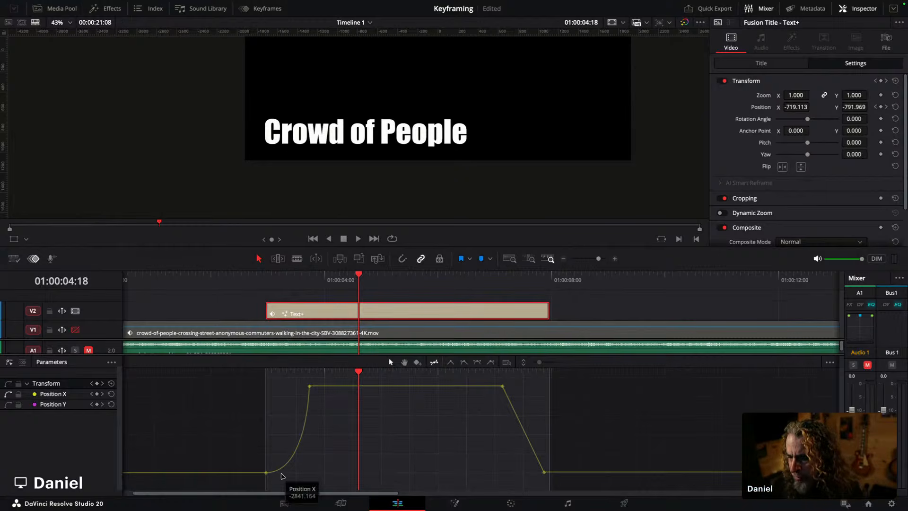
Step: Set the first Position X keyframe back to linear interpolation
left_click(264, 471)
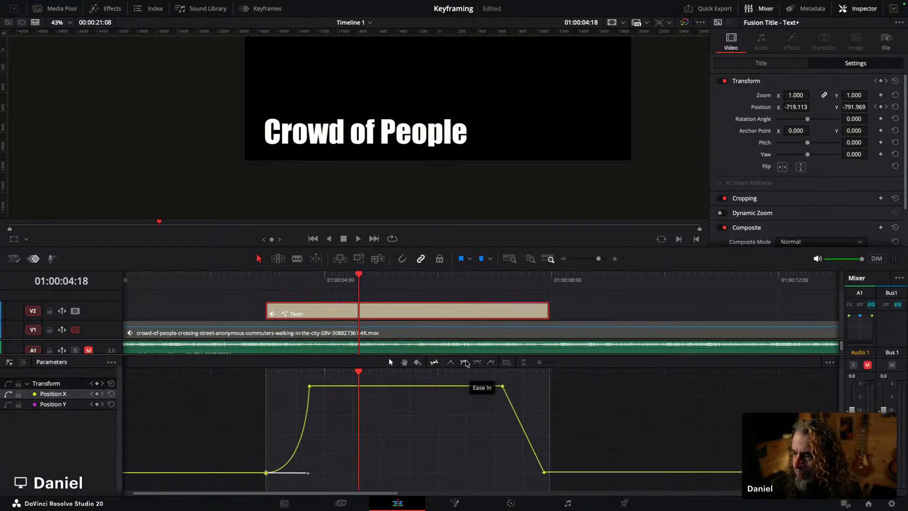
left_click(450, 363)
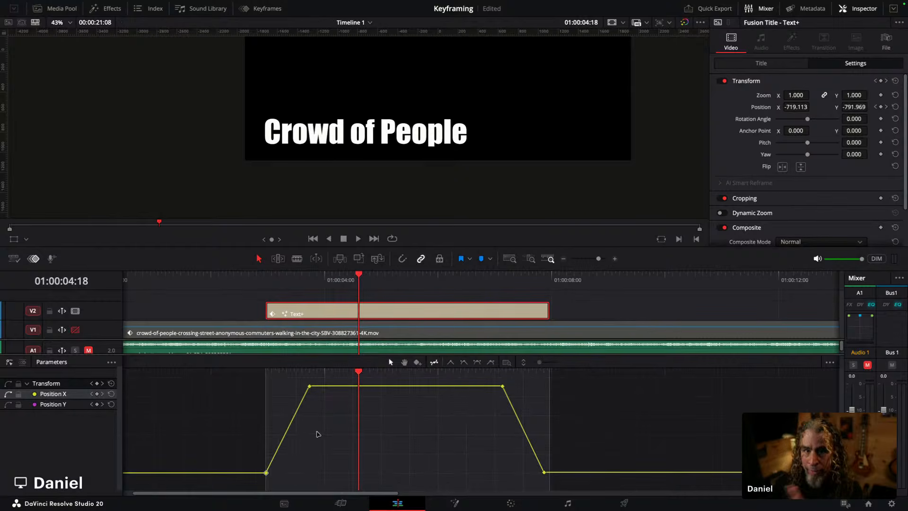
left_click_drag(258, 372, 425, 399)
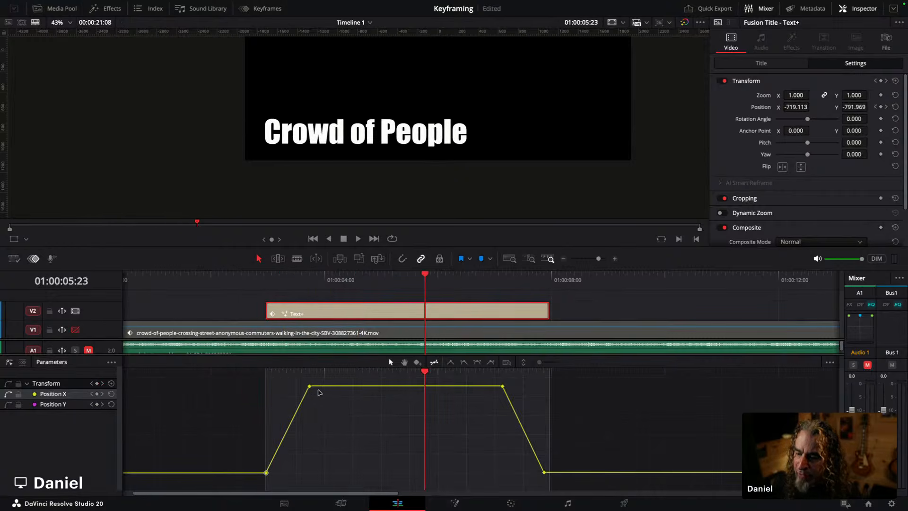
Step: Apply Ease In And Out to the Position X keyframe ending the slide-in and rewind the playhead
left_click(309, 387)
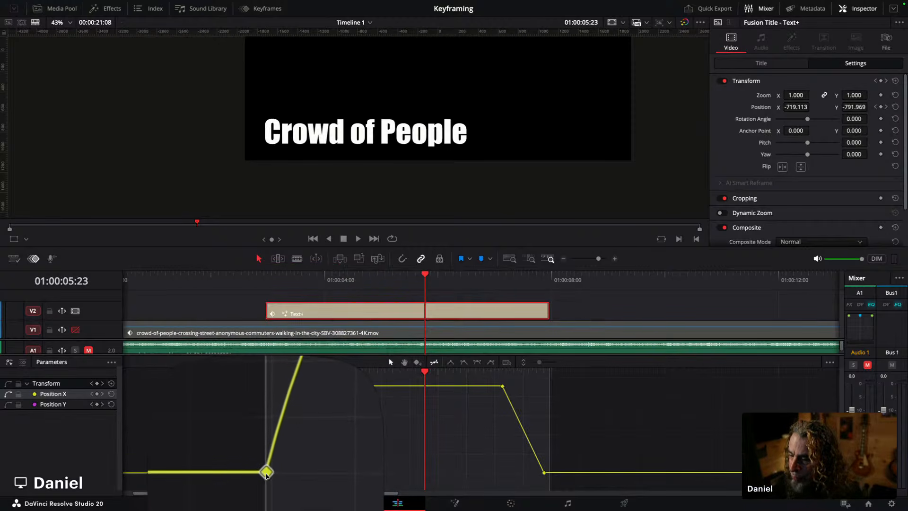
left_click(477, 362)
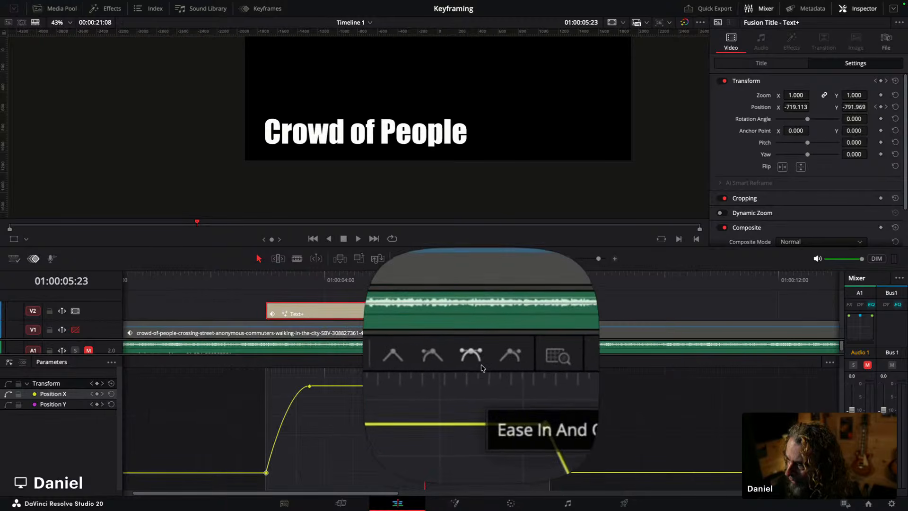
left_click(491, 363)
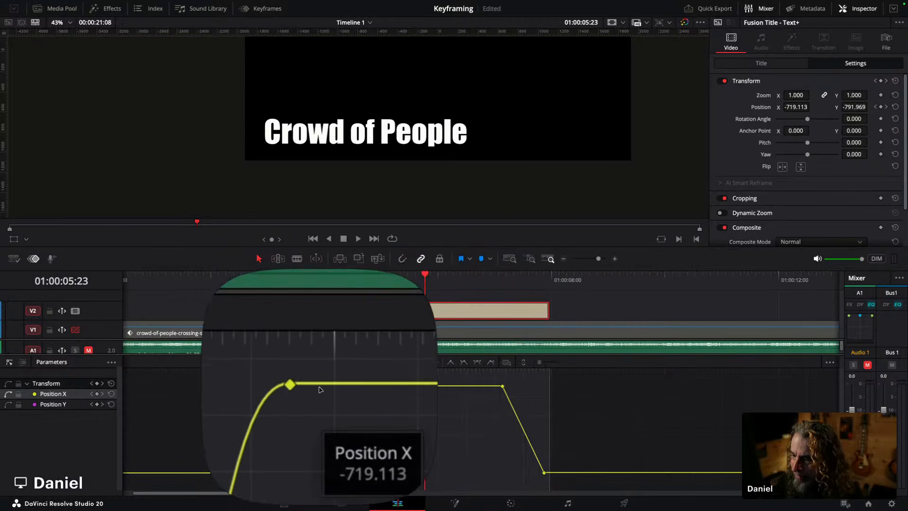
left_click(290, 385)
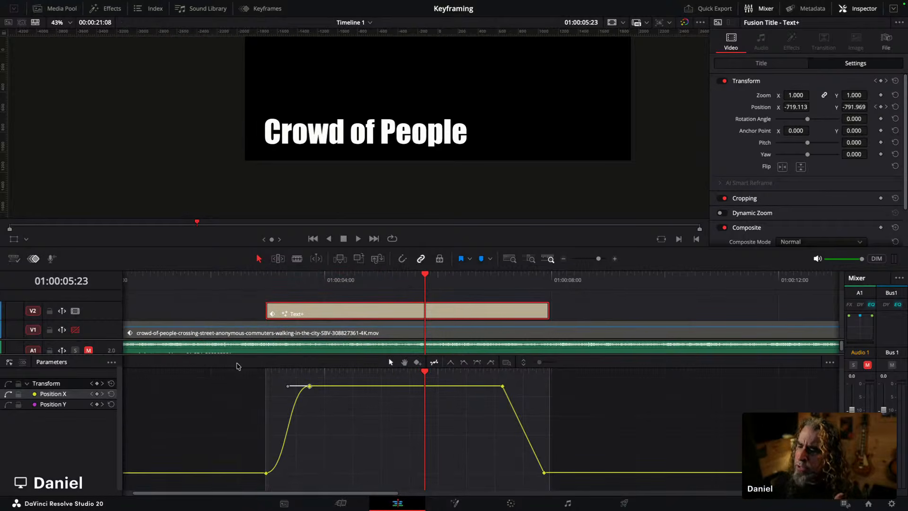
left_click(251, 282)
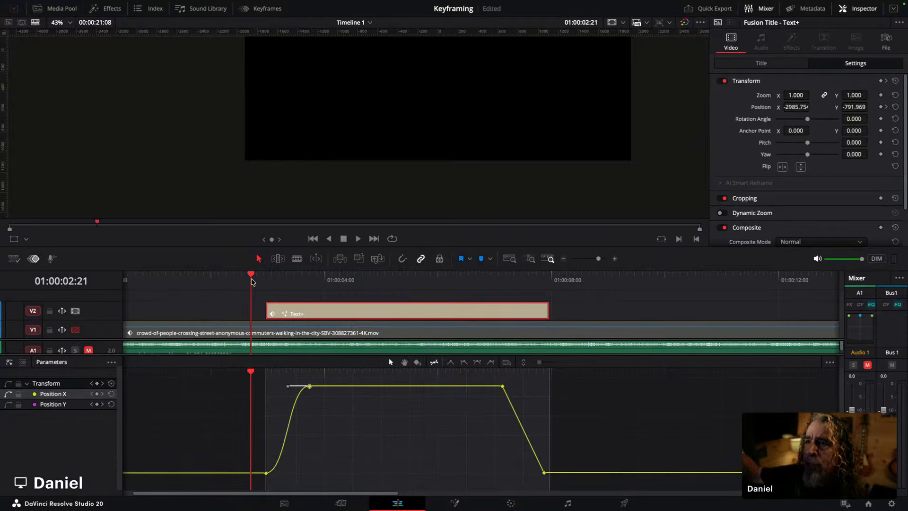
Step: Play back the slide-in to review the ease in and out
key("space")
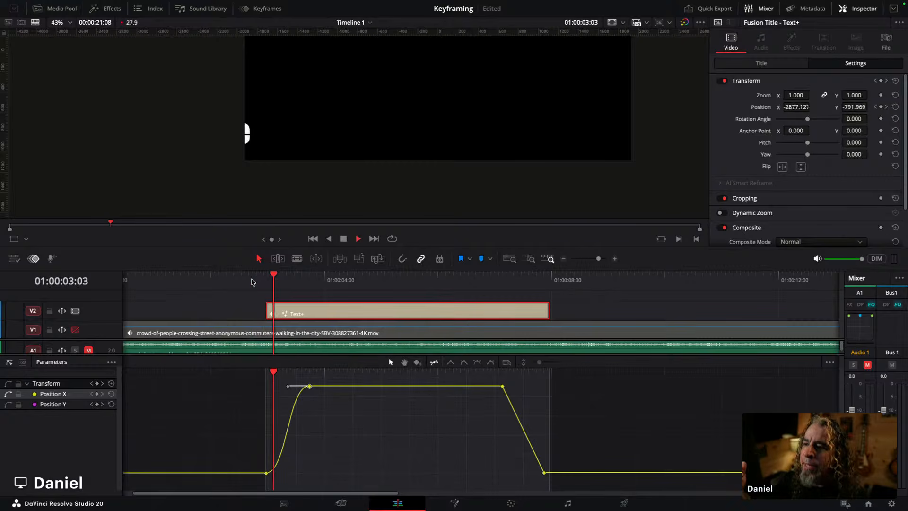
key("space")
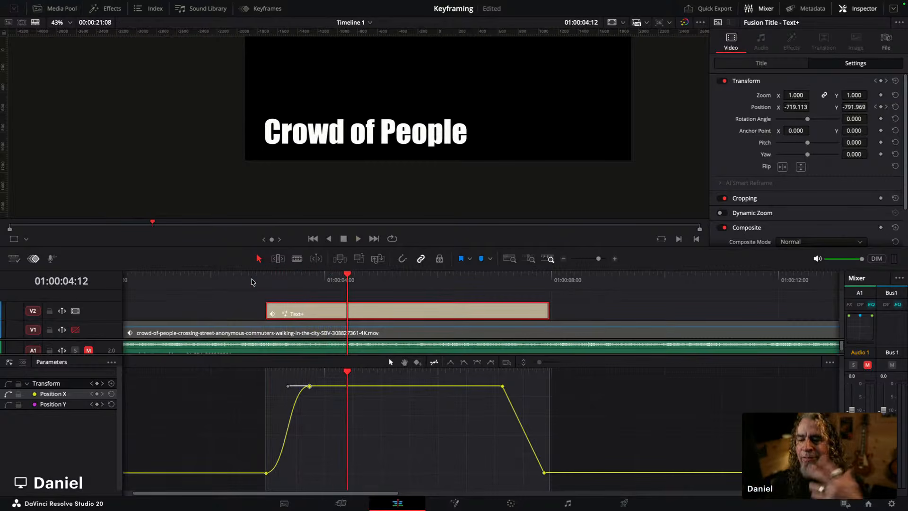
Step: Shift the slide-in's ending Position X keyframe slightly later in the keyframe view and return to the curve editor
left_click(23, 362)
left_click(309, 383)
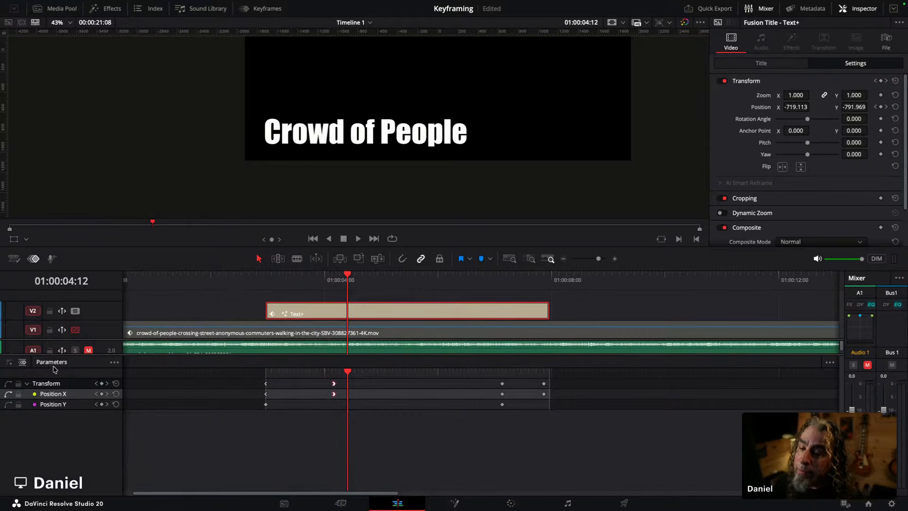
left_click(9, 362)
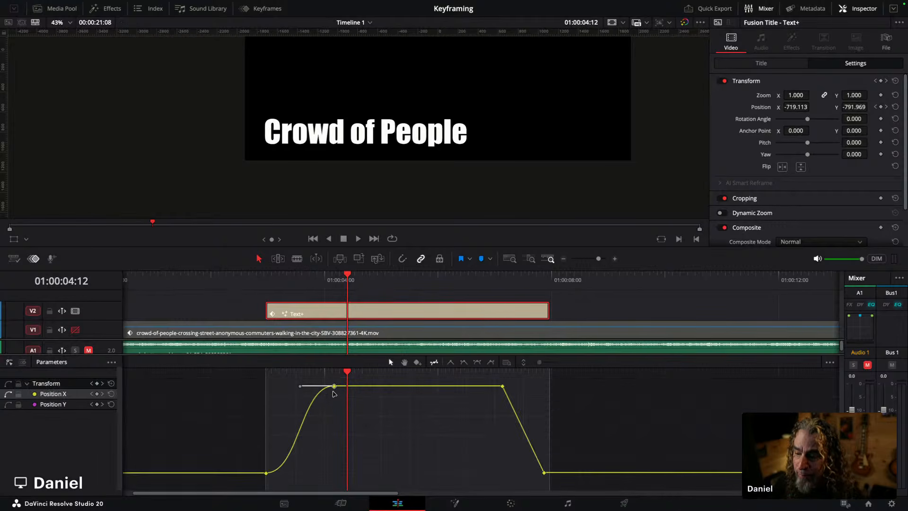
left_click_drag(334, 387, 332, 389)
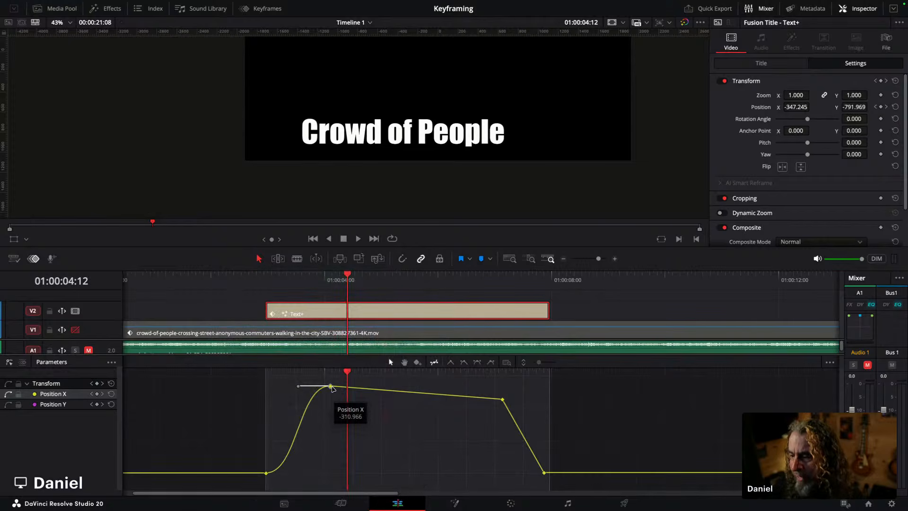
left_click_drag(333, 388, 331, 398)
key("ctrl+z")
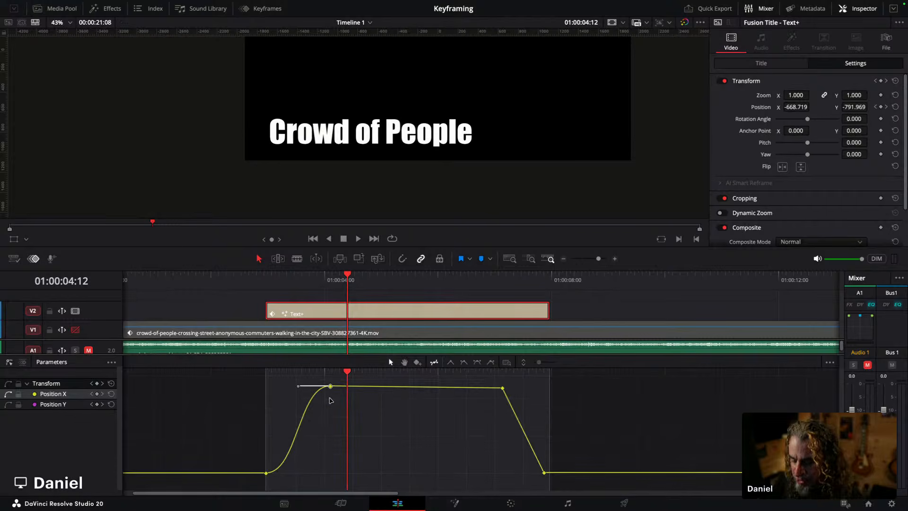
key("ctrl+z")
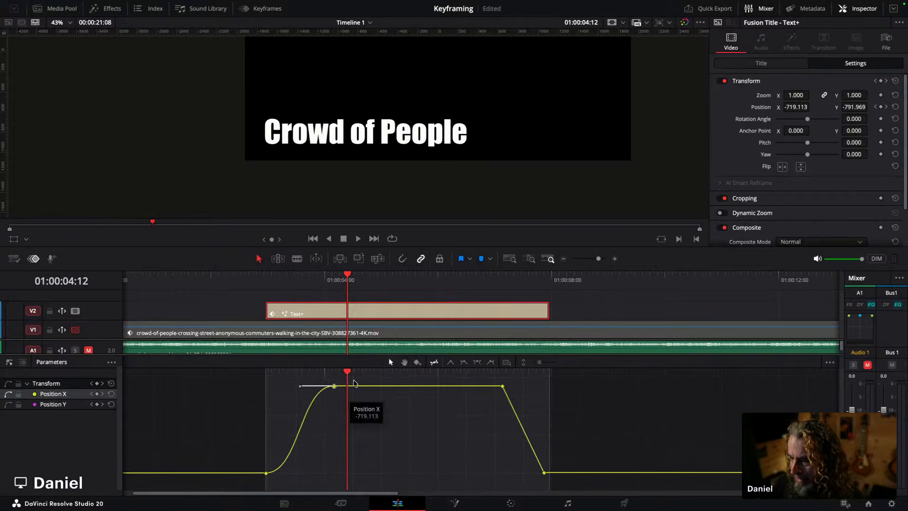
Step: Play back the title's slide-in from just before the clip starts to review the eased motion
left_click(22, 363)
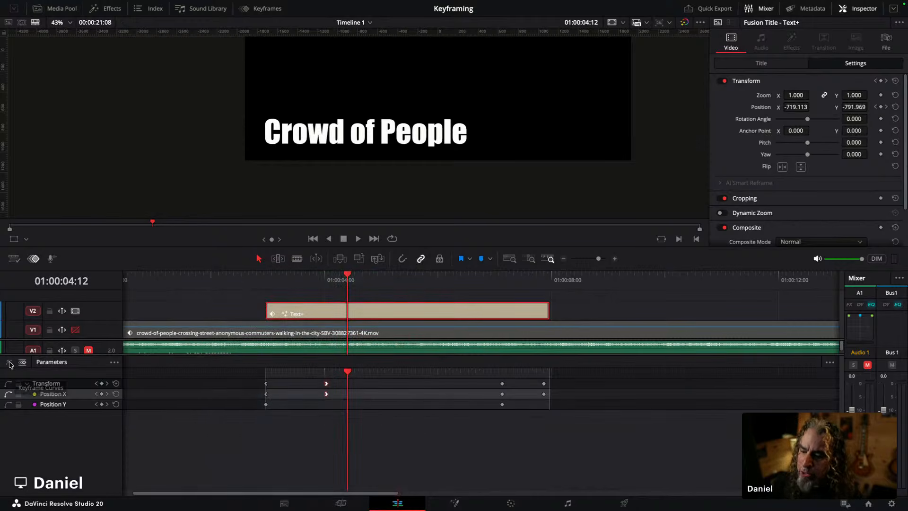
left_click(9, 383)
left_click(249, 276)
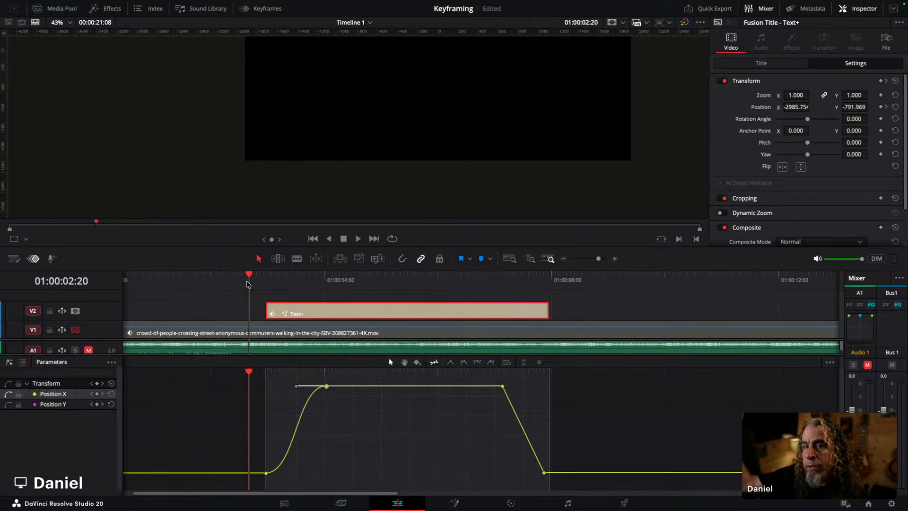
key("space")
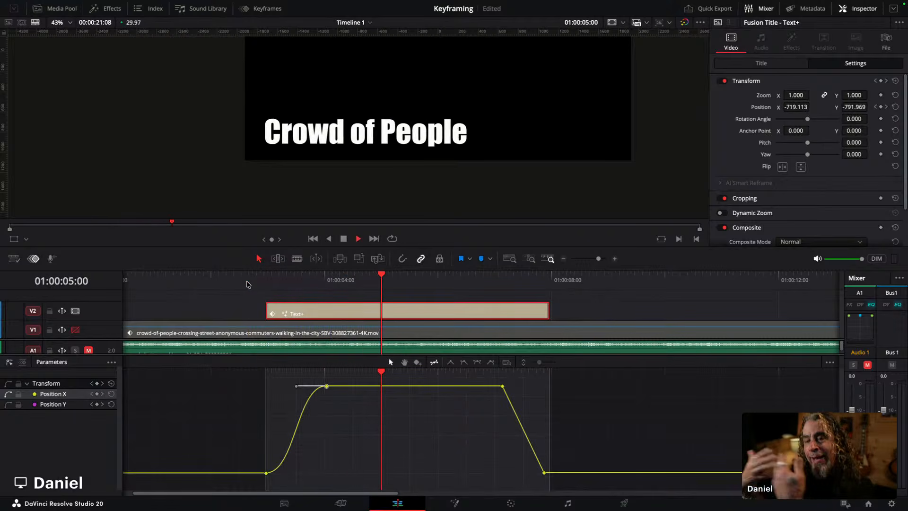
key("space")
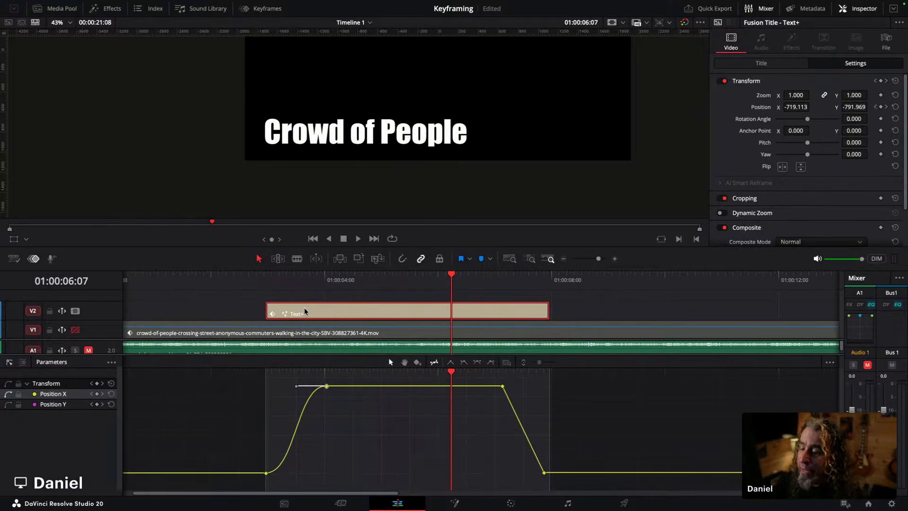
Step: Lengthen the Bezier handles of the first Position X keyframe and the keyframe ending the slide-in
left_click(266, 472)
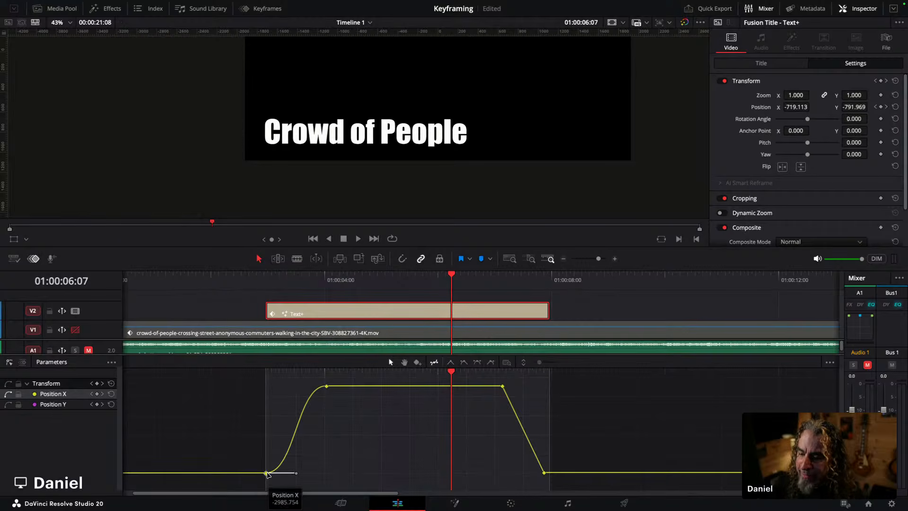
left_click(302, 475)
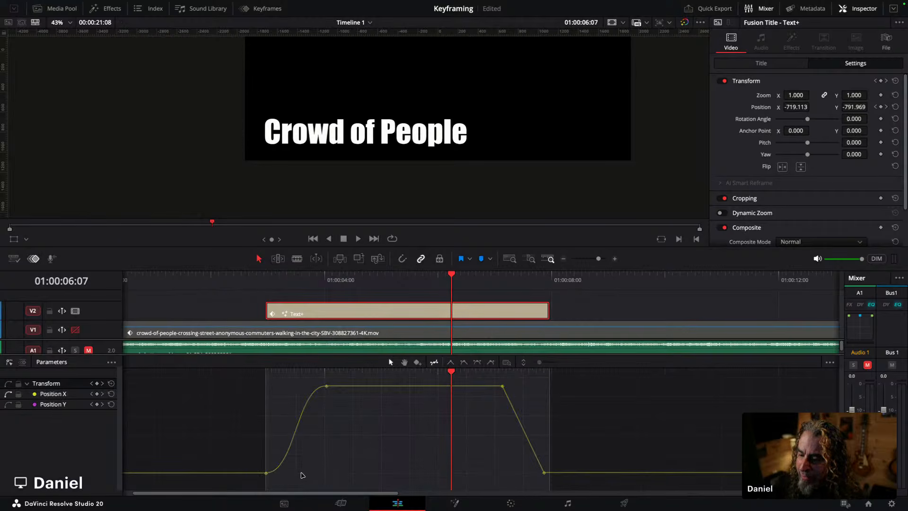
left_click(266, 473)
left_click_drag(297, 474, 307, 472)
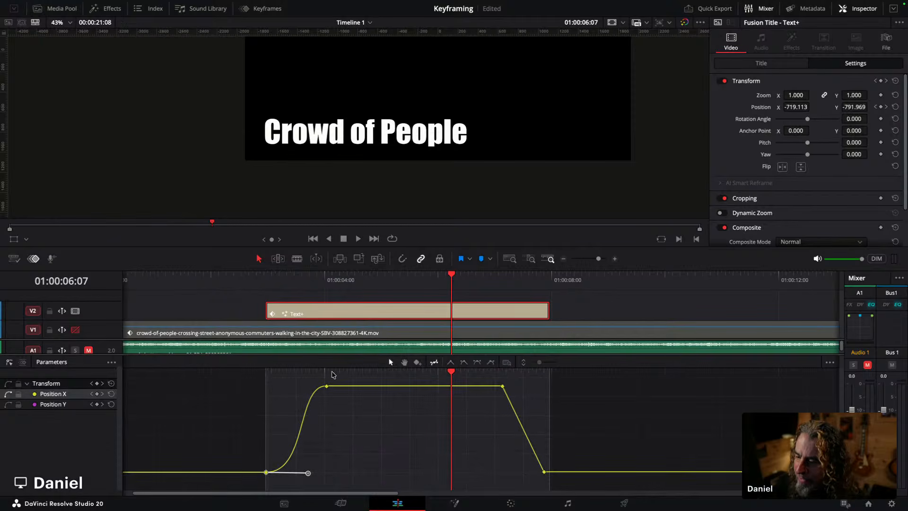
left_click(326, 386)
left_click_drag(296, 386, 287, 386)
Step: Play back the title animation several times to review the slide-in and slide-out motion
left_click(228, 277)
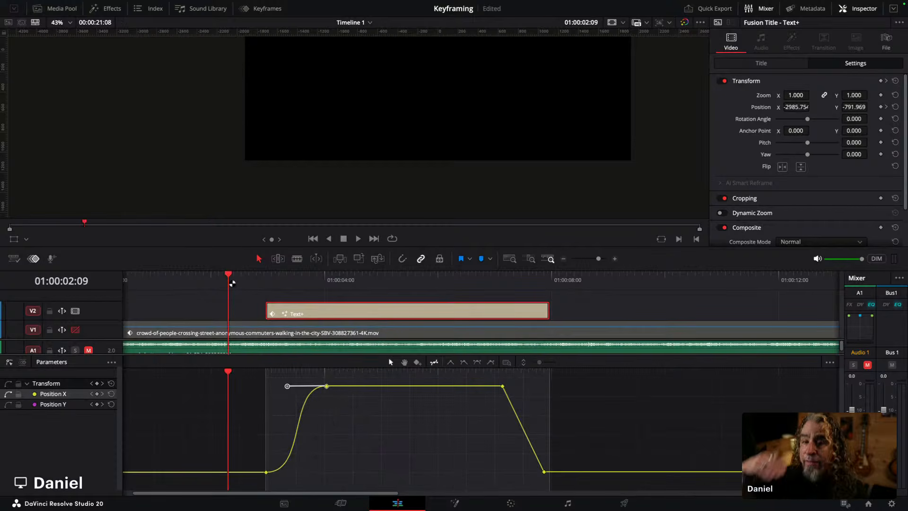
key("space")
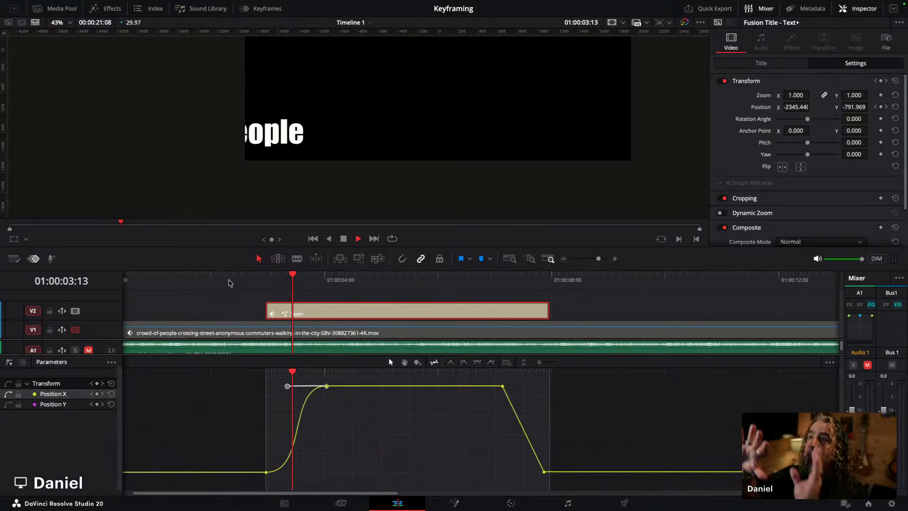
key("space")
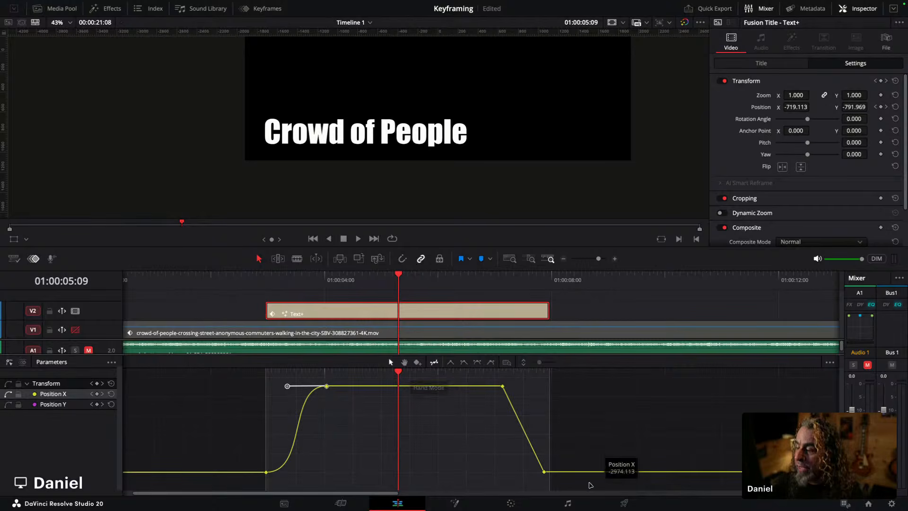
left_click(442, 372)
key("space")
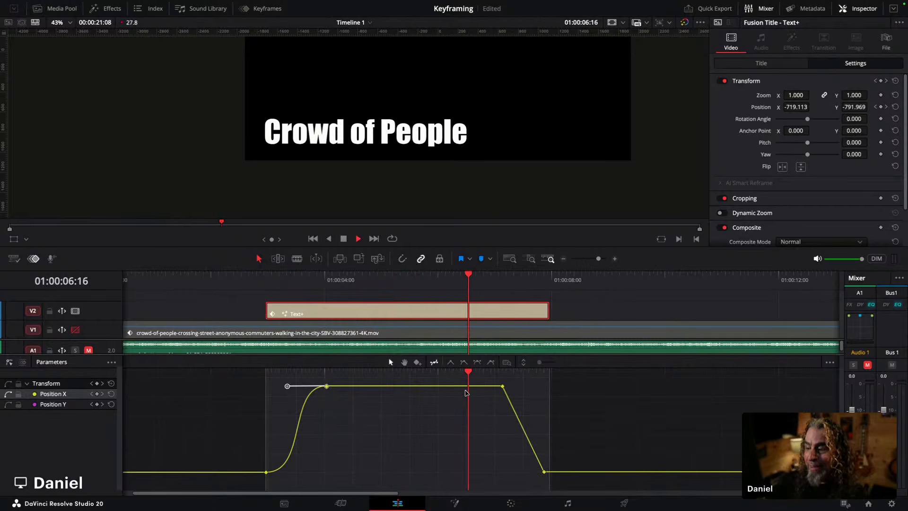
key("space")
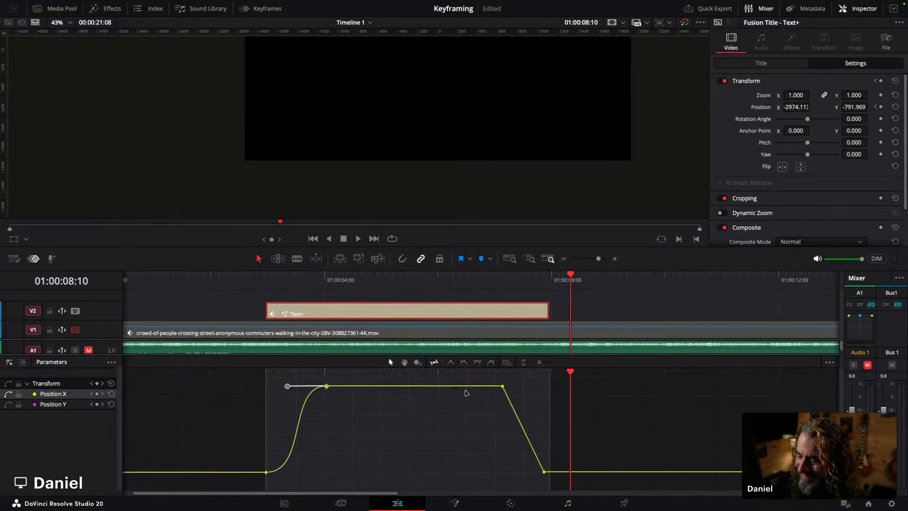
left_click(266, 372)
key("space")
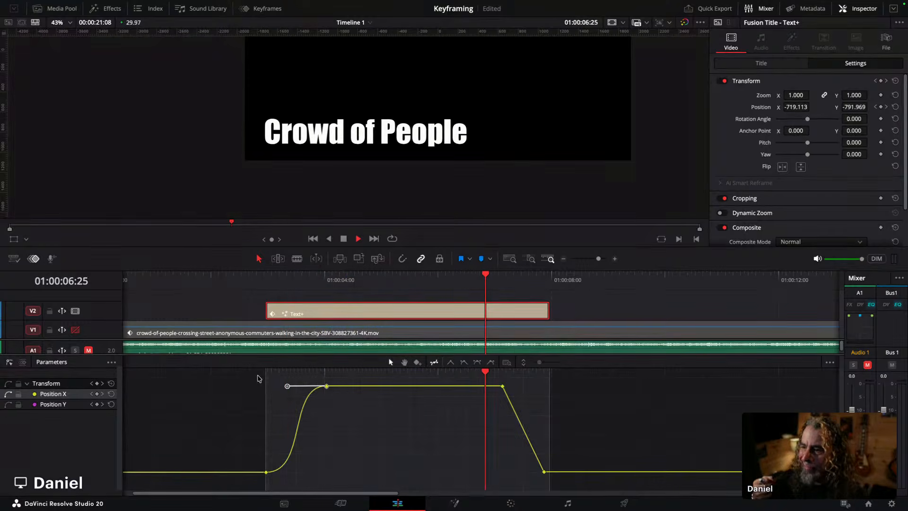
key("space")
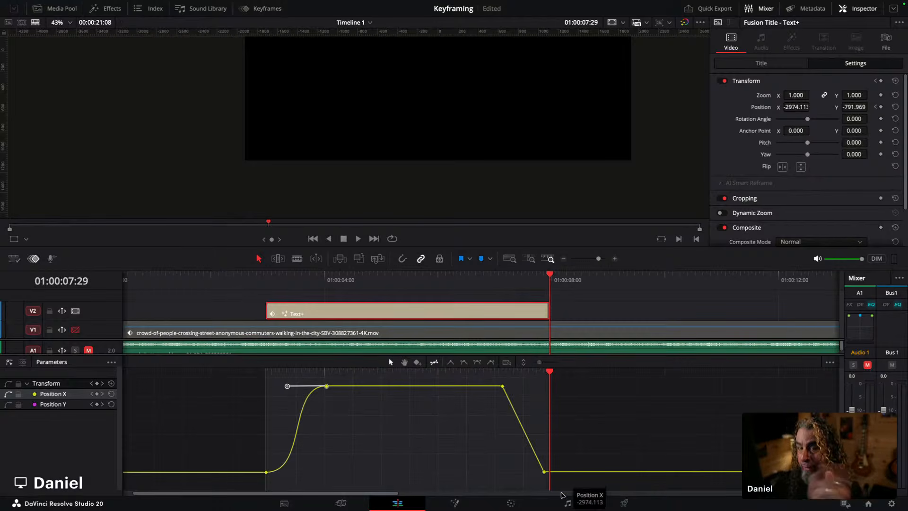
Step: Apply Ease In And Out to the final Position X keyframe ending the slide-out
left_click_drag(557, 482, 483, 377)
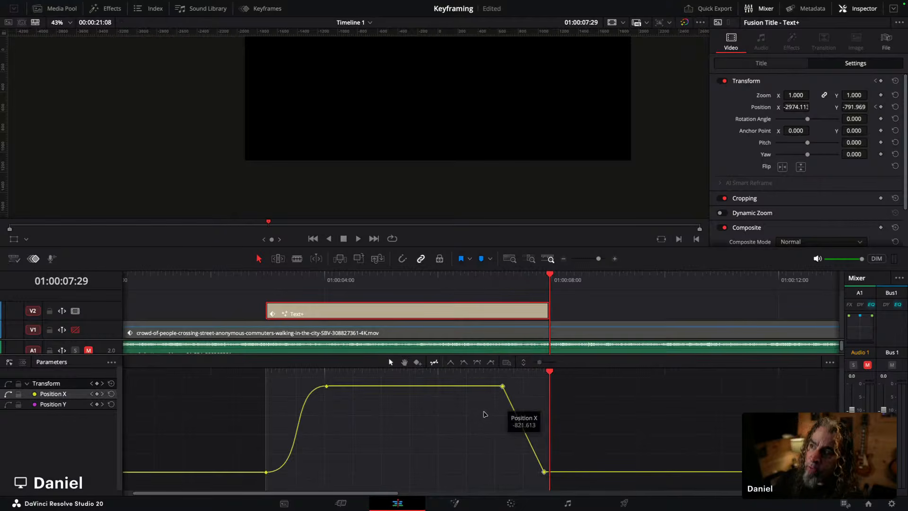
left_click(477, 364)
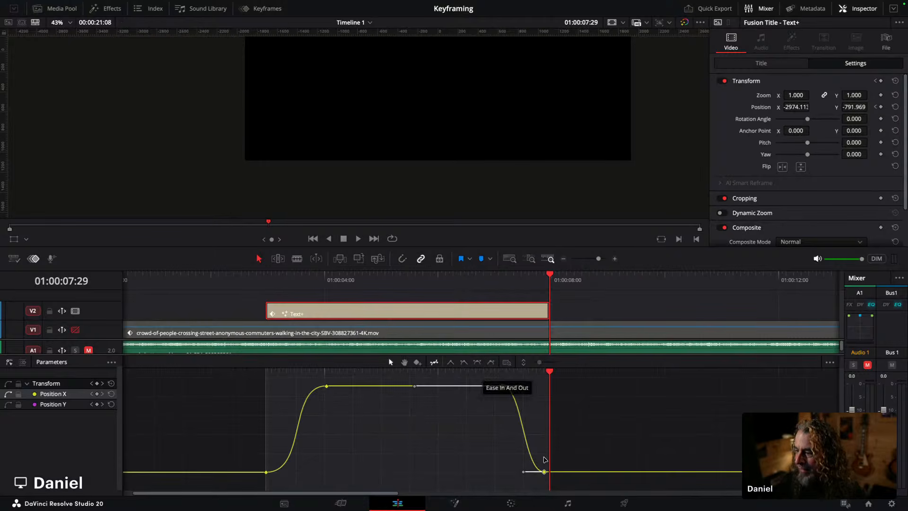
Step: Set all Position X keyframes to linear interpolation and play back the title animation
left_click_drag(573, 486, 214, 378)
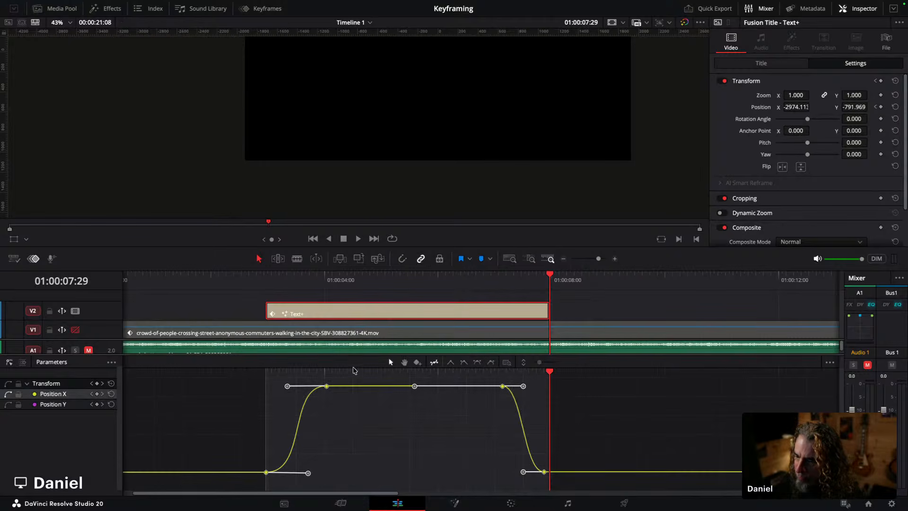
left_click(450, 364)
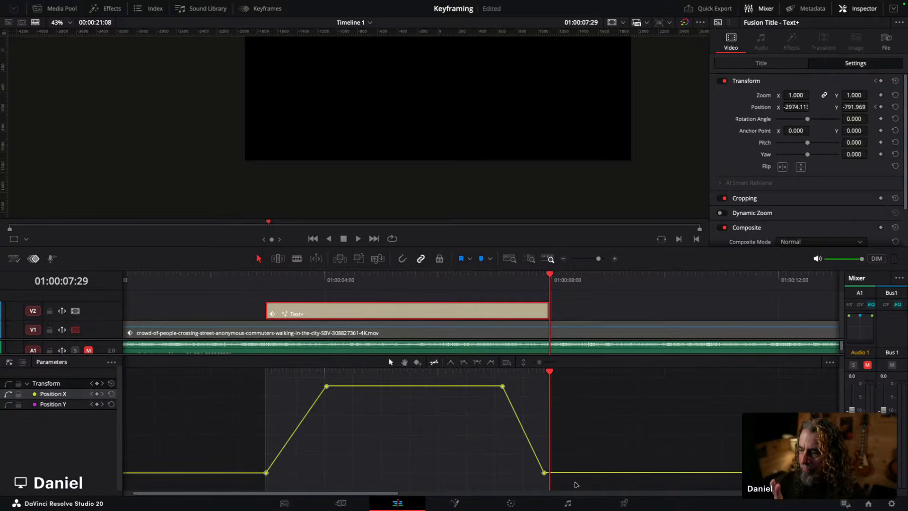
left_click(258, 280)
key("space")
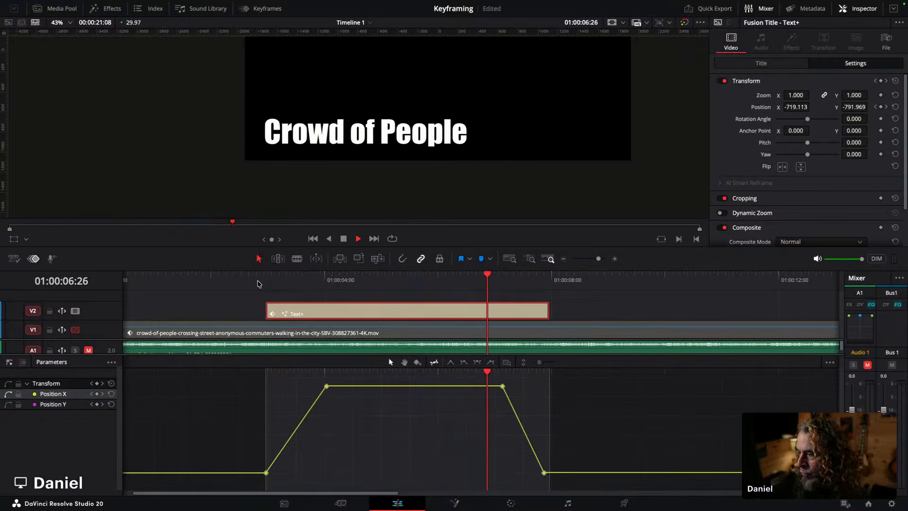
key("space")
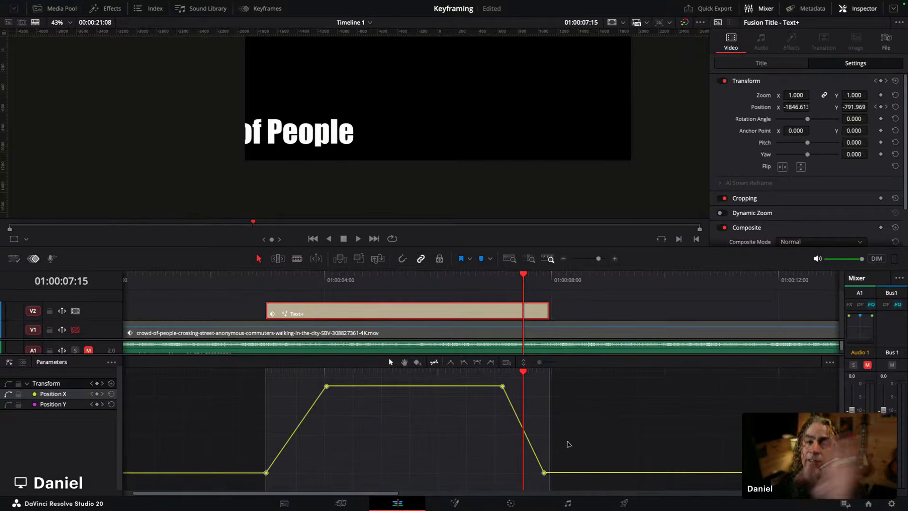
Step: Select all Position X keyframes, apply Ease In And Out to them, and play back the result
left_click_drag(572, 487, 218, 360)
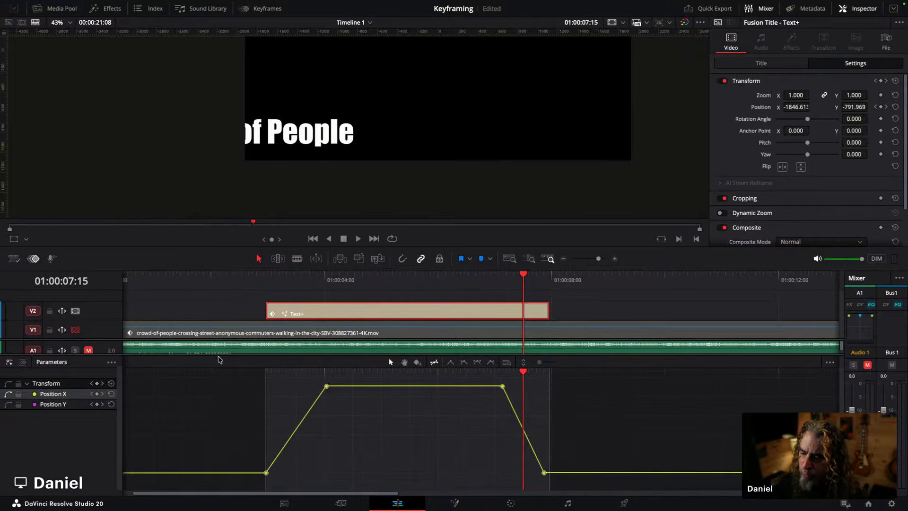
key("space")
left_click(477, 363)
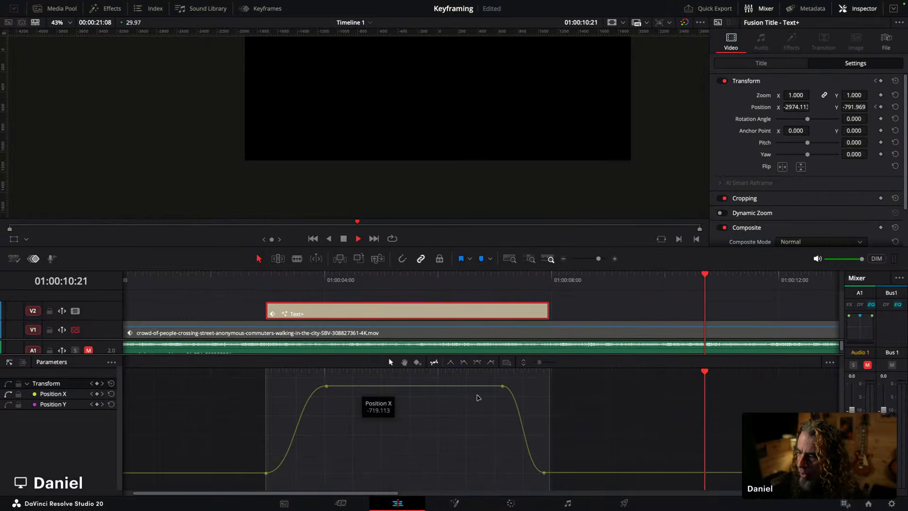
key("space")
left_click_drag(570, 479, 252, 326)
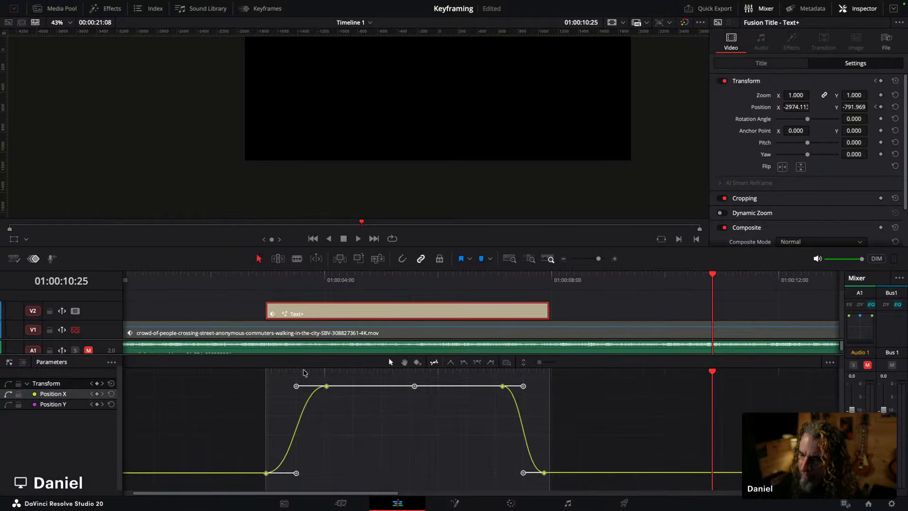
left_click(245, 369)
key("space")
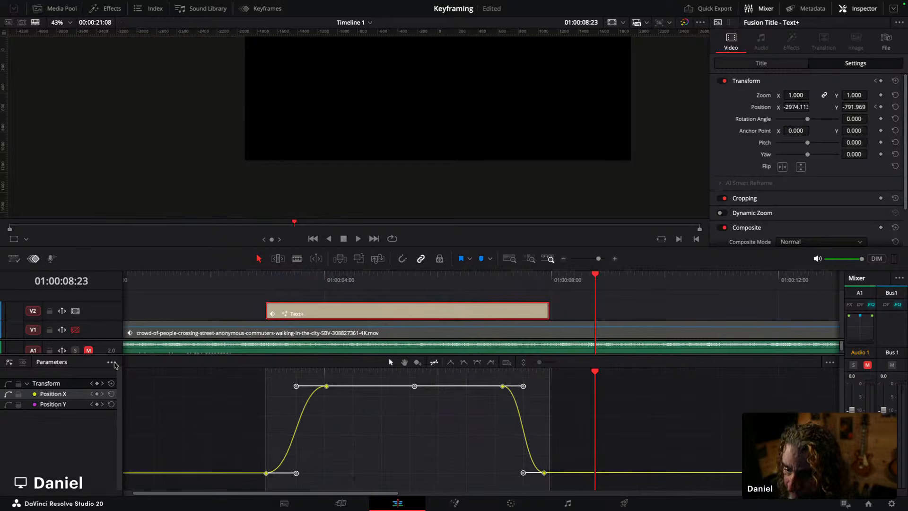
Step: Disable the title's video track and re-enable the crowd video track
left_click(75, 311)
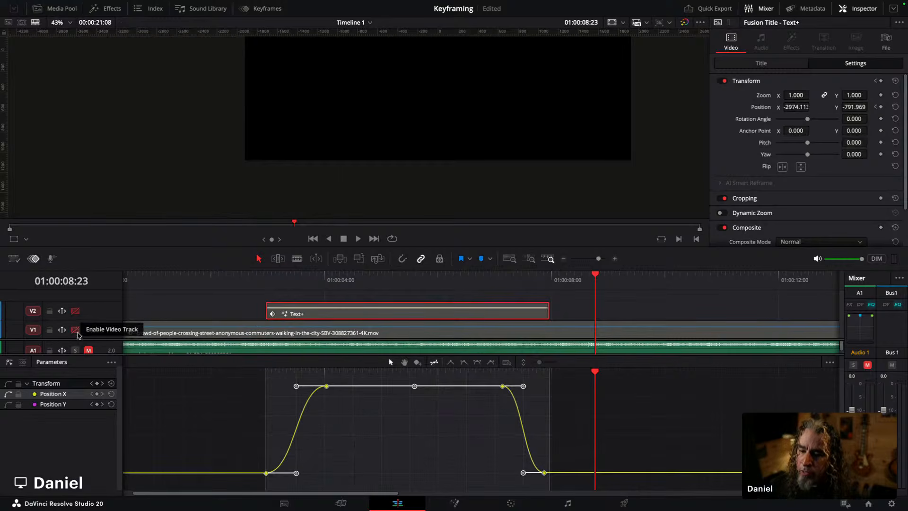
left_click(75, 330)
left_click_drag(107, 354, 107, 385)
scroll(313, 192, "down", 3)
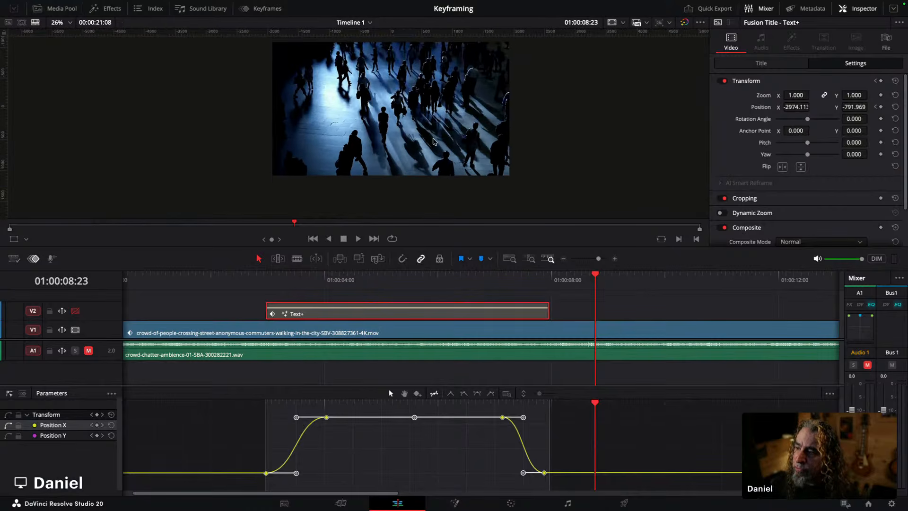
scroll(301, 207, "up", 2)
Step: Select the crowd video clip and display only its Zoom X curve in the curve editor
left_click(347, 329)
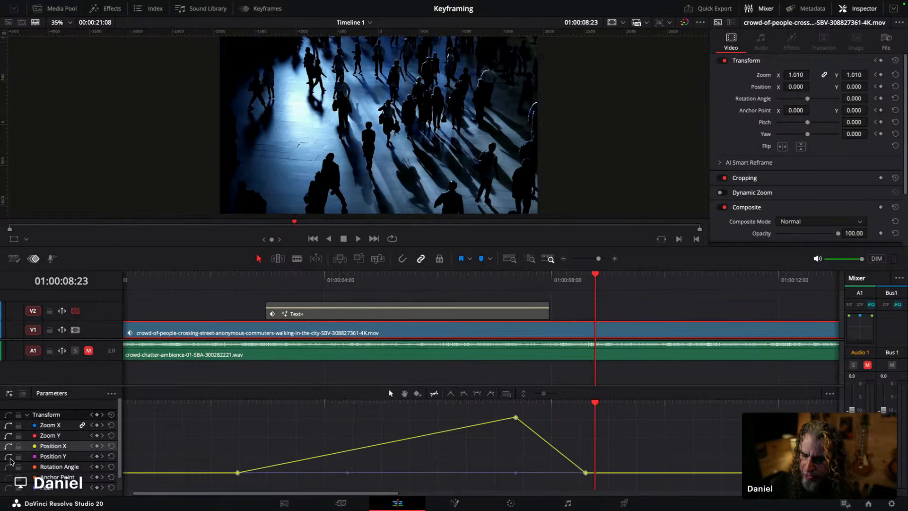
left_click_drag(362, 385, 363, 354)
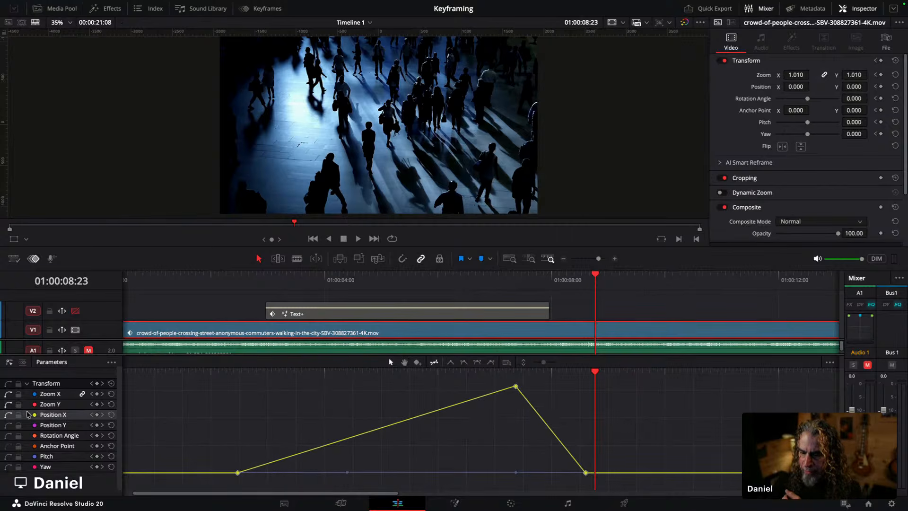
left_click(43, 395)
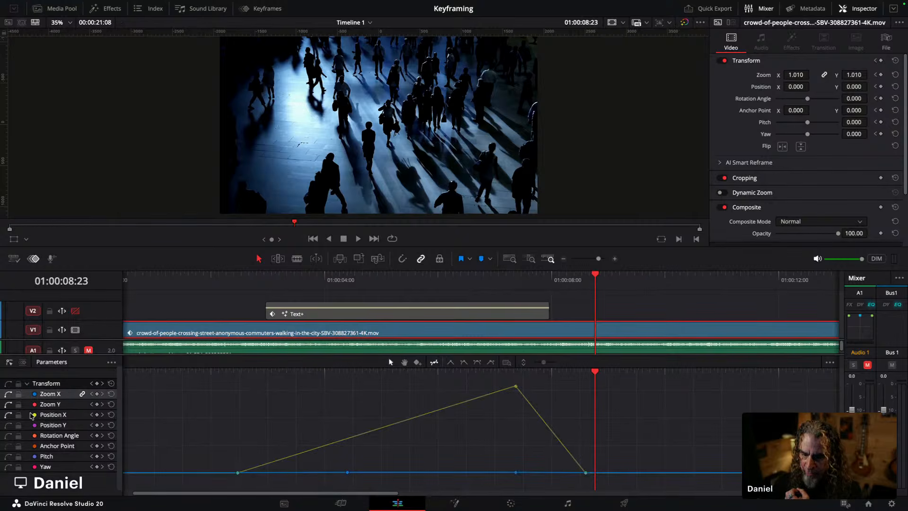
left_click(7, 416)
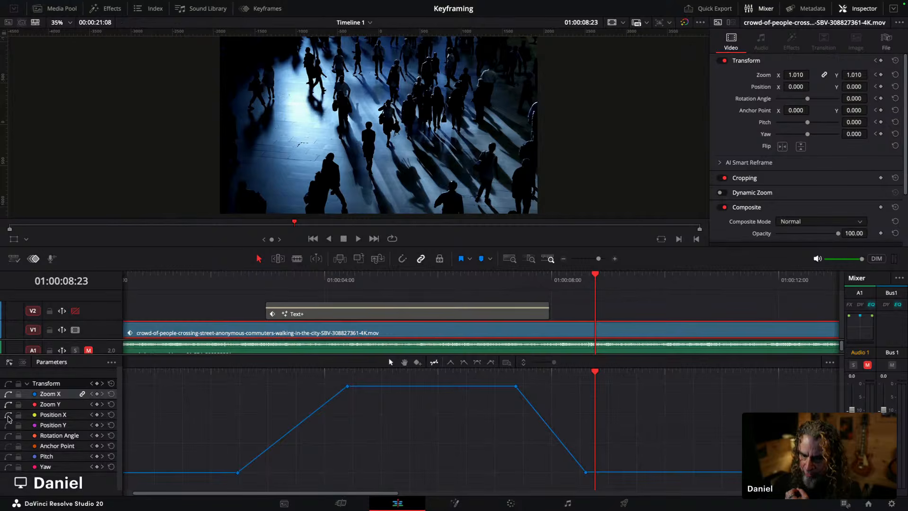
left_click(8, 416)
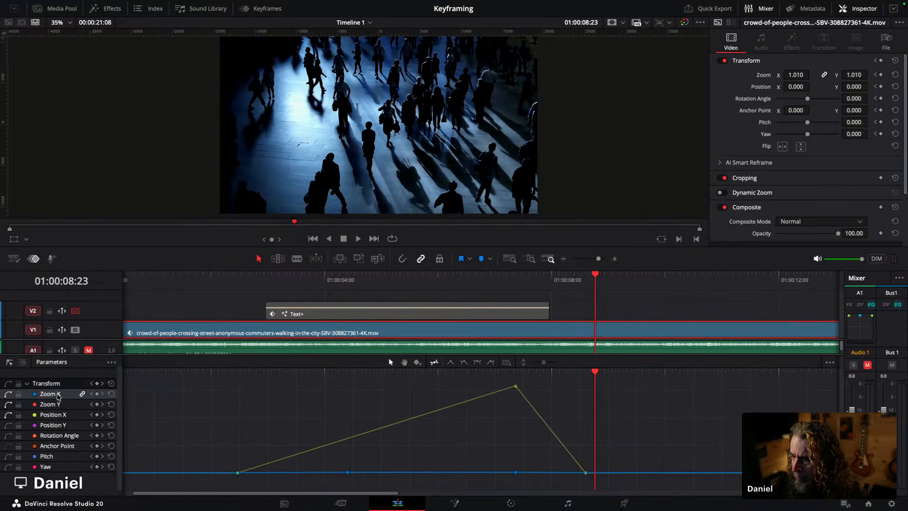
left_click(8, 416)
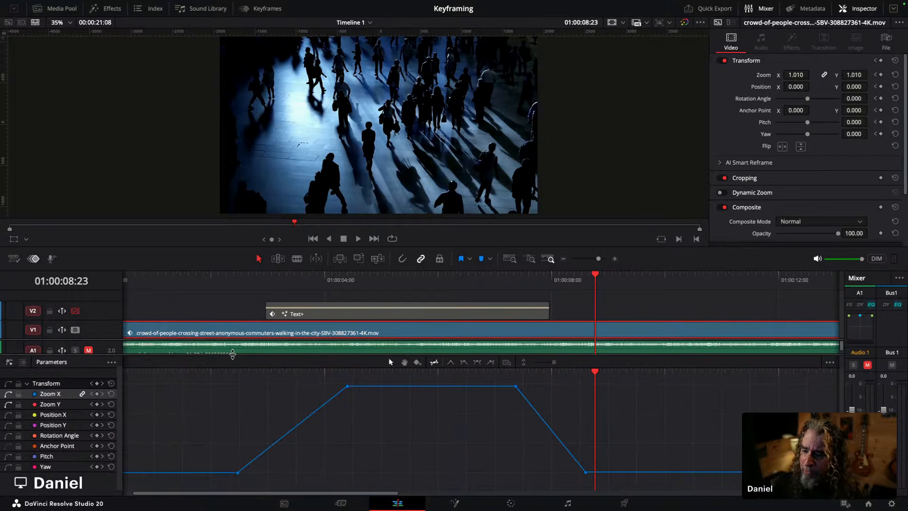
Step: Play back the crowd clip to review the current linear zoom animation
left_click(226, 373)
key("space")
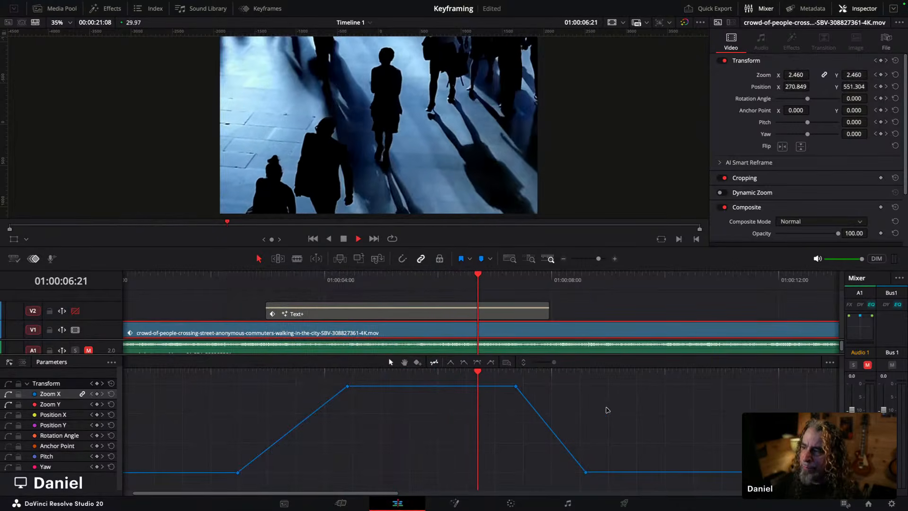
key("space")
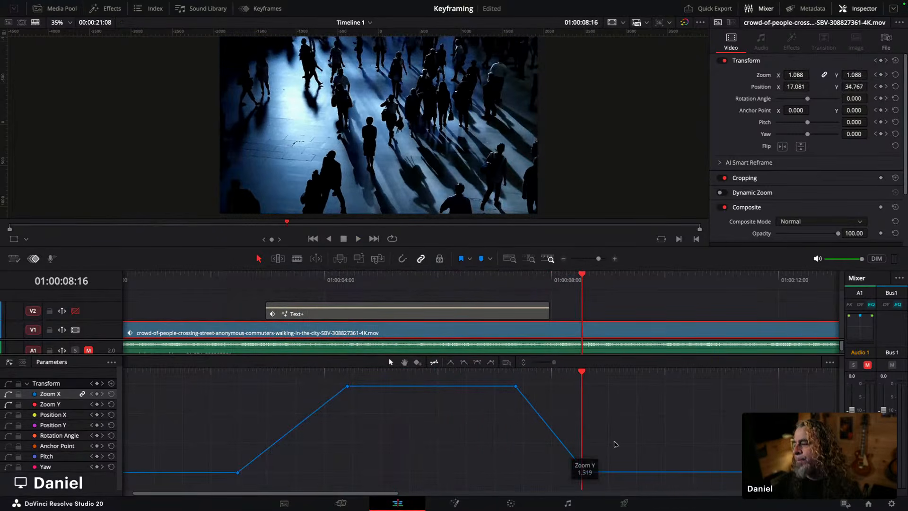
Step: Select all Zoom X keyframes, apply Ease In And Out to them, and play back the result
left_click_drag(607, 483, 235, 374)
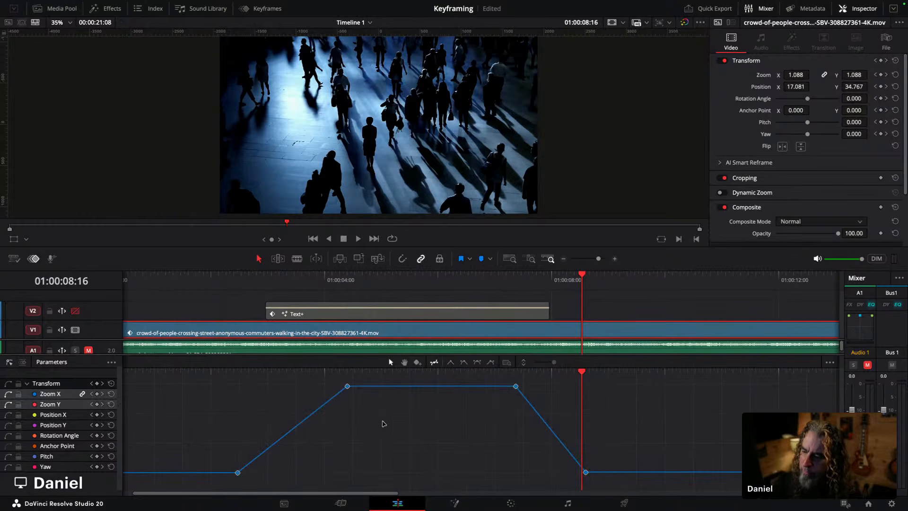
left_click(478, 363)
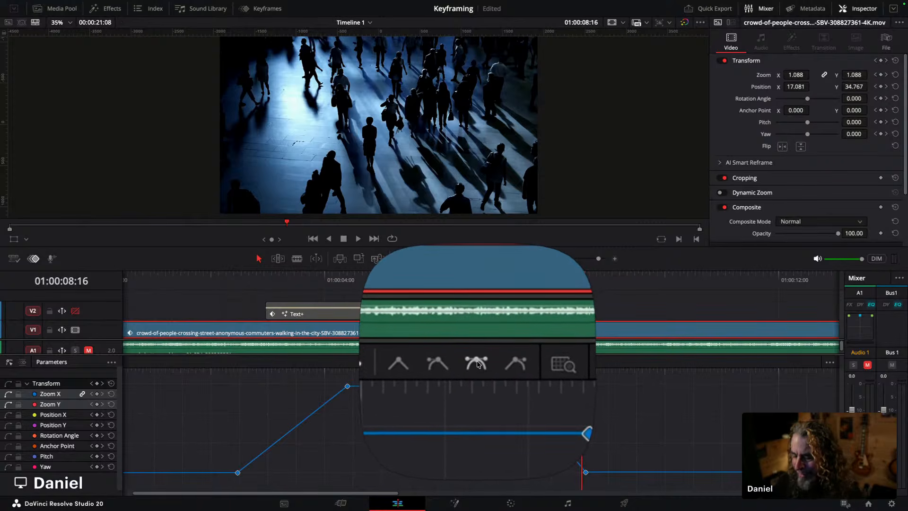
left_click(477, 363)
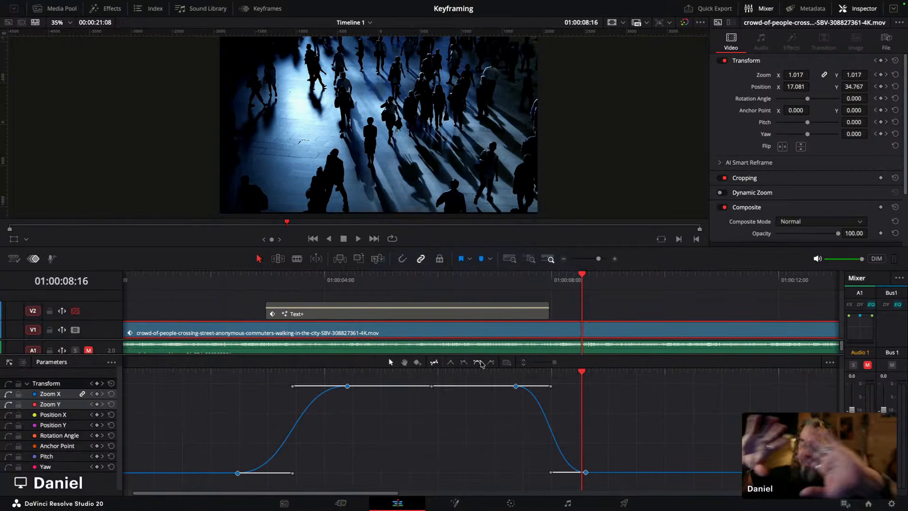
left_click(198, 374)
key("space")
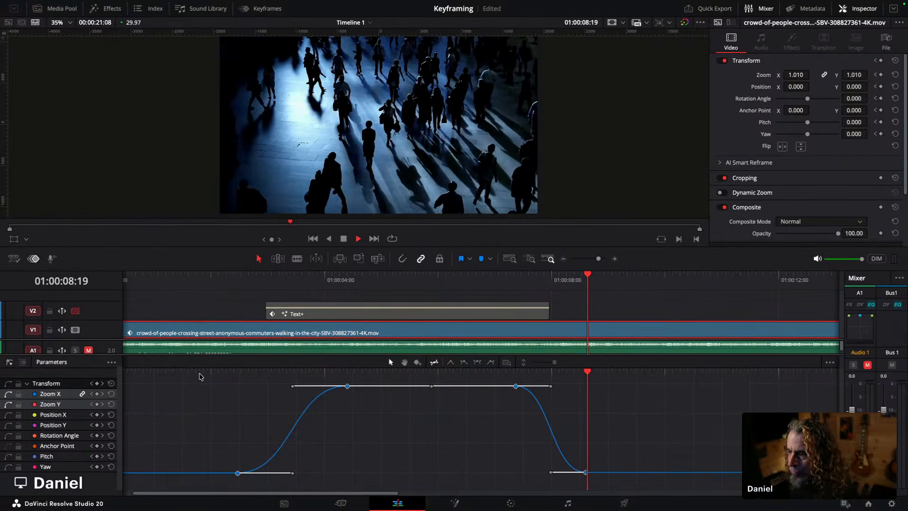
key("space")
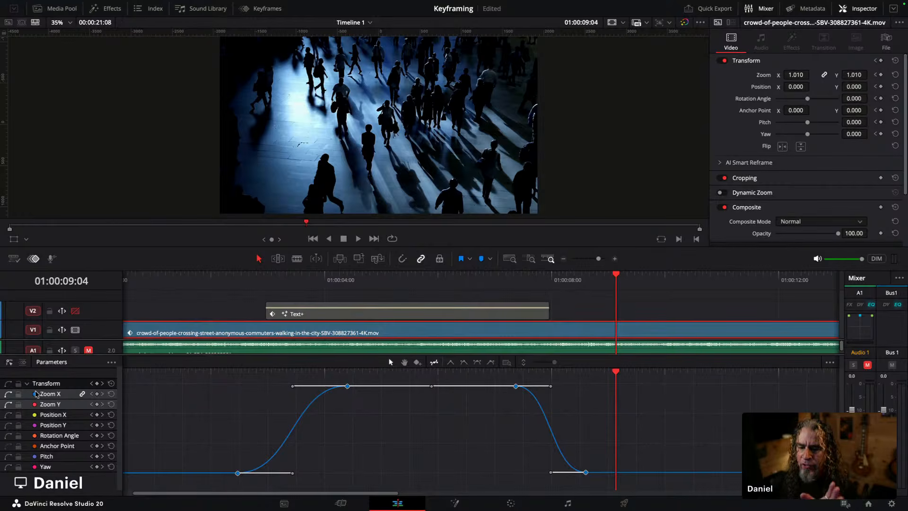
Step: Show the Position X curve, apply Ease In And Out to all its keyframes, and play back from the start
left_click(8, 416)
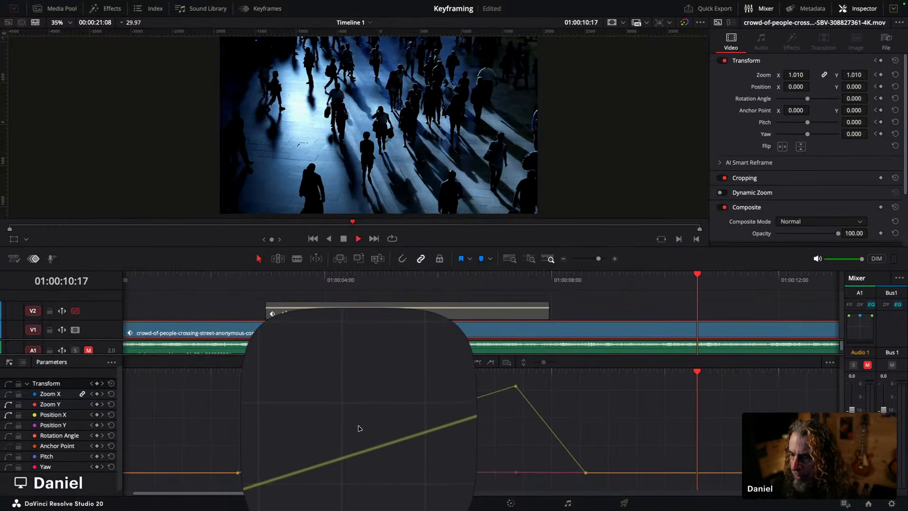
left_click_drag(610, 480, 170, 379)
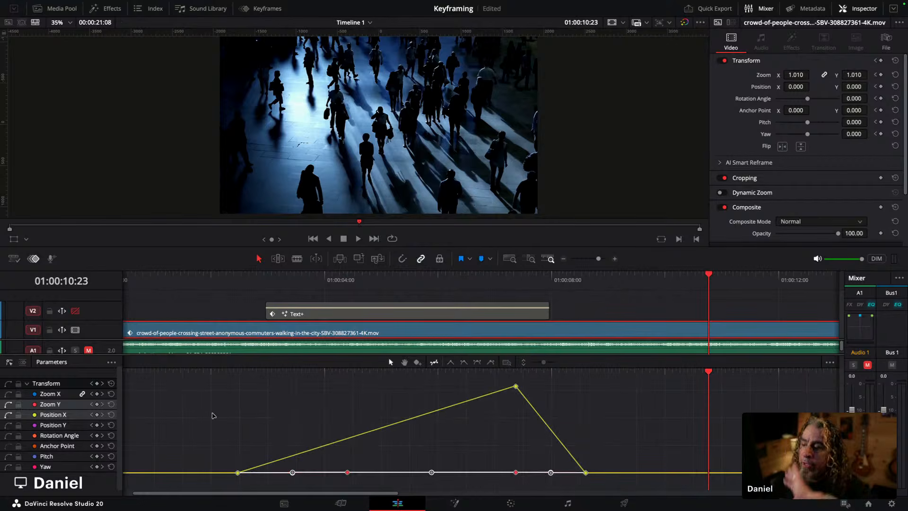
left_click(476, 363)
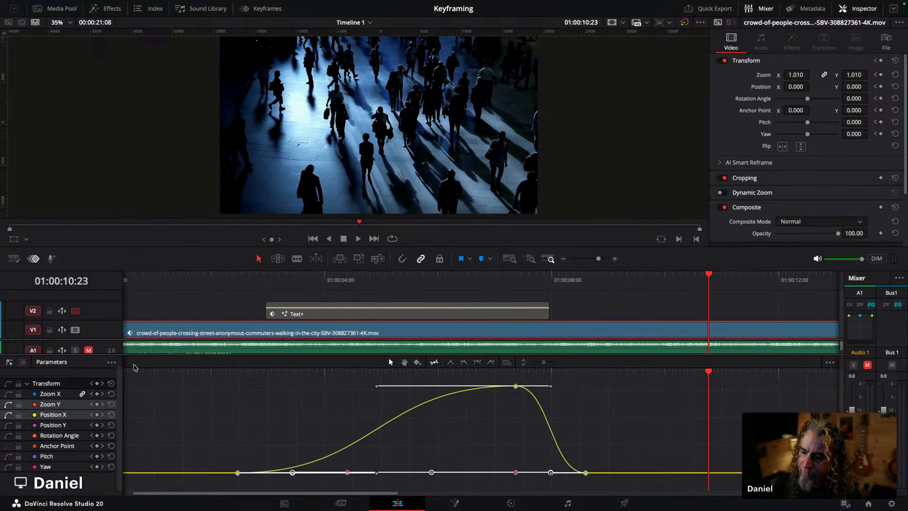
key("Home")
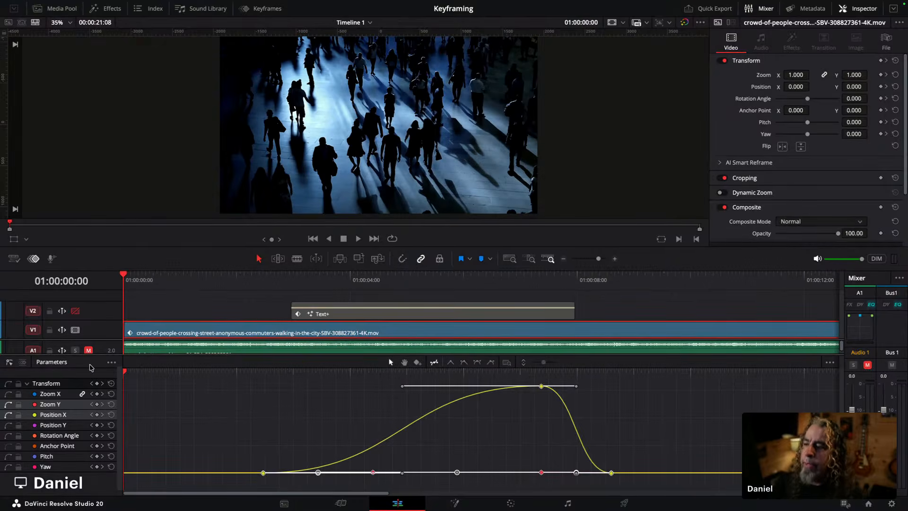
key("space")
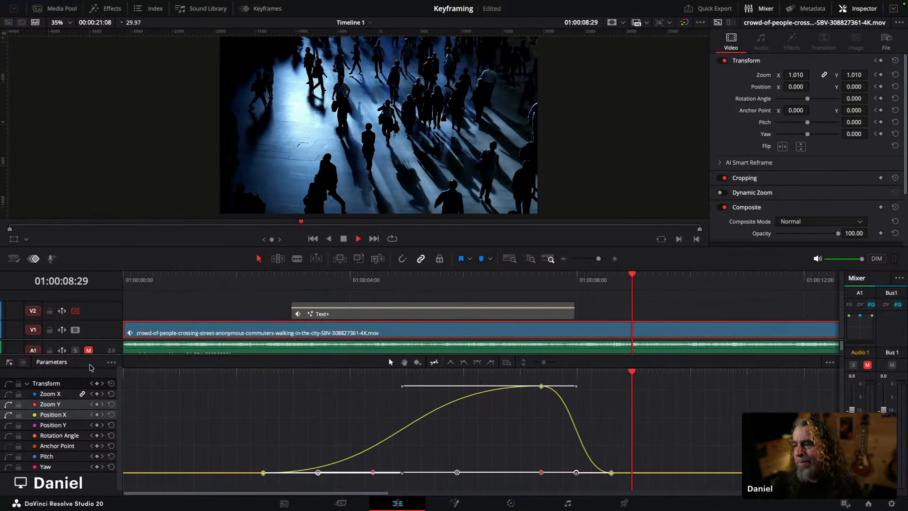
key("space")
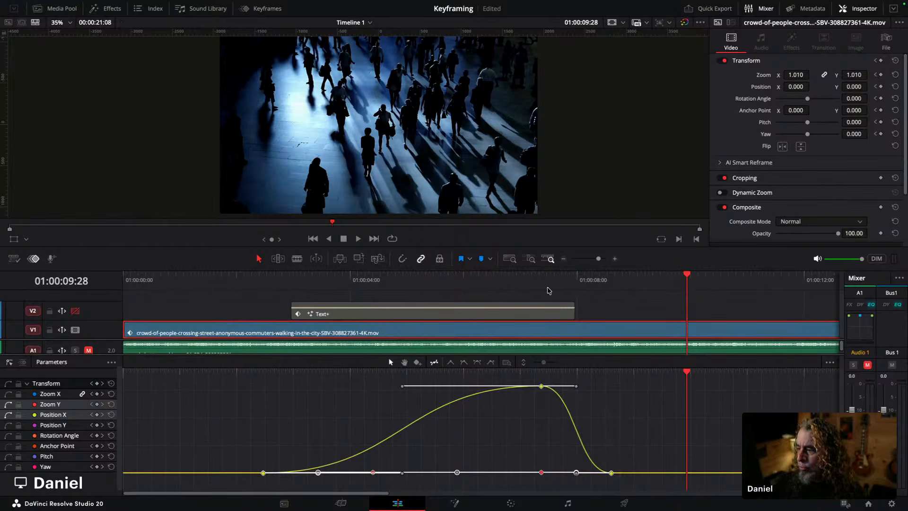
Step: Set the peak Position X keyframe to linear interpolation and play back the animation
left_click(536, 403)
left_click(541, 386)
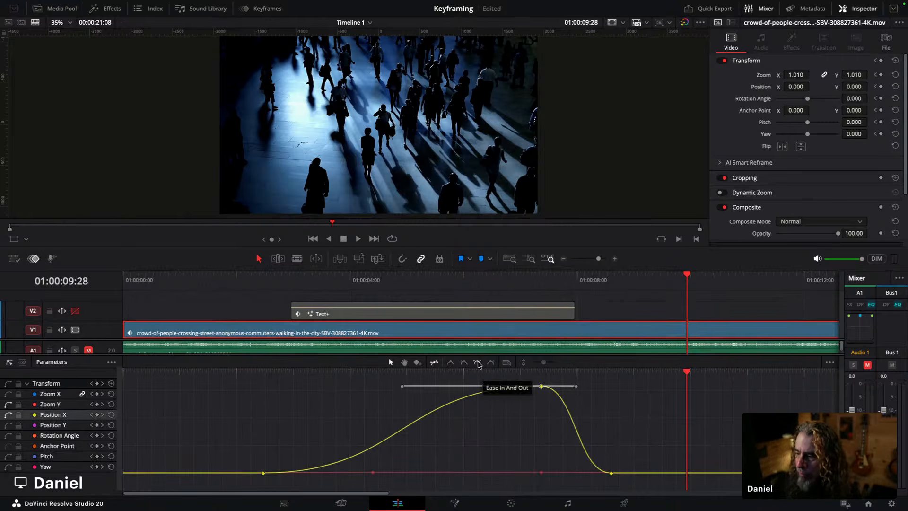
left_click(450, 363)
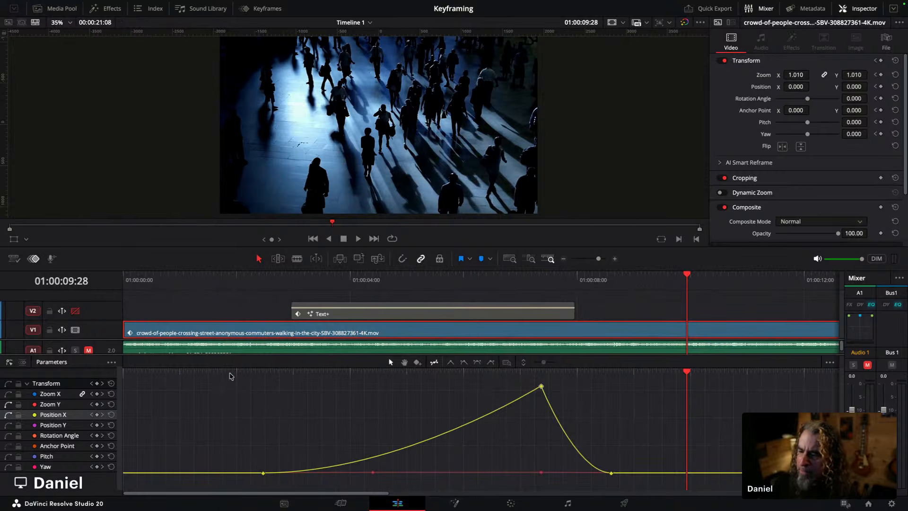
left_click(230, 376)
key("space")
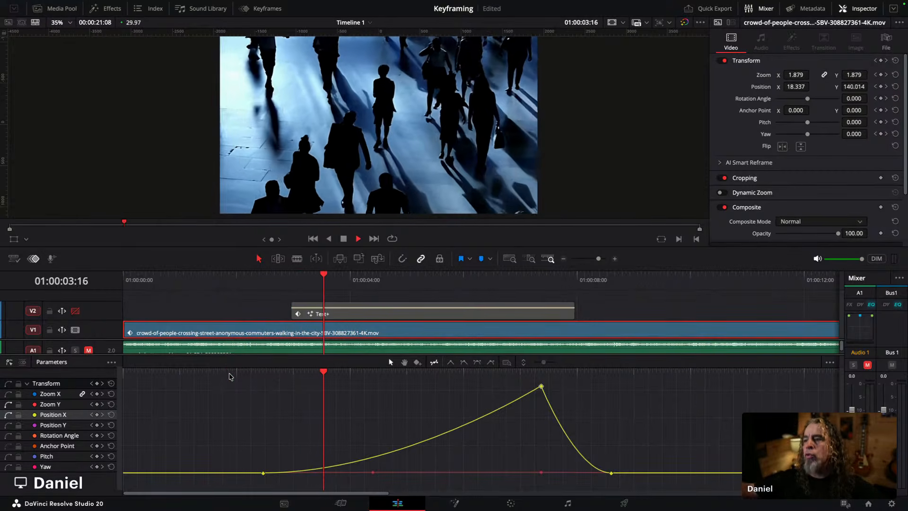
key("space")
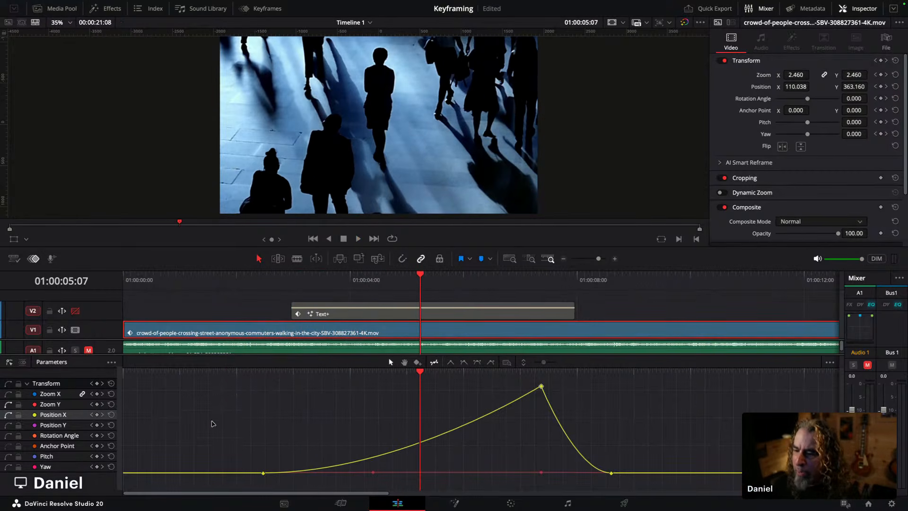
Step: Play the edit in the full-screen viewer and exit full screen
left_click(184, 277)
key("p")
key("space")
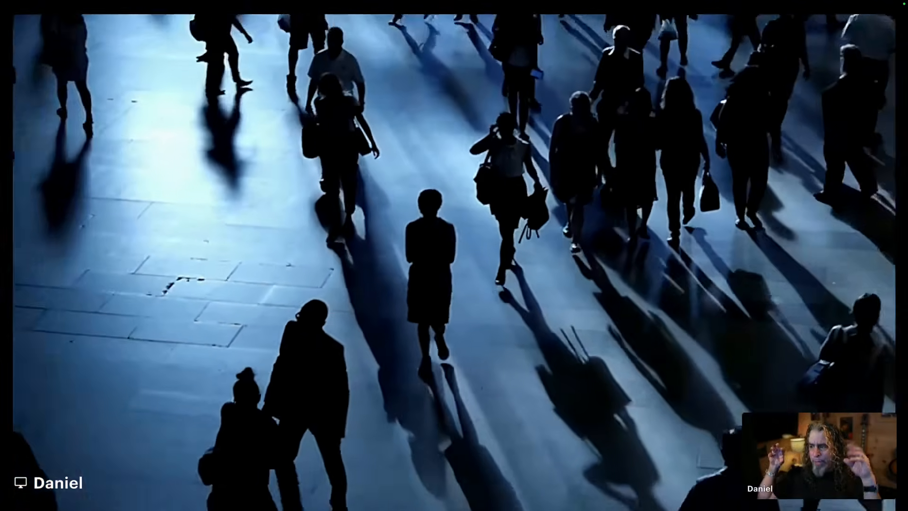
key("Escape")
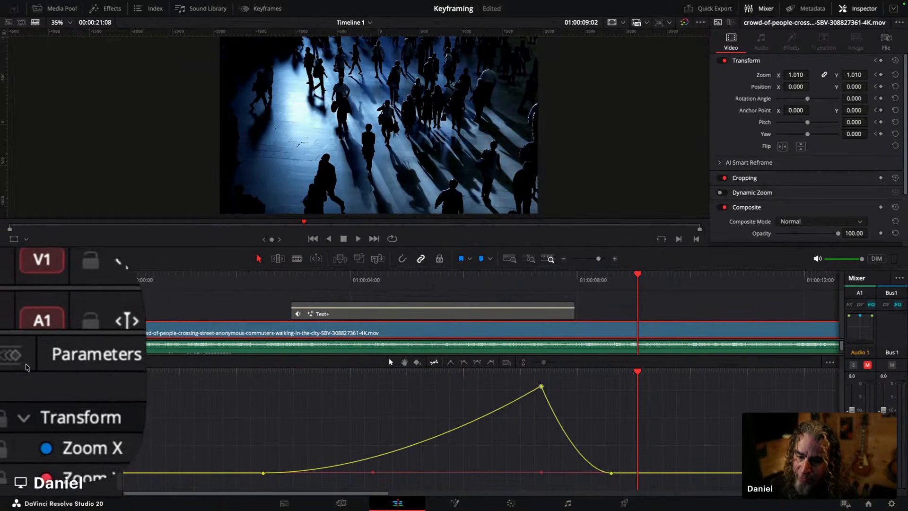
Step: Switch the parameter track between keyframe and curve views, dismissing the dictation prompt
left_click(23, 363)
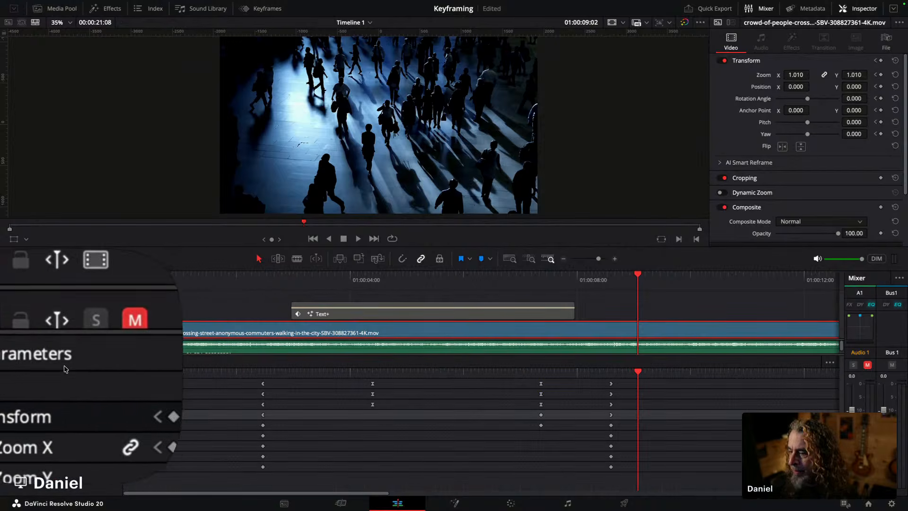
key("ctrl")
key("ctrl")
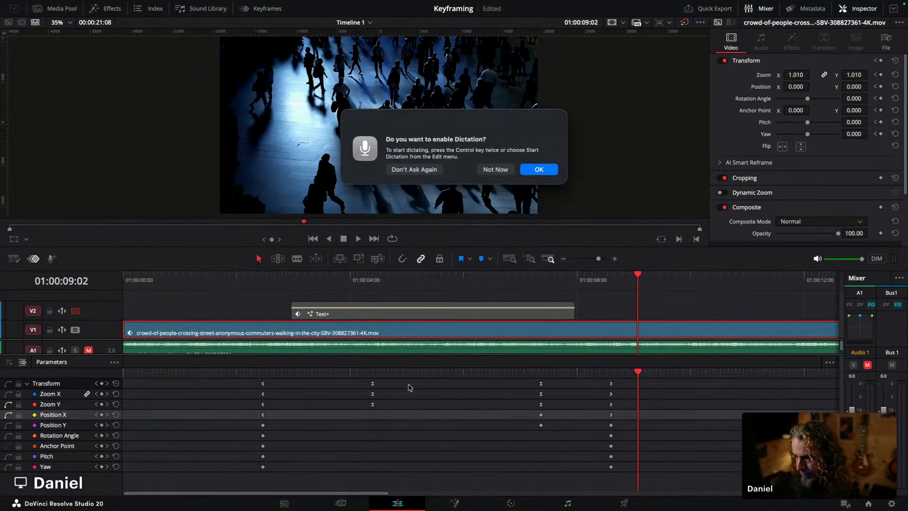
left_click(502, 170)
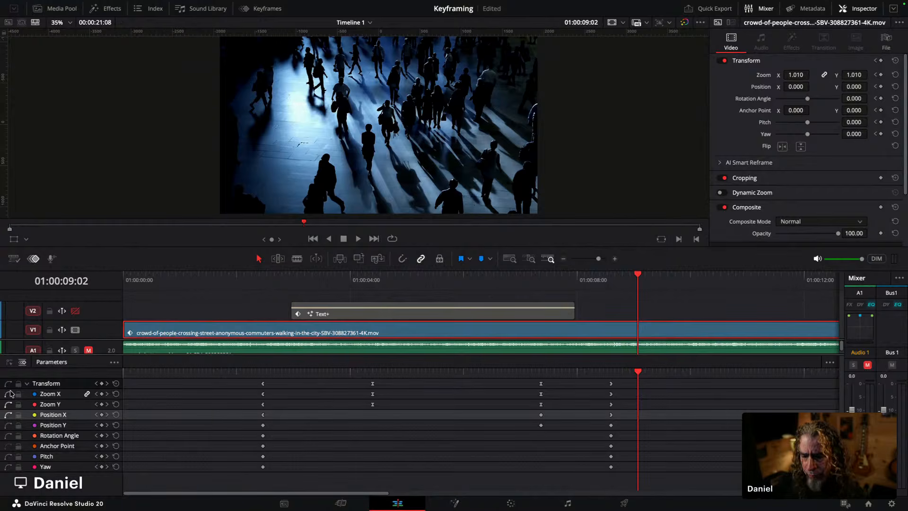
left_click(9, 362)
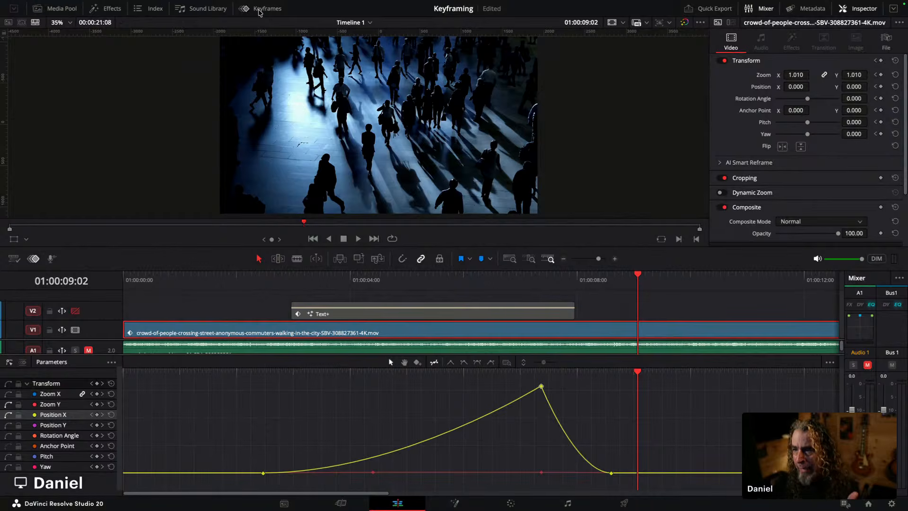
Step: Open the Keyframes panel, toggle its curve and keyframe views, and expand it to the full Keyframe Editor
left_click(259, 10)
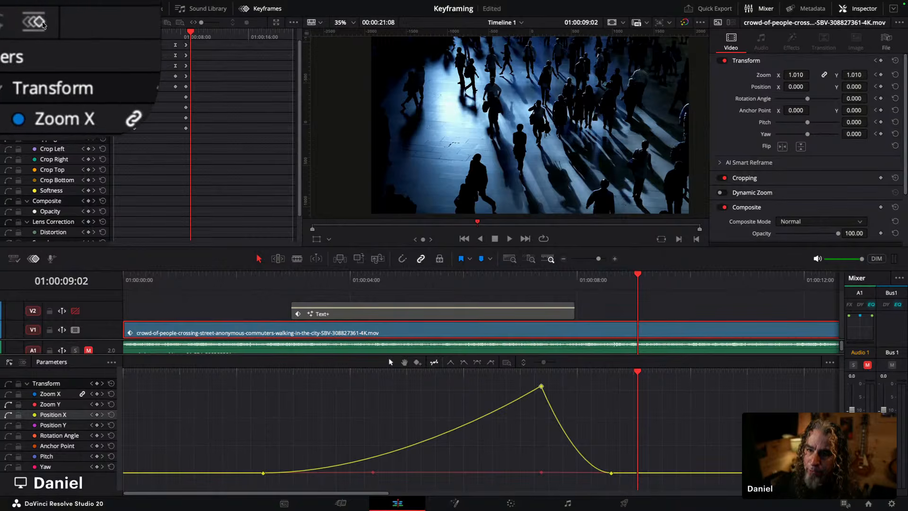
left_click(26, 23)
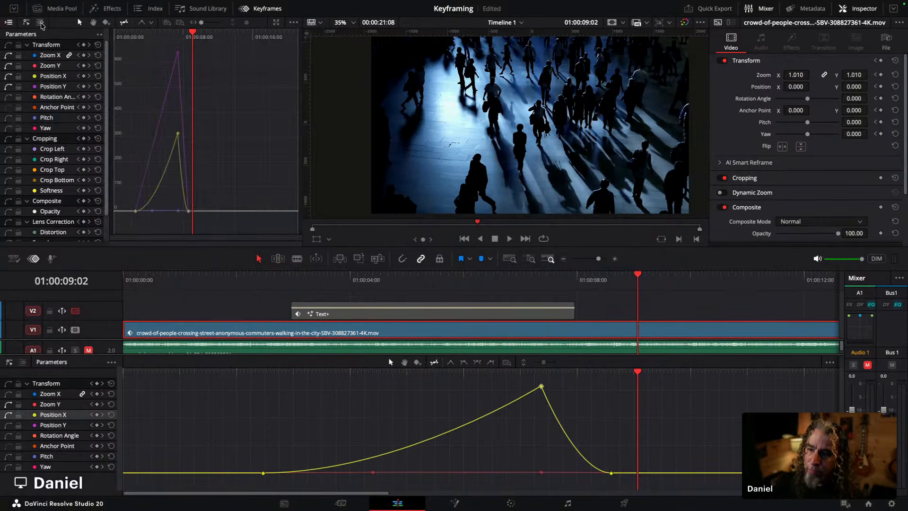
left_click(40, 23)
left_click(26, 23)
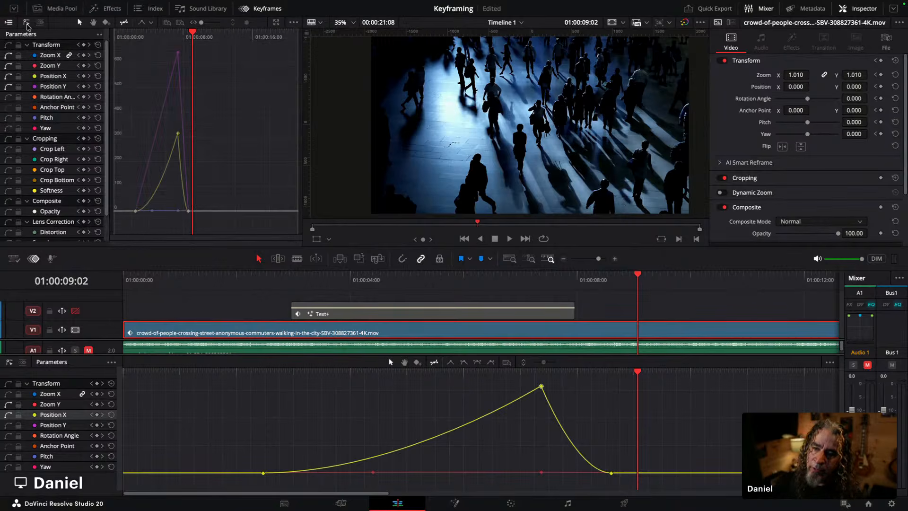
left_click(40, 23)
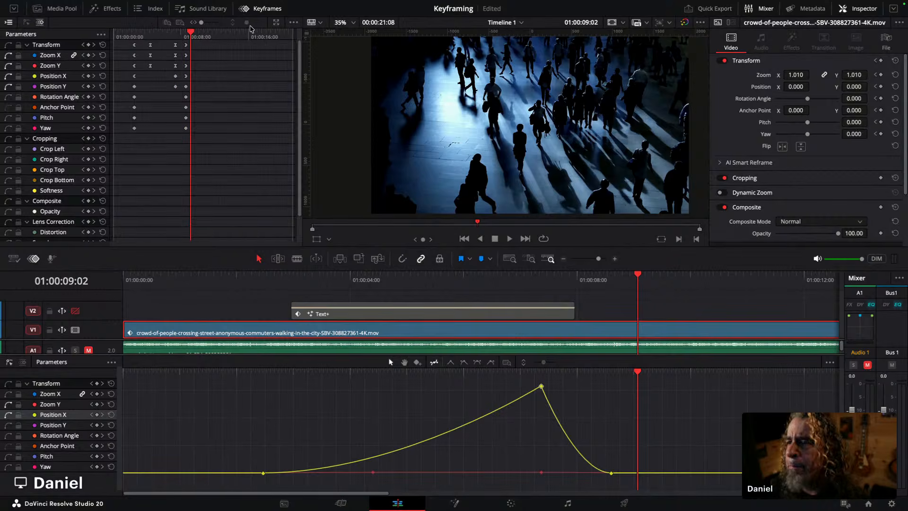
left_click(276, 24)
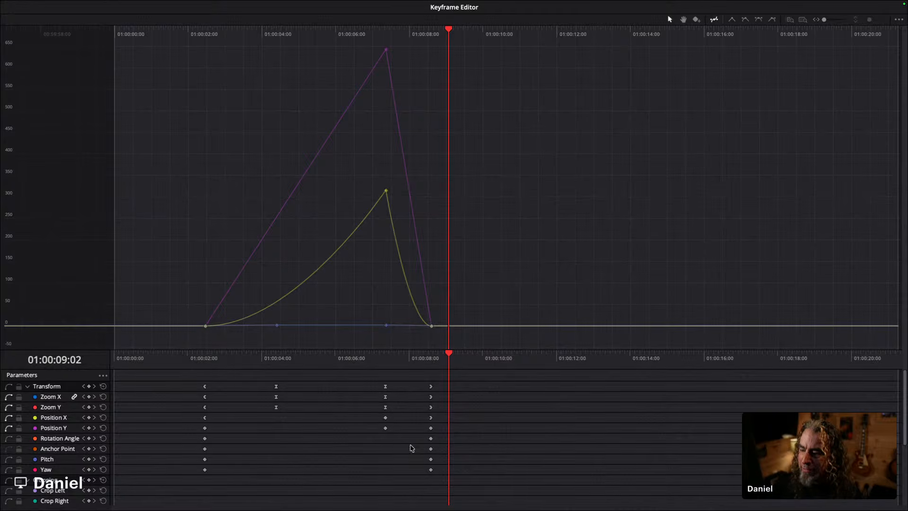
Step: Move the final keyframes of all Transform parameters later to just before 01:00:10:00
mouse_move(439, 477)
left_mouse_down()
mouse_move(416, 363)
mouse_move(432, 389)
mouse_move(484, 390)
left_mouse_up()
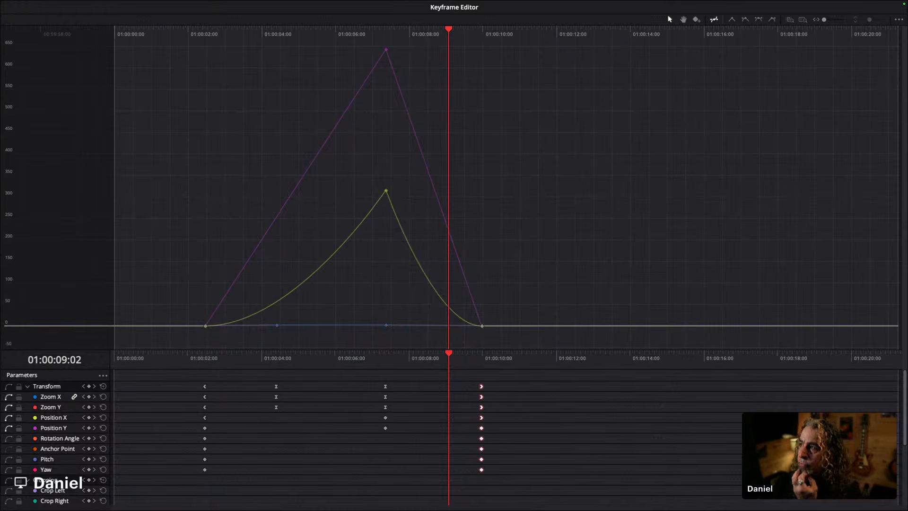
key("super+f")
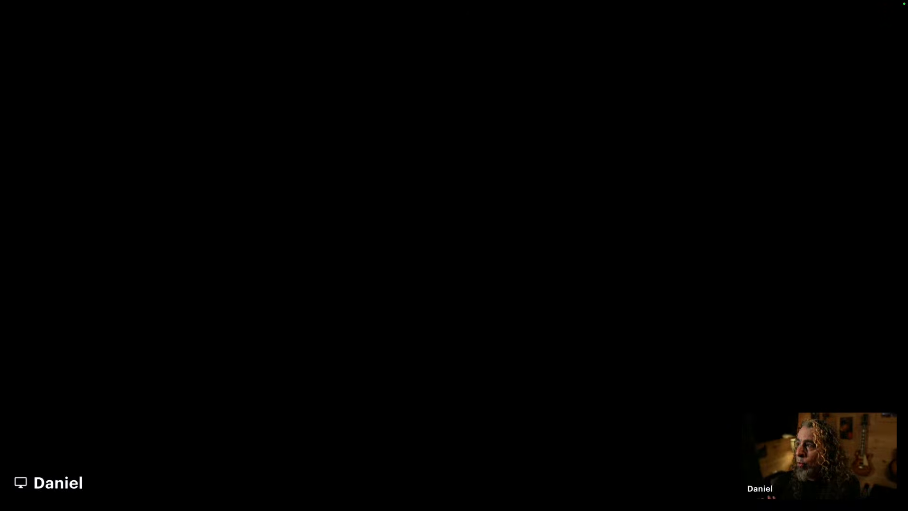
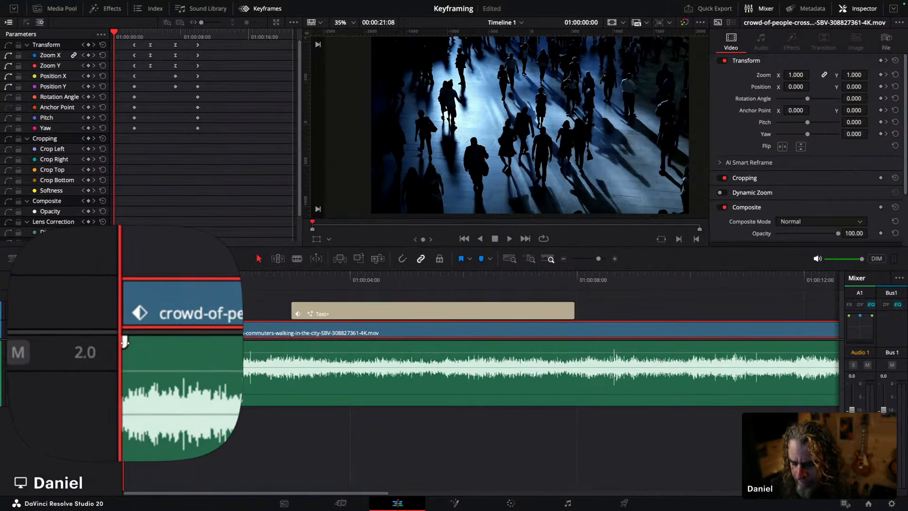
Step: Add a fade-in to the start of the crowd ambience audio clip and play it back
left_click_drag(125, 343, 362, 341)
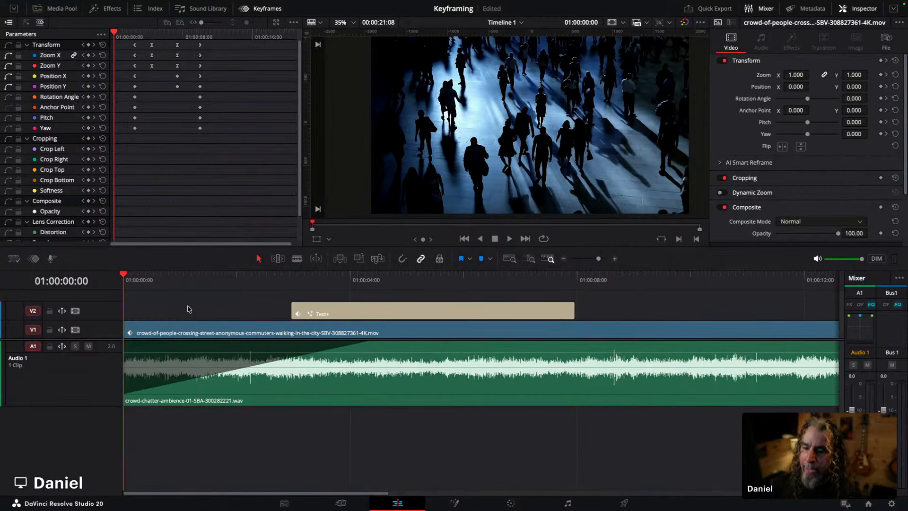
key("space")
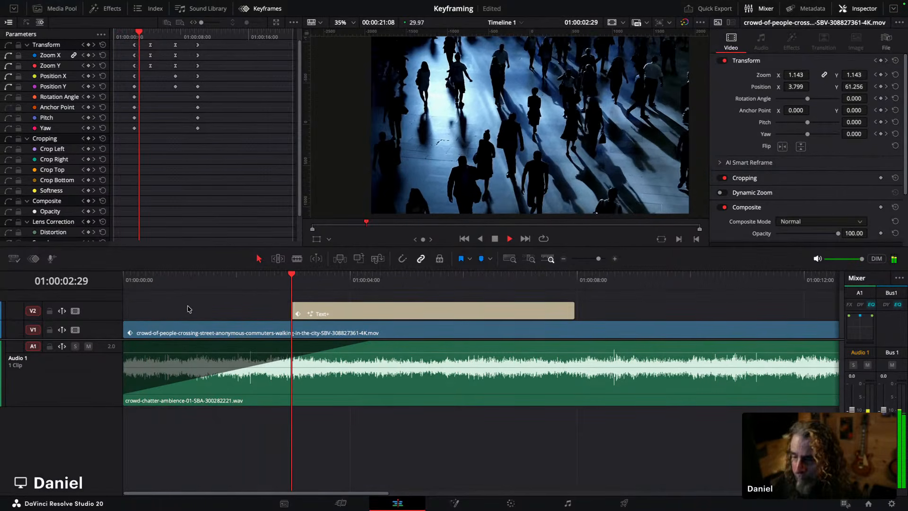
key("space")
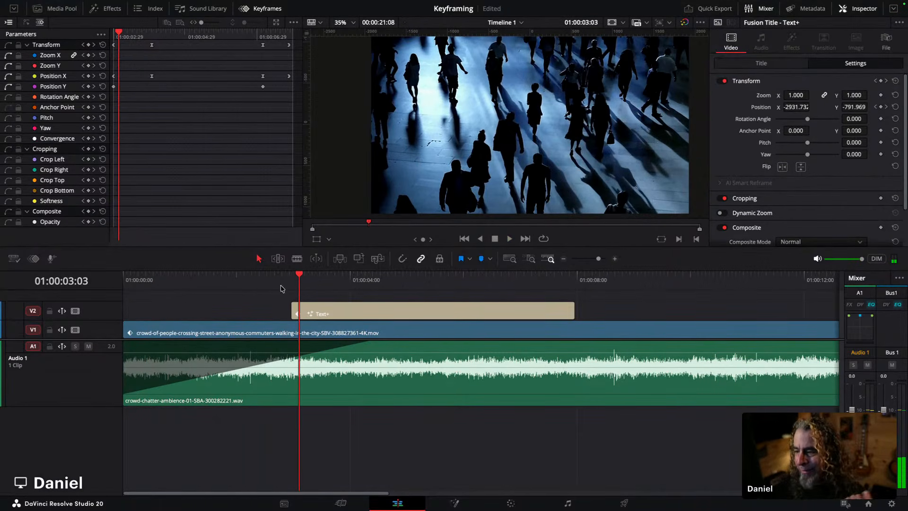
Step: Shorten the audio fade-in and try reshaping its curve
mouse_move(373, 344)
left_click_drag(373, 341, 337, 343)
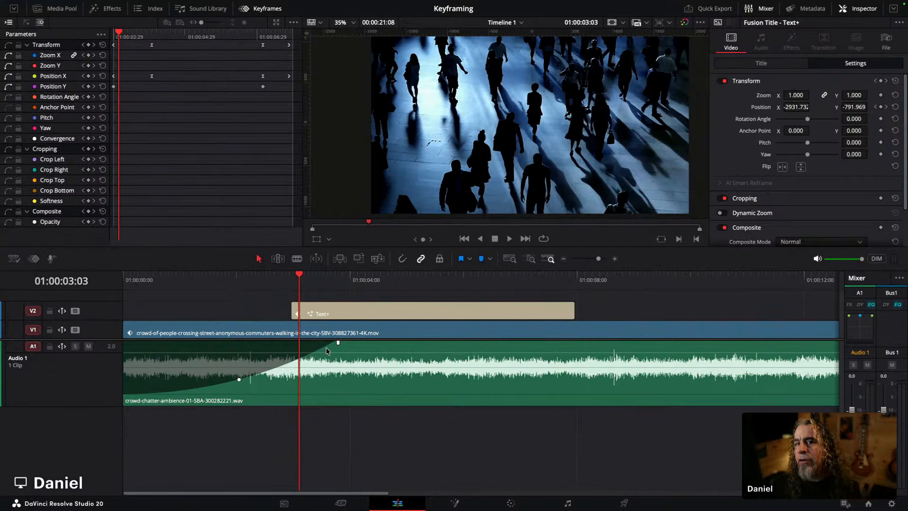
left_click_drag(239, 381, 246, 356)
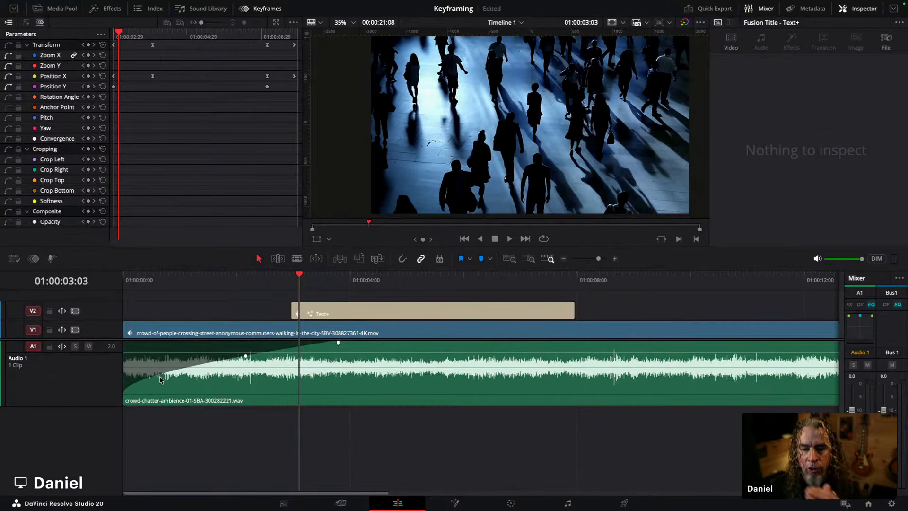
left_click_drag(245, 356, 238, 379)
Step: Replay the fade-in from the start, then remove the fade-in from the audio clip
left_click_drag(141, 279, 101, 275)
key("space")
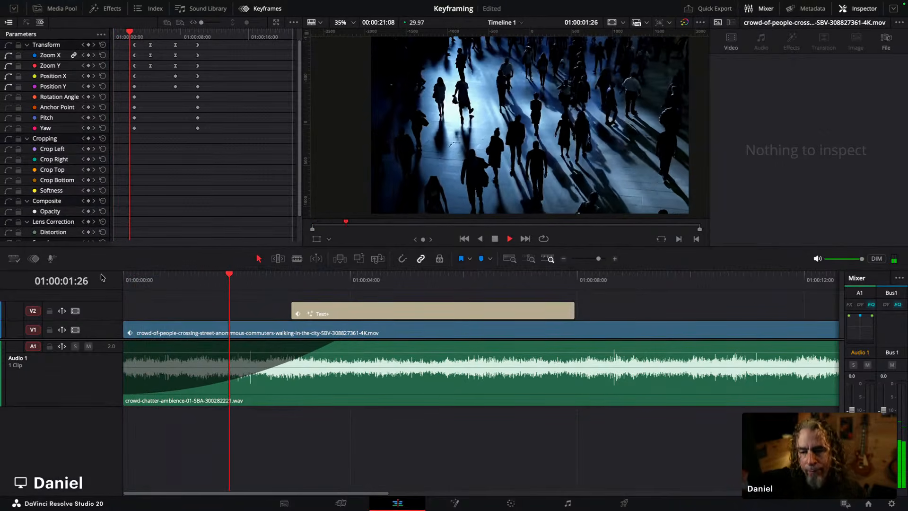
key("space")
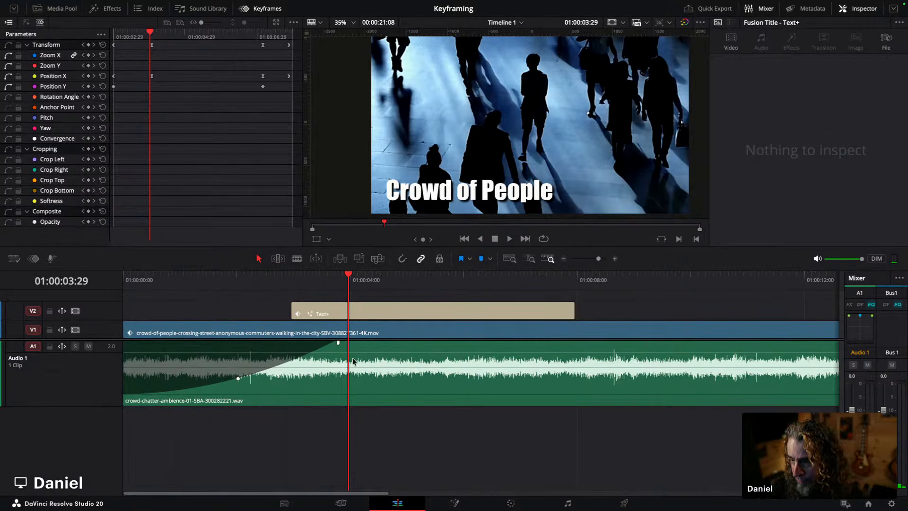
left_click_drag(337, 342, 124, 343)
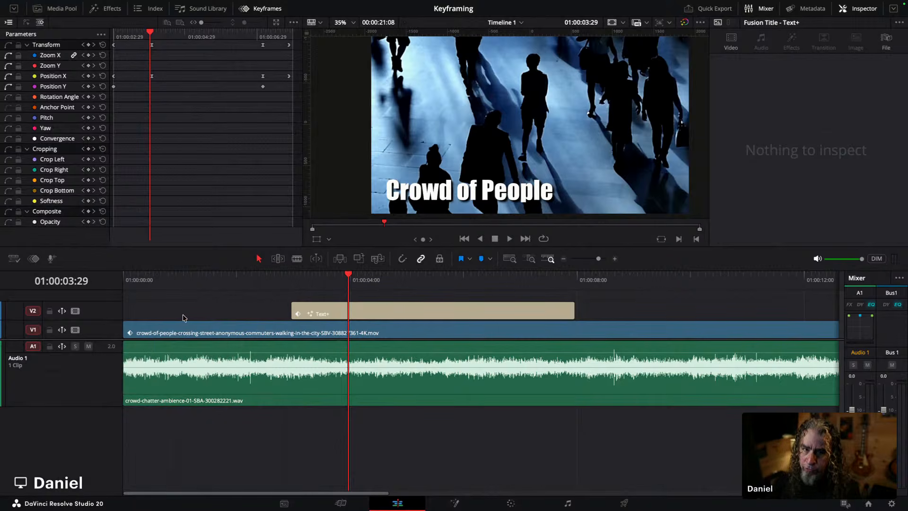
left_click_drag(135, 279, 102, 279)
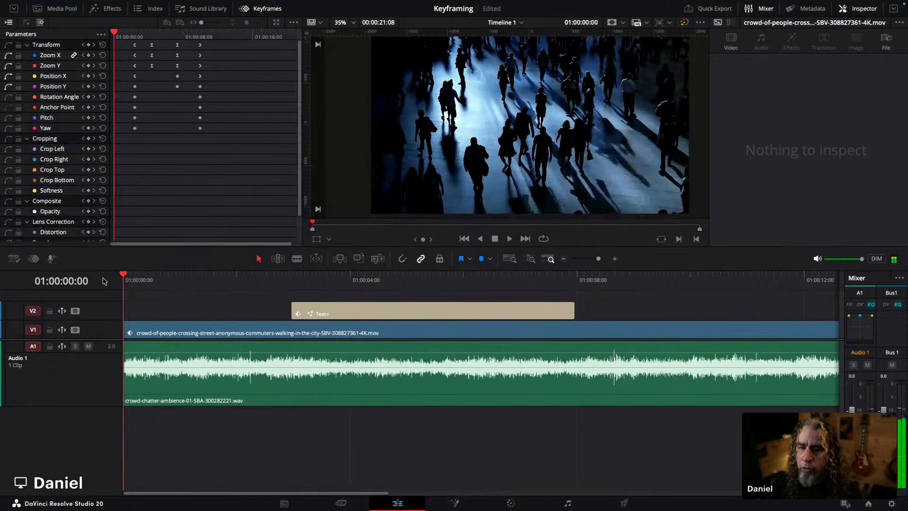
Step: Mute track A1 and set a -100 volume keyframe at the start of the audio clip
left_click(88, 347)
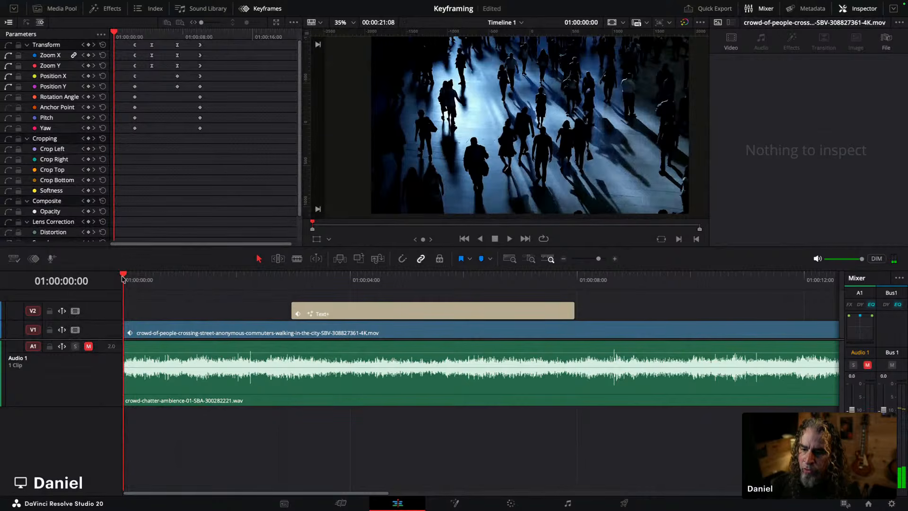
left_click(211, 384)
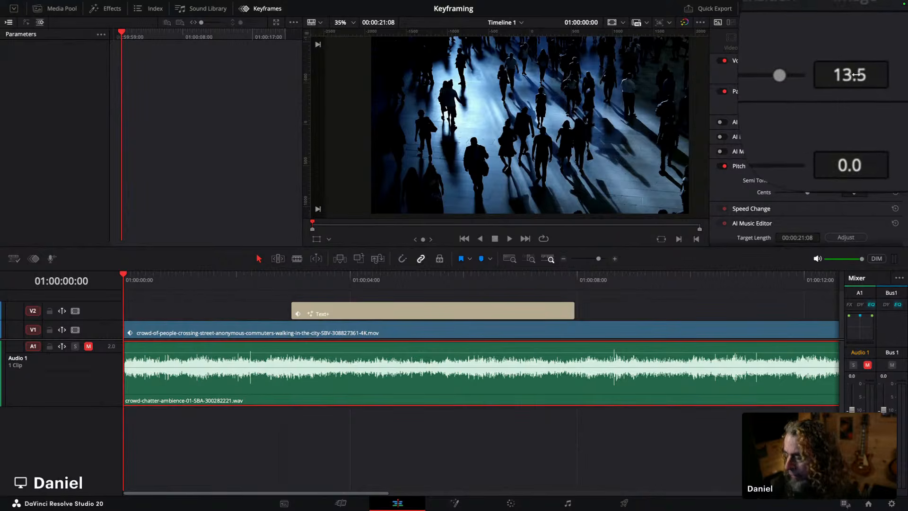
left_click_drag(830, 76, 740, 77)
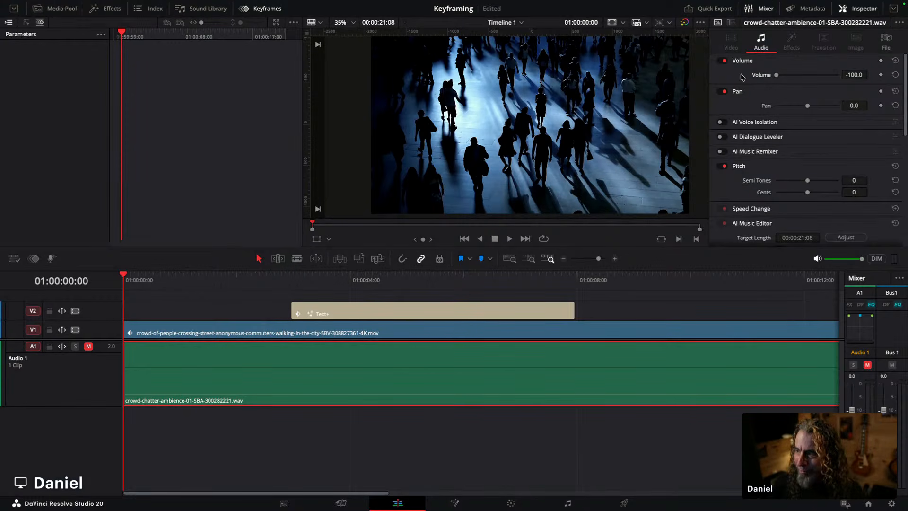
left_click(880, 74)
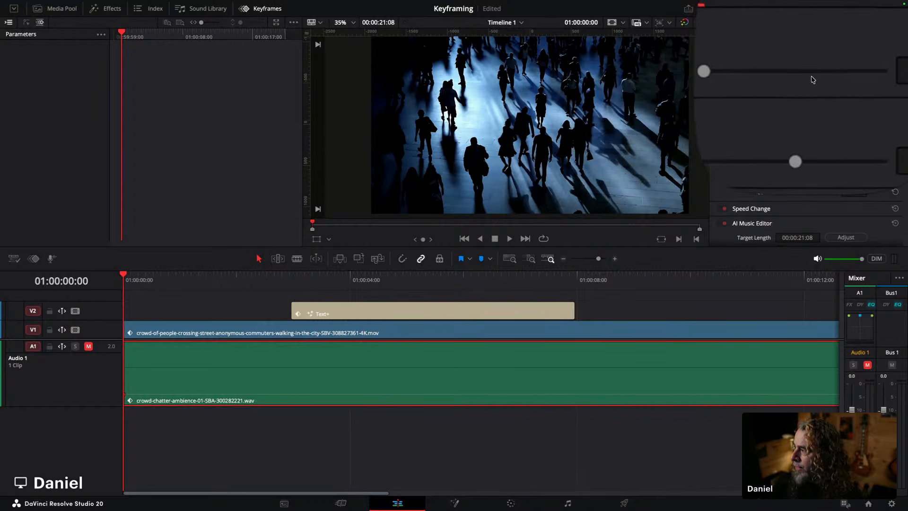
Step: Set the audio clip's volume to 13.5 at 01:00:02:18, creating a second volume keyframe
key("space")
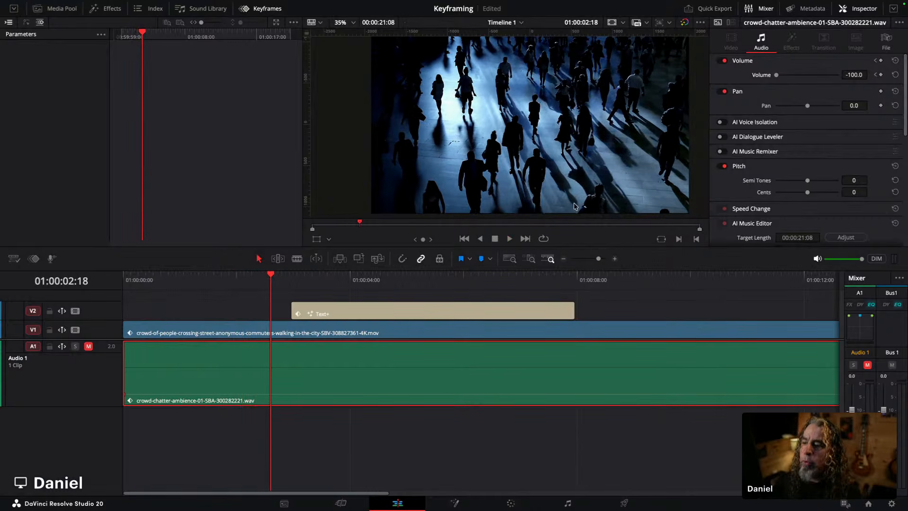
double_click(857, 74)
key("Up")
type("1")
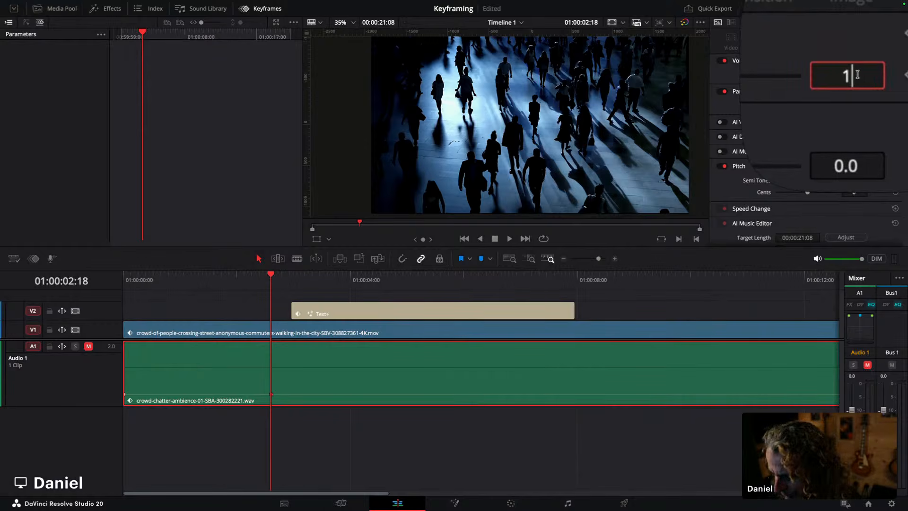
type("3.5")
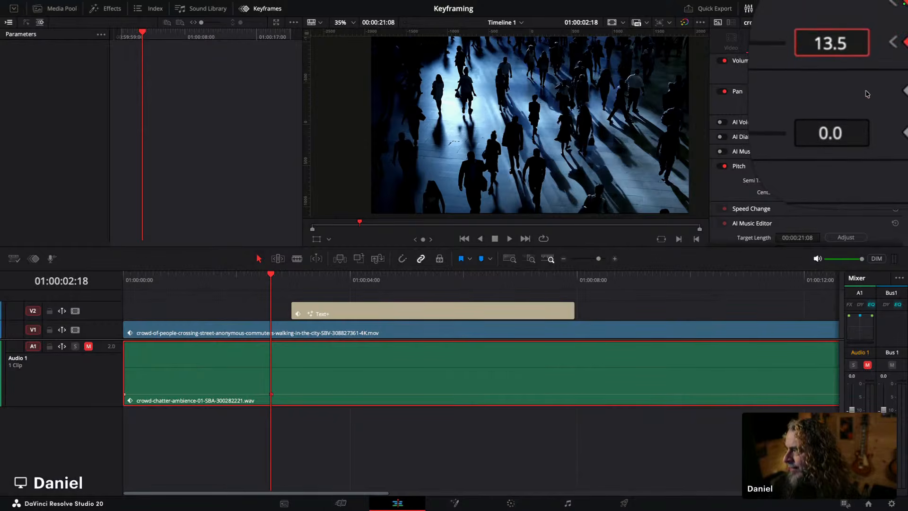
key("Return")
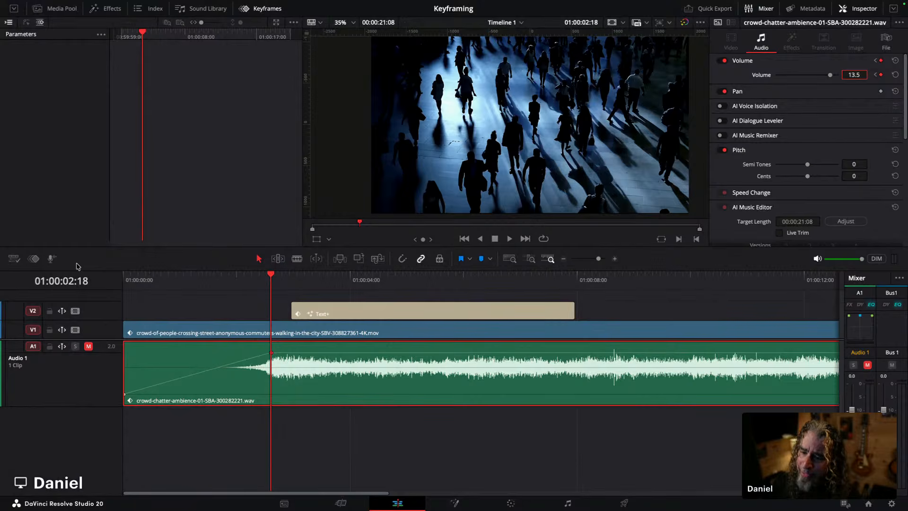
Step: Open the audio volume keyframe track, jump between its two keyframes, and close it
left_click(33, 258)
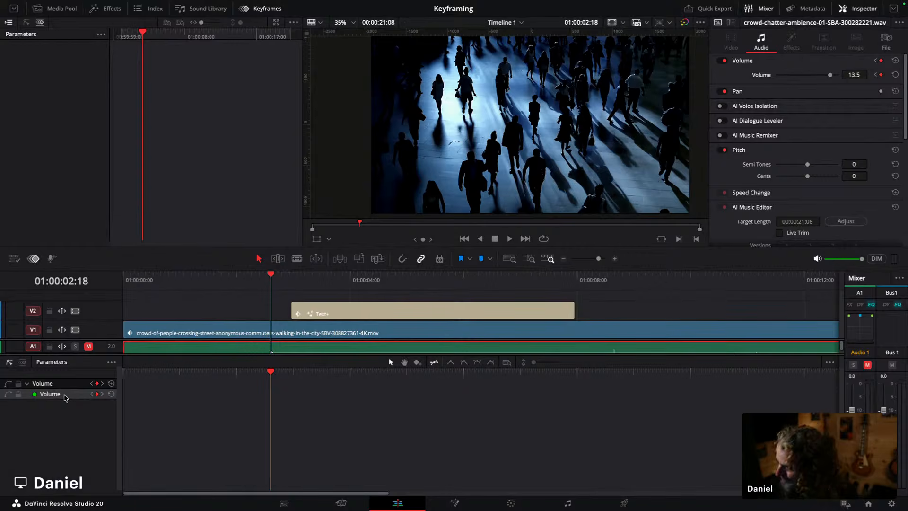
left_click(91, 394)
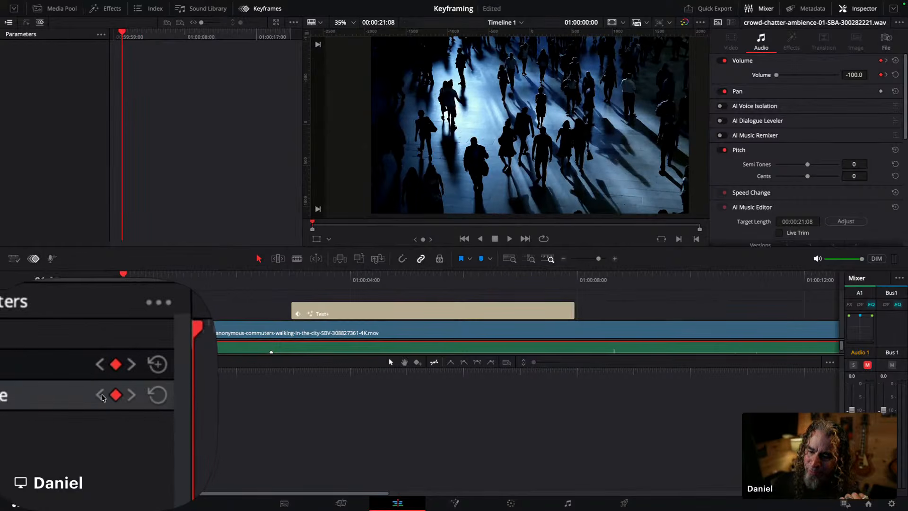
left_click(102, 393)
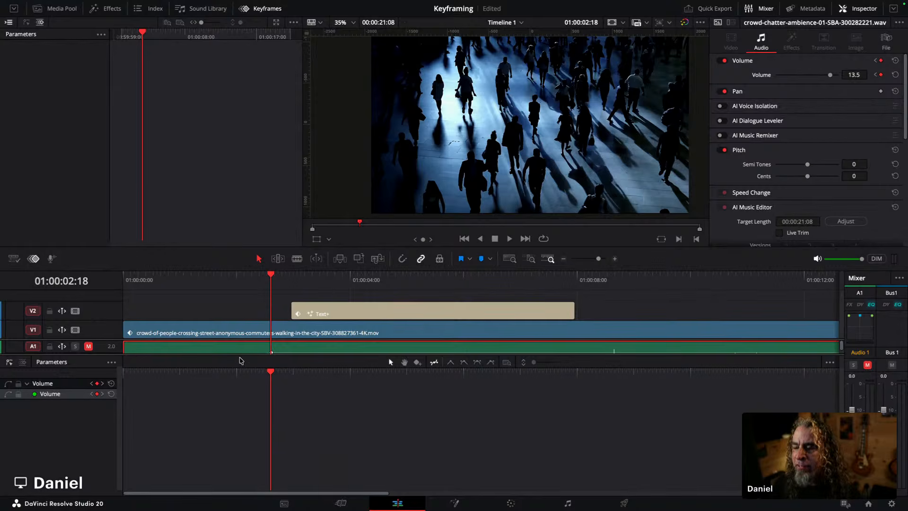
left_click(34, 258)
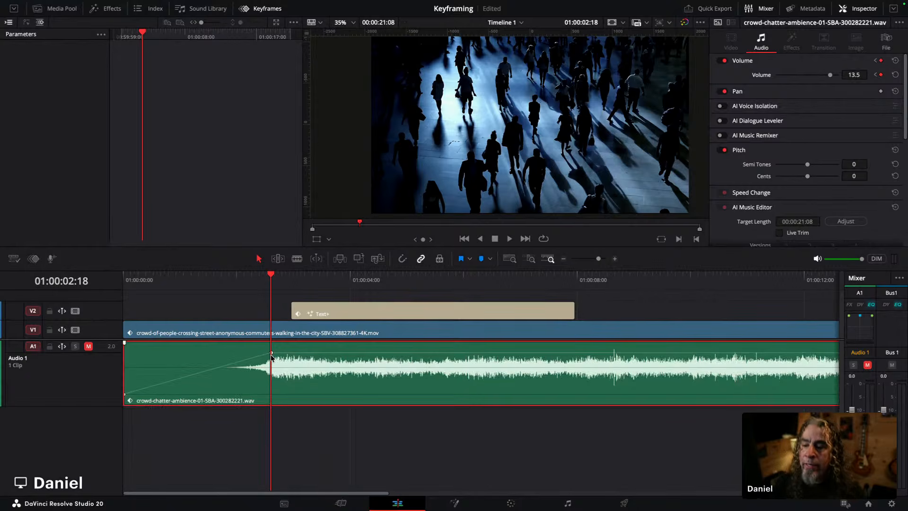
Step: Raise the second volume keyframe to 15.5 and step between keyframes in the keyframe track
mouse_move(272, 353)
left_mouse_down()
mouse_move(289, 362)
mouse_move(270, 351)
left_mouse_up()
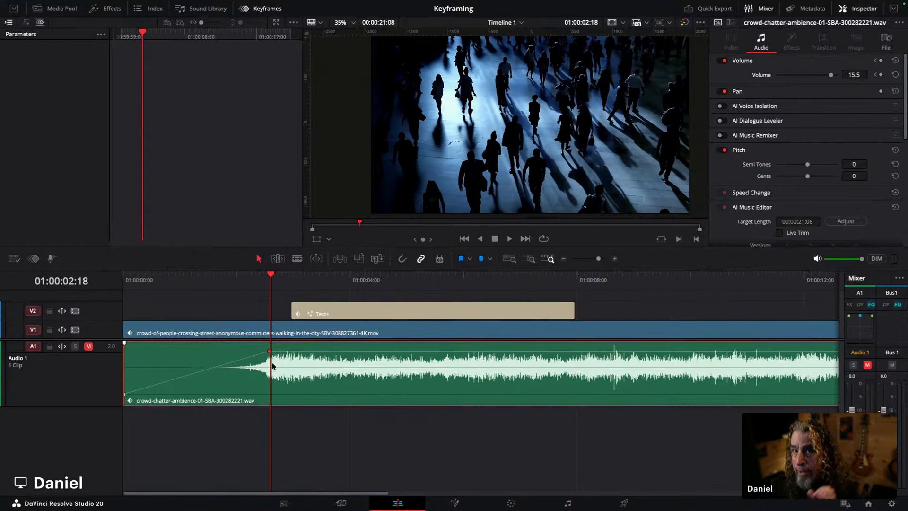
left_click(33, 258)
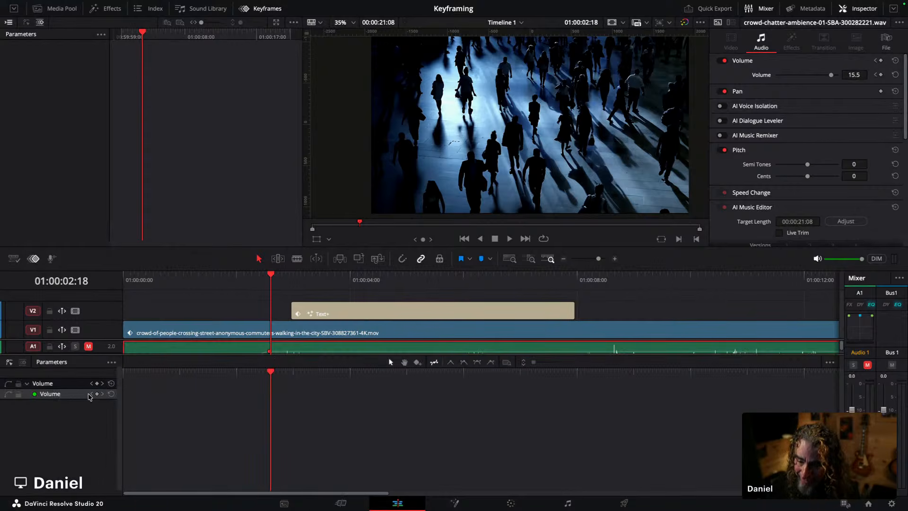
left_click(91, 394)
left_click(97, 393)
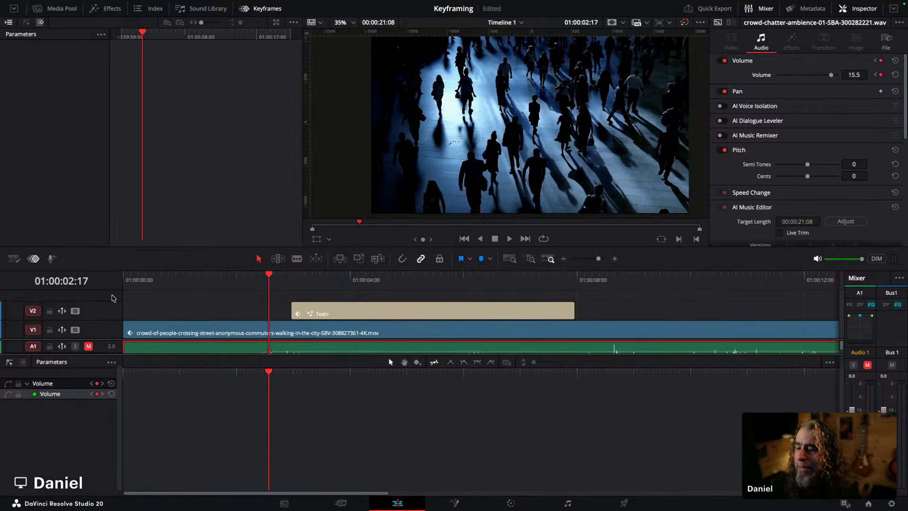
left_click(38, 258)
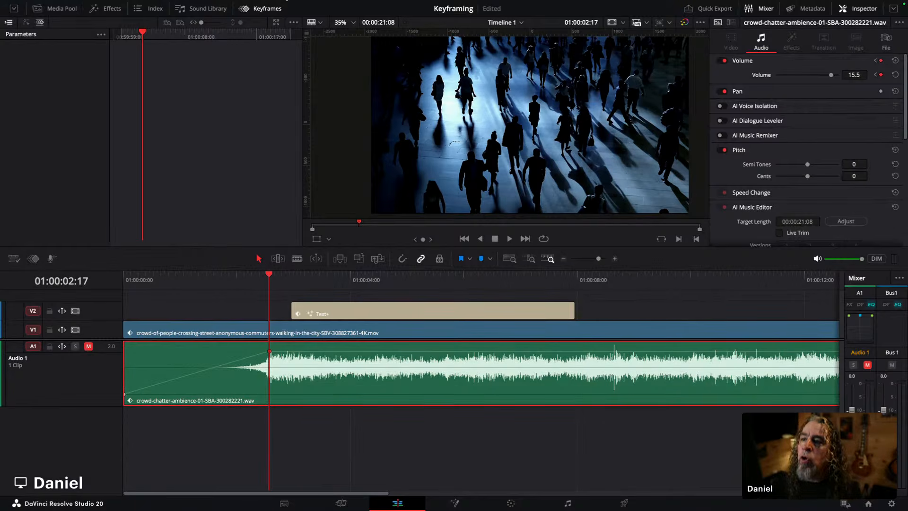
left_click(261, 10)
left_click(256, 10)
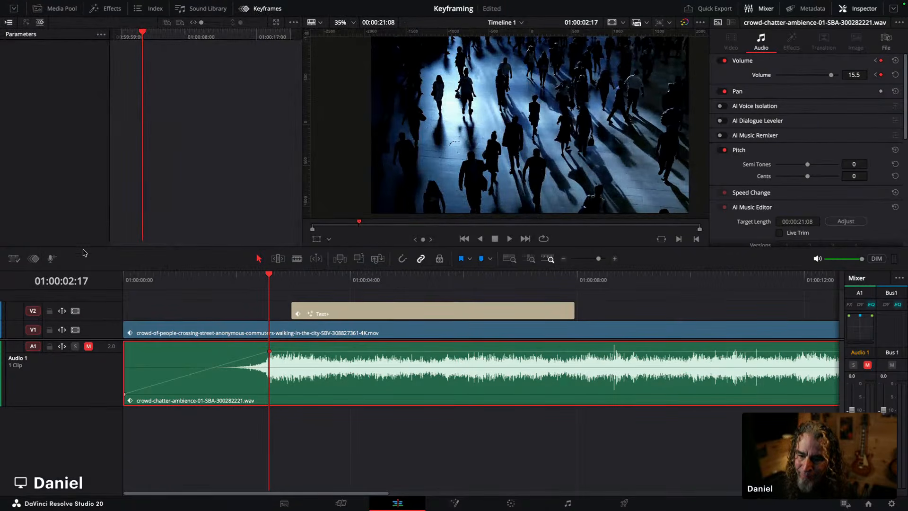
left_click(33, 258)
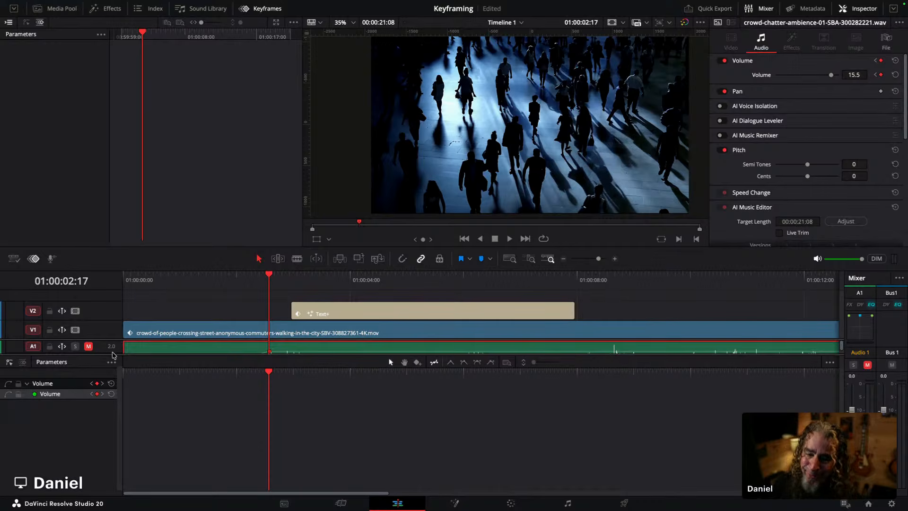
left_click(33, 258)
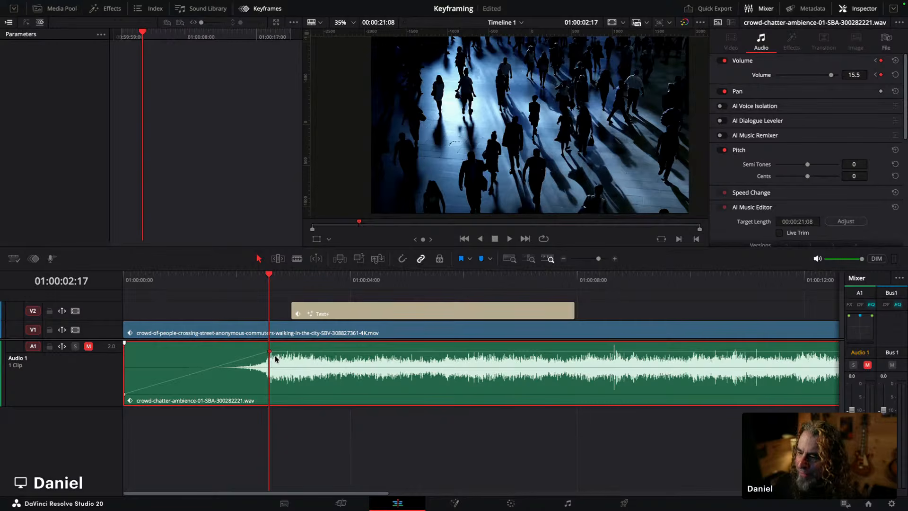
Step: Set the second volume keyframe to 16.2 and play the volume ramp from the start
left_click_drag(270, 352, 264, 347)
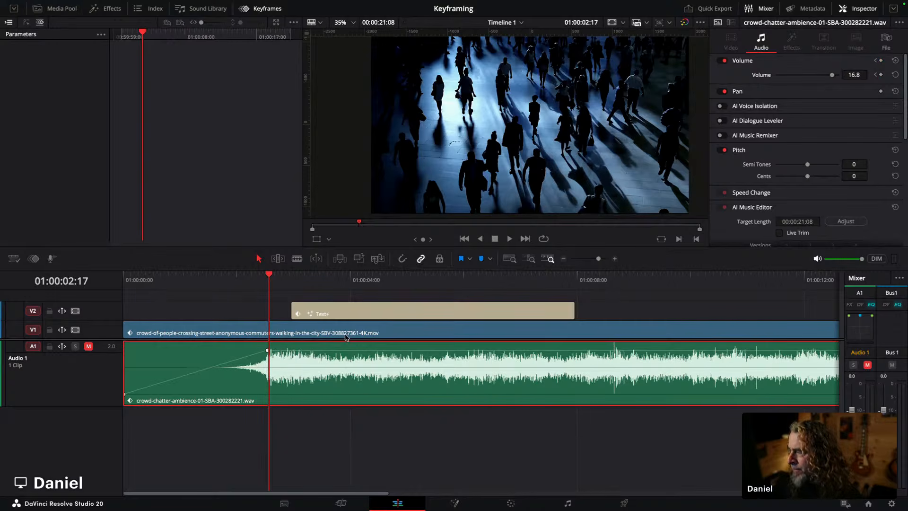
left_click_drag(267, 351, 268, 353)
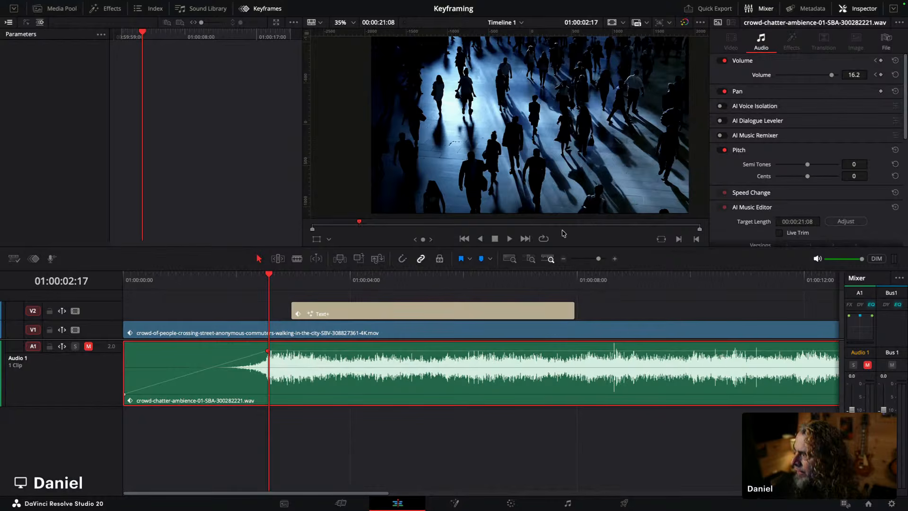
left_click(253, 281)
left_click_drag(253, 280, 242, 283)
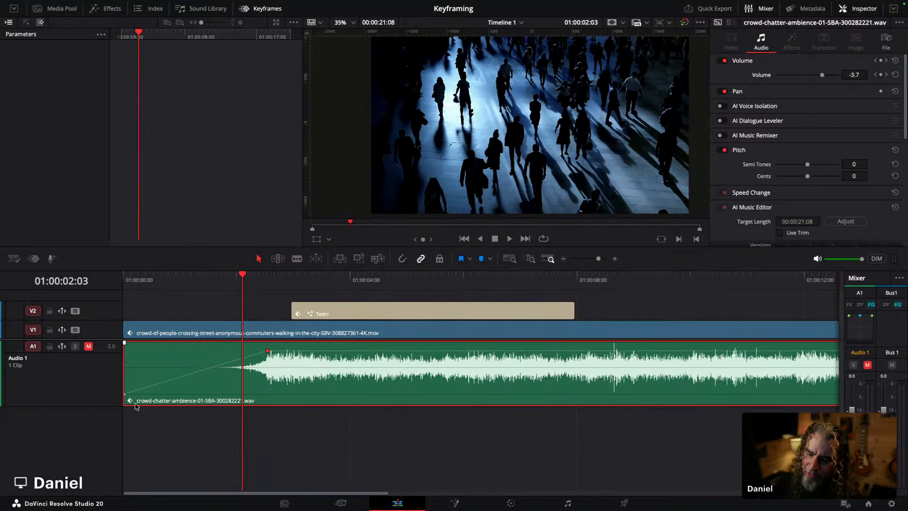
left_click_drag(138, 281, 118, 277)
key("space")
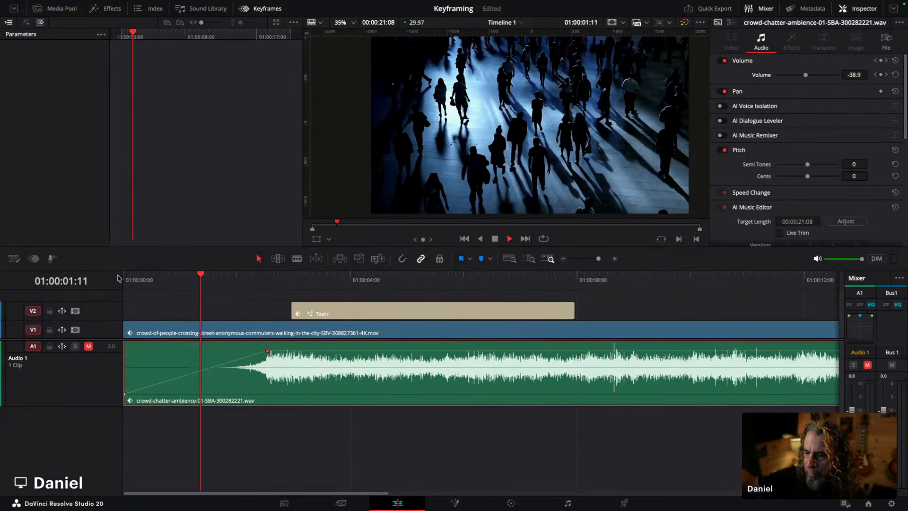
key("space")
Step: Unmute track A1, play the volume ramp from the start, and jump back to the second keyframe
left_click(88, 346)
left_click(136, 280)
left_click_drag(137, 280, 124, 279)
key("space")
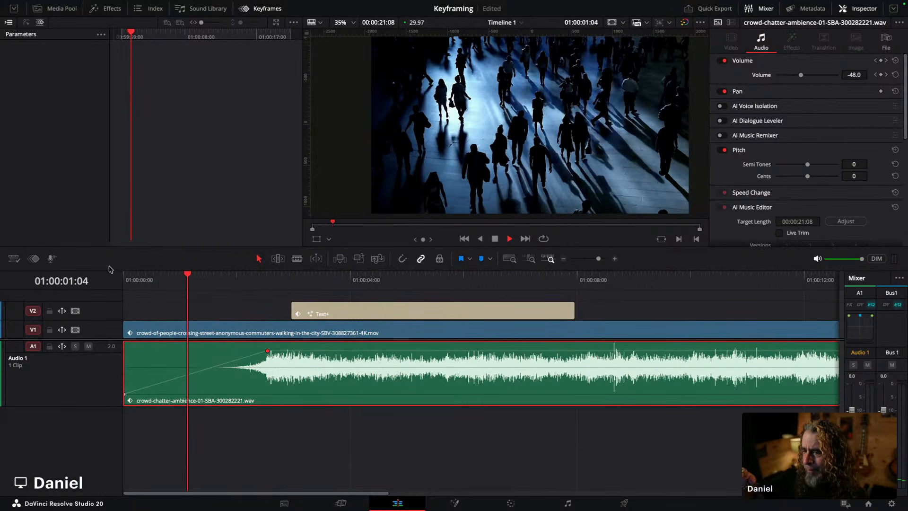
key("space")
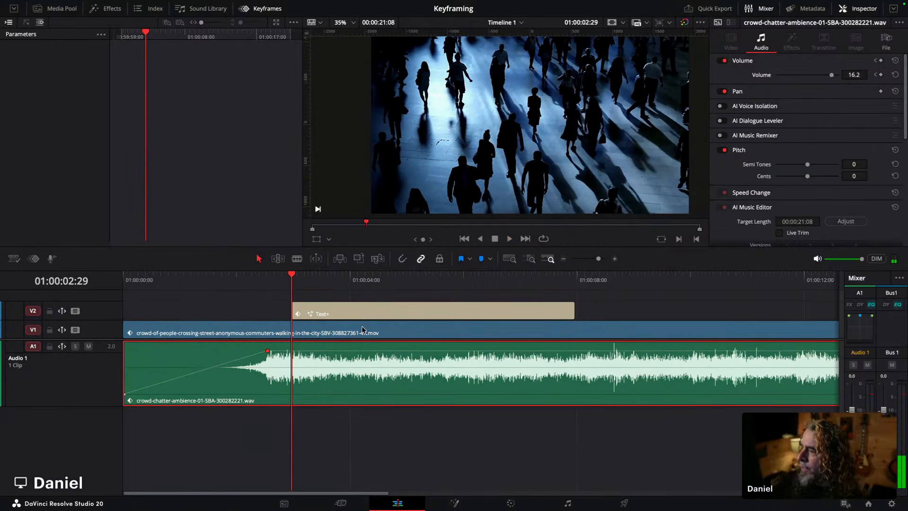
left_click(875, 76)
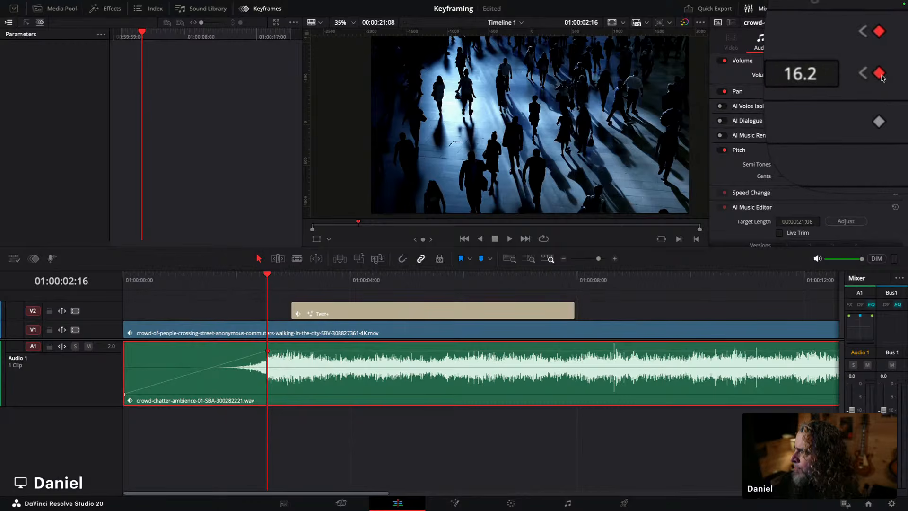
Step: Apply Ease In to the second volume keyframe and Ease Out to the first volume keyframe
right_click(880, 75)
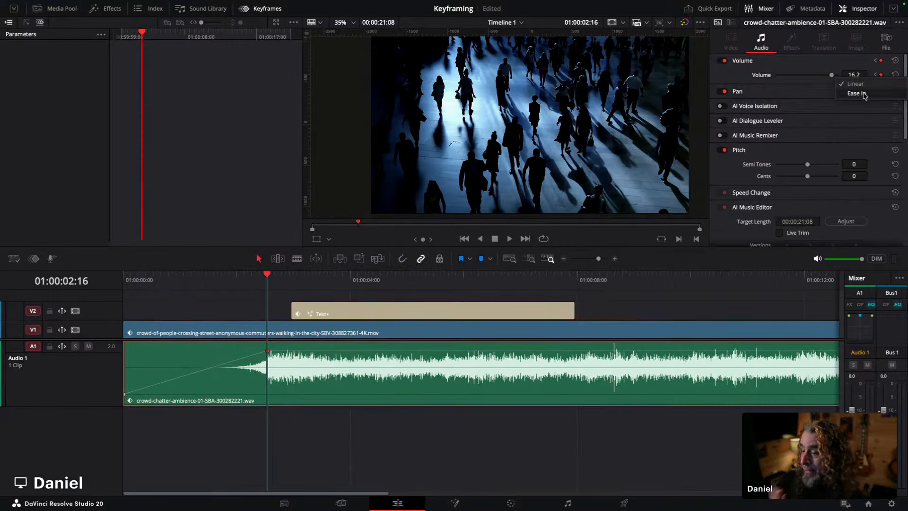
left_click(863, 94)
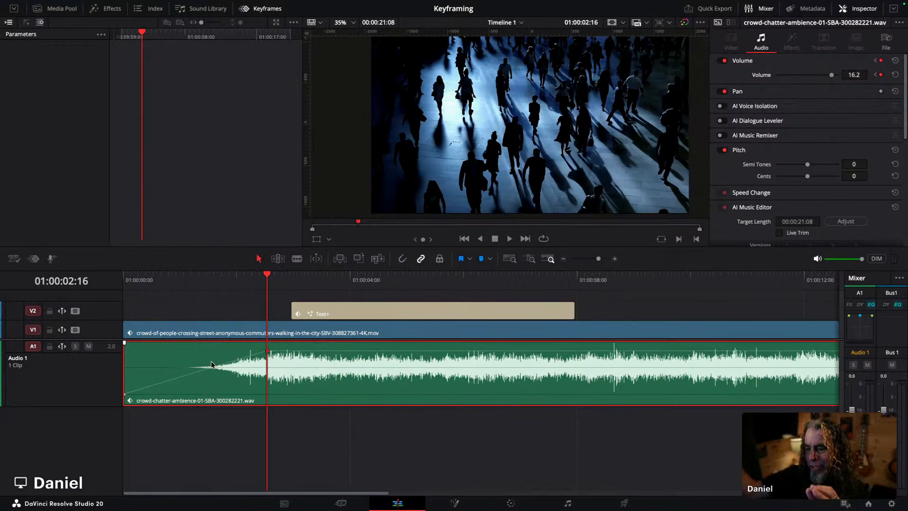
left_click(875, 75)
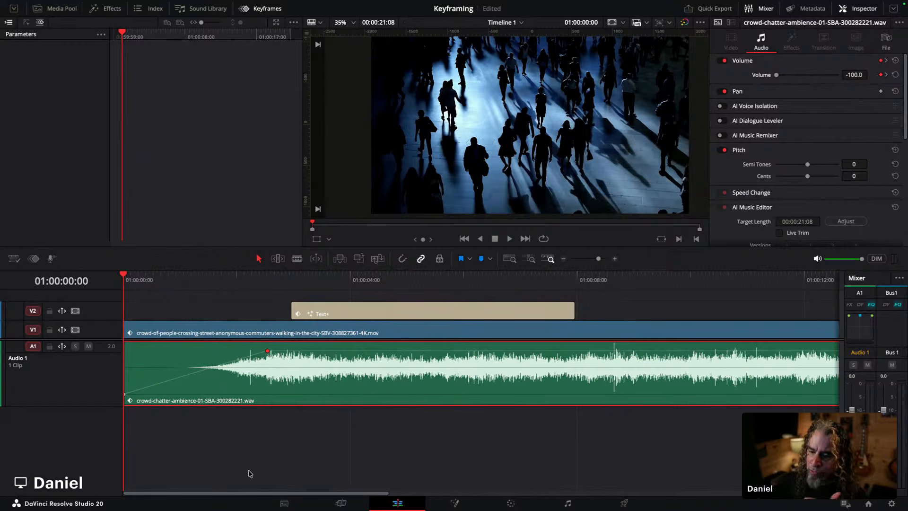
right_click(881, 75)
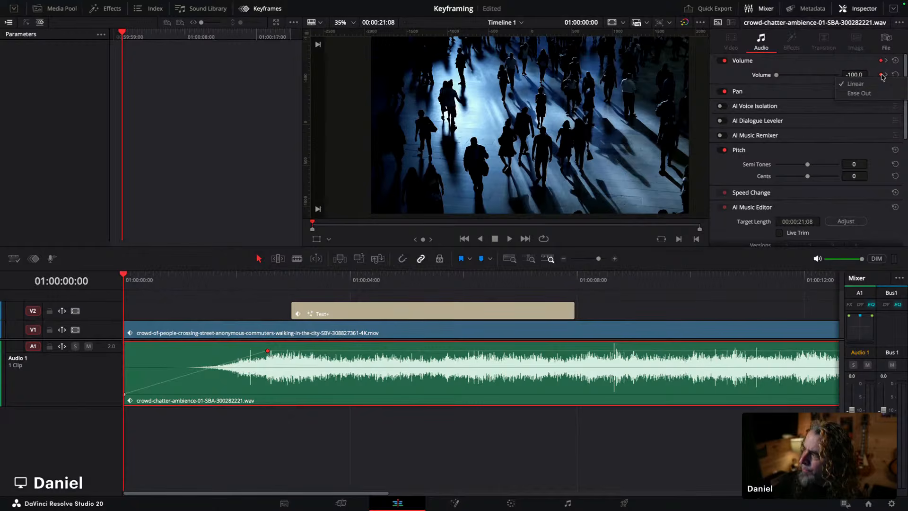
left_click(870, 95)
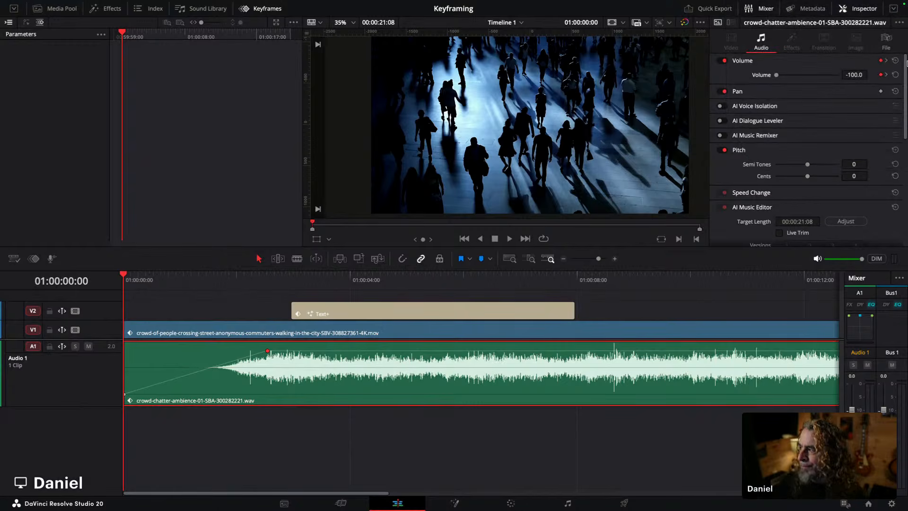
Step: Check the easing option of the second volume keyframe on the audio clip
right_click(268, 350)
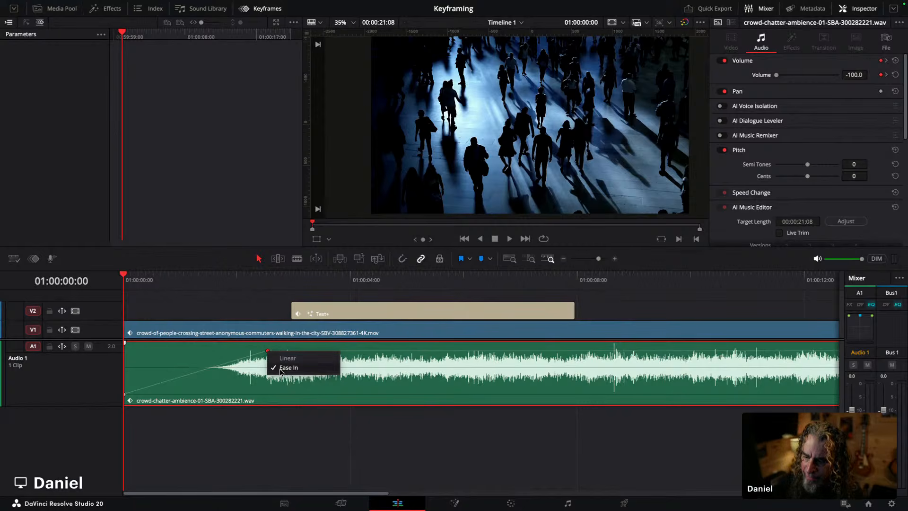
left_click(124, 396)
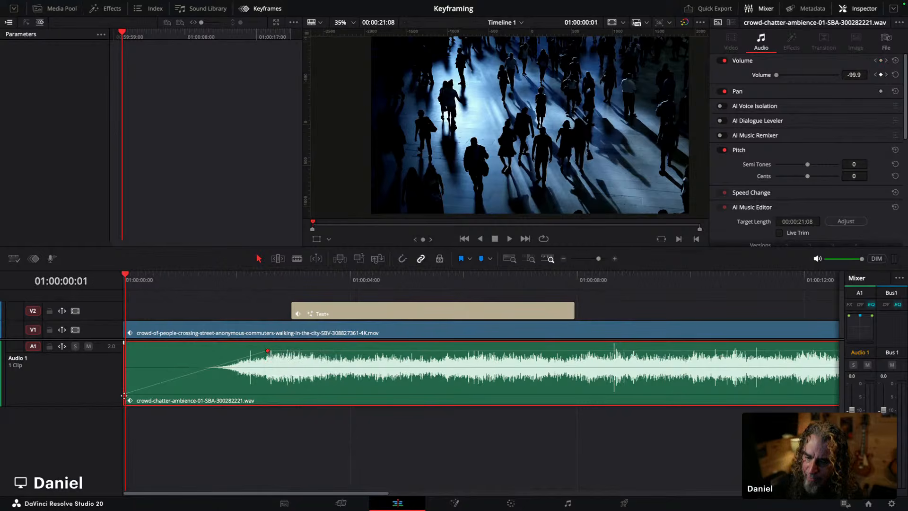
left_click(124, 394)
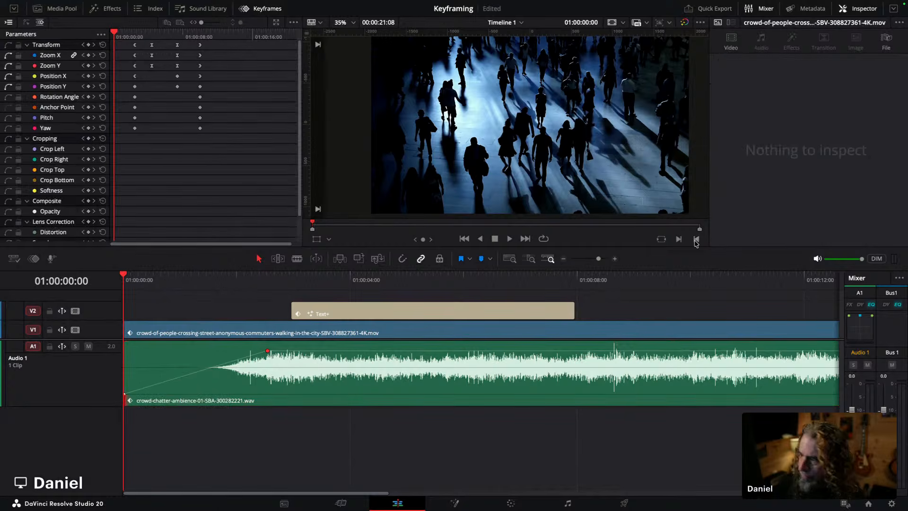
Step: Zoom into the clip start and drag the first volume keyframe about one frame later
left_click_drag(599, 260, 606, 260)
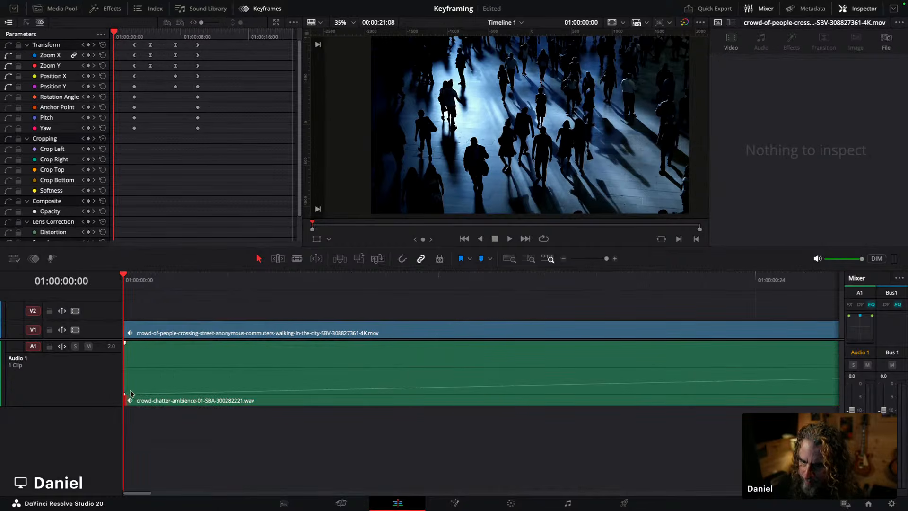
left_click(223, 274)
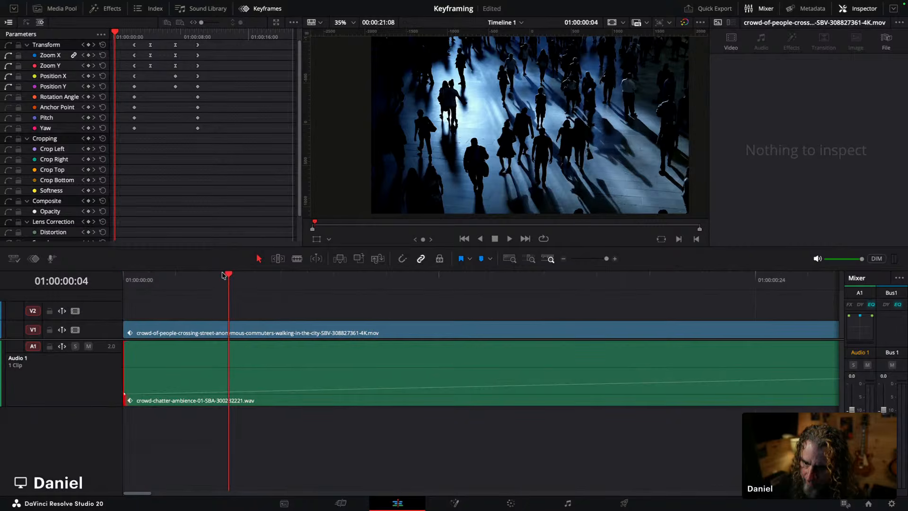
right_click(123, 394)
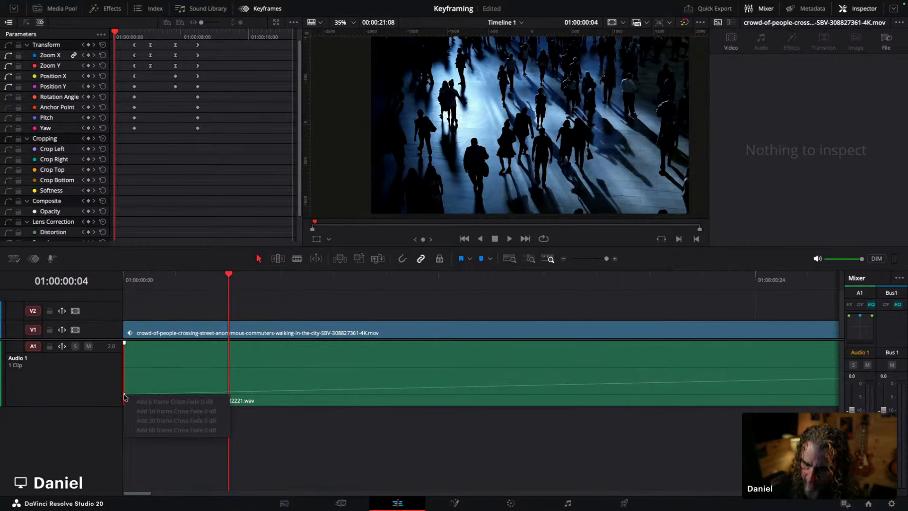
left_click(125, 394)
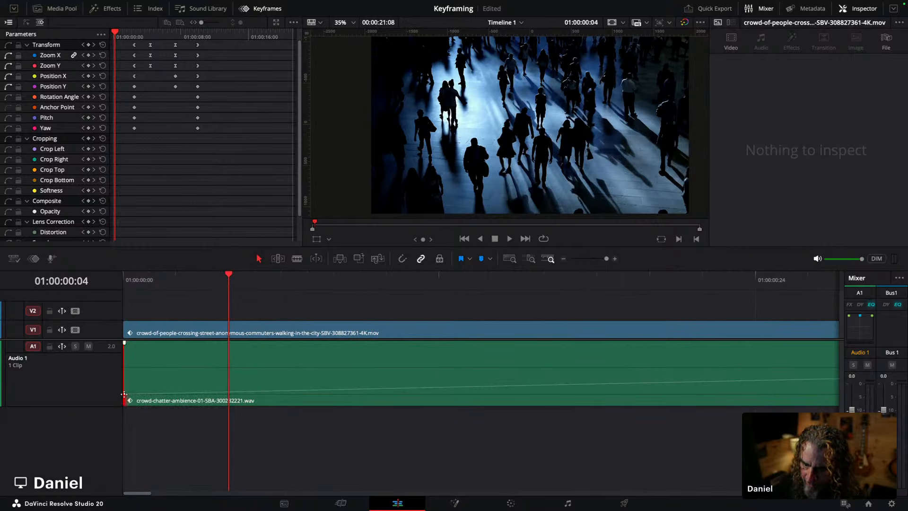
left_click_drag(123, 394, 150, 392)
Step: Switch the first volume keyframe's easing to Linear and back to Ease Out
right_click(150, 393)
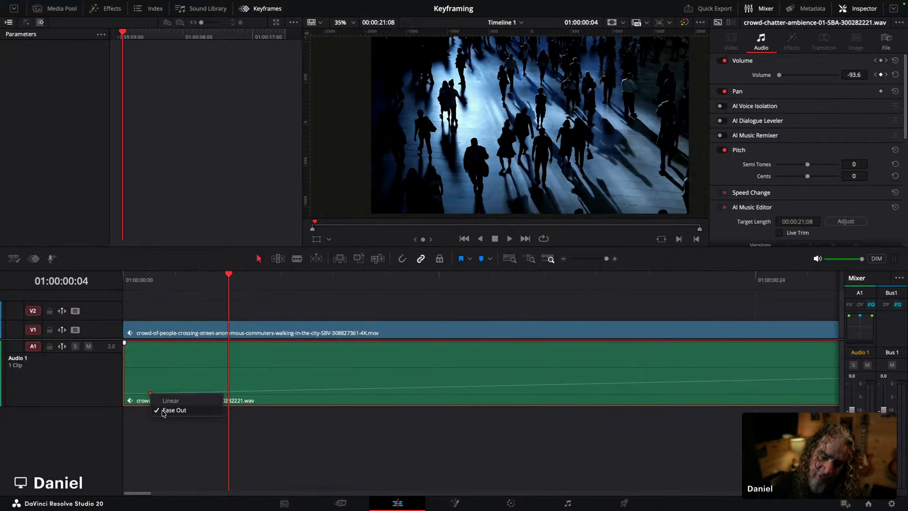
left_click(166, 409)
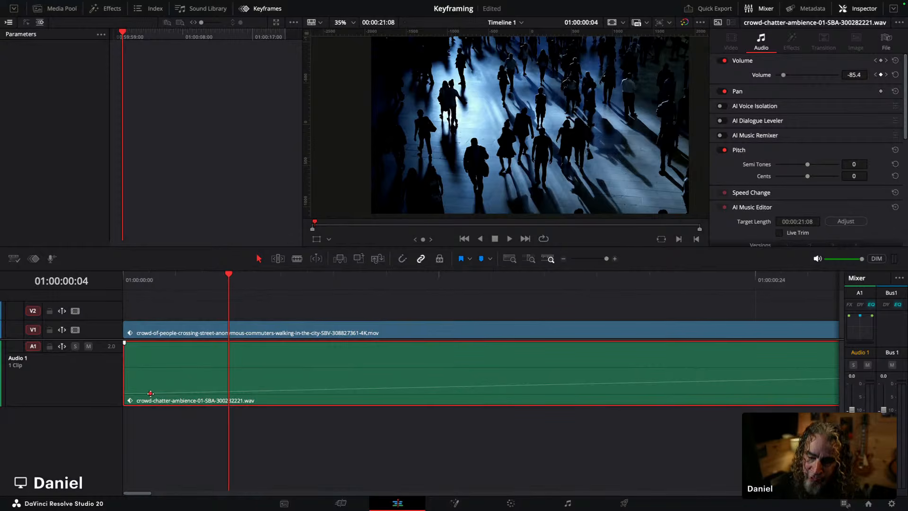
right_click(150, 394)
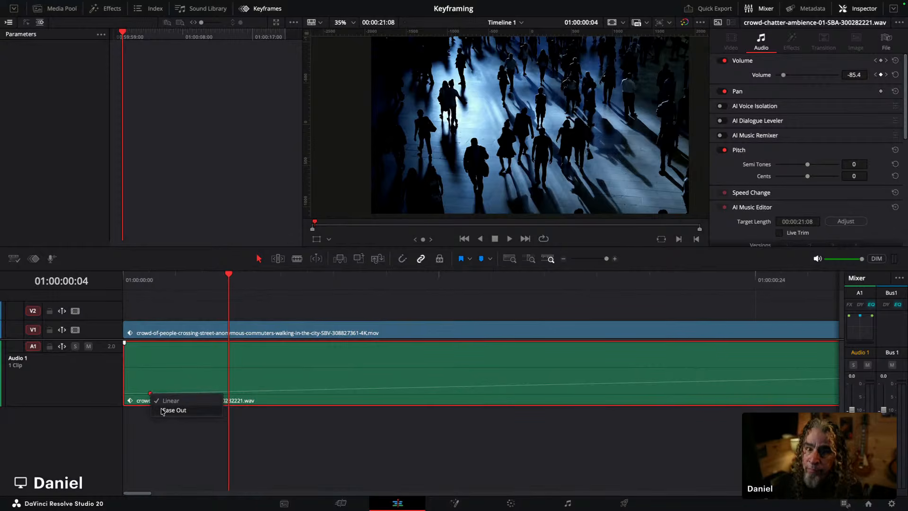
left_click(162, 410)
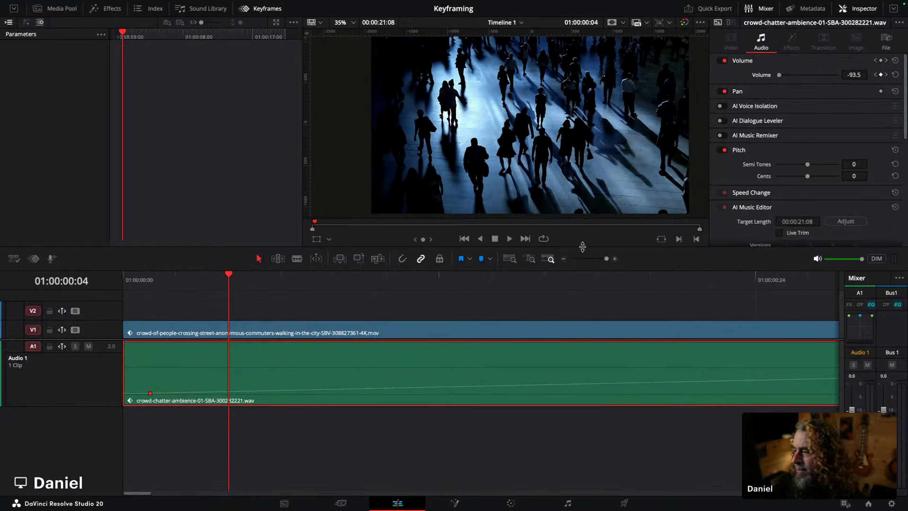
Step: Zoom the timeline back out, open the audio keyframe track, and jump to the second volume keyframe
left_click(600, 259)
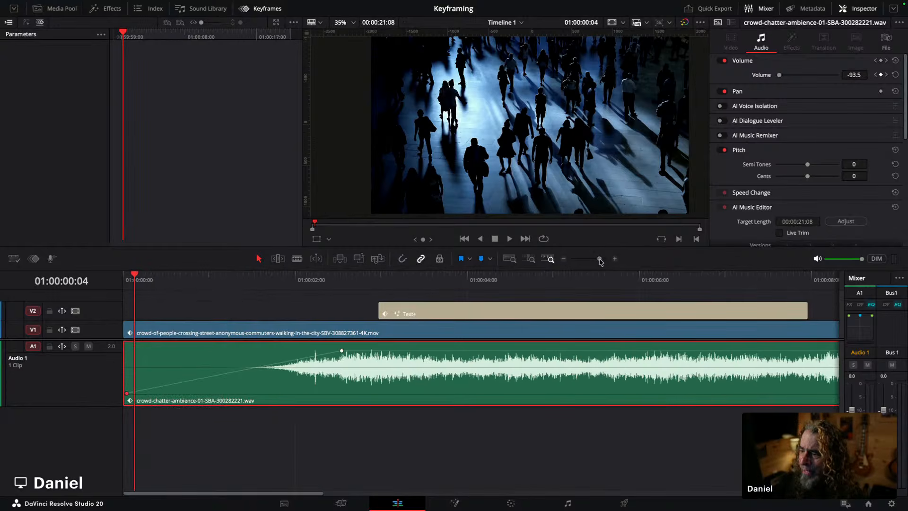
left_click(343, 351)
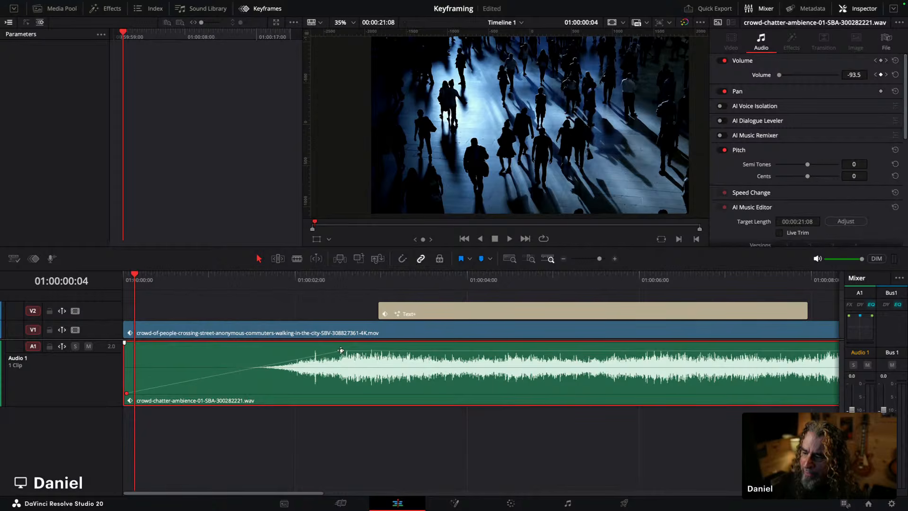
left_click(33, 259)
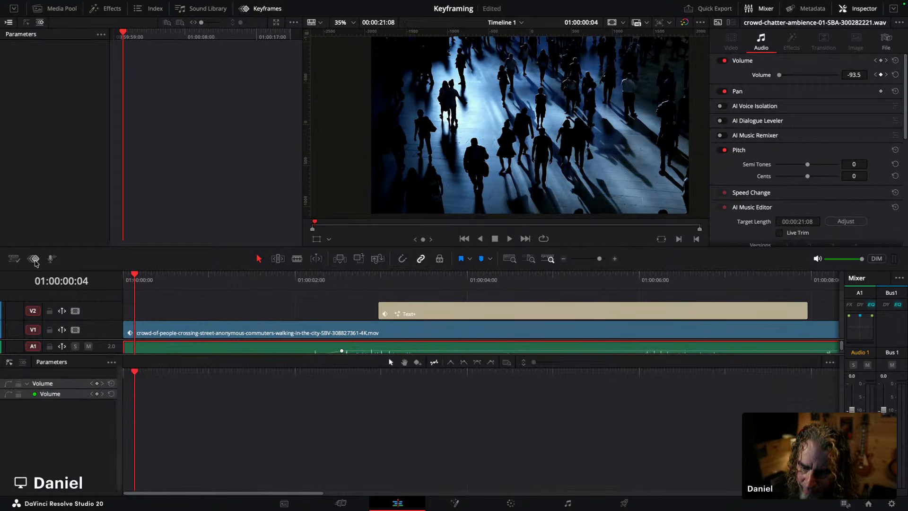
left_click(103, 395)
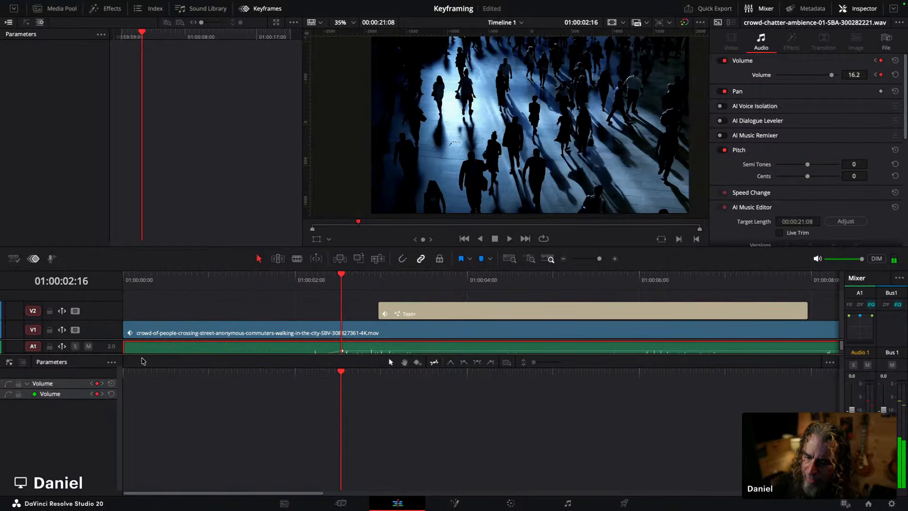
Step: Enlarge the keyframe track and set the second volume keyframe's interpolation to Linear
left_click_drag(141, 356, 142, 413)
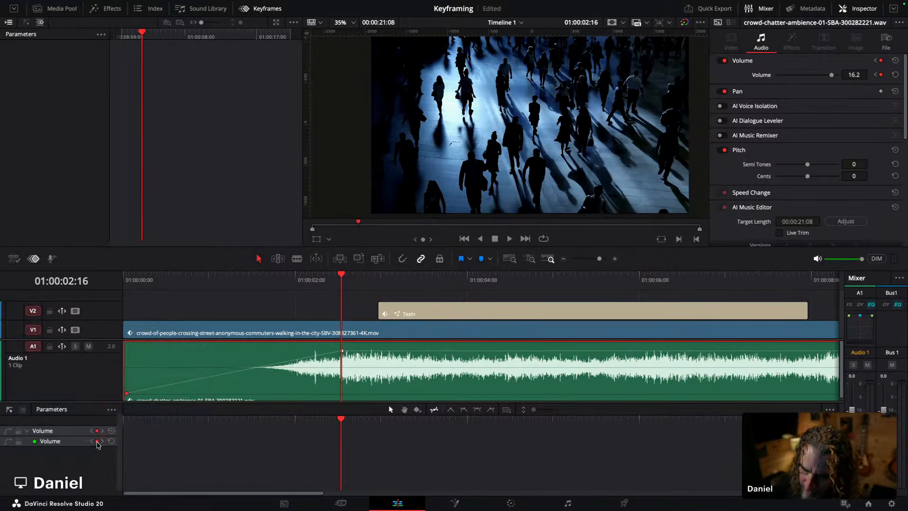
left_click(96, 441)
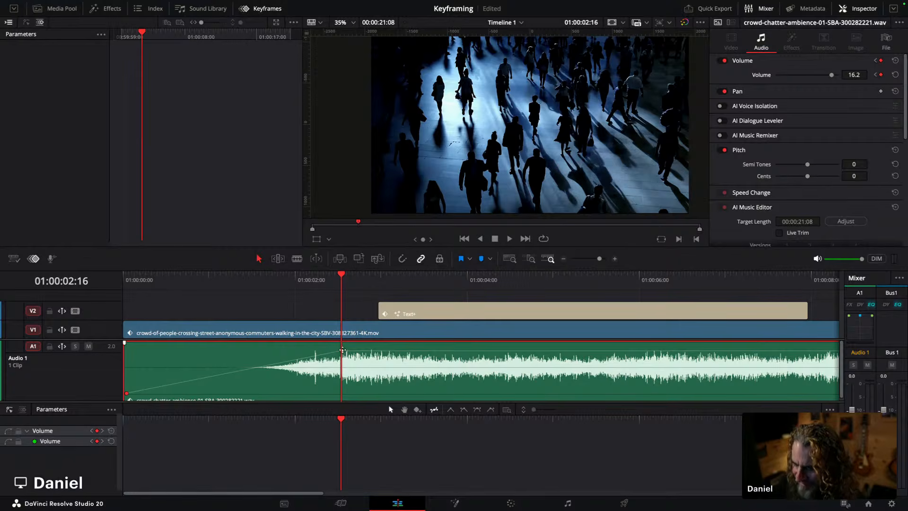
right_click(342, 350)
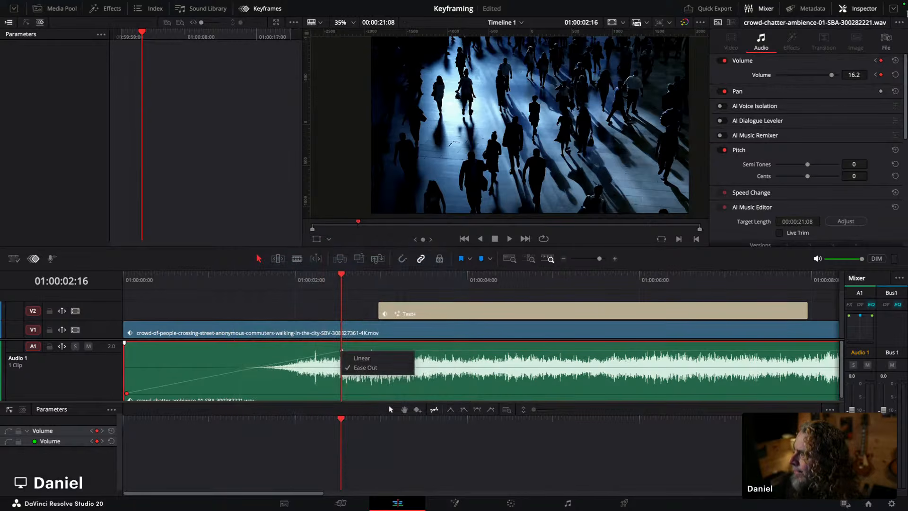
right_click(880, 75)
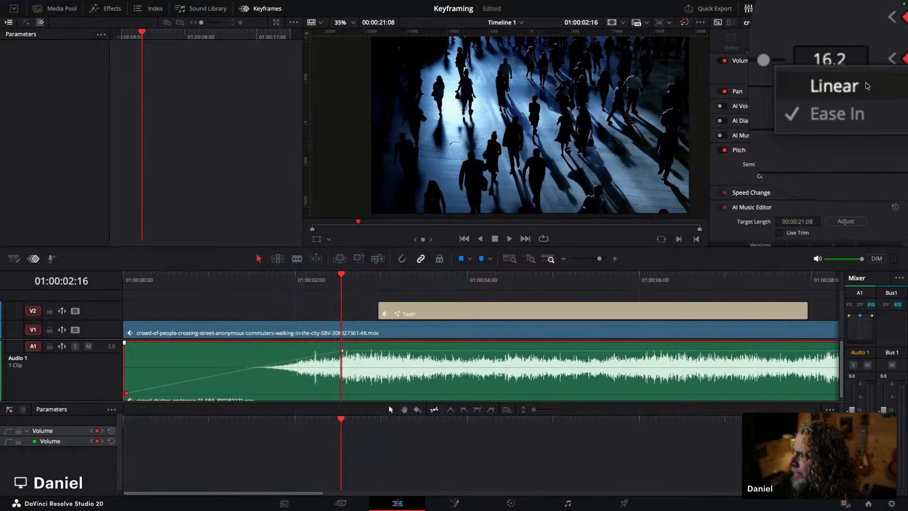
left_click(821, 90)
Step: Play the volume ramp, close the keyframe track, and return the playhead to the second keyframe
key("space")
key("space")
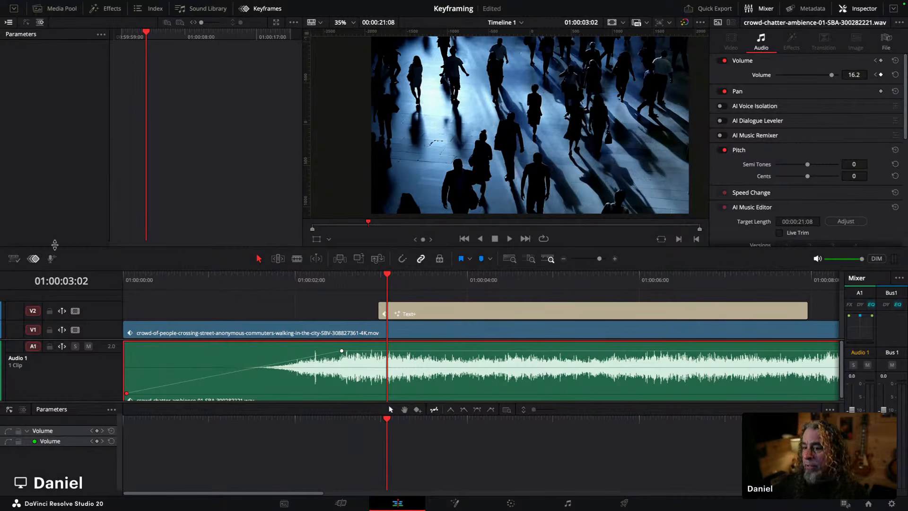
left_click(36, 258)
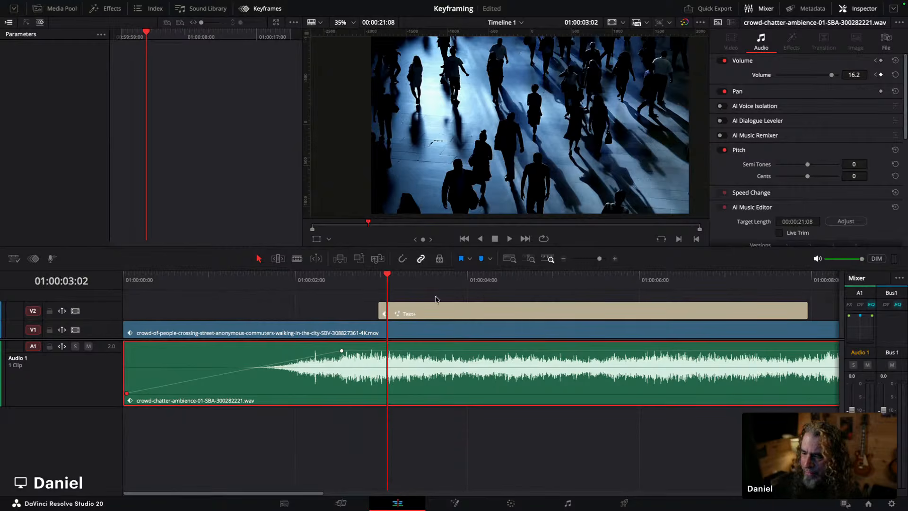
left_click_drag(371, 288, 341, 287)
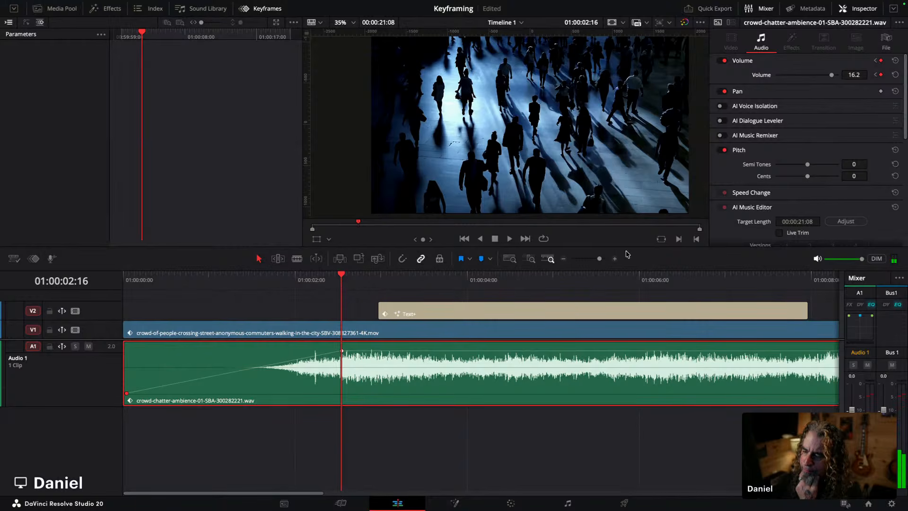
Step: Keyframe the audio Pan at 0.0 at the second volume keyframe and at 100.0 at 01:00:05:00
left_click(780, 93)
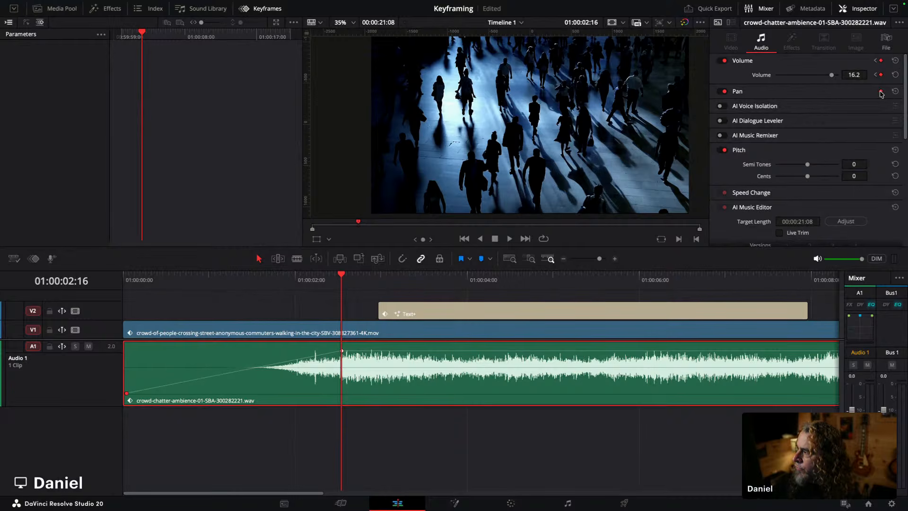
left_click(836, 97)
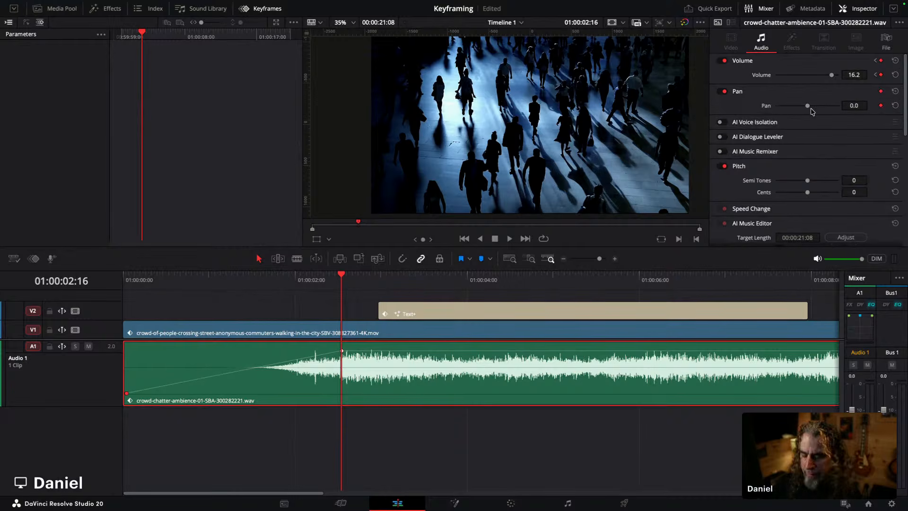
left_click_drag(437, 282, 553, 282)
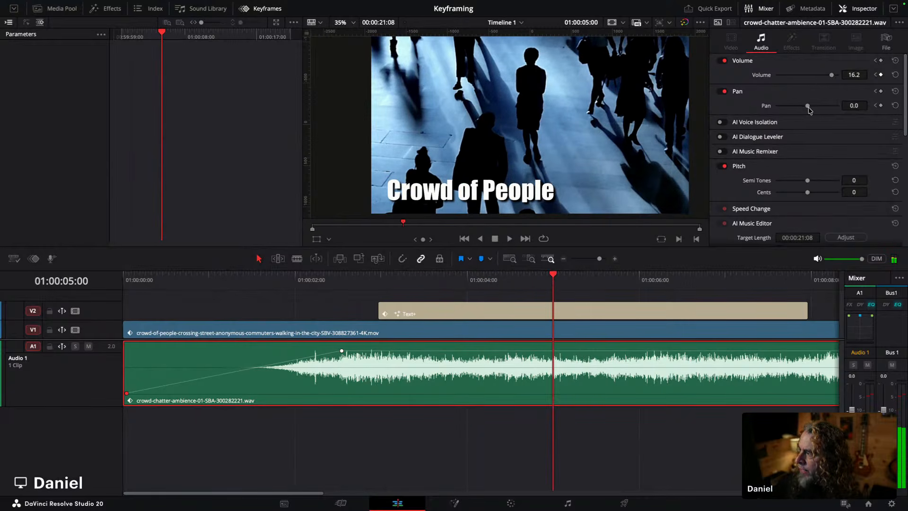
left_click_drag(807, 106, 839, 106)
left_click(881, 106)
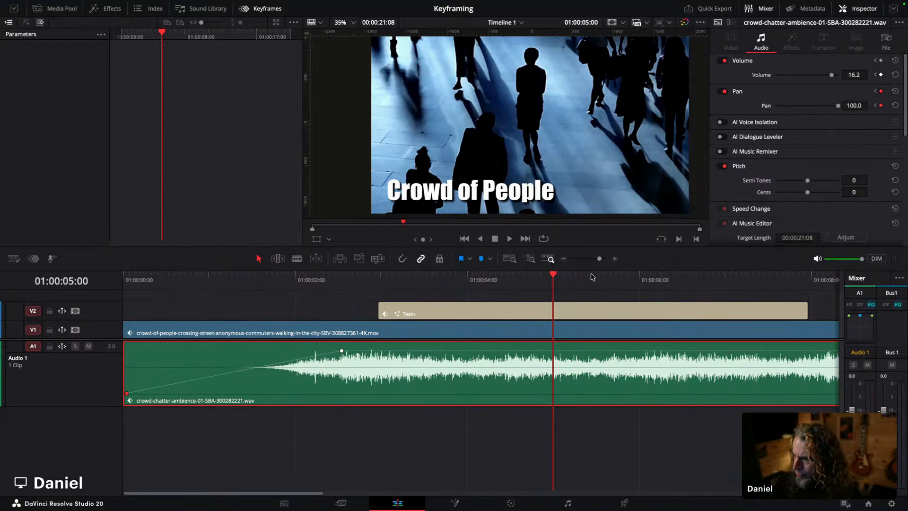
Step: Open the keyframe track and display the volume and pan keyframe curves
left_click_drag(557, 275, 565, 275)
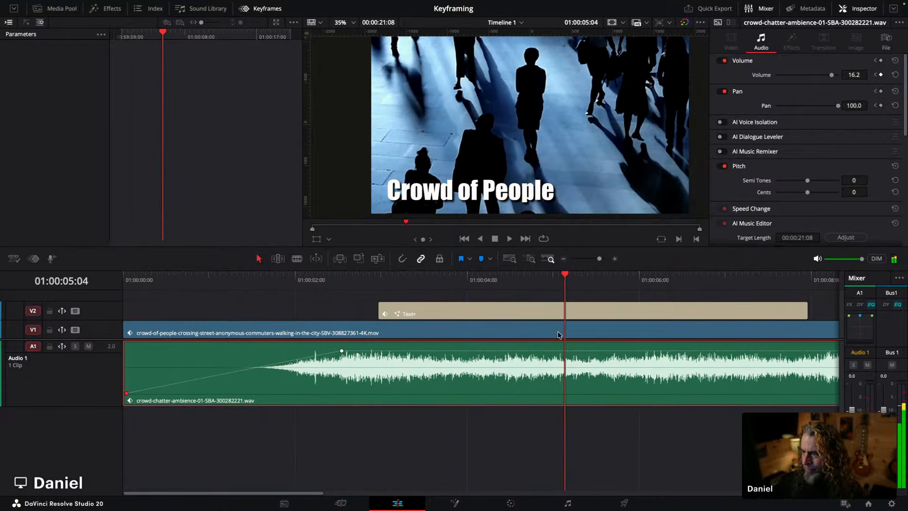
left_click(34, 259)
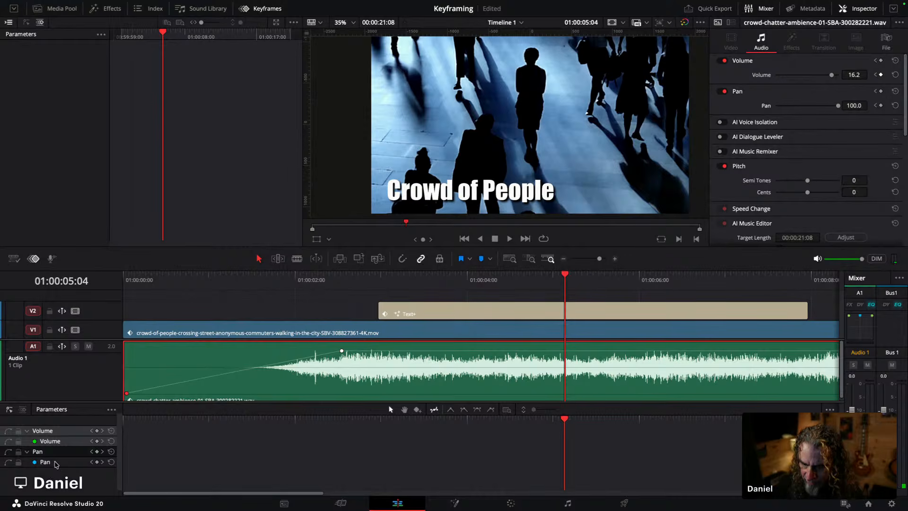
left_click(10, 463)
left_click(8, 463)
left_click(10, 462)
left_click(7, 441)
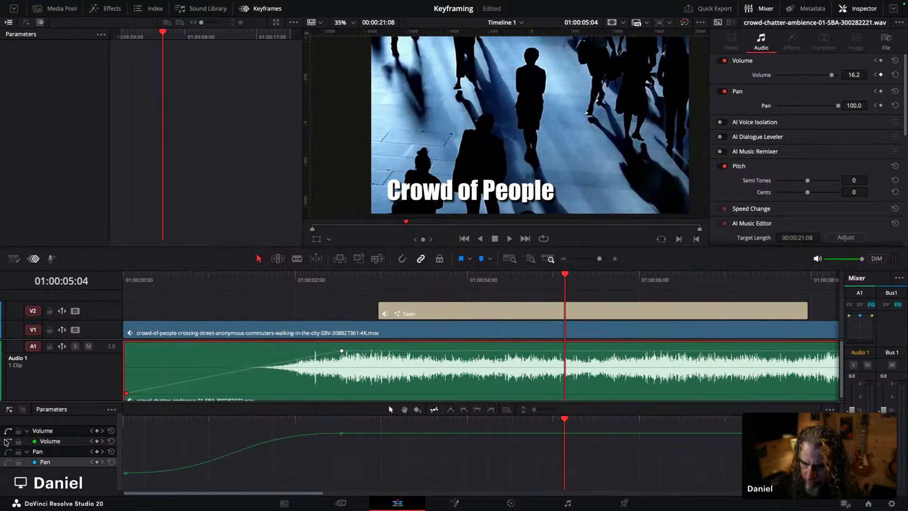
left_click(8, 462)
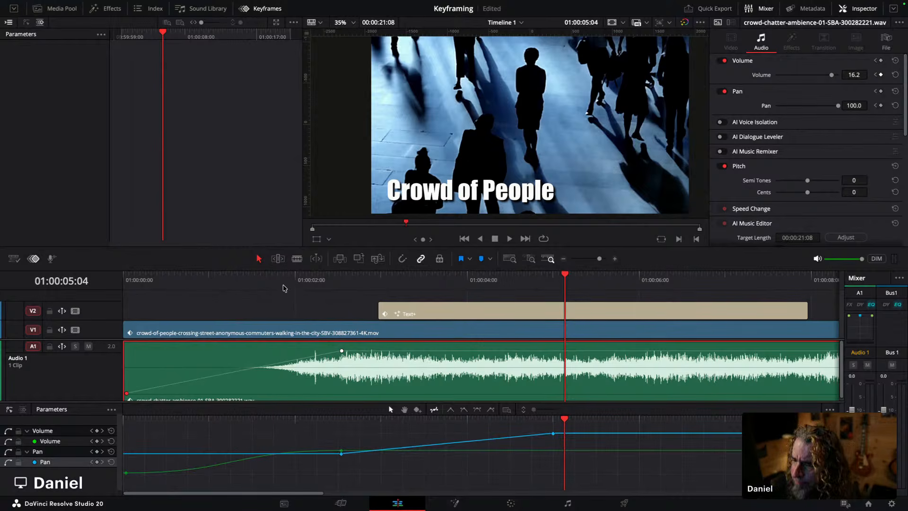
left_click(7, 462)
left_click(8, 441)
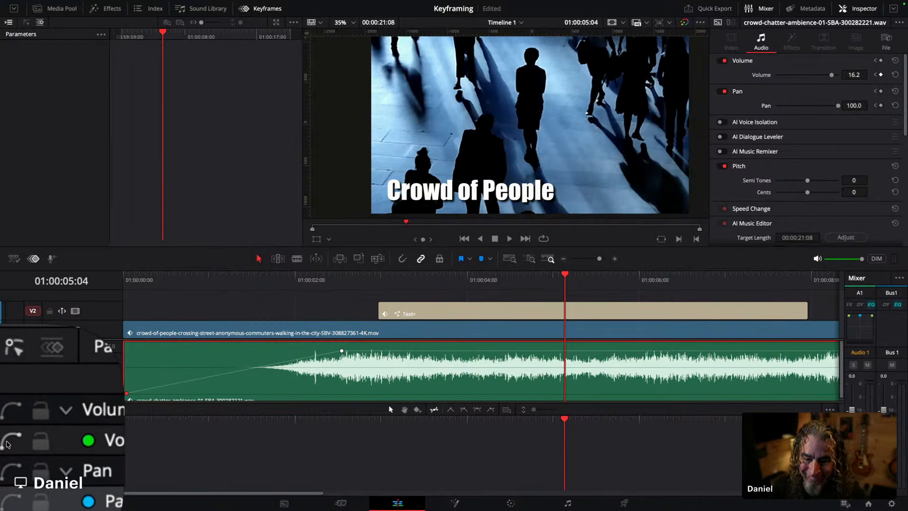
Step: Show the volume and pan keyframe curves and enlarge the keyframe editor below the audio track
left_click(7, 442)
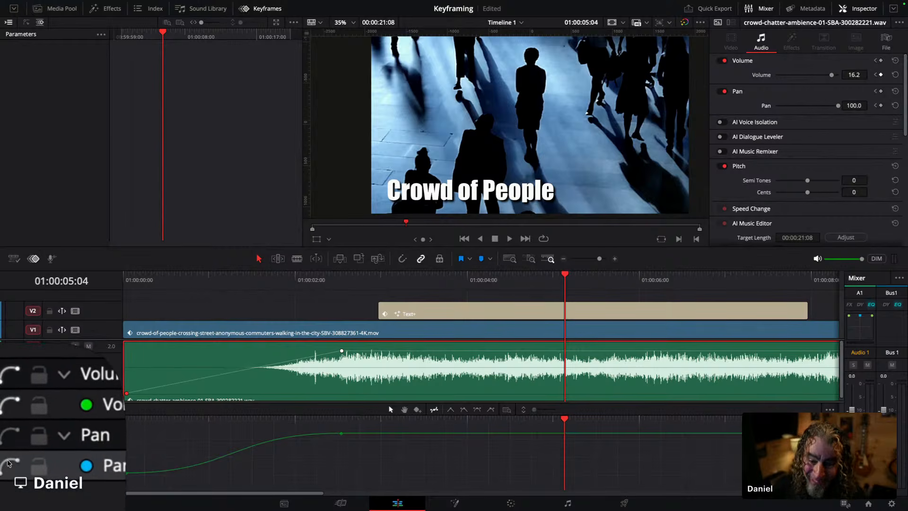
left_click(7, 463)
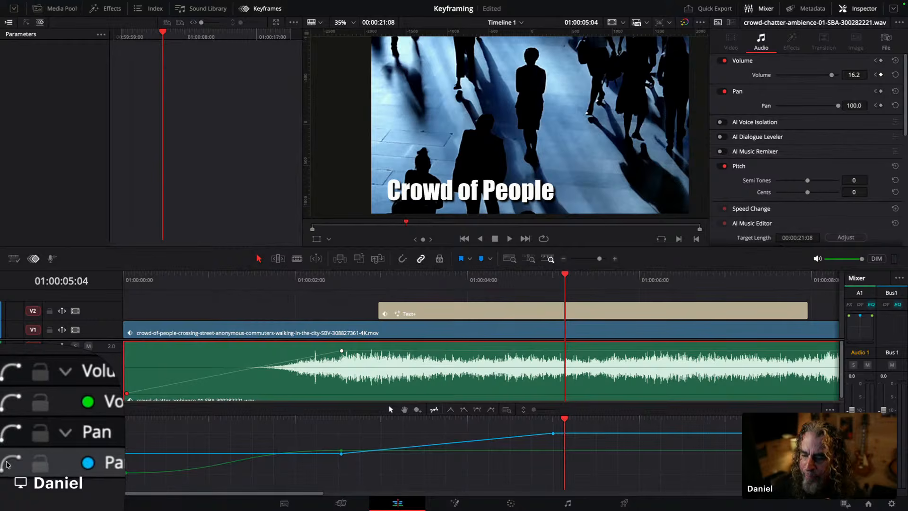
left_click(341, 503)
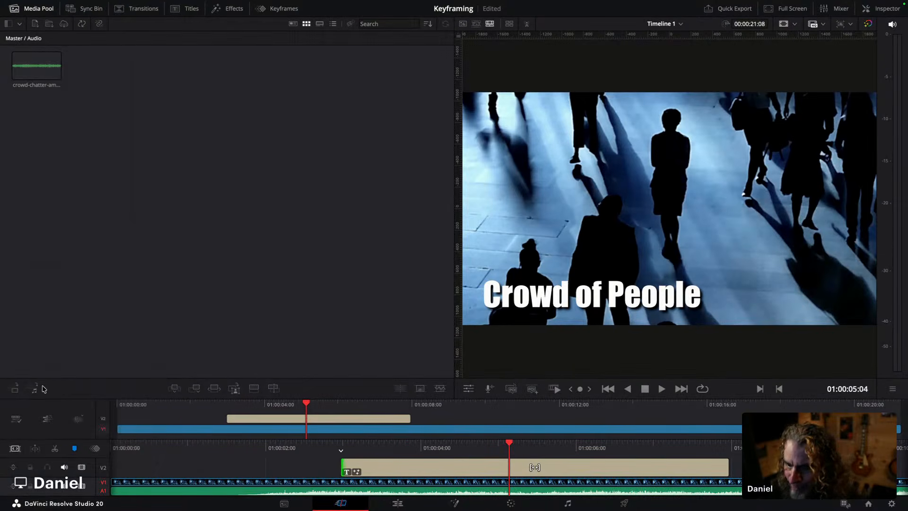
left_click(397, 503)
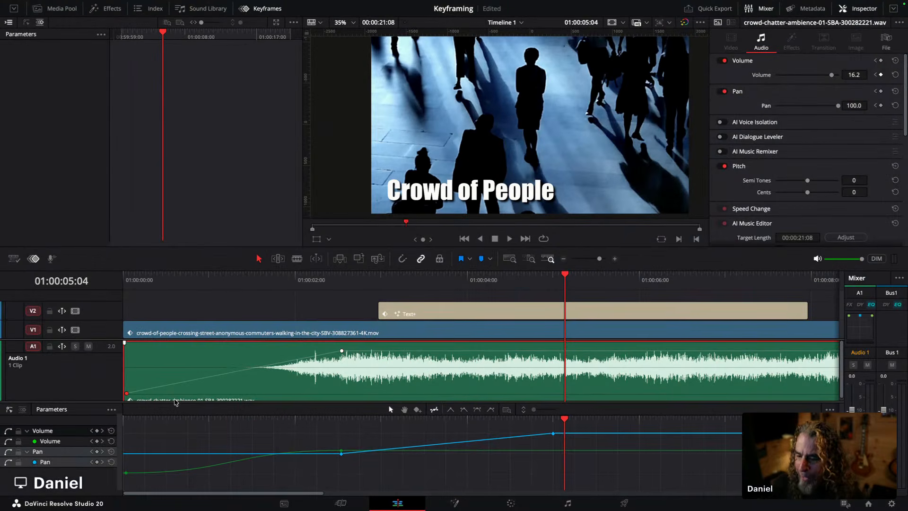
left_click_drag(175, 400, 182, 349)
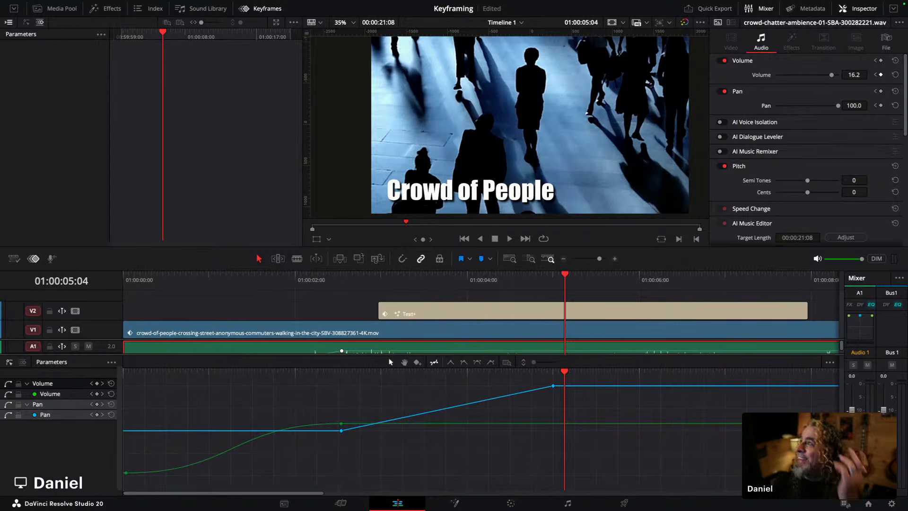
right_click(690, 10)
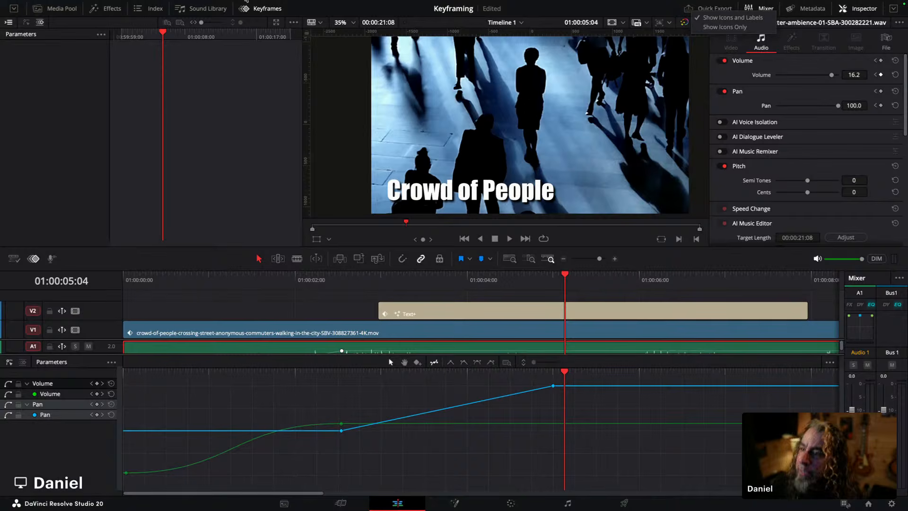
left_click(263, 12)
left_click(261, 10)
left_click(261, 9)
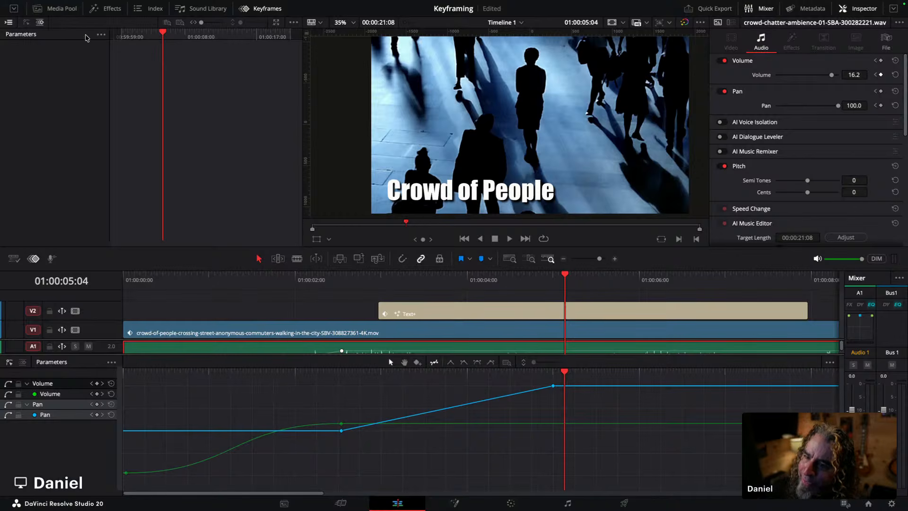
left_click(254, 9)
left_click(254, 9)
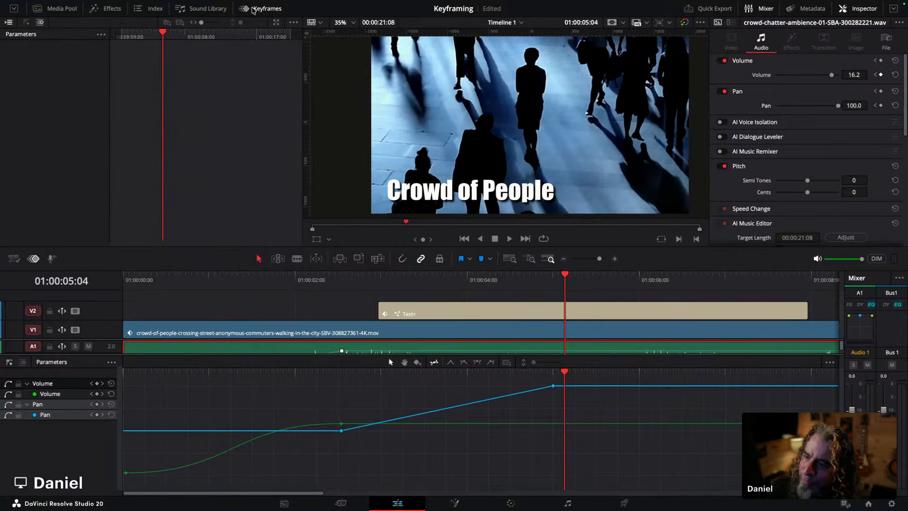
Step: Inspect the video clip's and audio clip's keyframes in the keyframe track
left_click(352, 330)
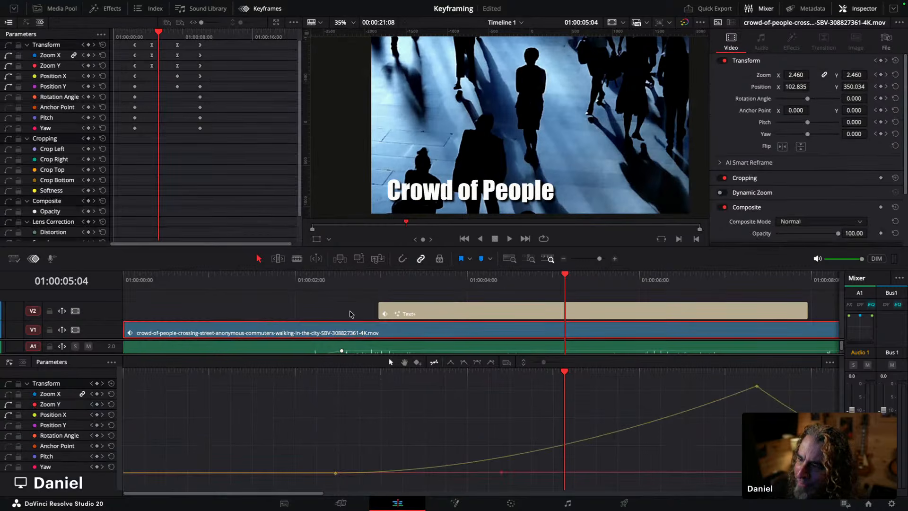
left_click(312, 348)
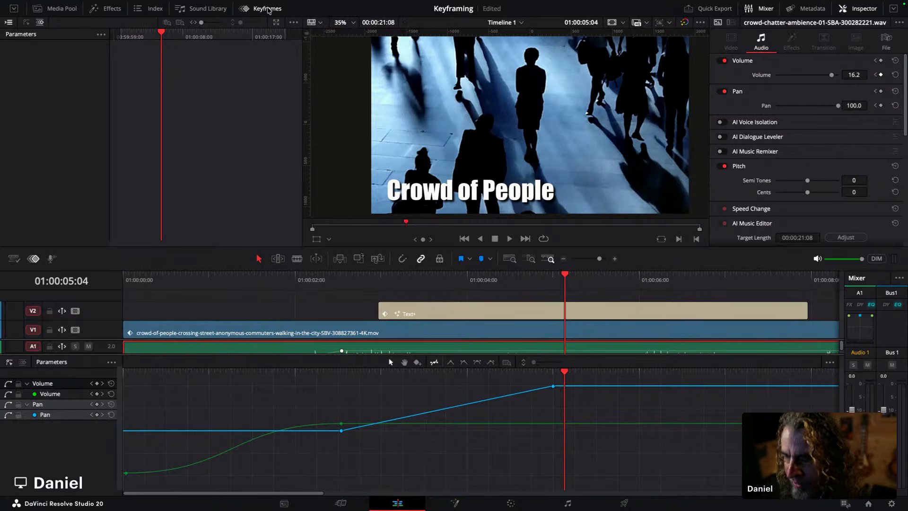
left_click(267, 10)
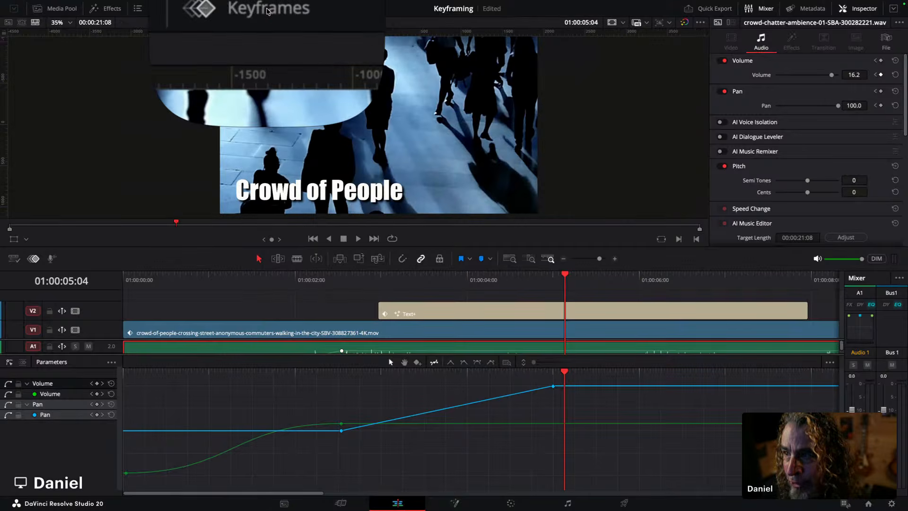
left_click(267, 10)
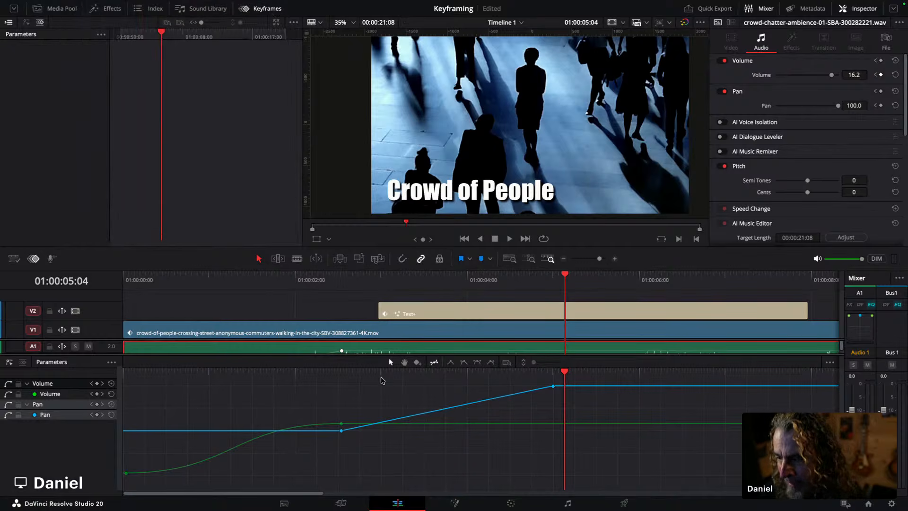
left_click_drag(373, 358, 373, 385)
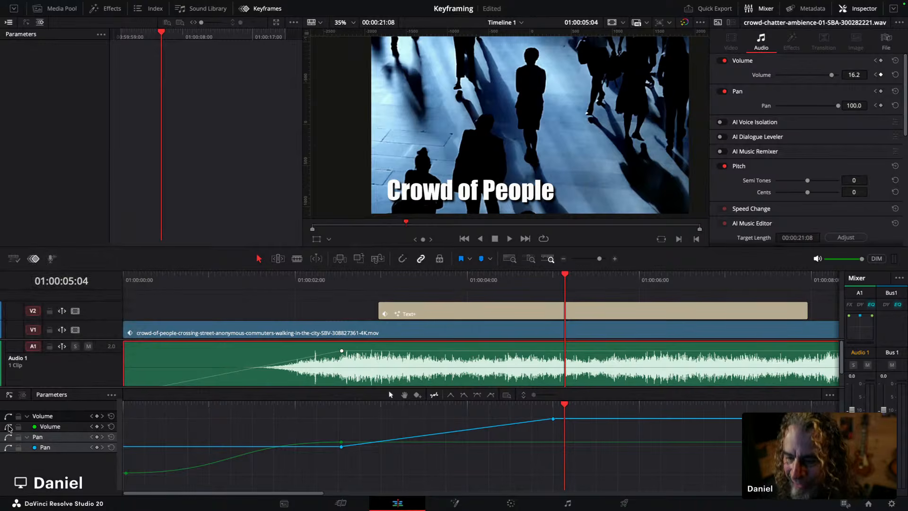
left_click(8, 447)
left_click(7, 427)
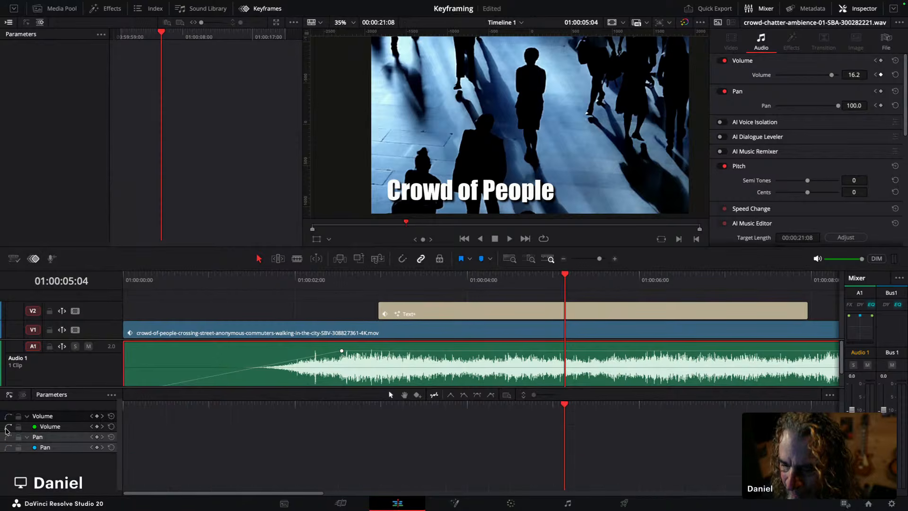
Step: Move the audio clip's first volume keyframe slightly later in the keyframe track
left_click(92, 426)
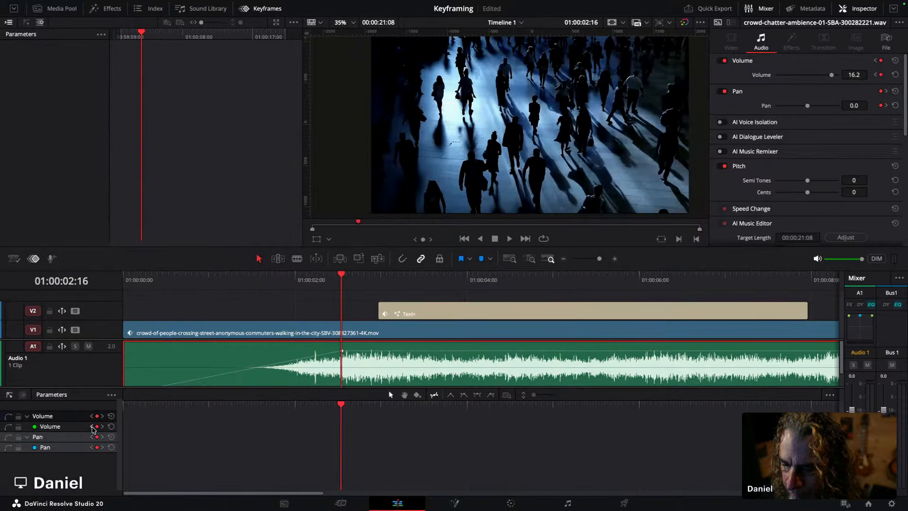
left_click(8, 427)
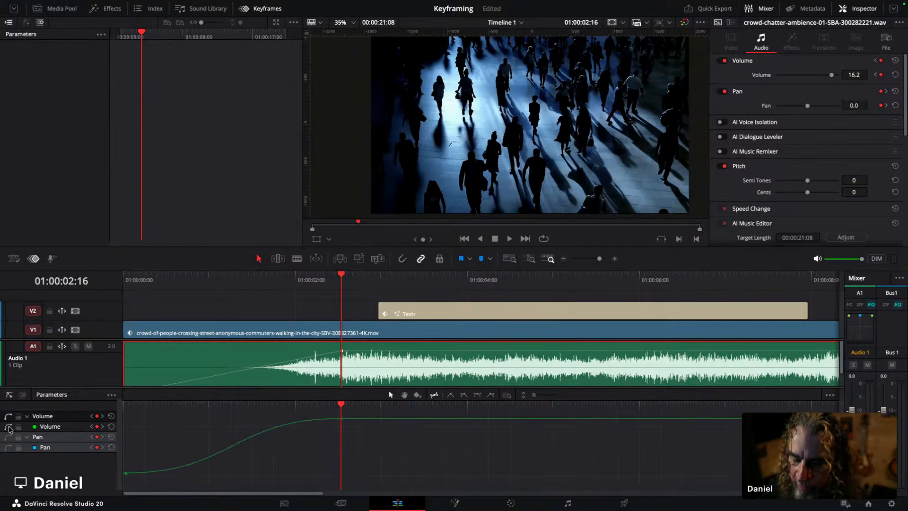
left_click(23, 395)
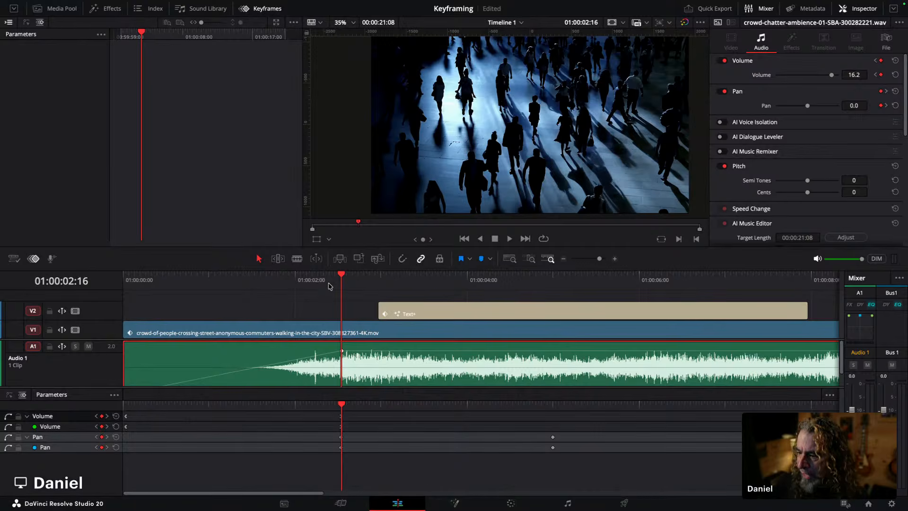
left_click(347, 277)
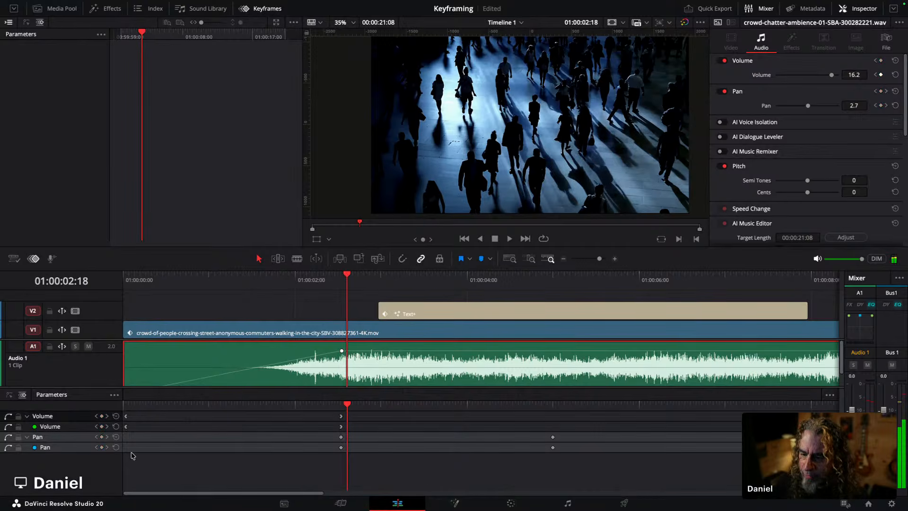
left_click_drag(198, 386, 199, 354)
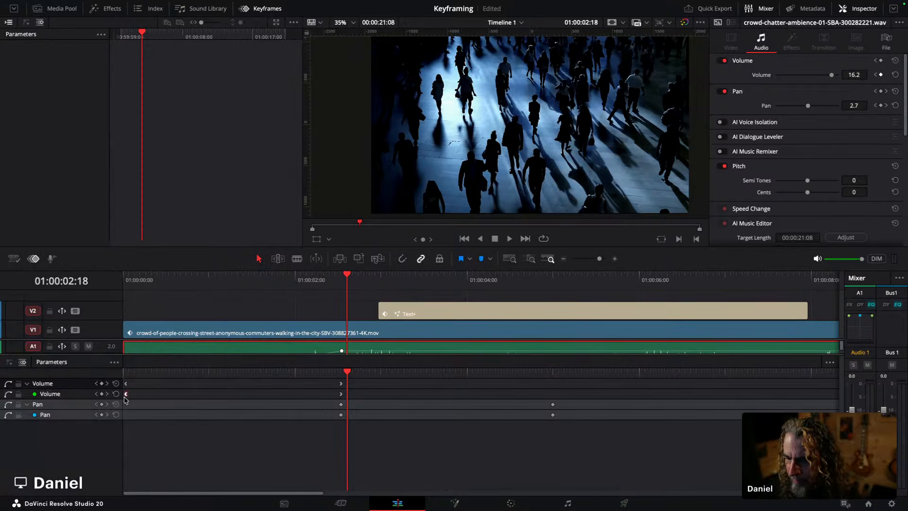
left_click_drag(127, 383, 141, 387)
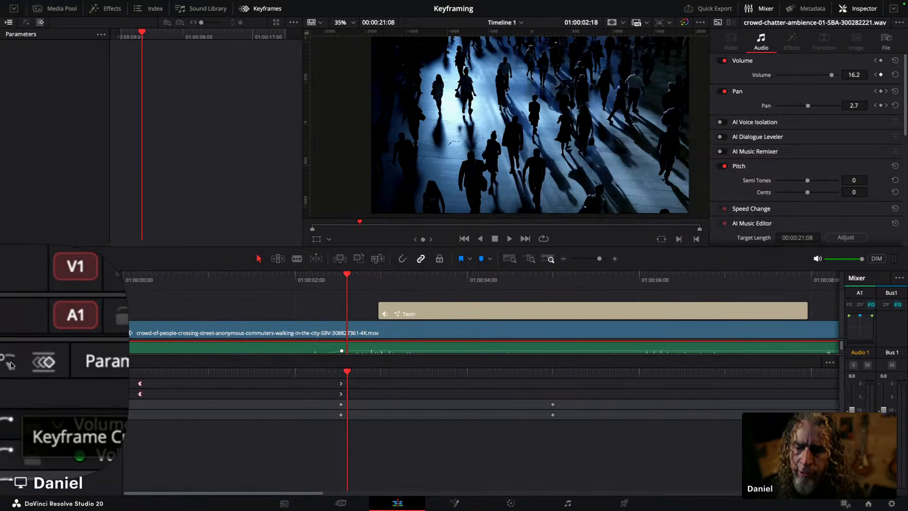
Step: Select both pan keyframes on the curve and apply Ease In and Out interpolation
left_click(13, 364)
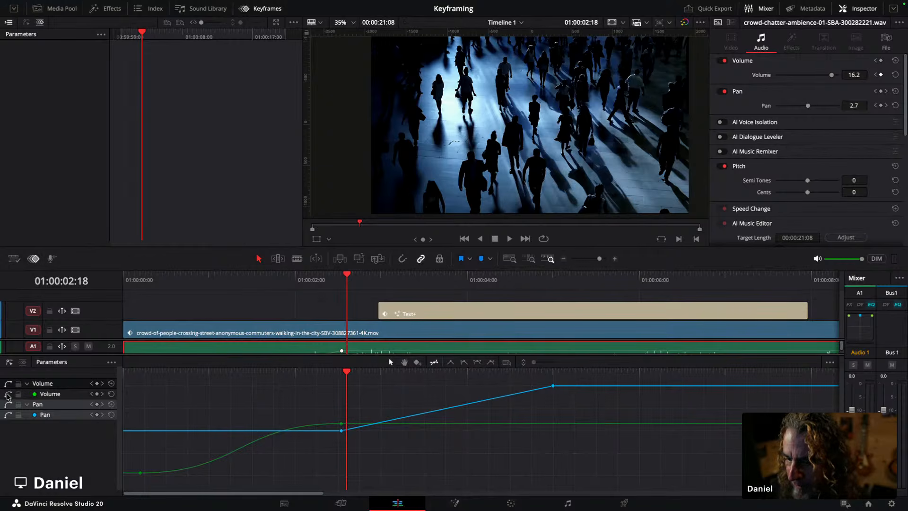
left_click(7, 395)
left_click(330, 483)
left_click_drag(329, 483, 342, 405)
left_click_drag(554, 362, 575, 359)
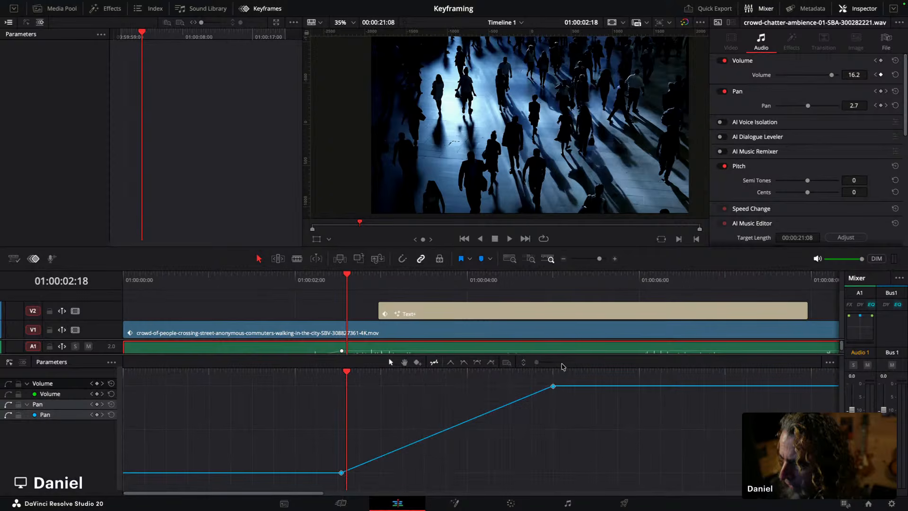
left_click(477, 363)
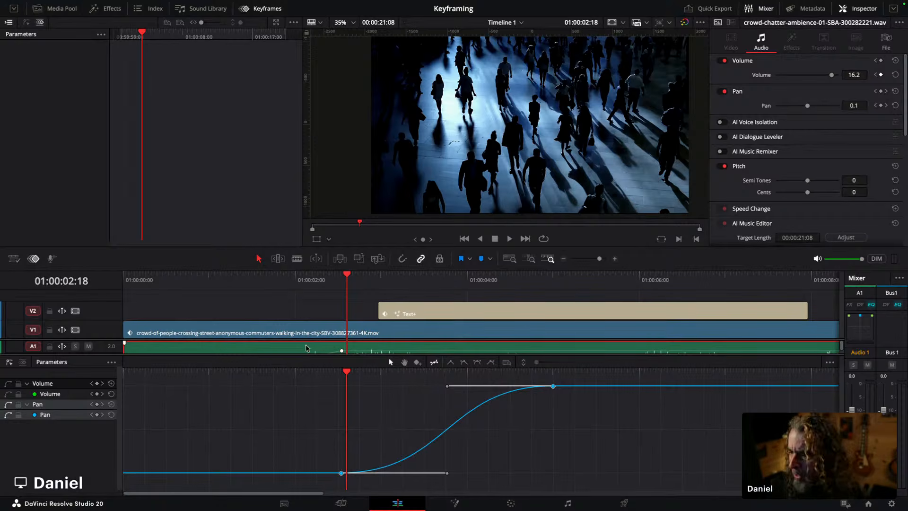
Step: Play the eased pan and volume changes from the start of the timeline
left_click_drag(298, 352, 299, 392)
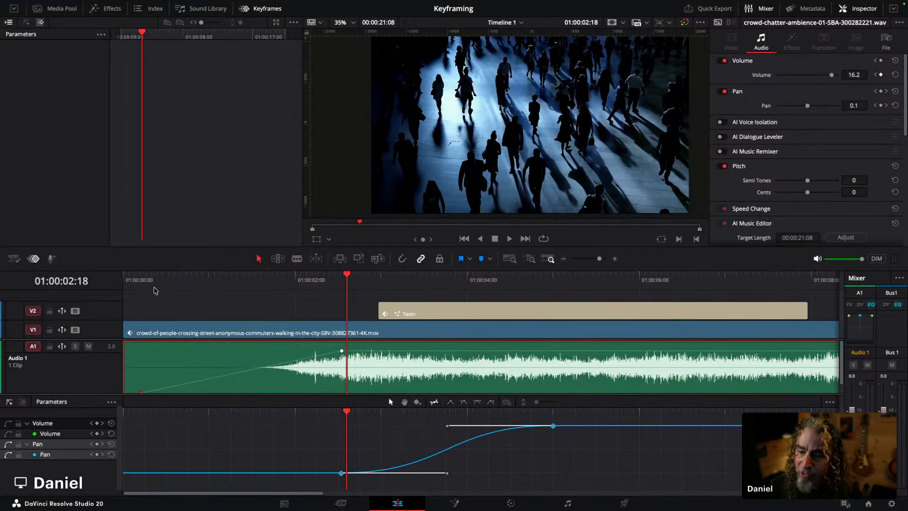
left_click(124, 277)
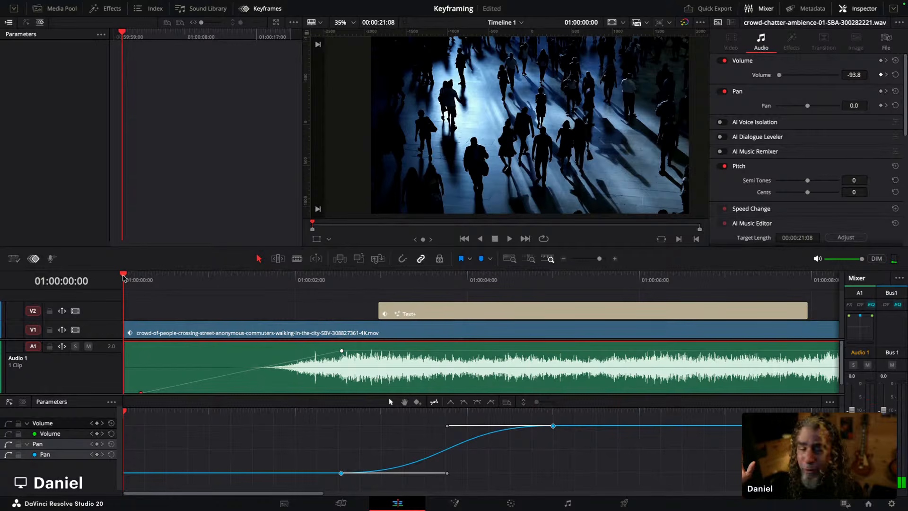
key("space")
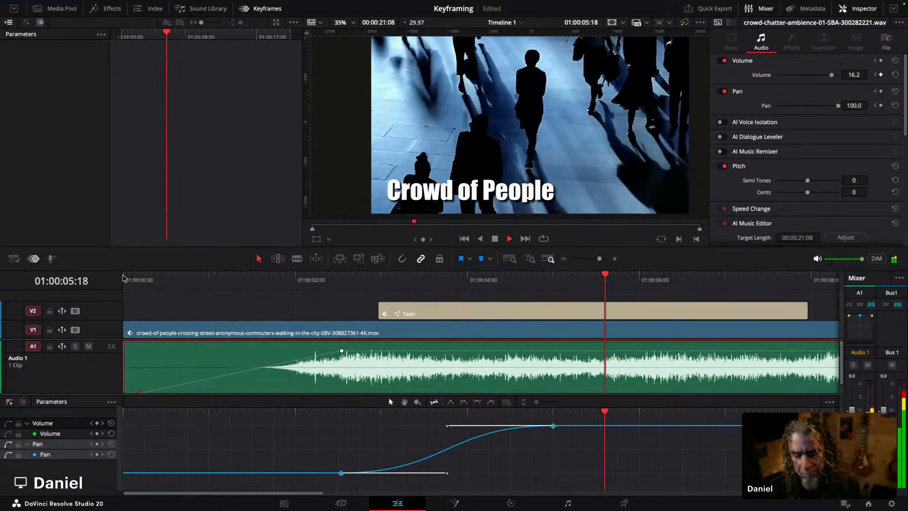
key("space")
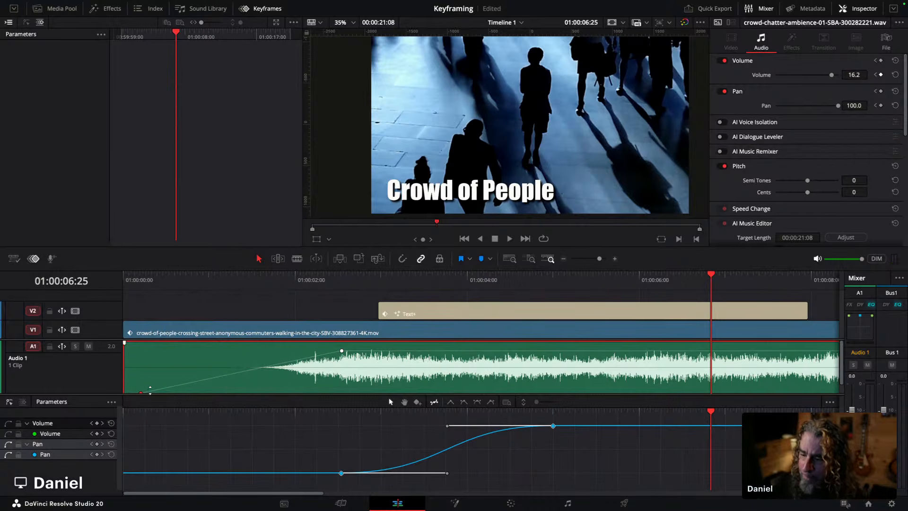
Step: Display only the volume curve and apply Ease In to the first volume keyframe
left_click(48, 436)
left_click(8, 433)
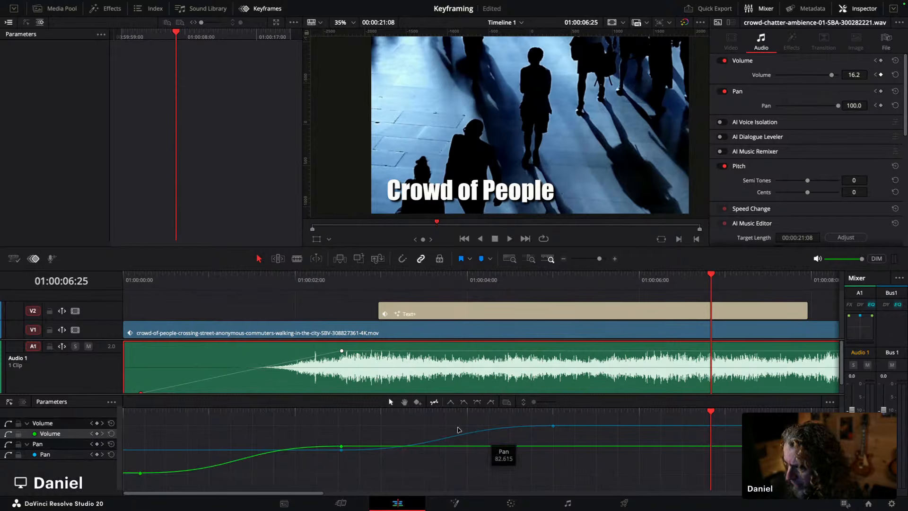
left_click(8, 443)
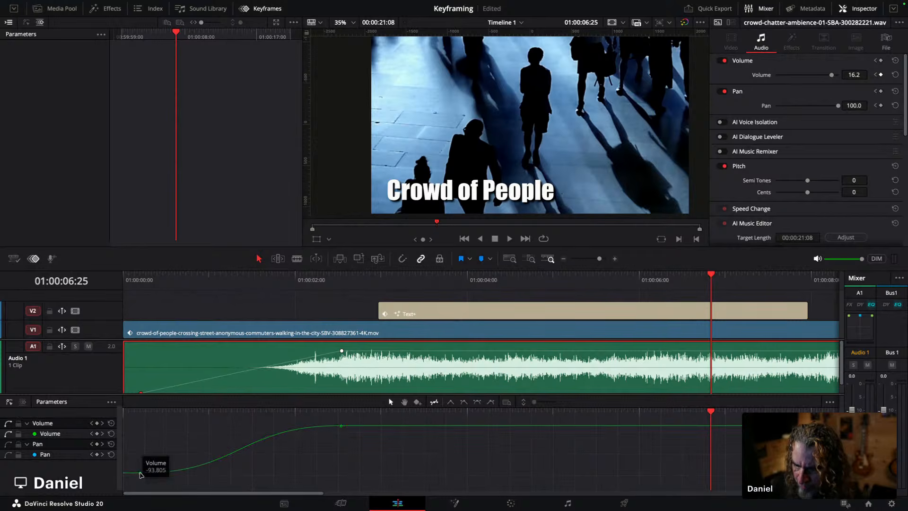
left_click(140, 473)
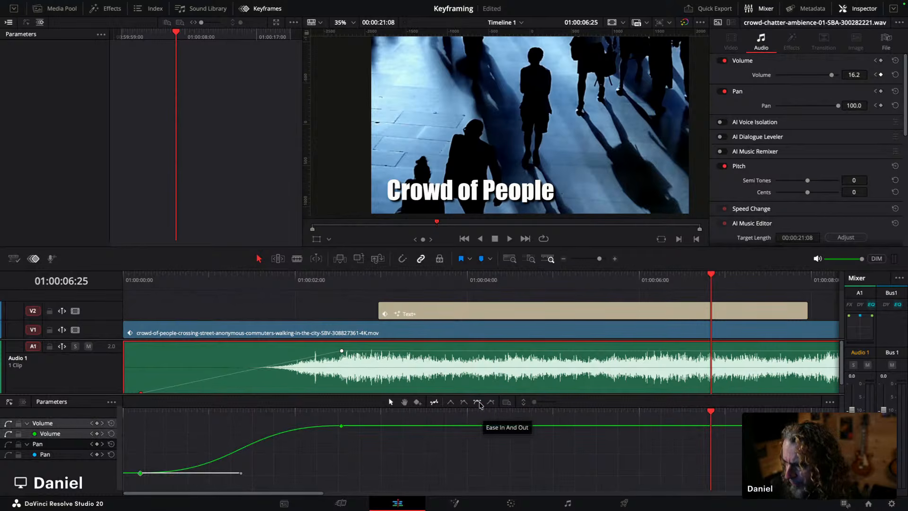
left_click(450, 402)
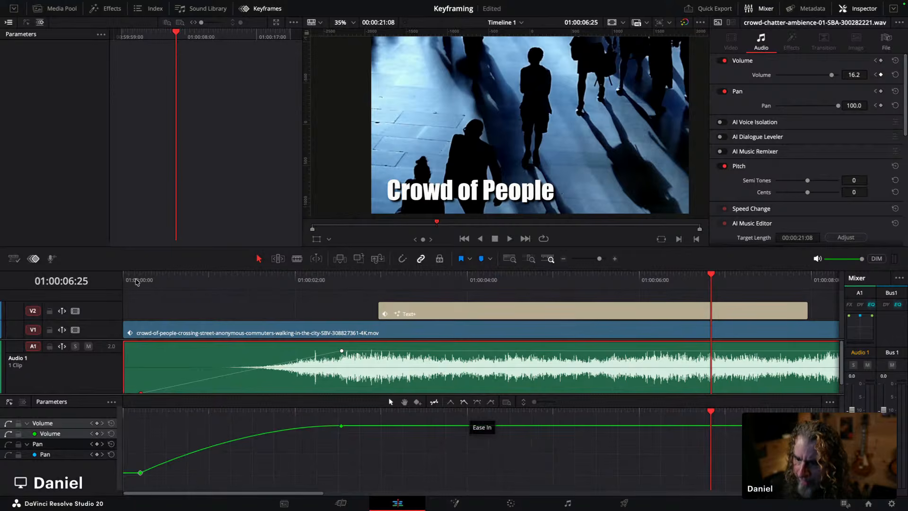
Step: Play the eased volume ramp from the start and close the keyframe track
key("Home")
key("space")
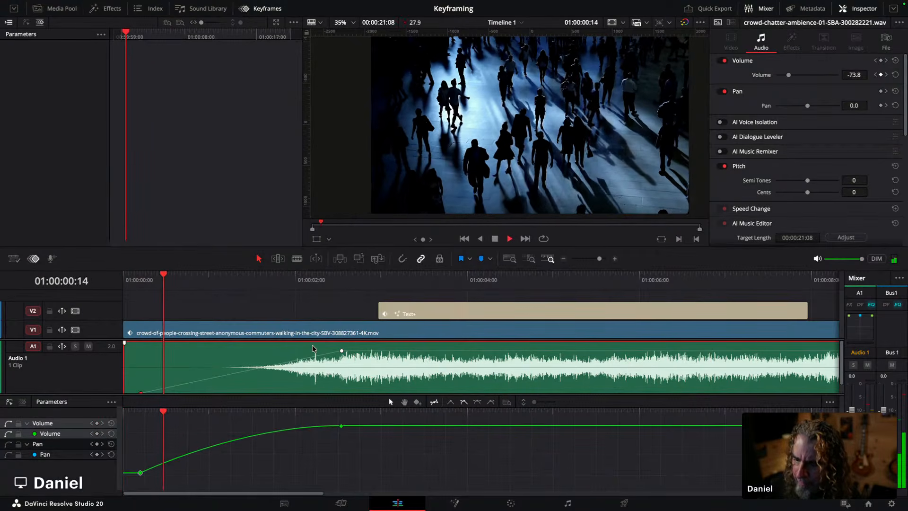
key("space")
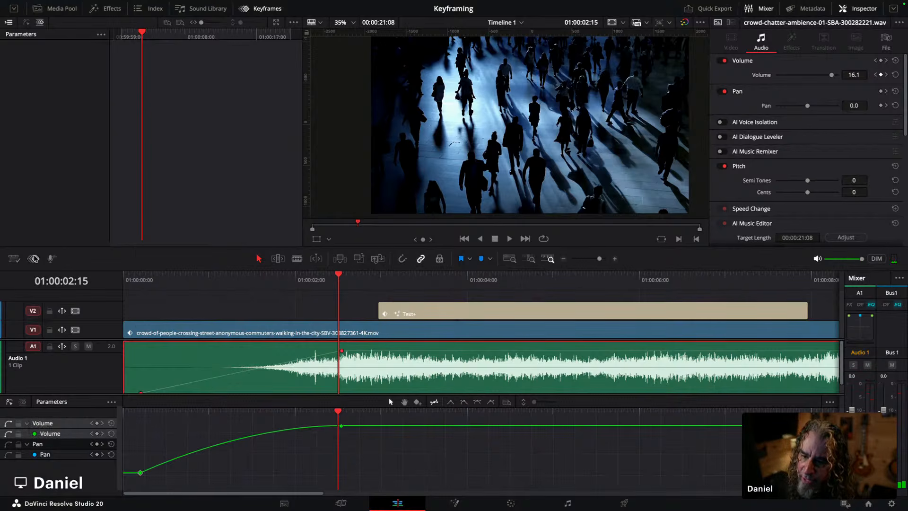
left_click(33, 258)
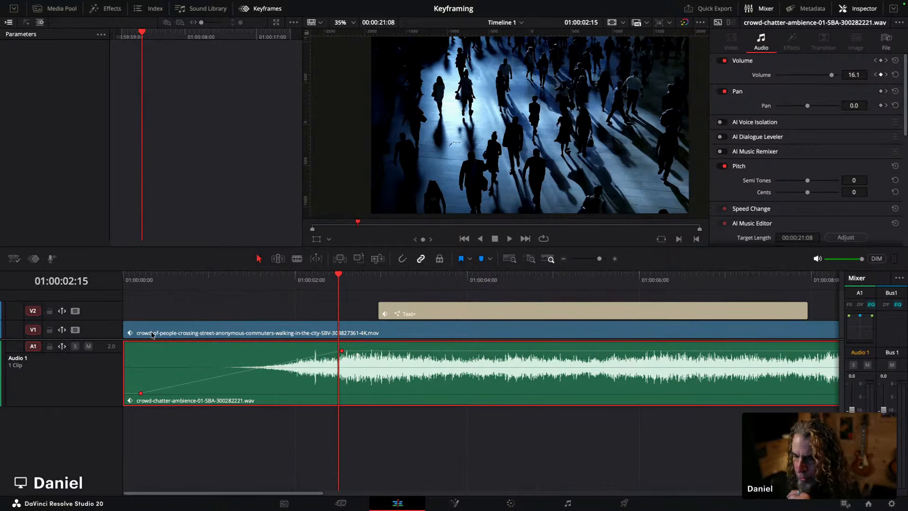
Step: Add a fade-in at the start of the crowd audio clip and curve its shape
left_click_drag(127, 343, 227, 342)
left_click_drag(179, 378, 181, 367)
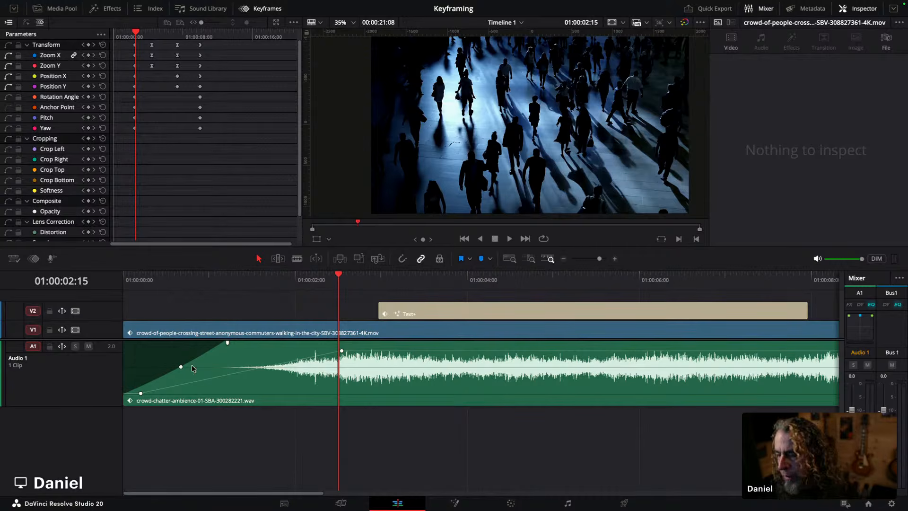
Step: Remove the fade-in from the crowd audio clip and make the video track taller
left_click_drag(226, 343, 124, 345)
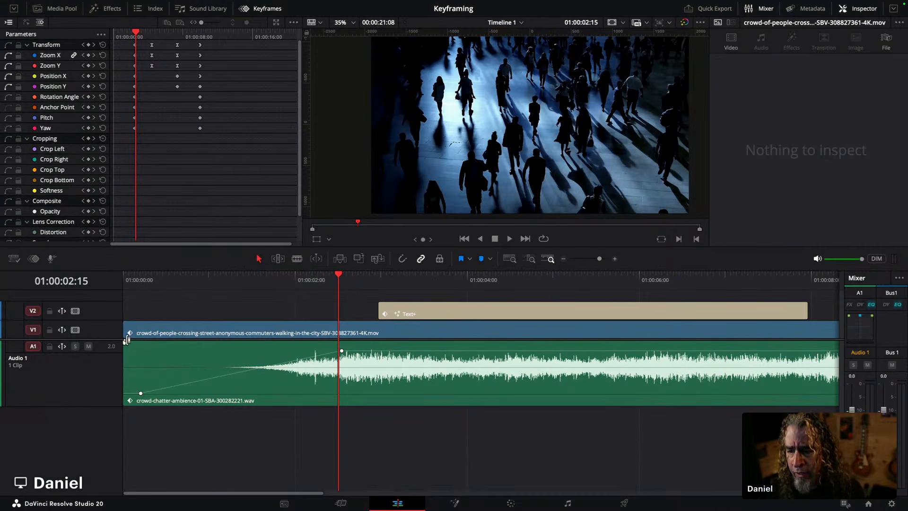
mouse_move(125, 346)
left_mouse_down()
mouse_move(125, 447)
mouse_move(125, 333)
left_mouse_up()
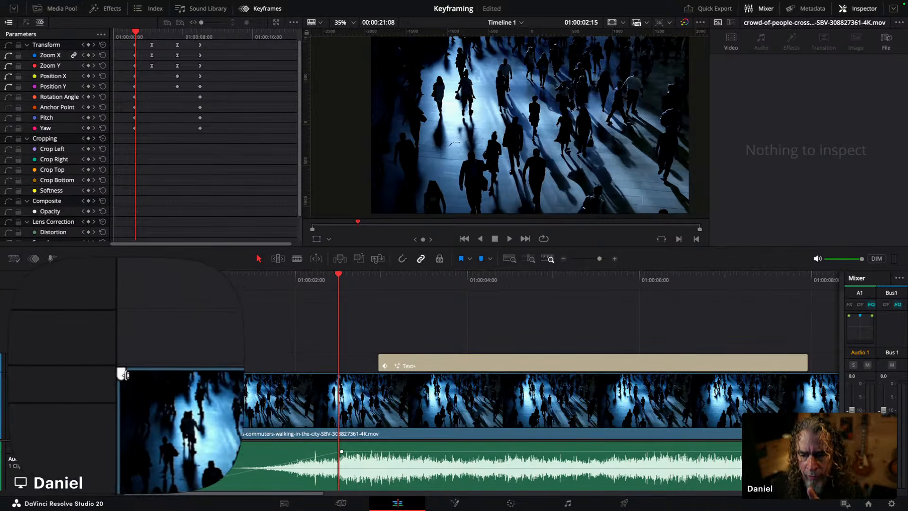
Step: Add a fade-in to the start of the crowd video clip and play it from the start of the timeline
left_click_drag(125, 374, 315, 375)
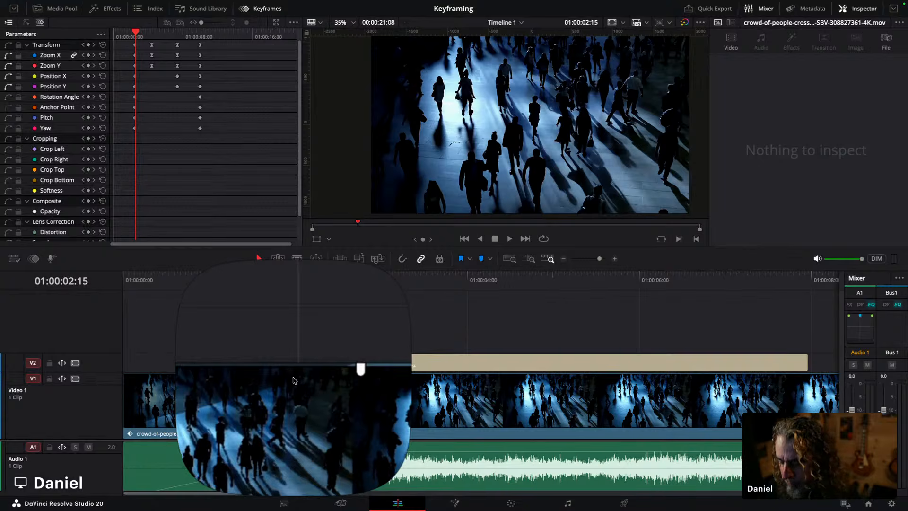
key("Home")
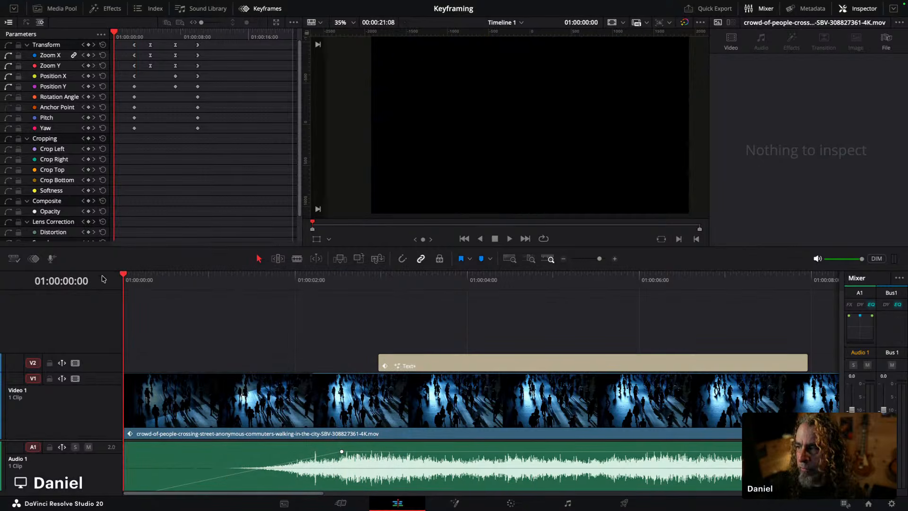
left_click(273, 10)
key("space")
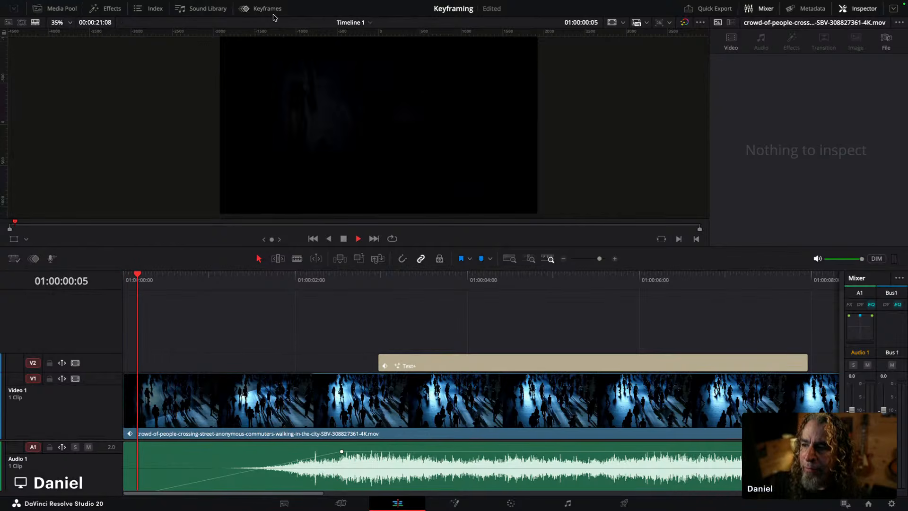
key("space")
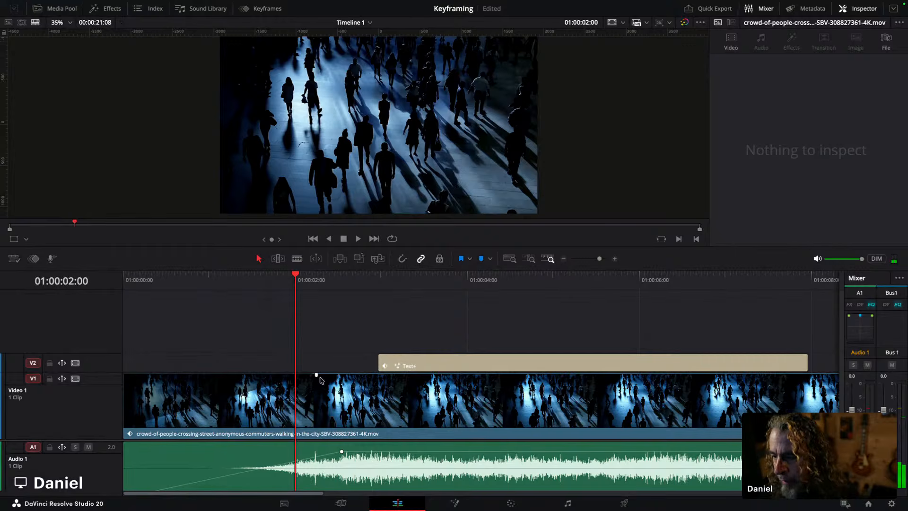
mouse_move(317, 373)
left_mouse_down()
mouse_move(342, 373)
mouse_move(322, 374)
mouse_move(331, 375)
left_mouse_up()
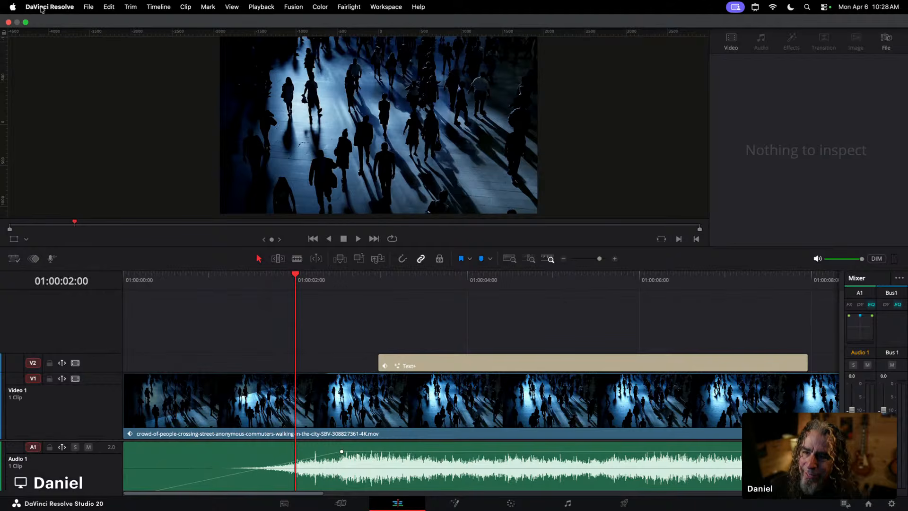
Step: Open the Preferences and examine the Video and Audio I/O settings, closing without changes
left_click(42, 7)
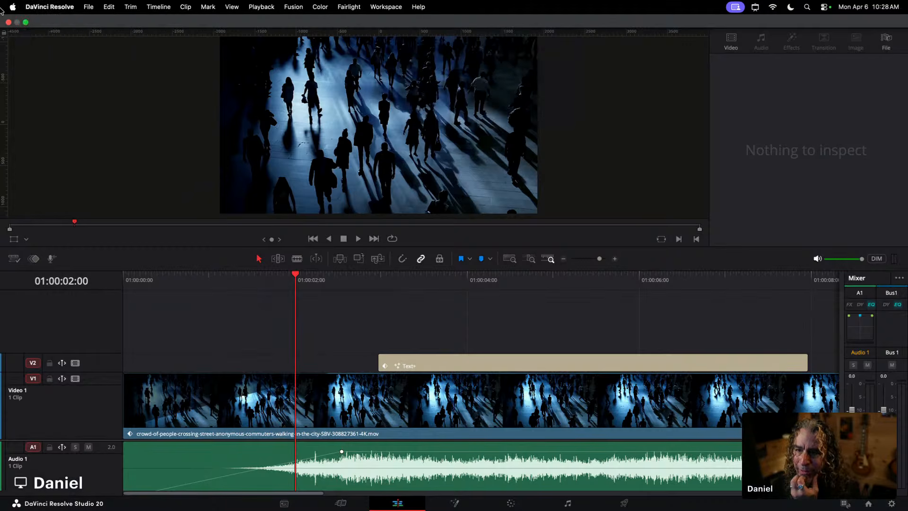
left_click(43, 39)
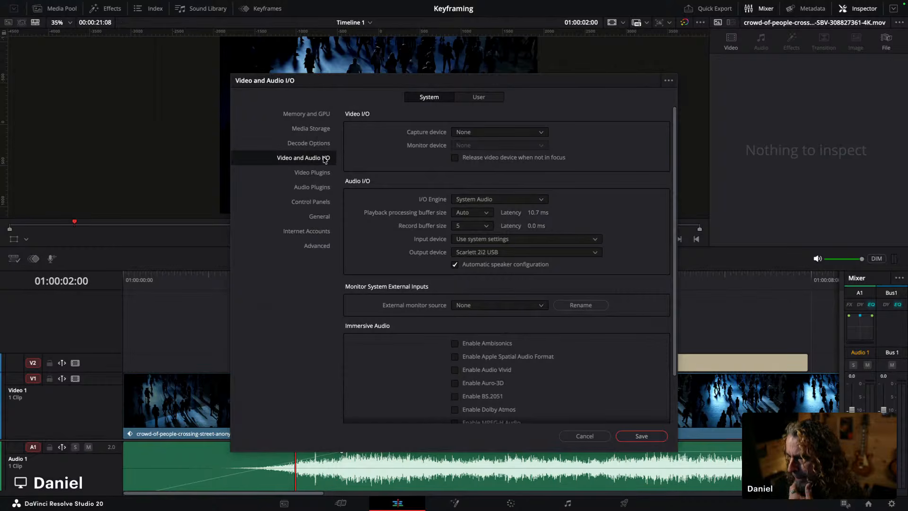
scroll(517, 291, "down", 2)
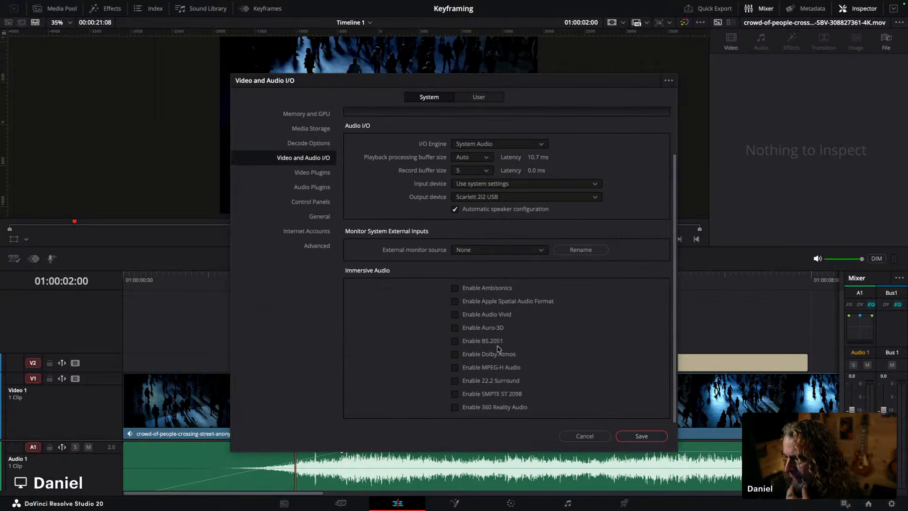
left_click(606, 440)
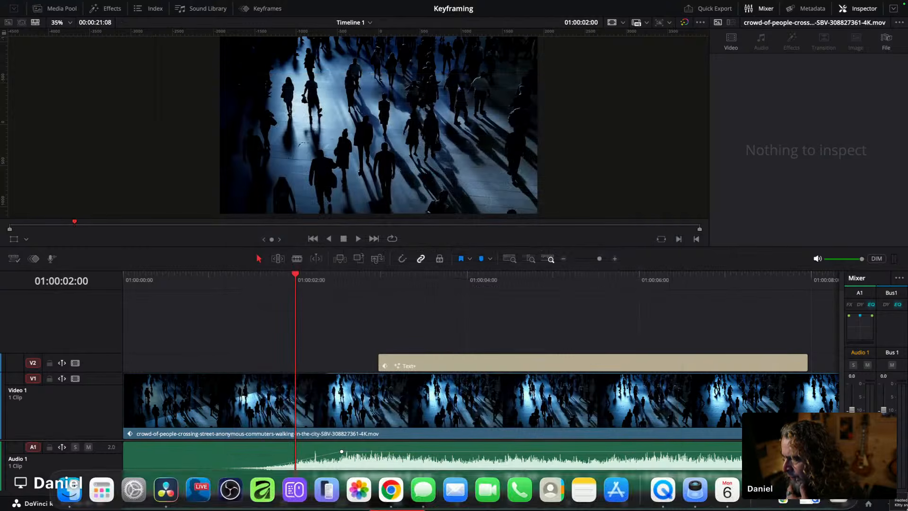
Step: Open the Project Settings and examine the master settings, closing without changes
left_click(891, 504)
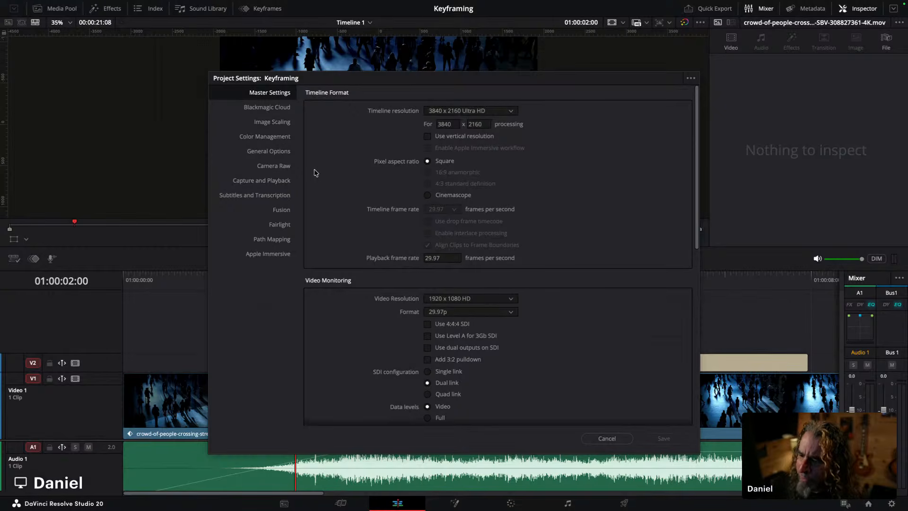
scroll(466, 209, "down", 3)
scroll(456, 222, "up", 3)
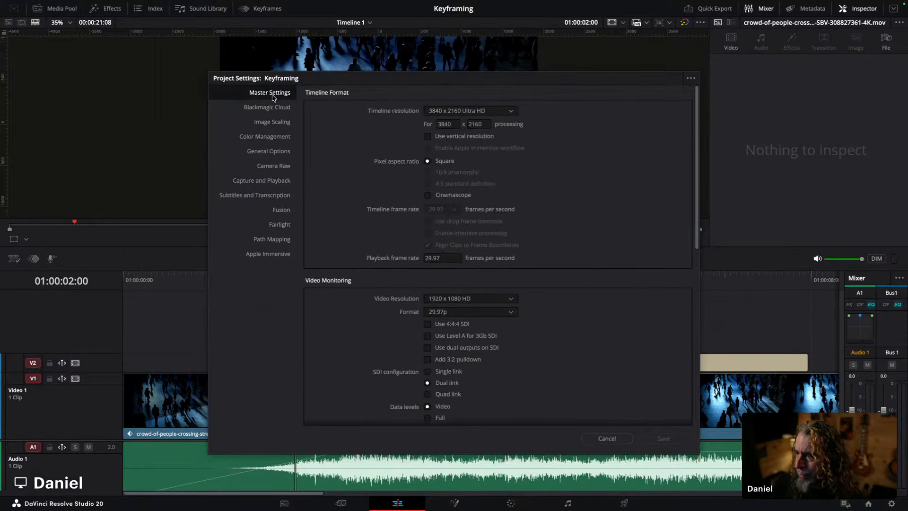
scroll(529, 283, "down", 10)
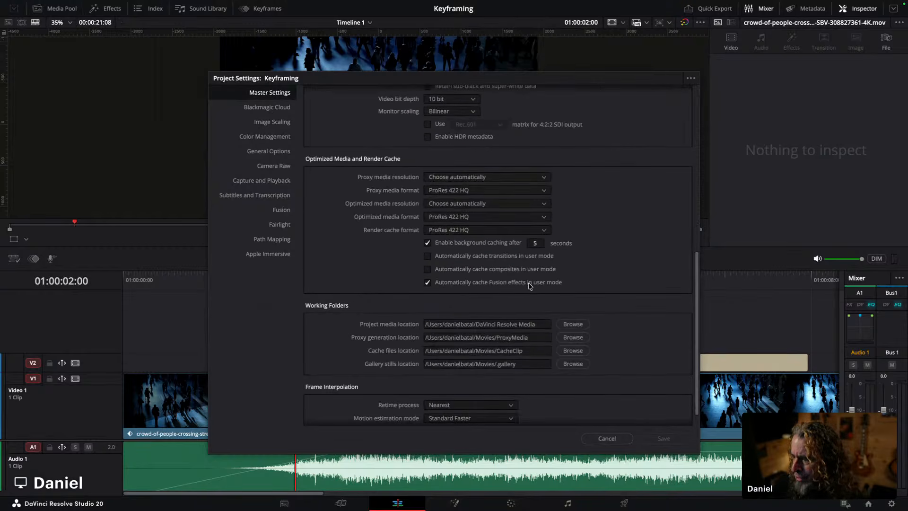
scroll(528, 283, "down", 1)
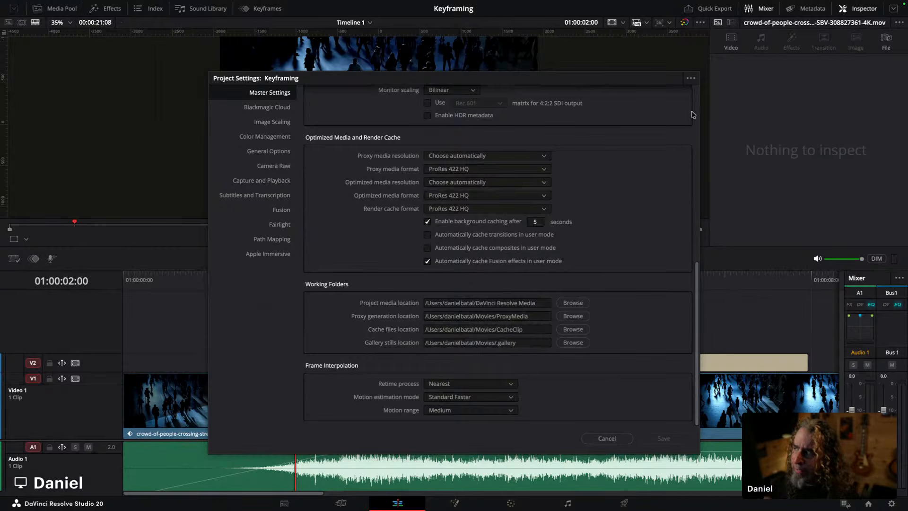
left_click(606, 438)
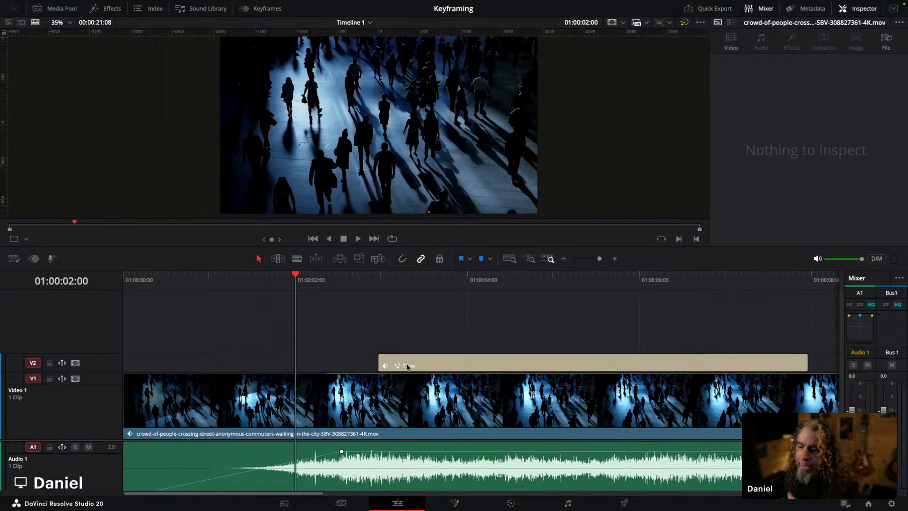
Step: Remove the fade-in from the crowd video clip
left_click_drag(330, 374, 126, 373)
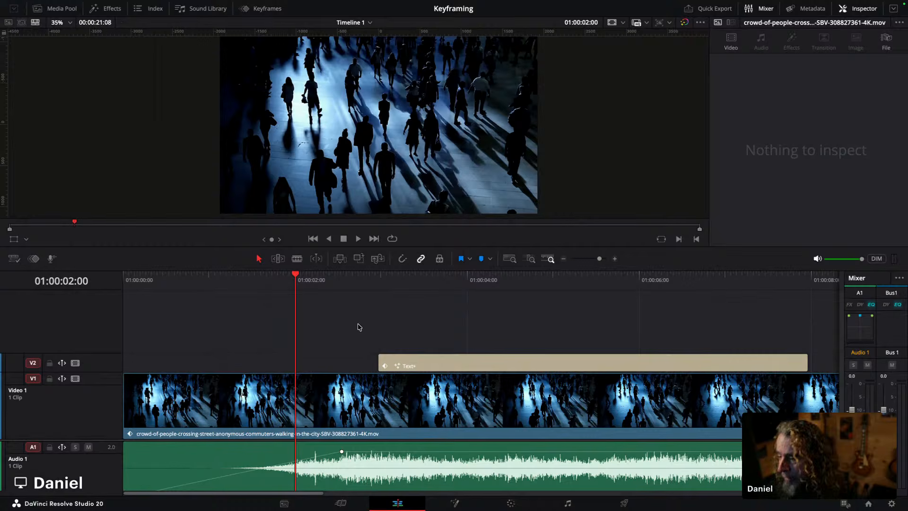
left_click(263, 9)
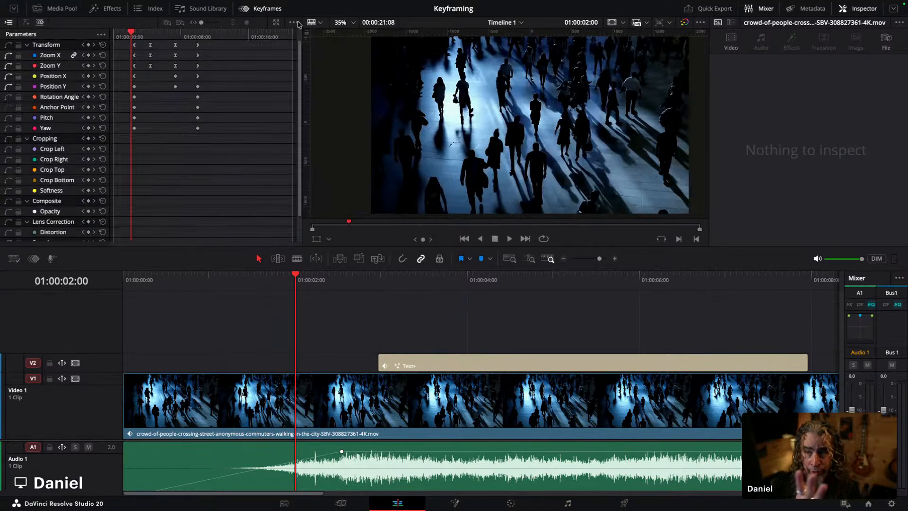
left_click(258, 9)
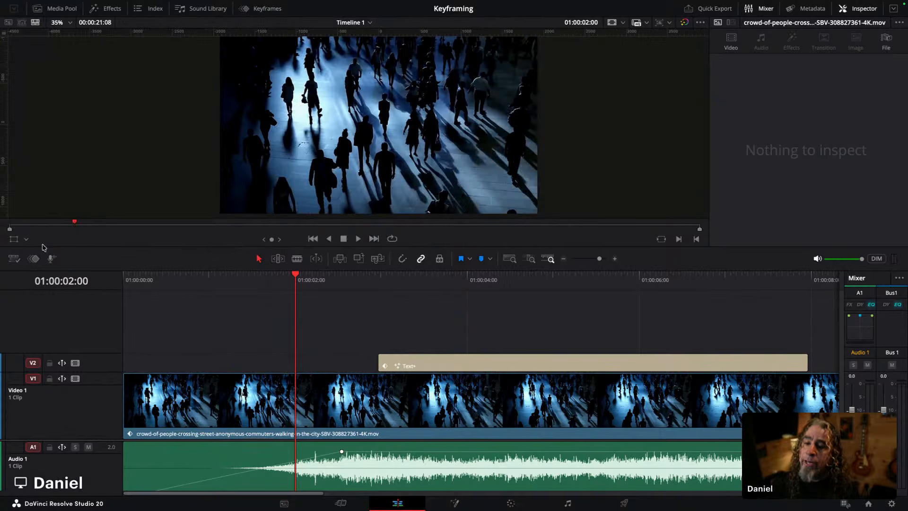
Step: Open the keyframe curve editor below the timeline, enlarge it, and zoom out to show the whole clip
left_click(35, 258)
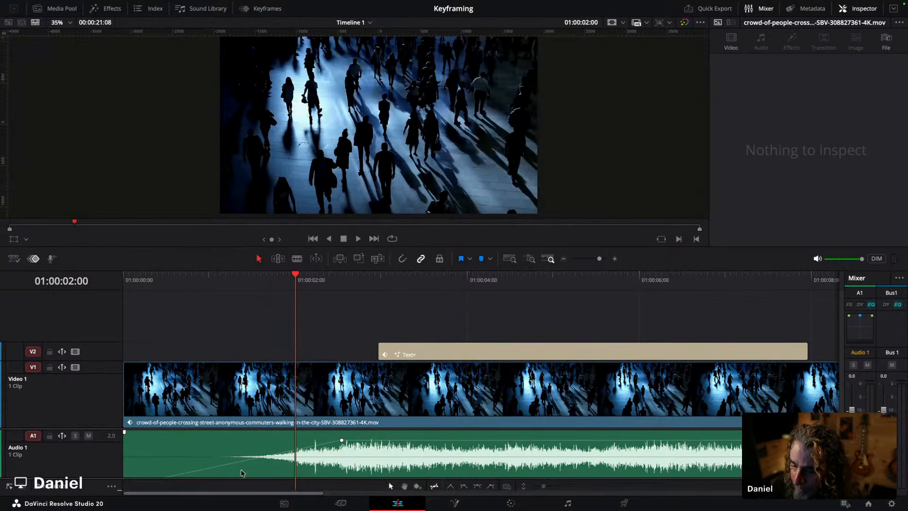
left_click_drag(248, 479, 270, 357)
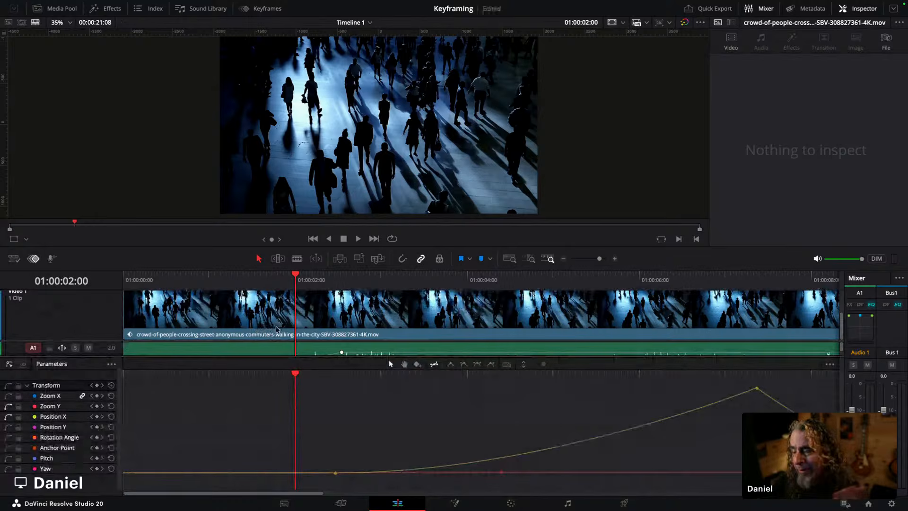
left_click_drag(598, 259, 598, 263)
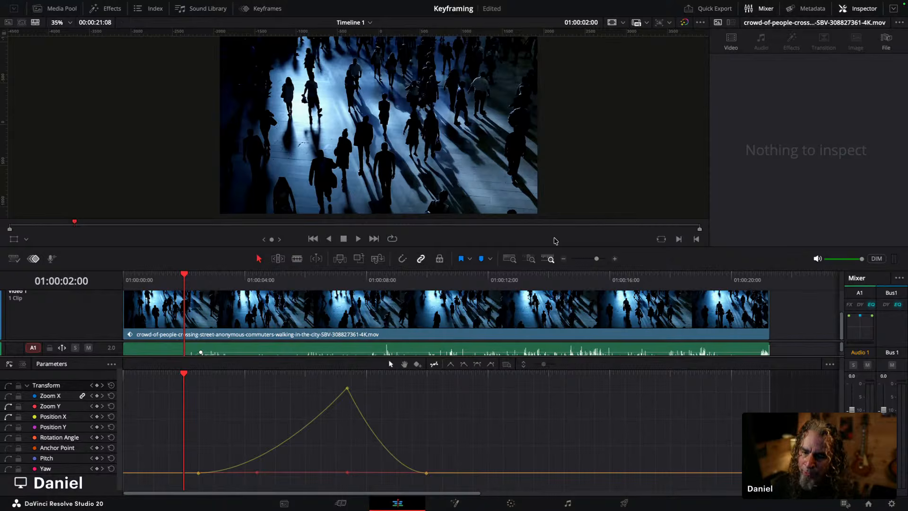
Step: Select the crowd video clip and display only its Position Y curve in the curve editor
left_click(234, 329)
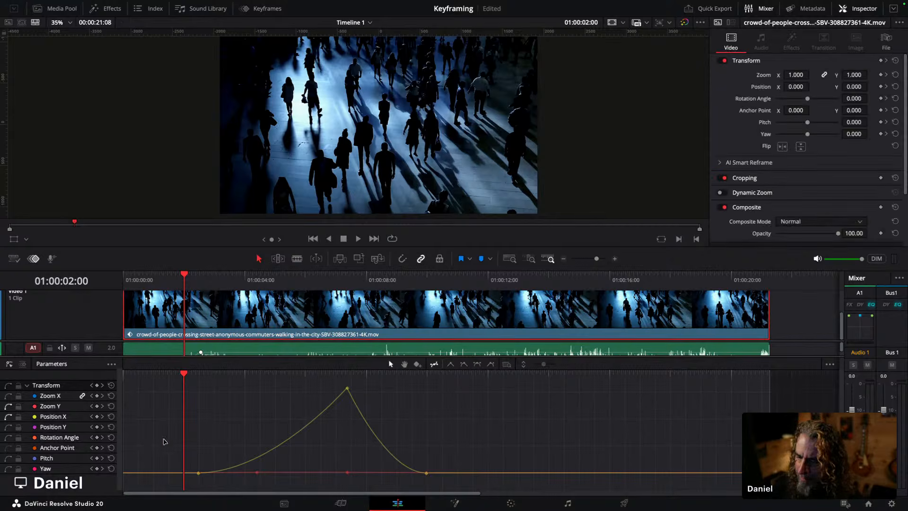
left_click(8, 427)
left_click(8, 437)
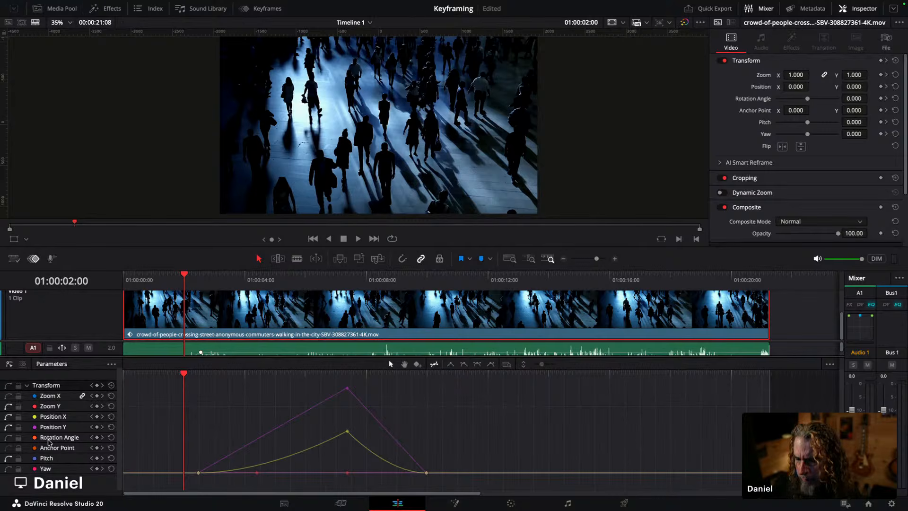
left_click(9, 417)
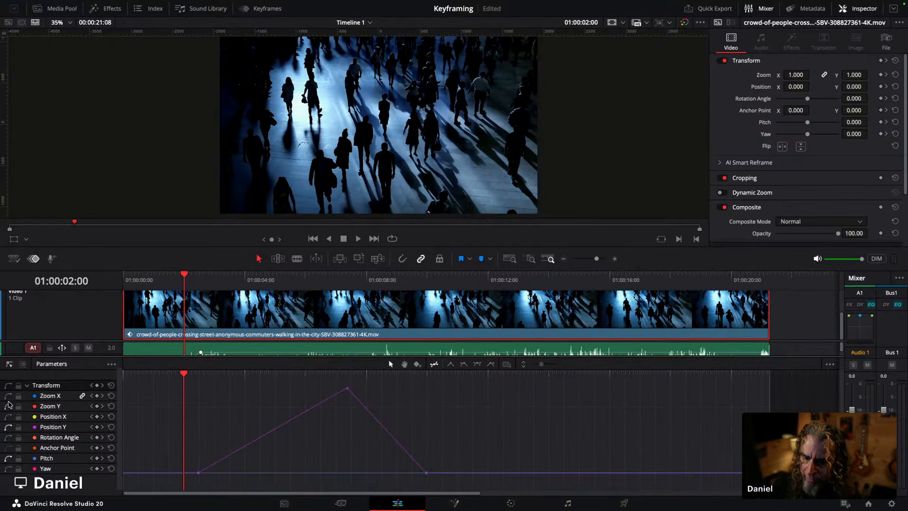
left_click(9, 428)
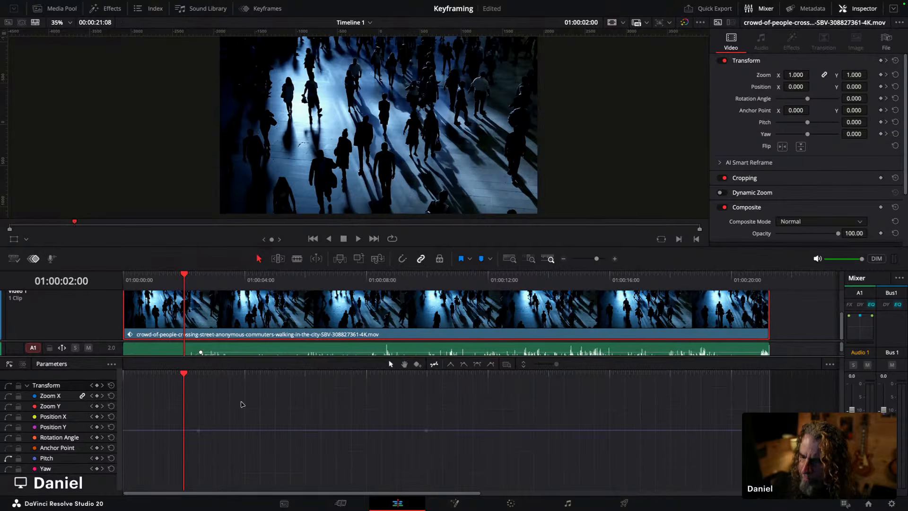
left_click(10, 429)
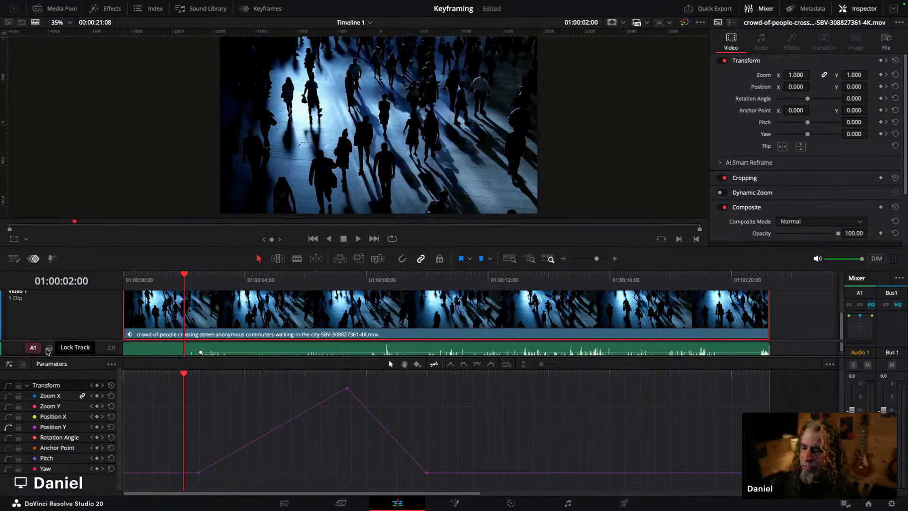
Step: Toggle the editor between keyframe view and curve view
left_click(23, 364)
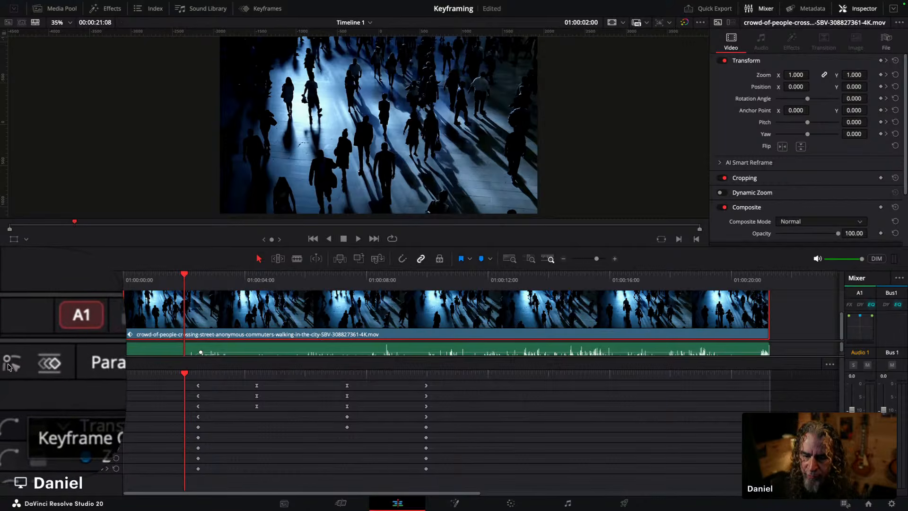
left_click(8, 365)
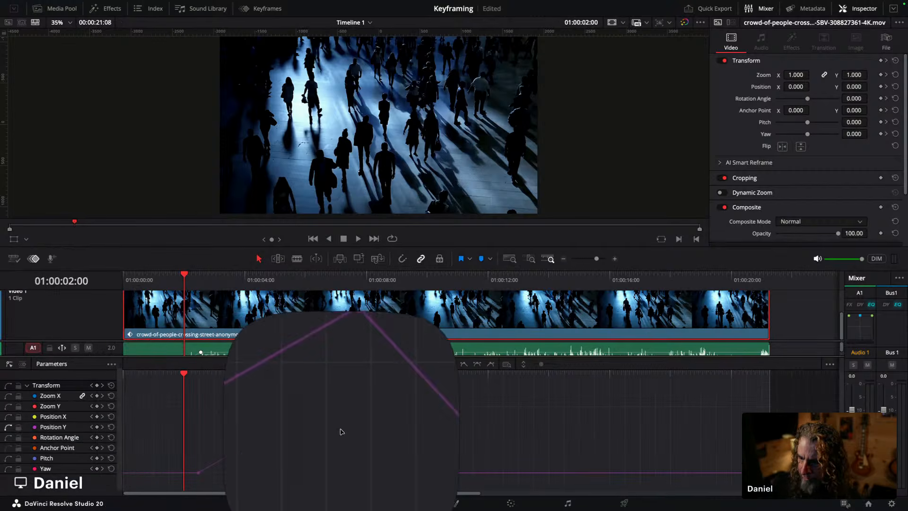
left_click(23, 367)
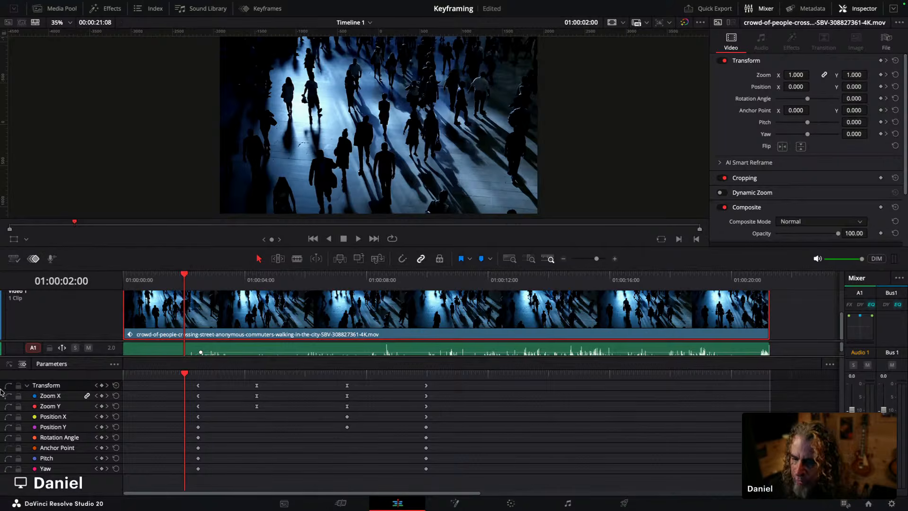
left_click(9, 364)
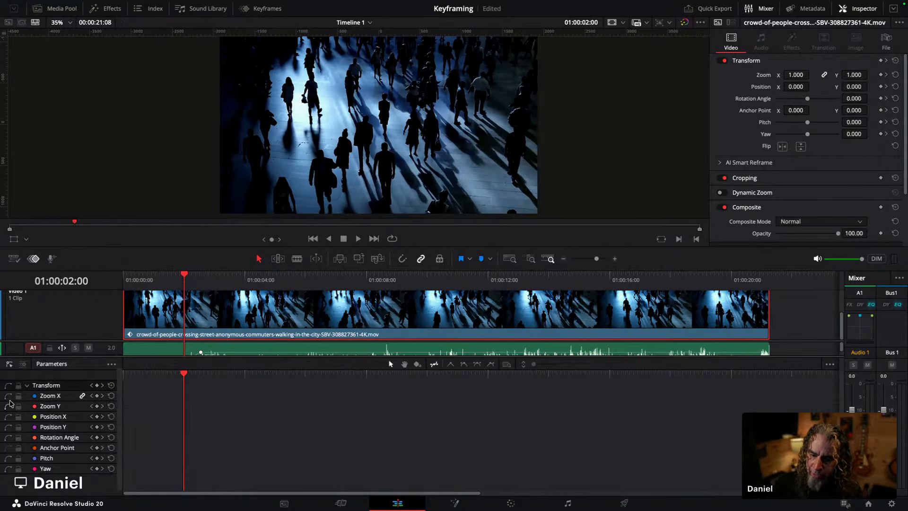
Step: Display the Zoom X, Position X, Position Y and Rotation Angle curves together
left_click(8, 396)
left_click(8, 416)
left_click(8, 427)
left_click(8, 437)
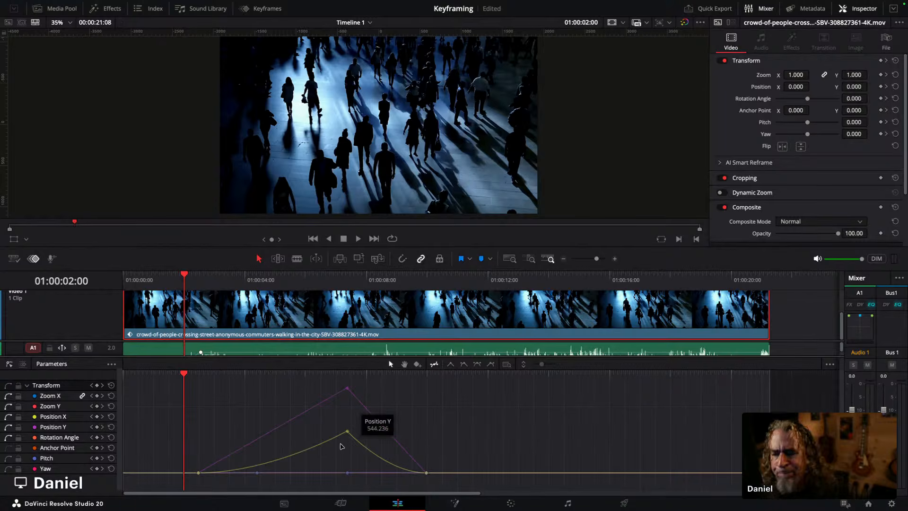
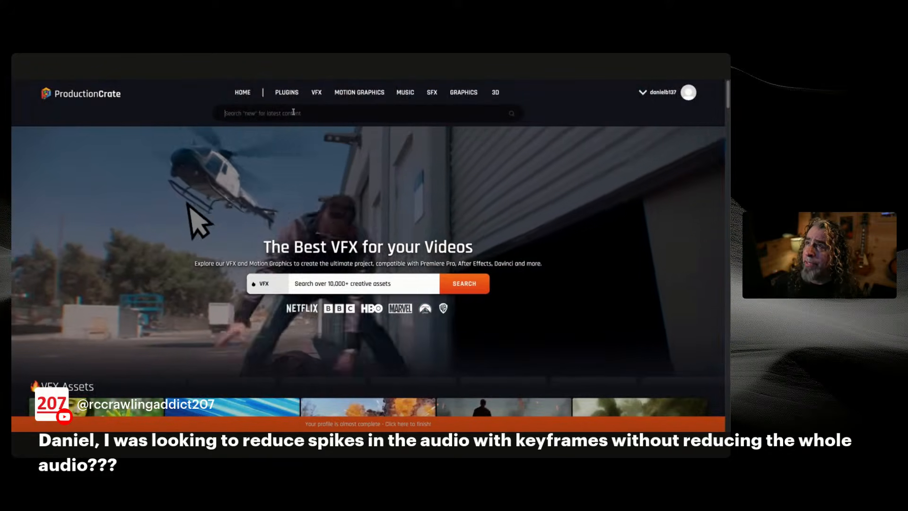
Step: Search the ProductionCrate library for fire effects and browse the results
left_click(293, 111)
type("fire")
key("Return")
scroll(294, 216, "down", 5)
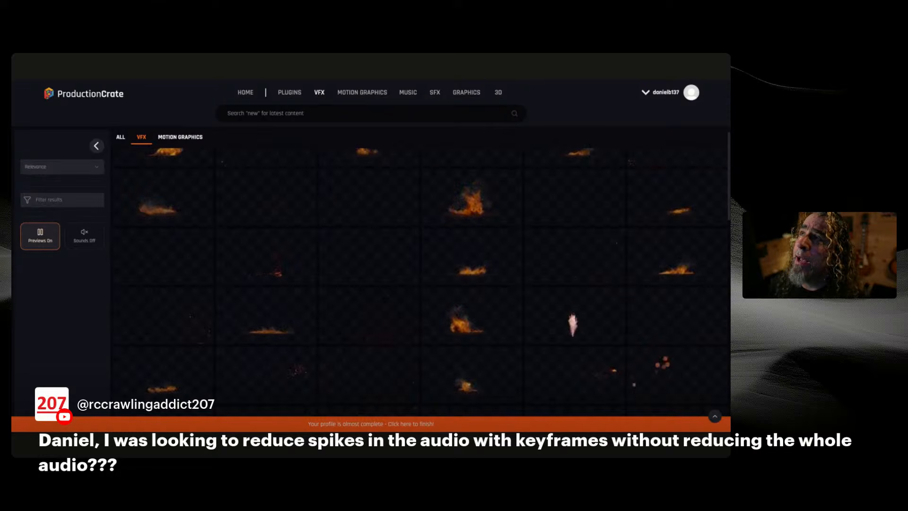
Step: Search the library for lighting effects and scroll through the results
left_click(313, 118)
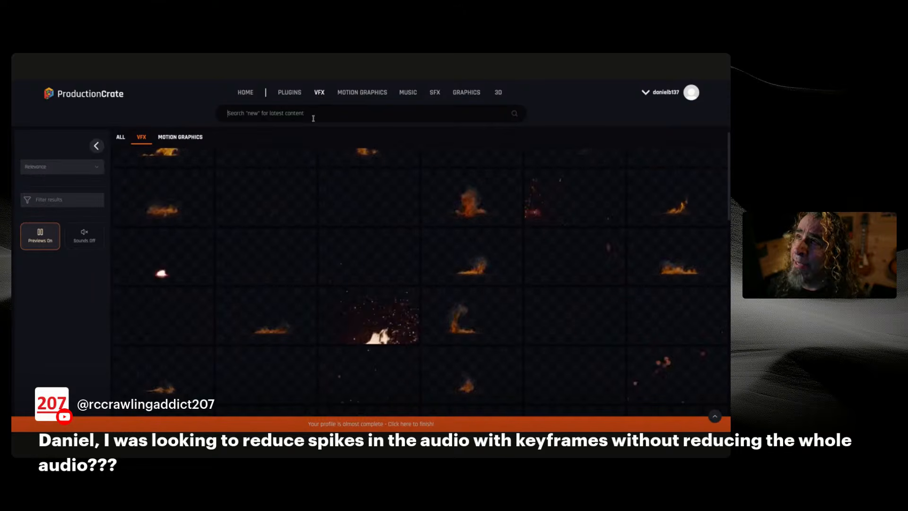
type("lighting")
key("Return")
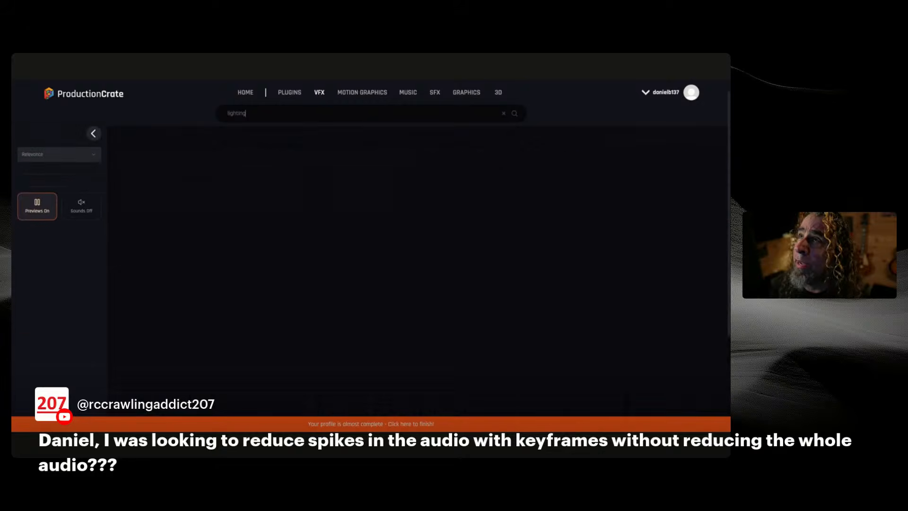
scroll(397, 208, "down", 20)
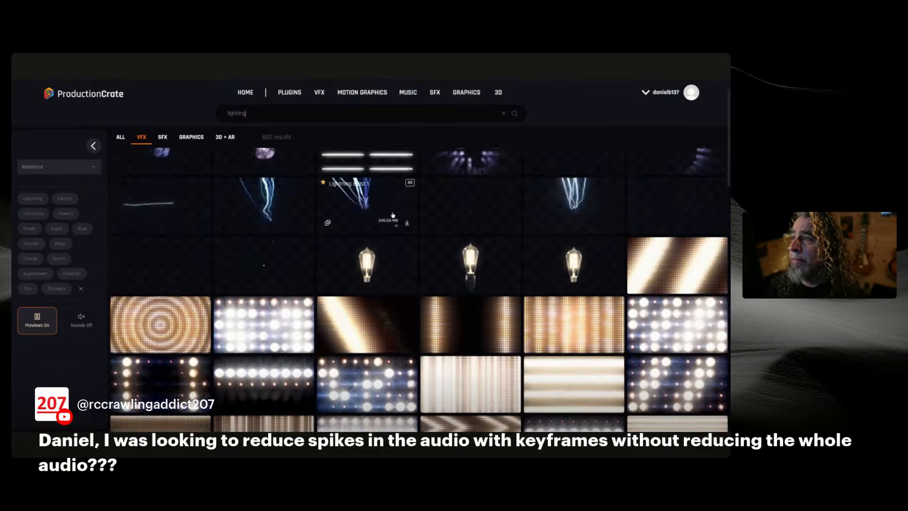
scroll(408, 255, "down", 5)
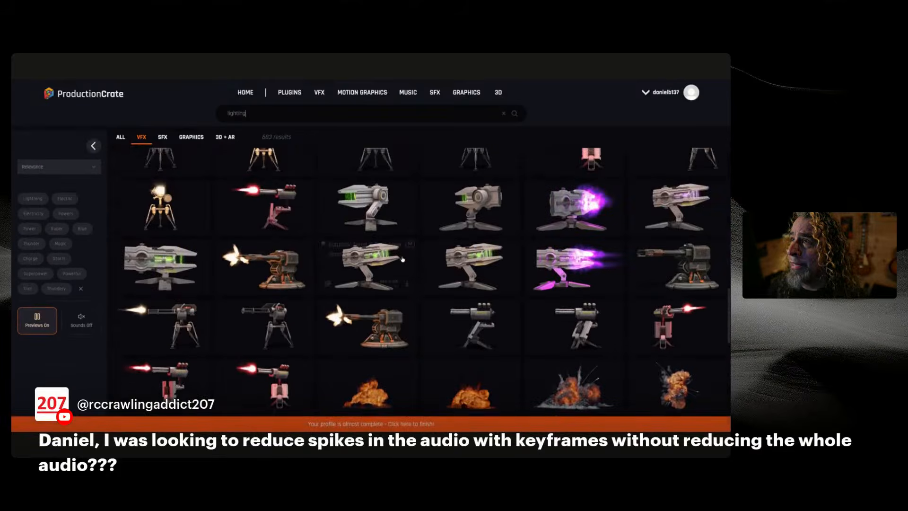
scroll(402, 259, "down", 3)
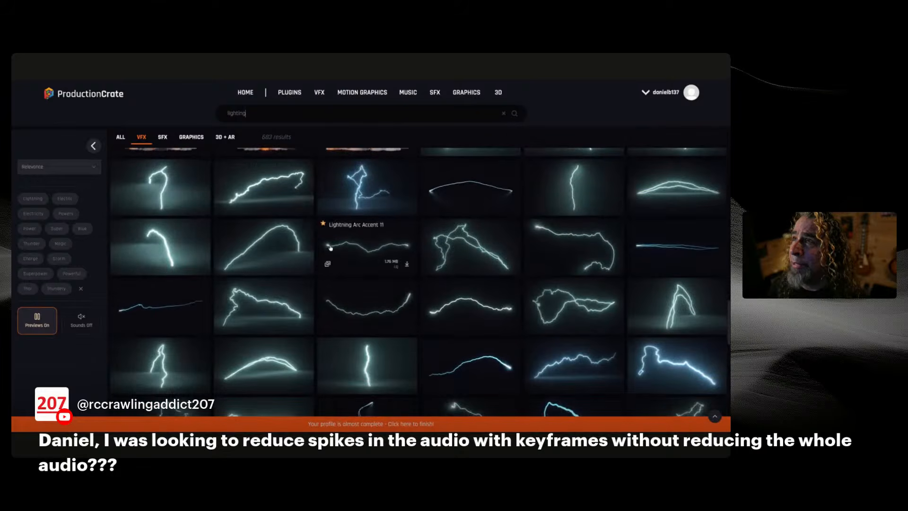
Step: Preview several lightning arc assets, closing each preview window
left_click(345, 192)
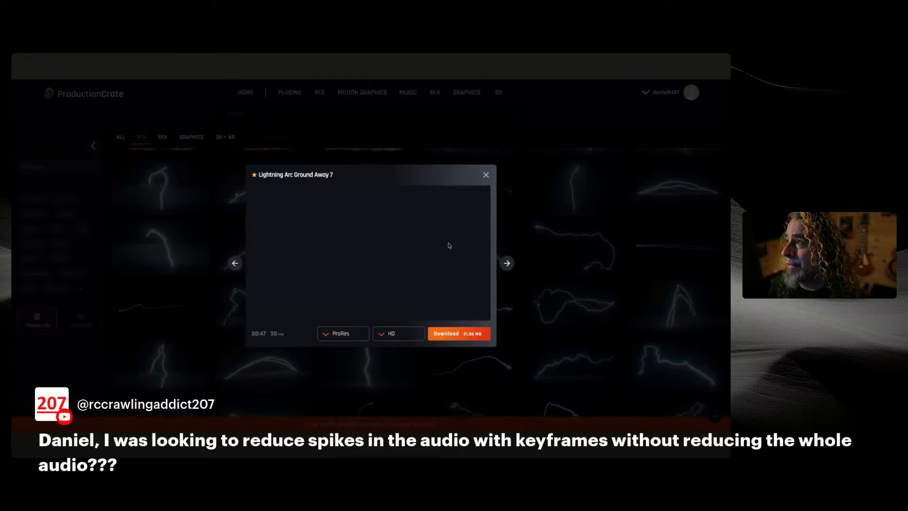
left_click(486, 175)
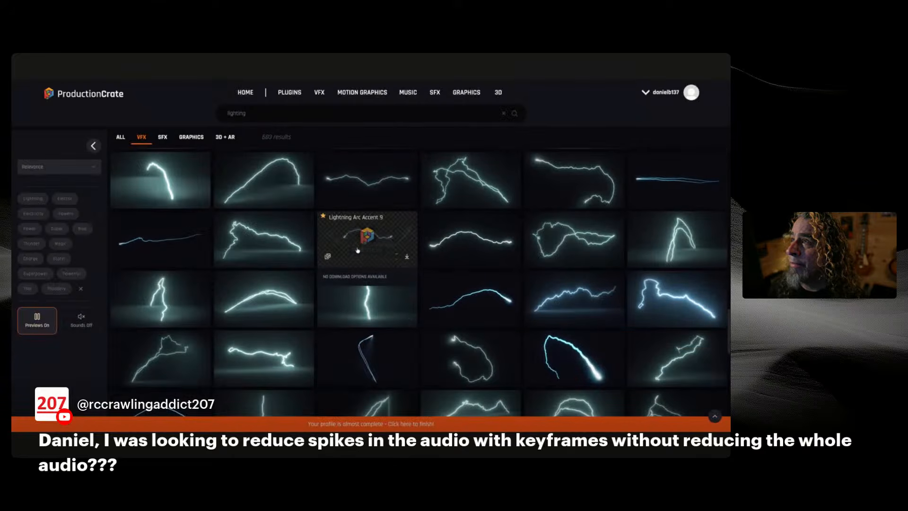
left_click(358, 247)
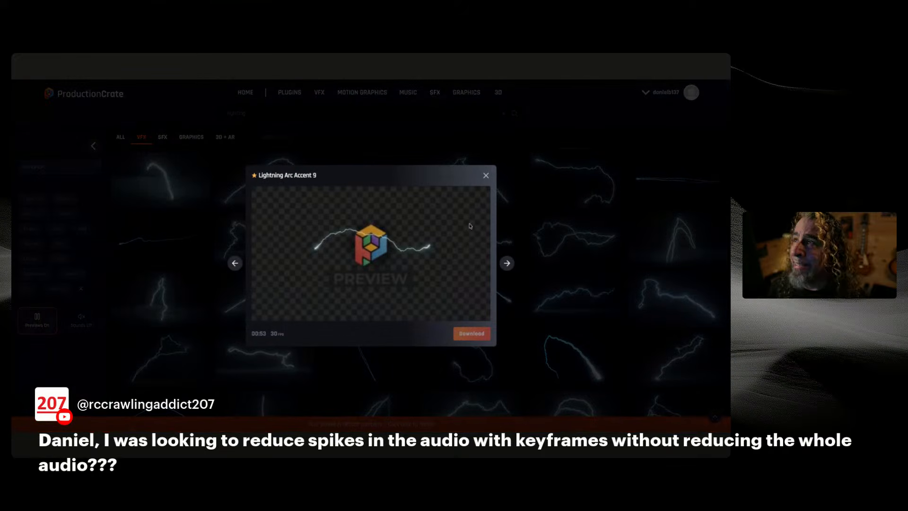
left_click(486, 175)
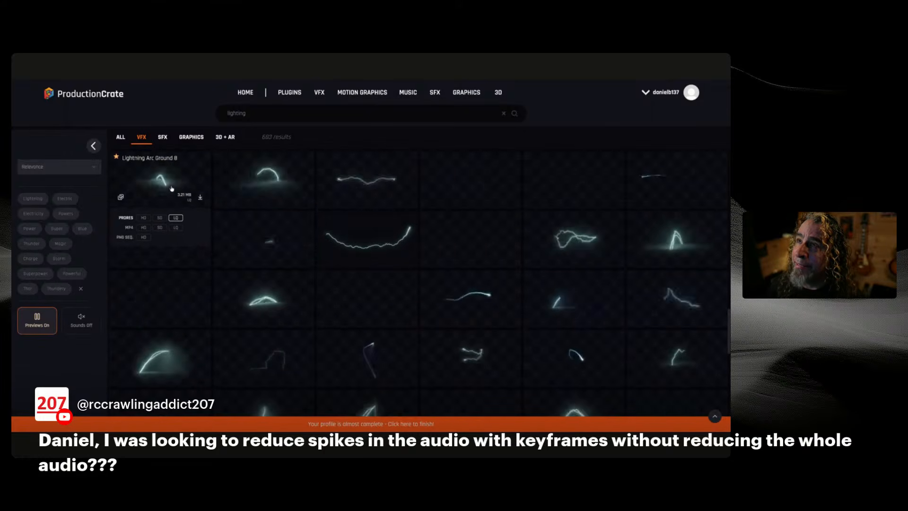
left_click(173, 189)
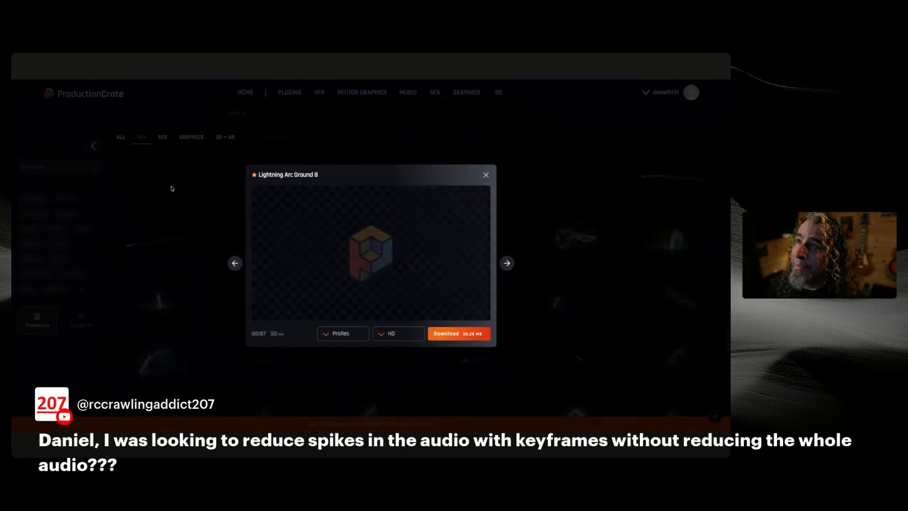
left_click(485, 175)
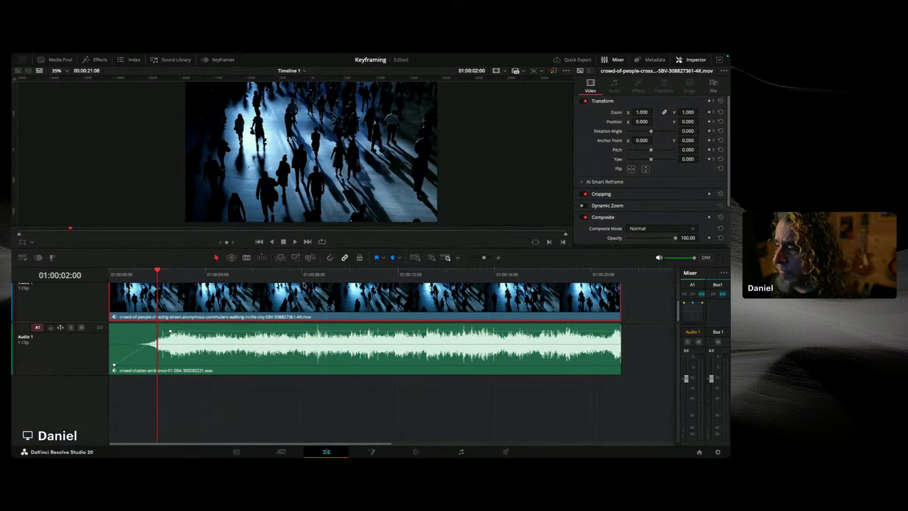
Step: Mute the Audio 1 track in the timeline
left_click_drag(308, 277, 319, 275)
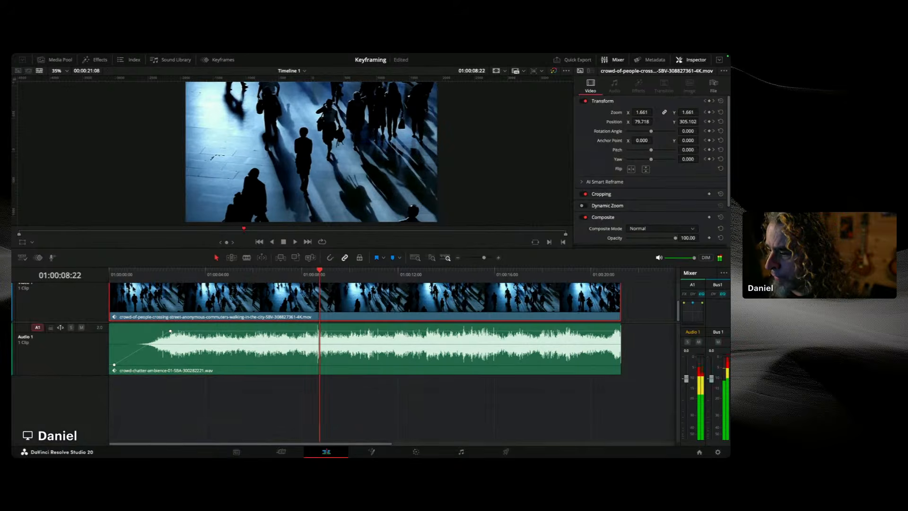
left_click(81, 327)
left_click_drag(483, 258, 488, 259)
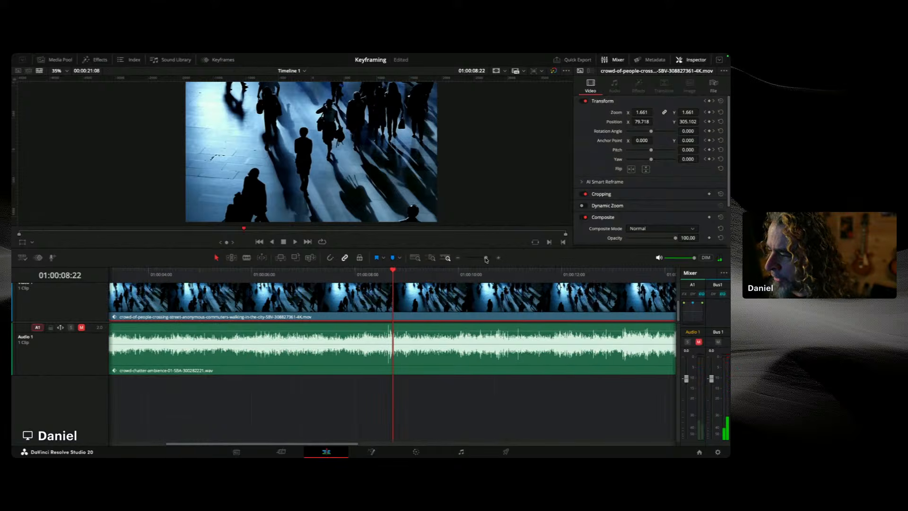
Step: Select the crowd audio clip and add a volume keyframe at 01:00:08:19 in the Inspector's Audio section
left_click_drag(418, 386, 351, 308)
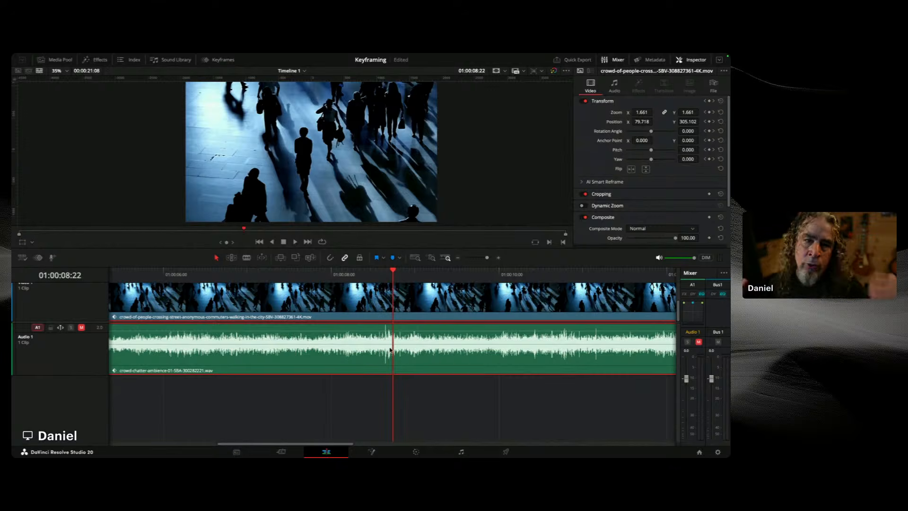
left_click(377, 272)
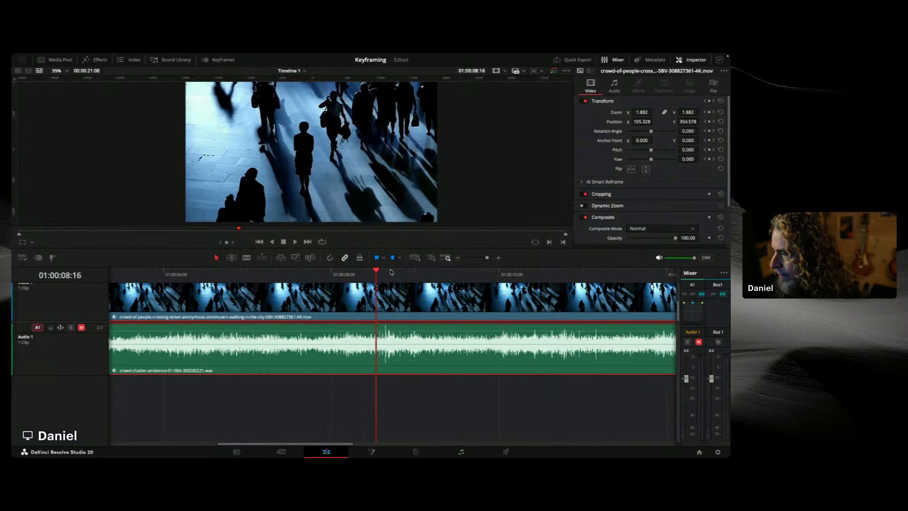
left_click_drag(487, 257, 490, 258)
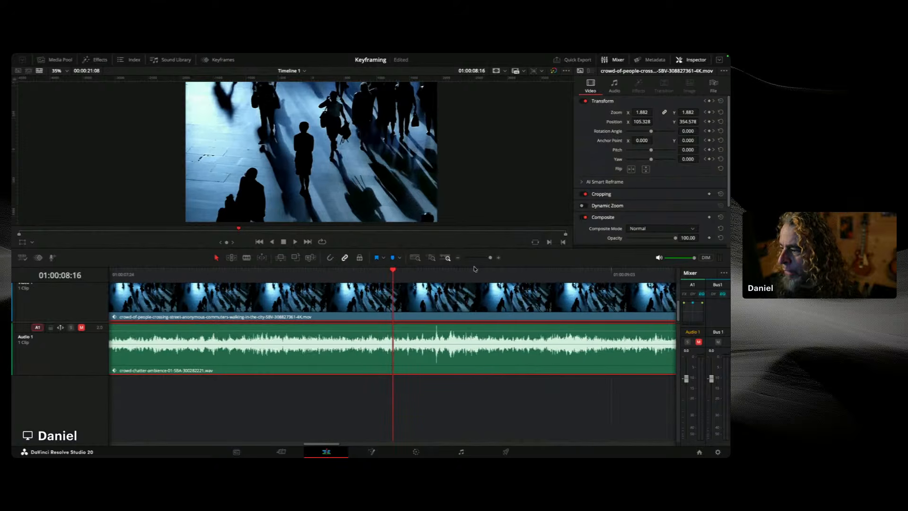
left_click(431, 271)
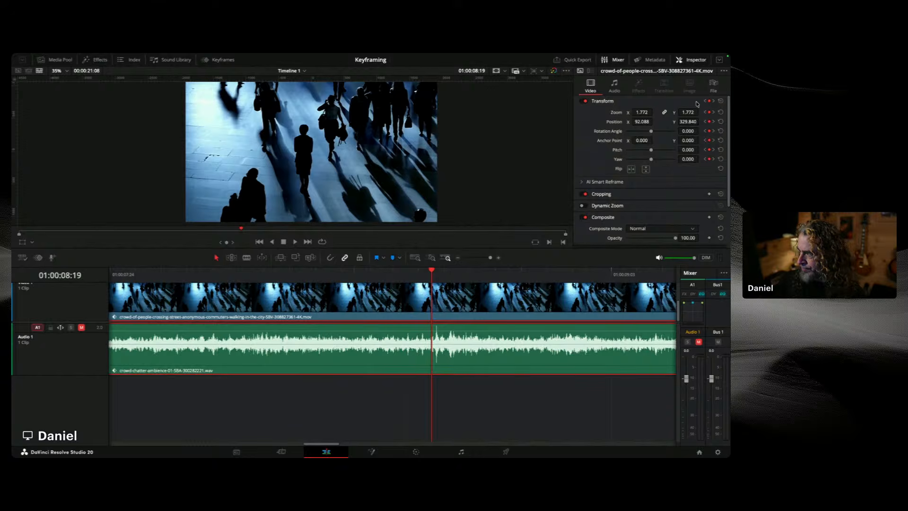
left_click(614, 87)
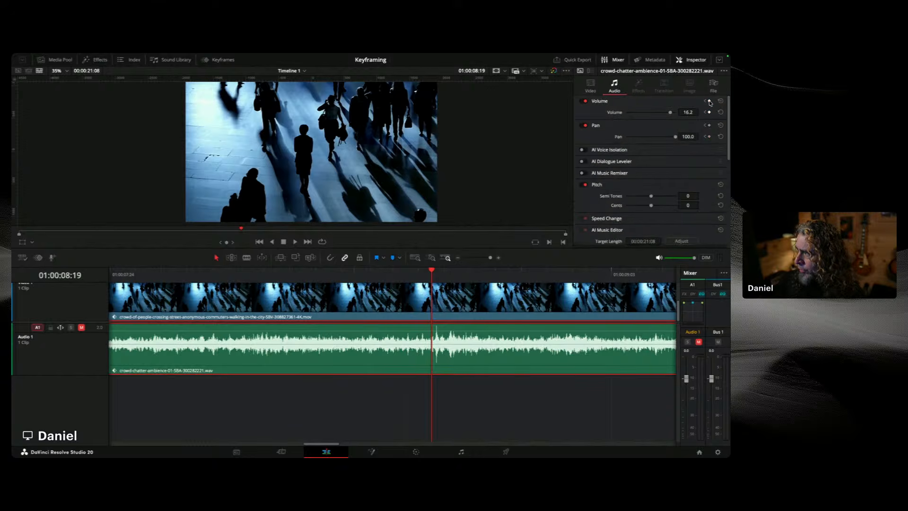
left_click(709, 112)
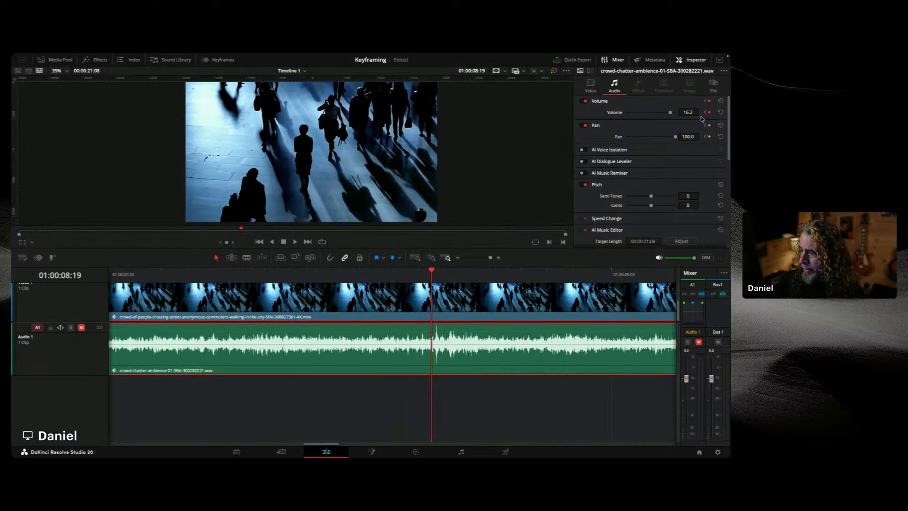
Step: Lower the middle volume keyframe on the clip to dip the level at the audio spike
left_click_drag(434, 271, 445, 272)
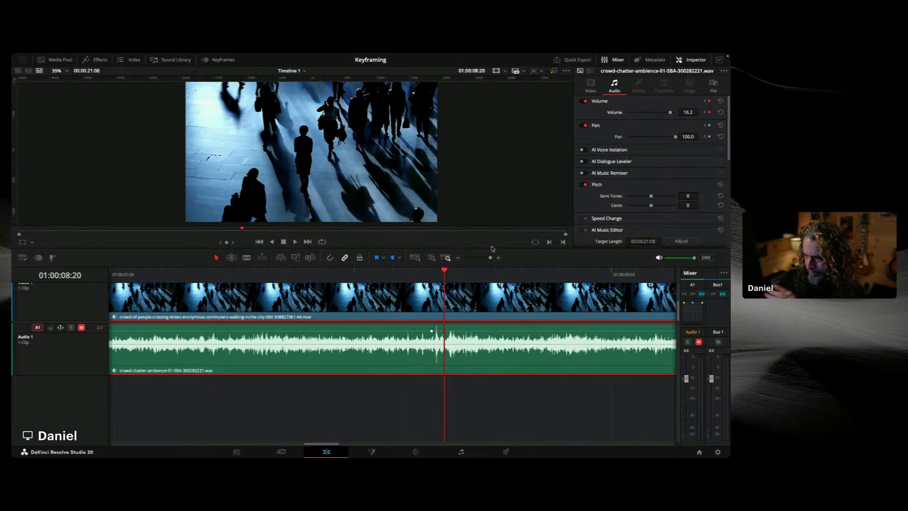
left_click_drag(439, 273, 421, 275)
left_click_drag(490, 258, 494, 258)
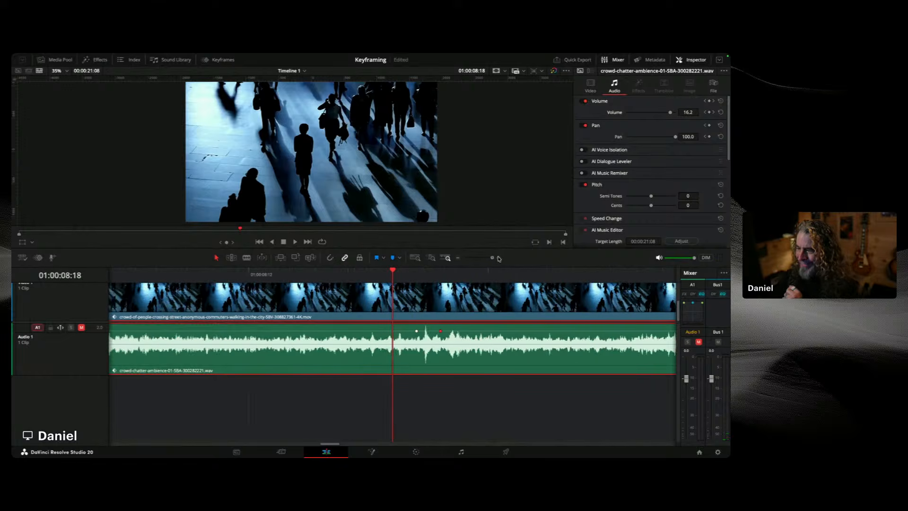
left_click(440, 271)
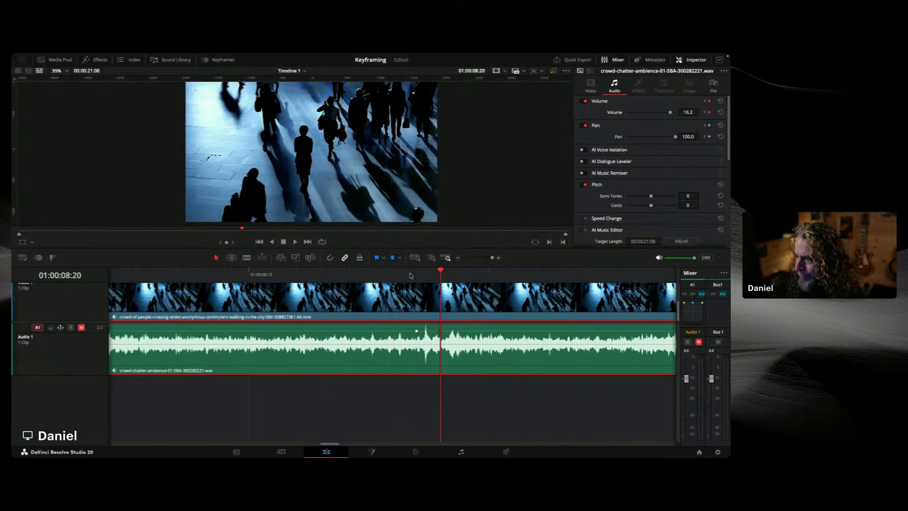
left_click(392, 272)
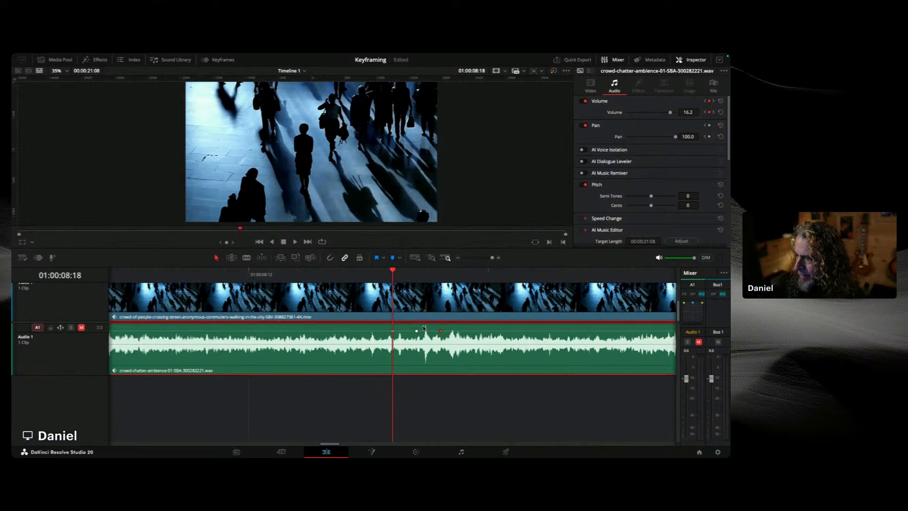
left_click_drag(416, 331, 417, 334)
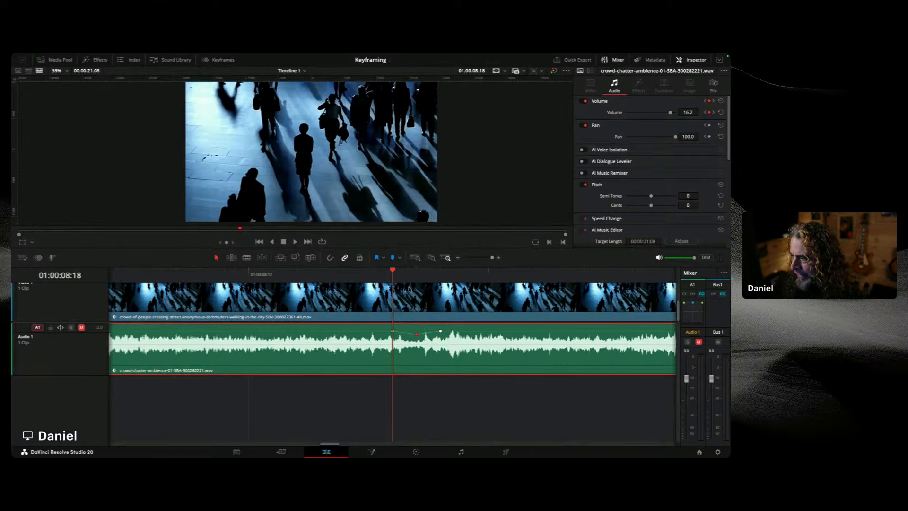
Step: Reset the crowd clip's volume, clearing its keyframes, and adjust its volume line in the timeline
left_click_drag(395, 269, 437, 271)
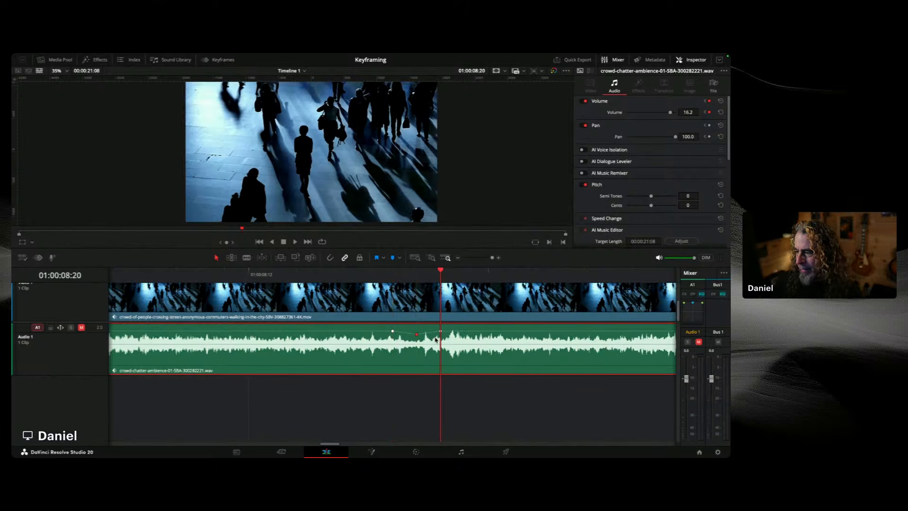
left_click_drag(444, 273, 416, 274)
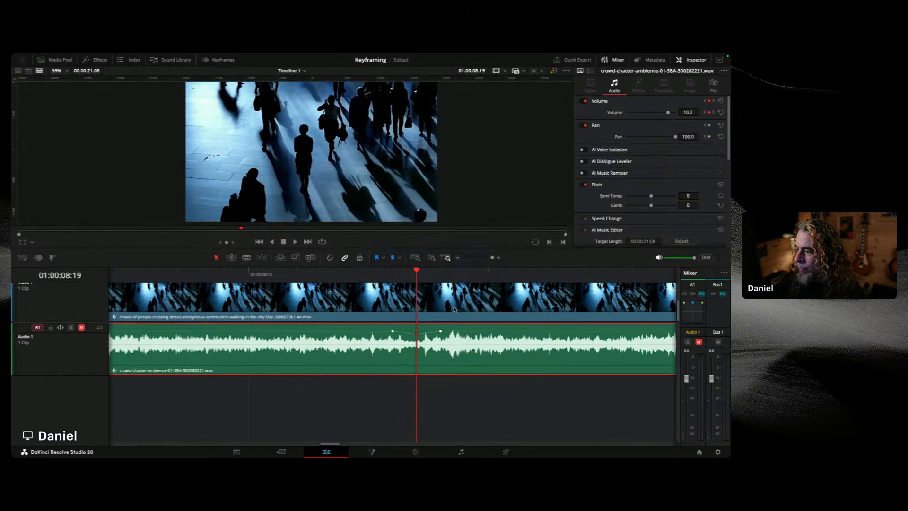
left_click(720, 101)
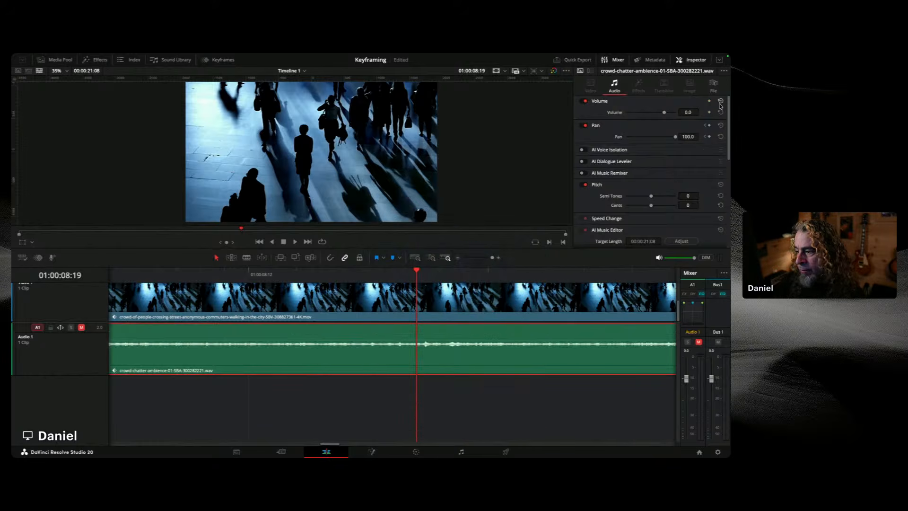
left_click_drag(425, 343, 425, 328)
Step: Switch to the Fairlight page and hide the Media Pool and Effects panels
left_click(462, 452)
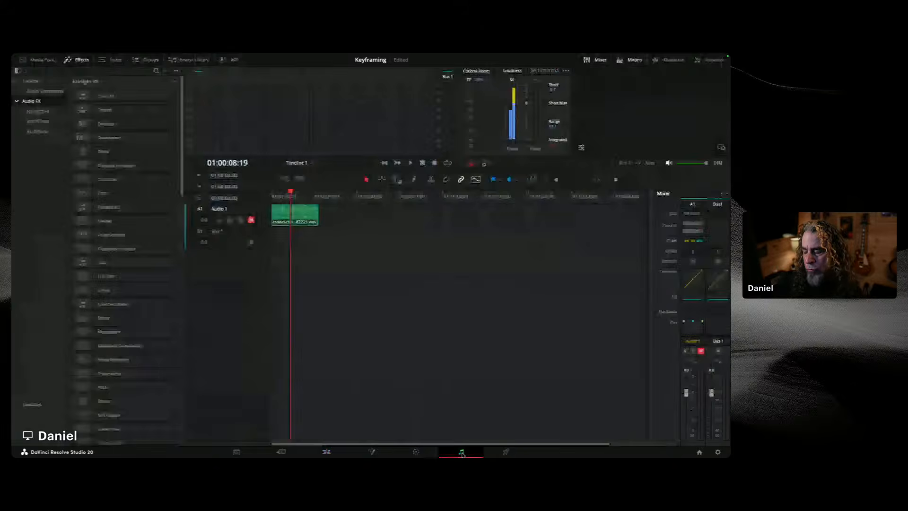
left_click(43, 60)
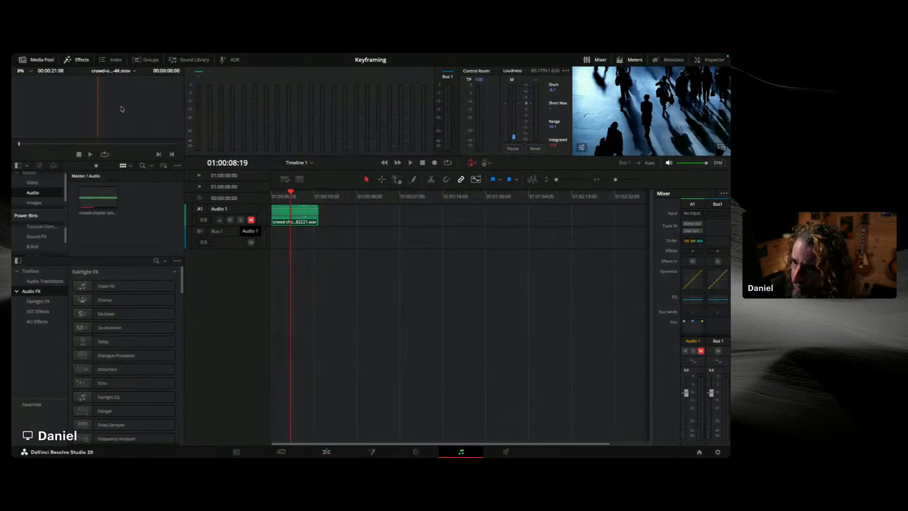
left_click(42, 60)
left_click(80, 60)
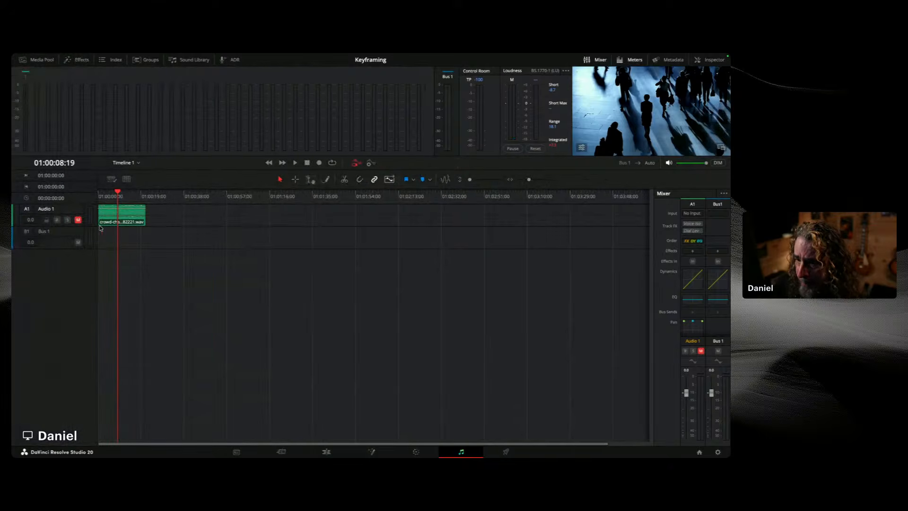
Step: Open the Dynamics window for the Audio 1 track from the mixer
left_click_drag(88, 227, 88, 285)
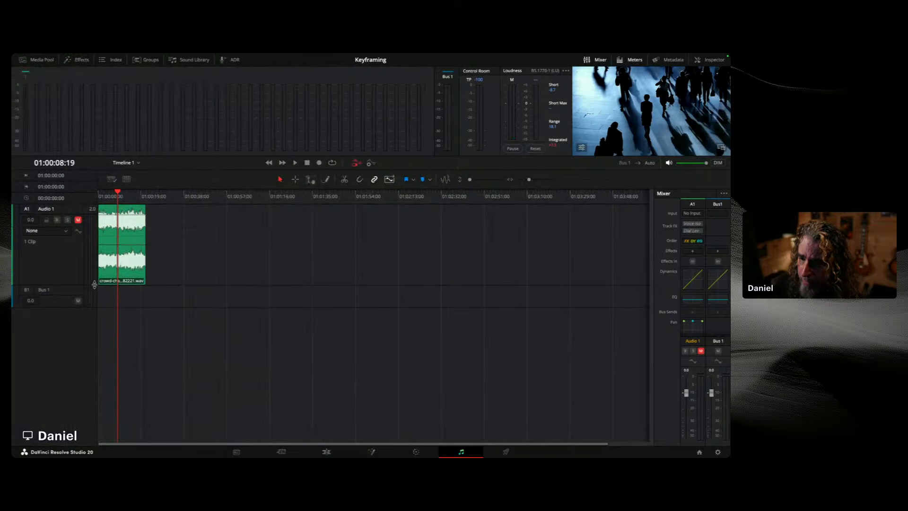
left_click_drag(529, 179, 531, 181)
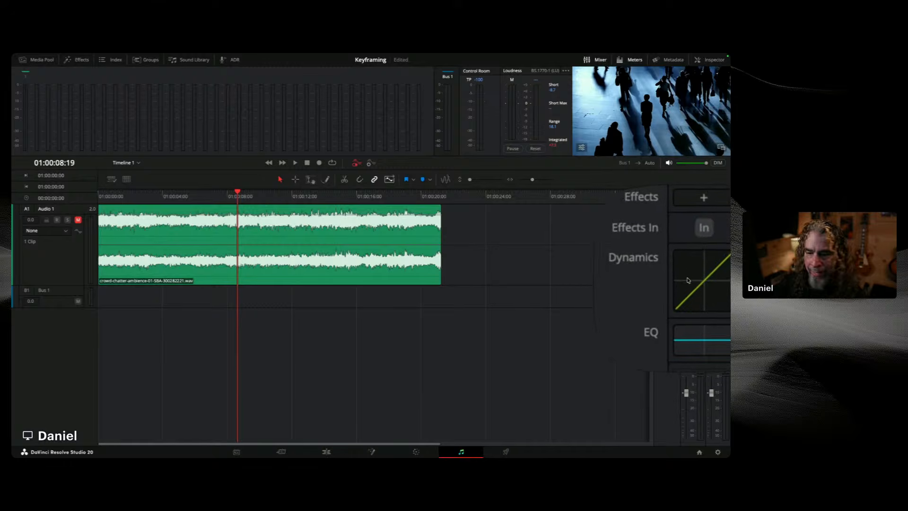
double_click(691, 281)
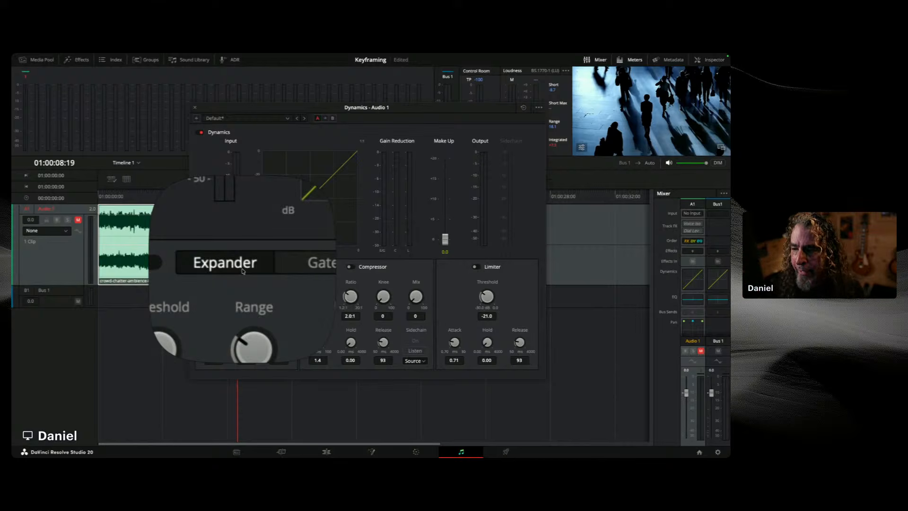
left_click(267, 267)
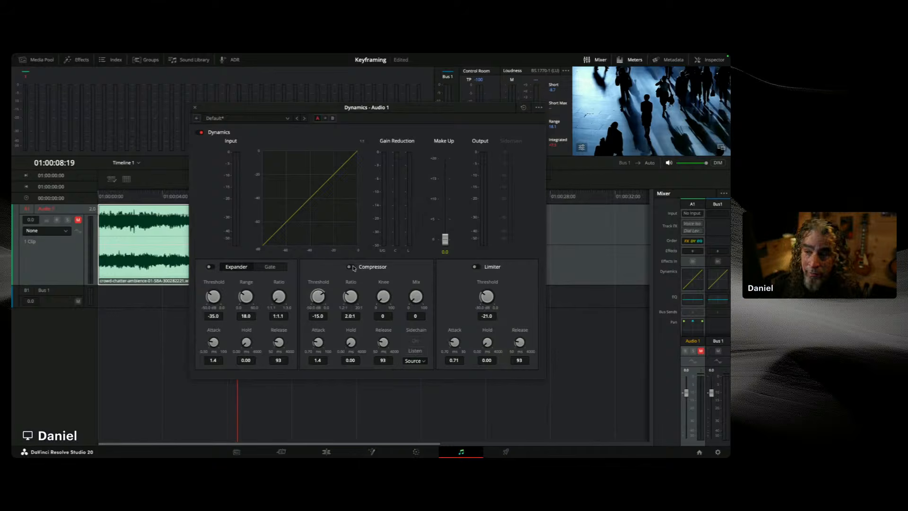
Step: Enable the compressor in the Dynamics window and set its ratio to 2.2:1
left_click(350, 267)
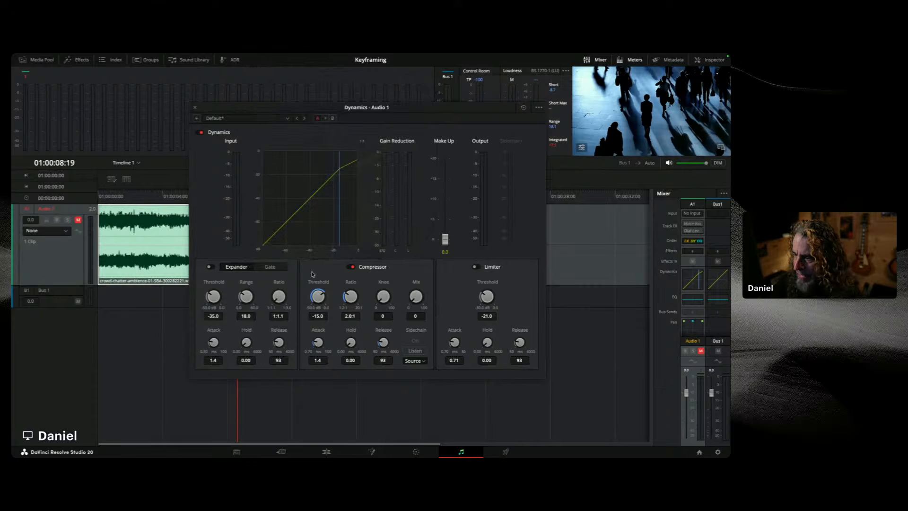
left_click_drag(321, 296, 289, 293)
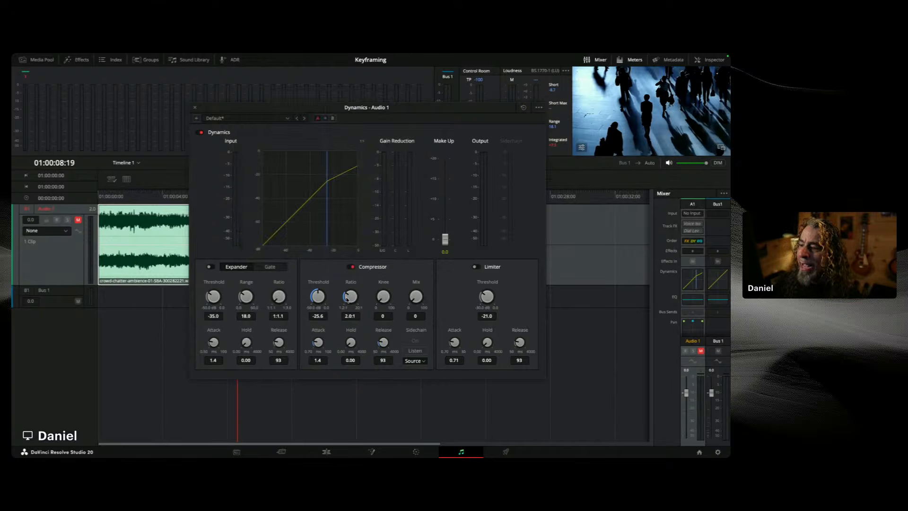
left_click_drag(347, 299, 463, 279)
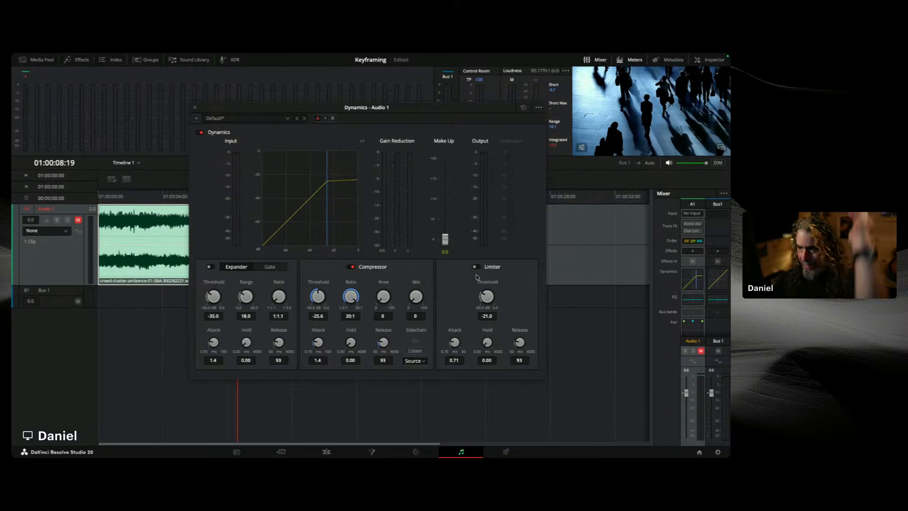
double_click(350, 297)
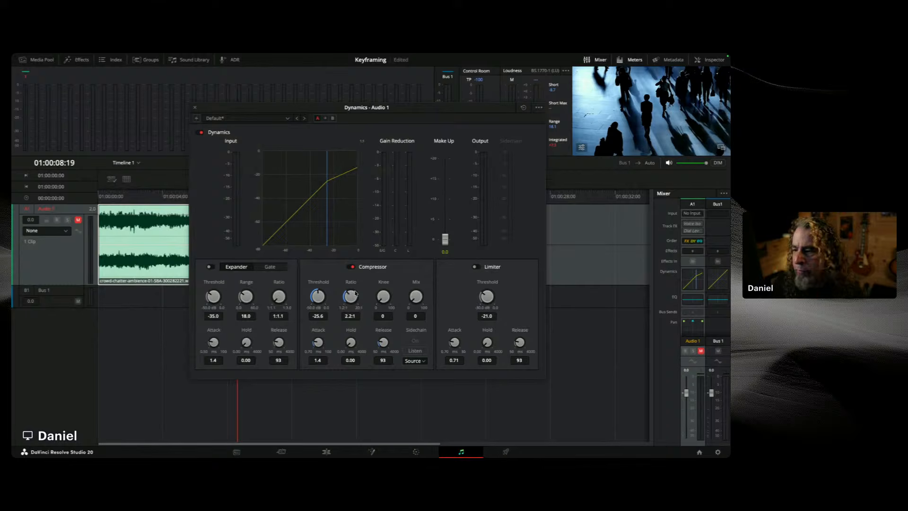
Step: Set the compressor threshold to -17.0 dB and its knee to 79
left_click_drag(324, 294, 351, 289)
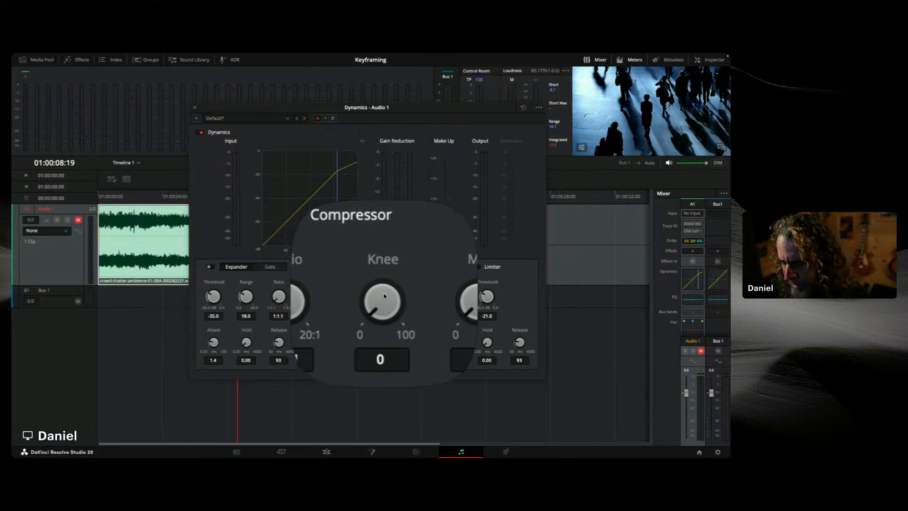
left_click_drag(384, 294, 396, 271)
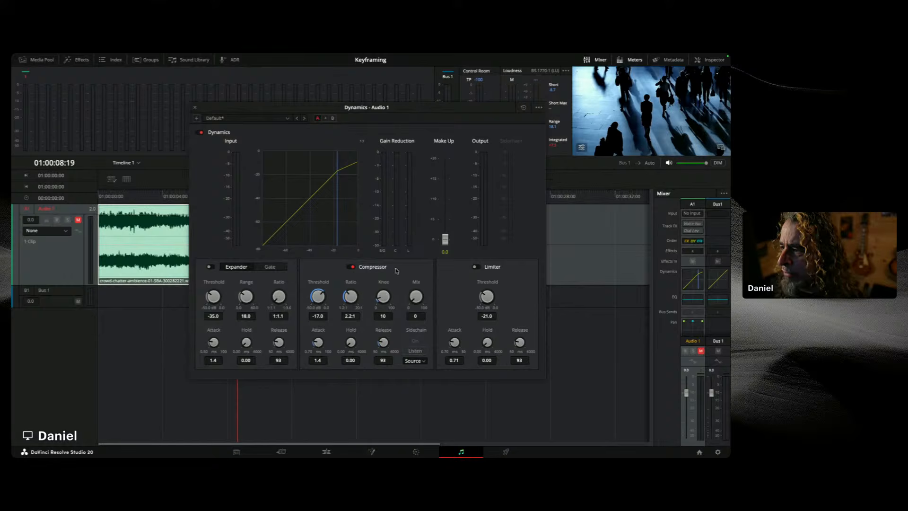
left_click_drag(383, 300, 389, 294)
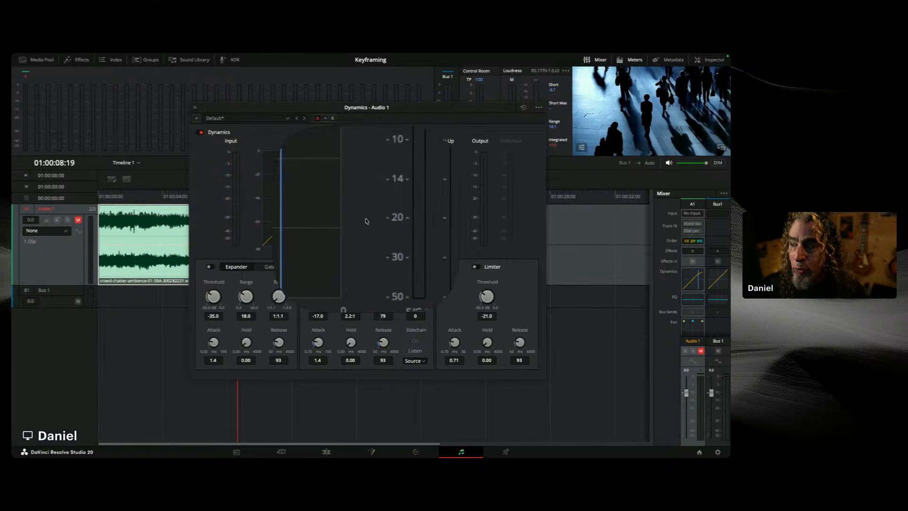
Step: Enable the limiter, set its threshold to -11.1 dB, and save the project
left_click(478, 269)
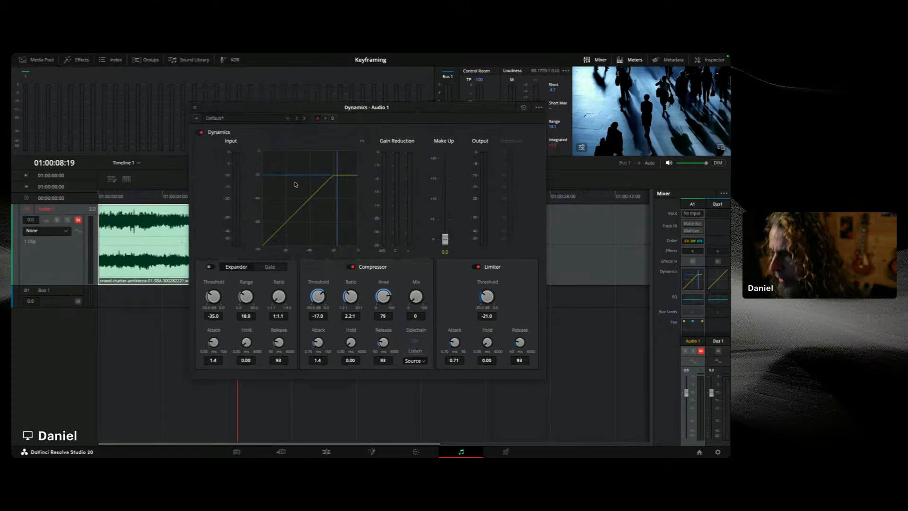
left_click_drag(485, 297, 535, 291)
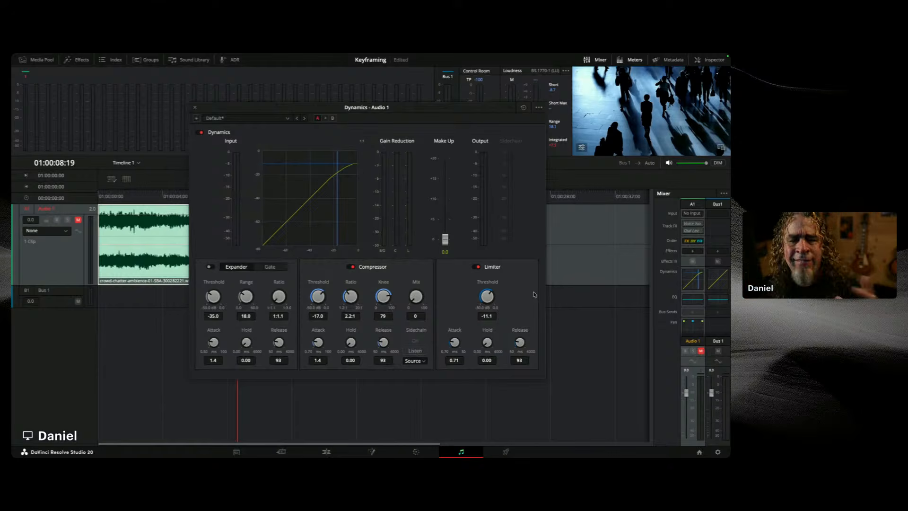
key("ctrl+s")
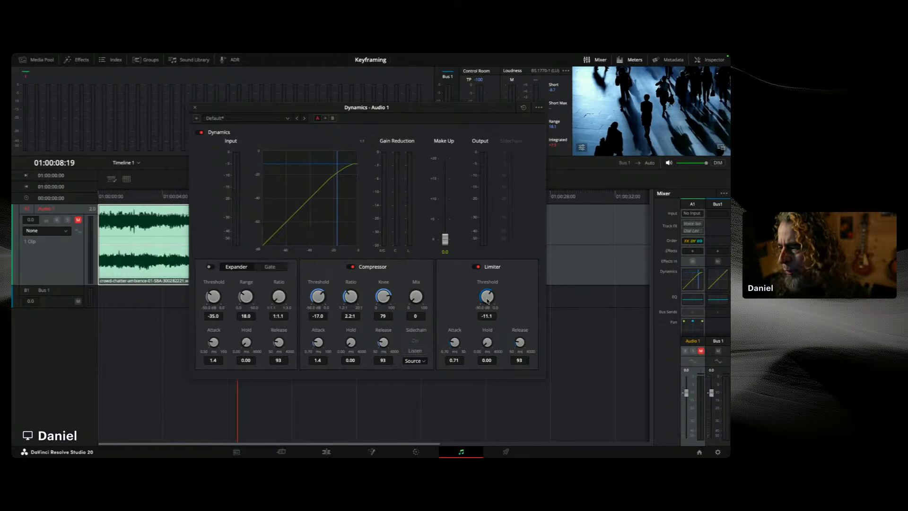
Step: Set the compressor threshold to -17.7 dB and the limiter threshold to -12.6 dB, then close the Dynamics window
left_click_drag(313, 299, 321, 298)
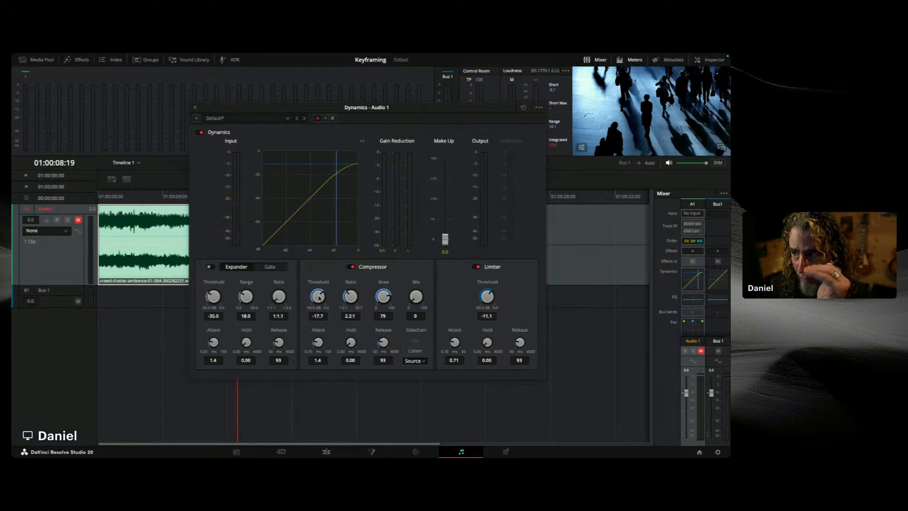
left_click_drag(489, 299, 479, 297)
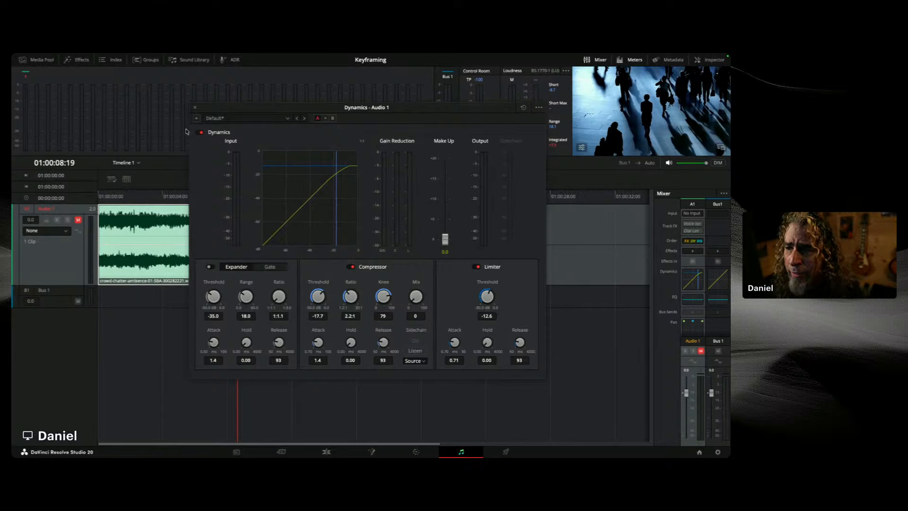
left_click(193, 109)
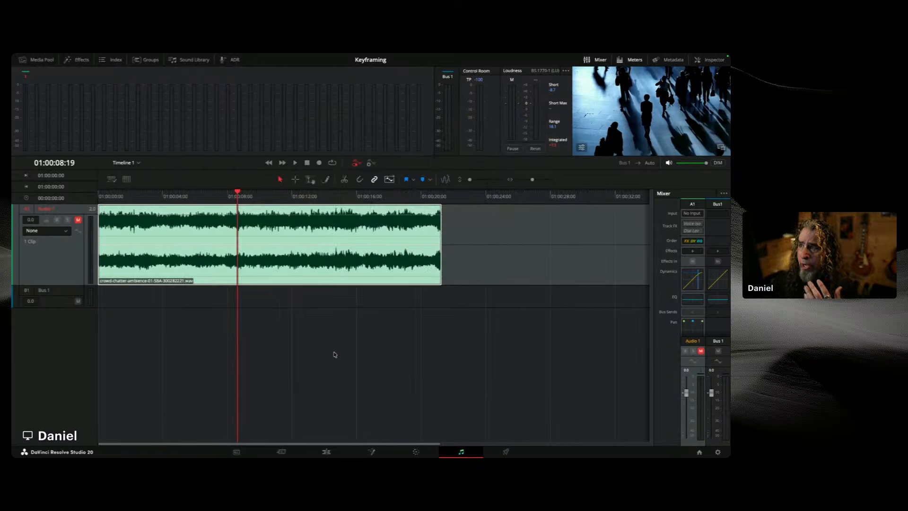
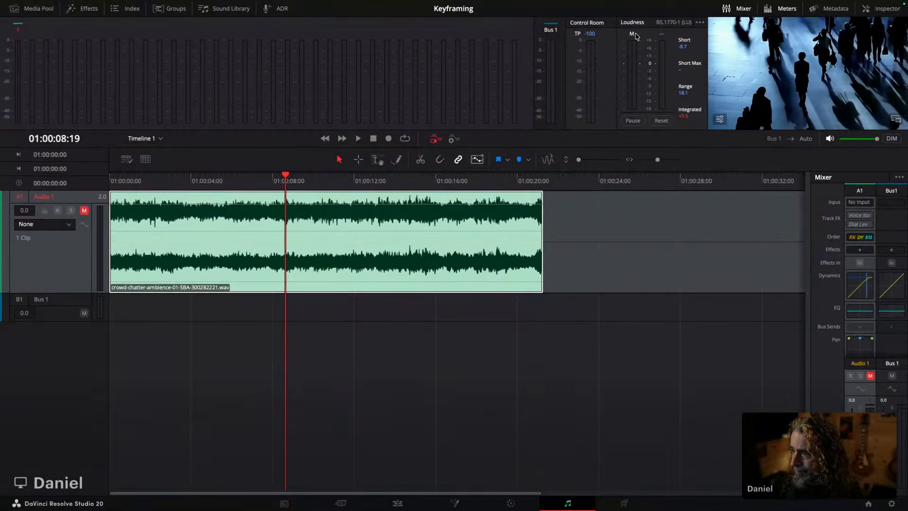
Step: Switch to the Edit page and turn the crowd video clip into a new Fusion clip
left_click(398, 503)
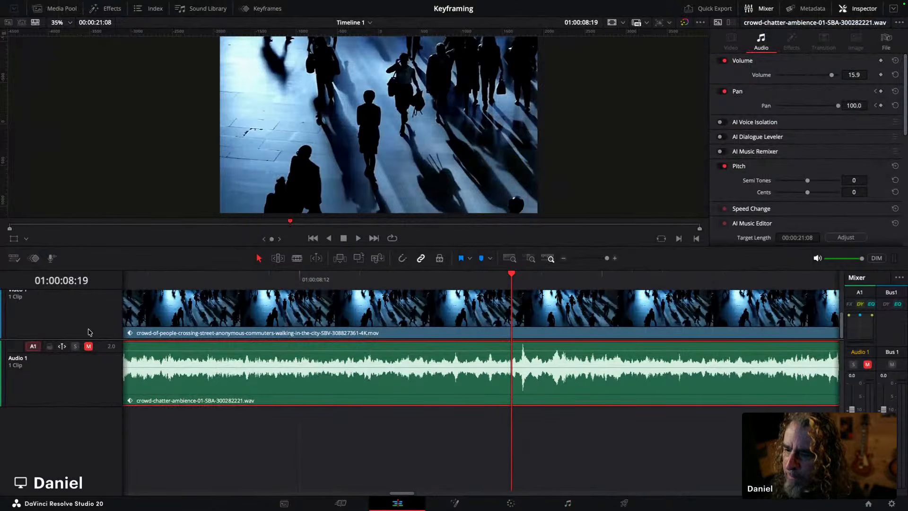
left_click_drag(100, 338, 164, 384)
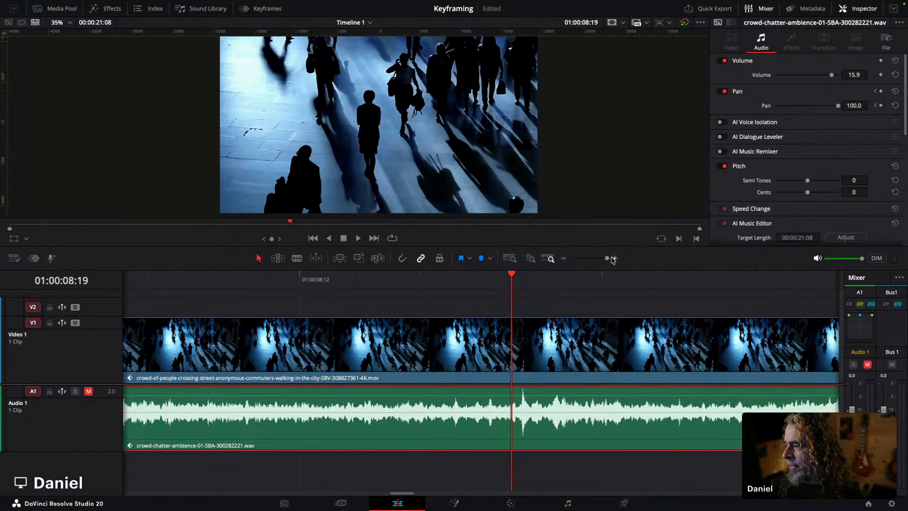
left_click_drag(607, 259, 594, 266)
left_click(310, 341)
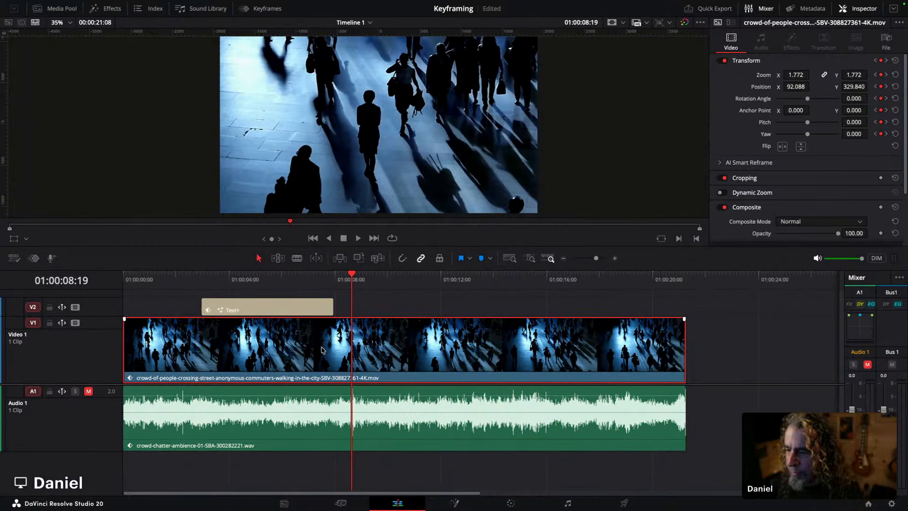
right_click(319, 355)
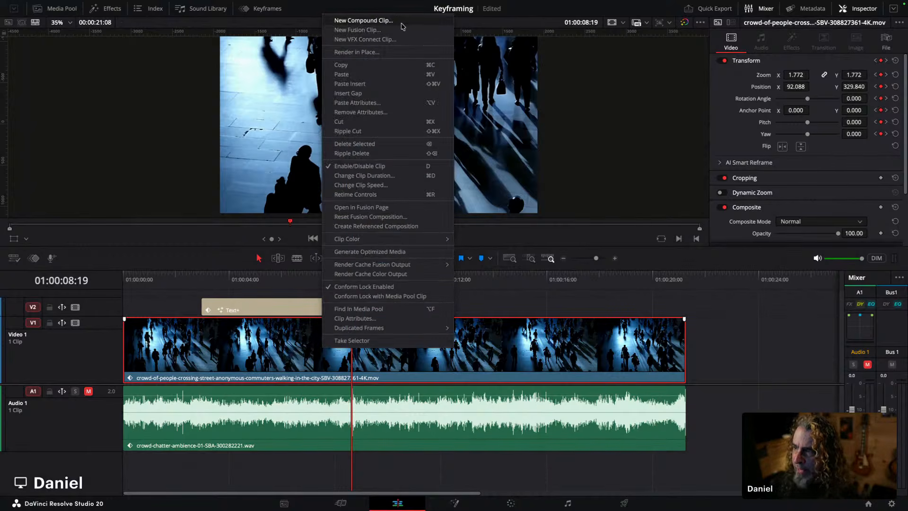
left_click(361, 31)
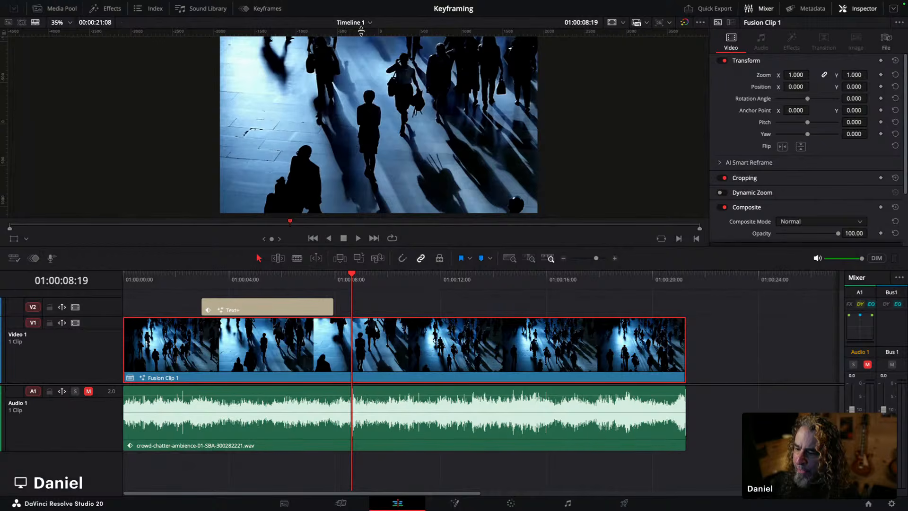
Step: Open Fusion Clip 1 in the Fusion page
left_click(63, 9)
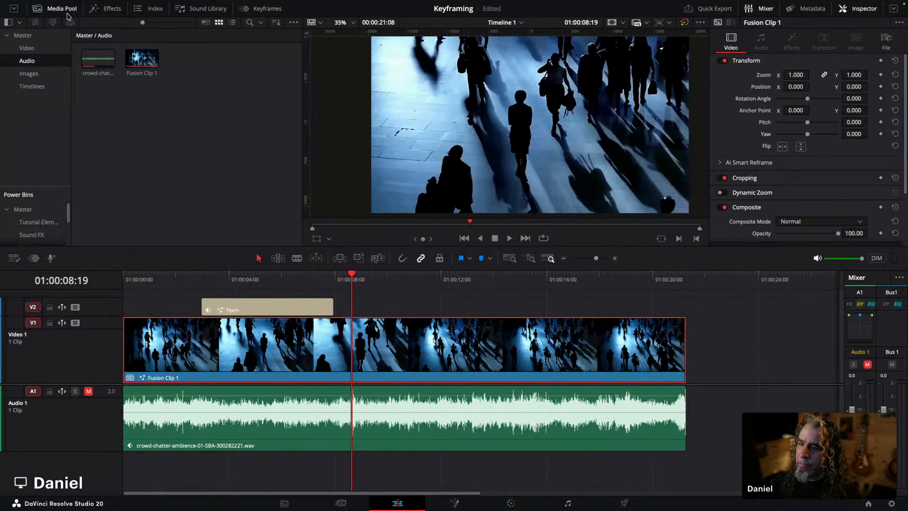
left_click(142, 63)
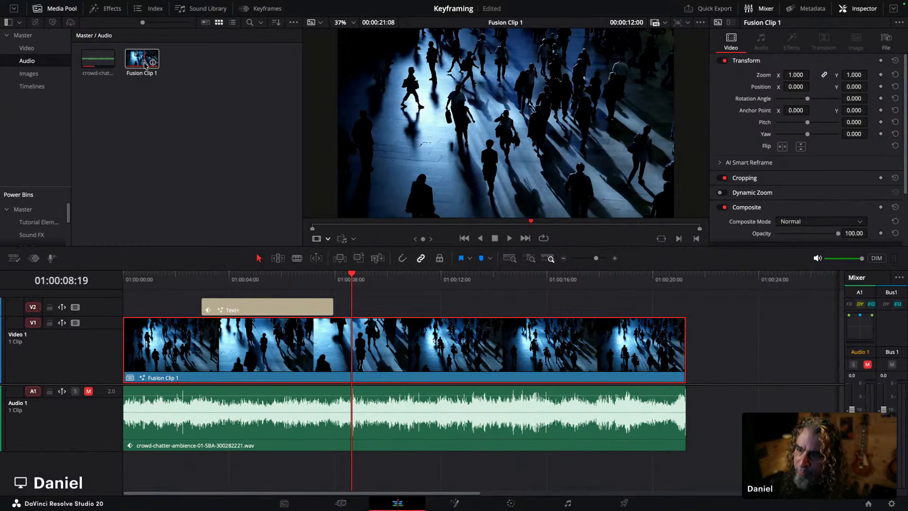
left_click(377, 306)
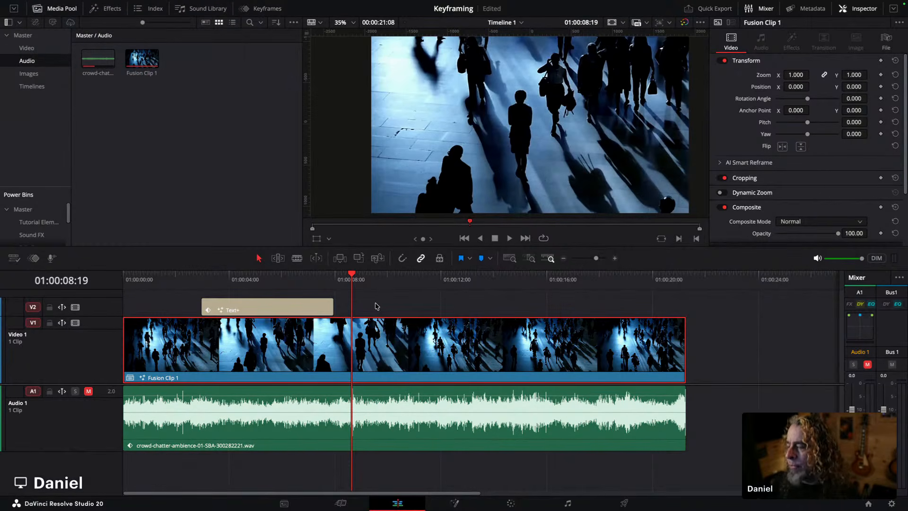
right_click(417, 355)
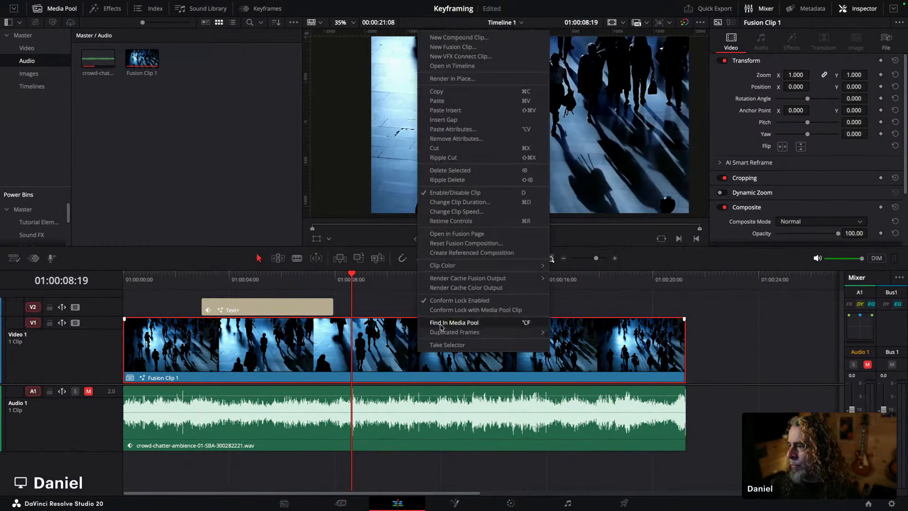
left_click(457, 233)
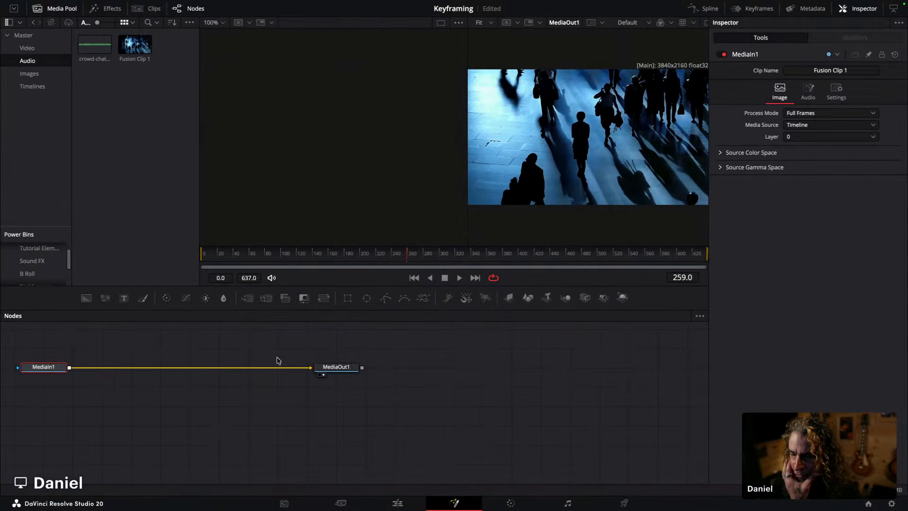
Step: Spread out the nodes and insert a Blur node between MediaIn1 and MediaOut1
left_click_drag(37, 338, 373, 411)
left_click_drag(347, 369, 552, 407)
left_click(250, 407)
left_click(395, 334)
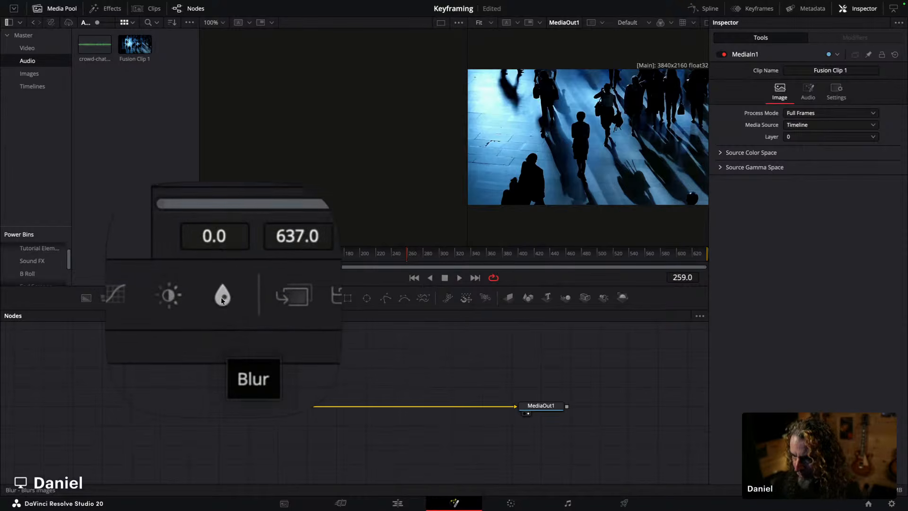
left_click(223, 298)
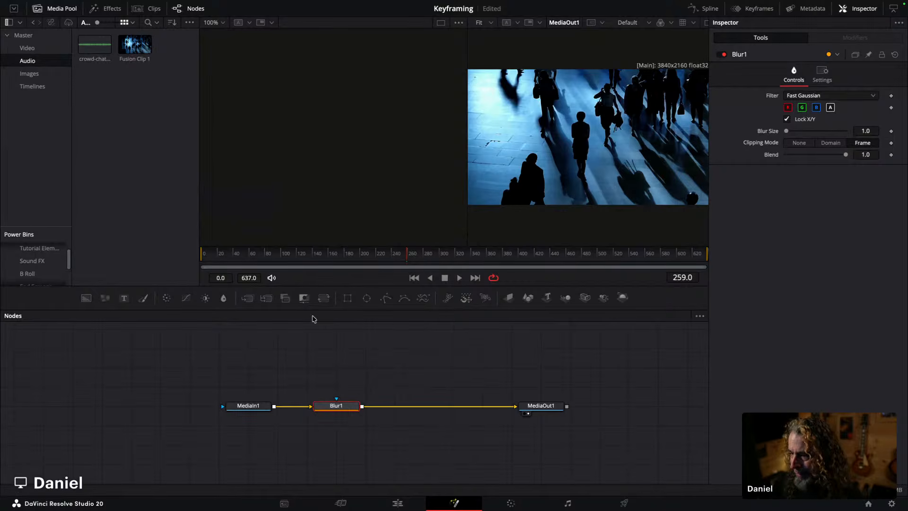
Step: Add a Blur Size keyframe at frame 0, then set Blur Size to 42.5 at frame 171
left_click_drag(325, 261, 158, 257)
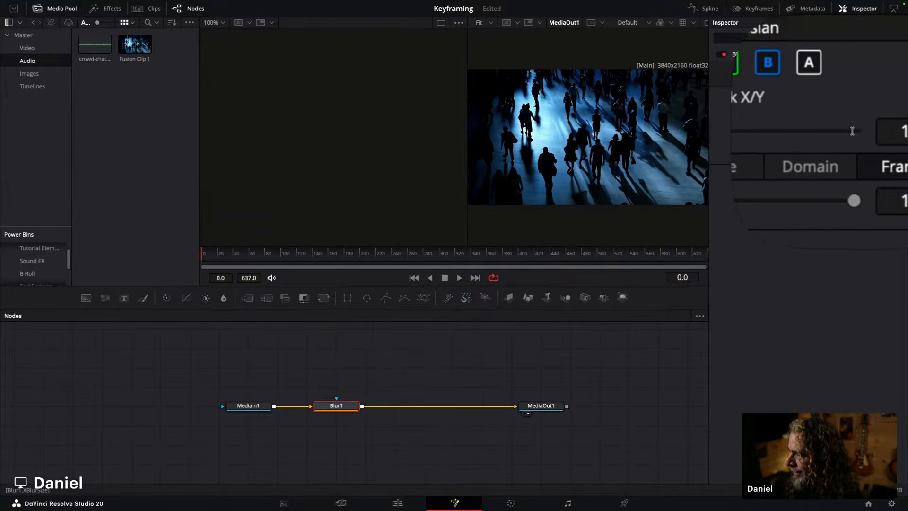
left_click(891, 133)
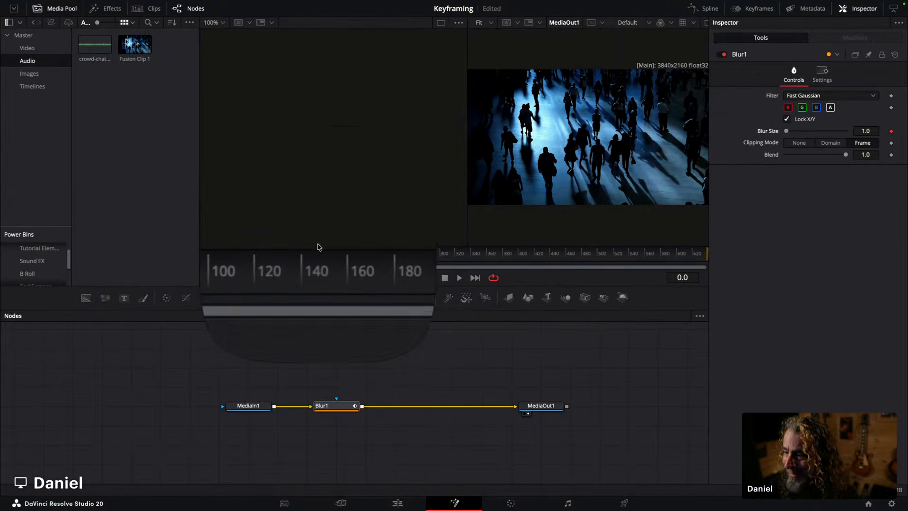
left_click(291, 254)
left_click_drag(291, 254, 336, 253)
left_click_drag(787, 134, 814, 134)
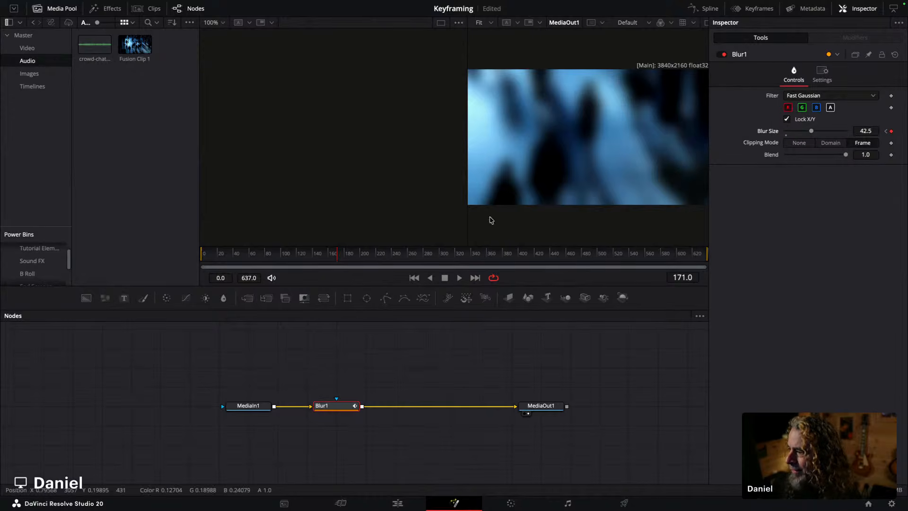
Step: Set Blur Size to 0.0 at frame 598 to keyframe the blur back off
left_click(486, 253)
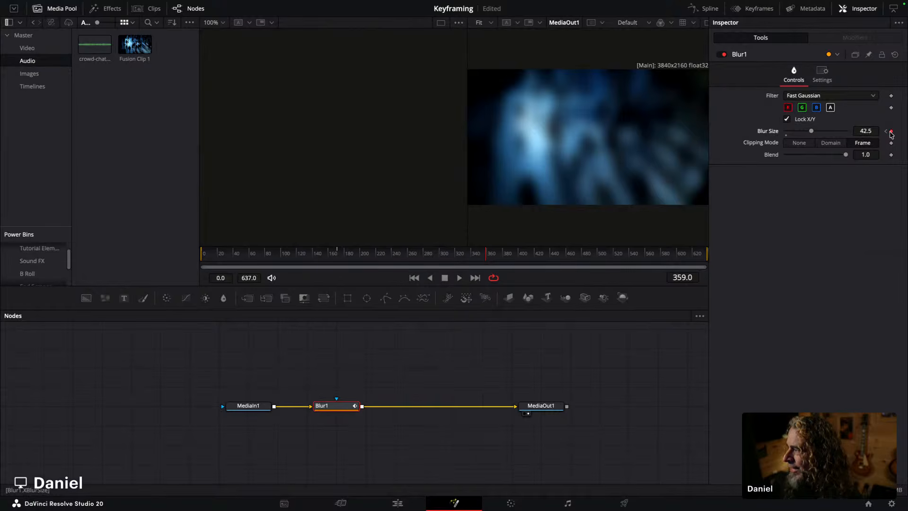
left_click_drag(643, 256, 676, 255)
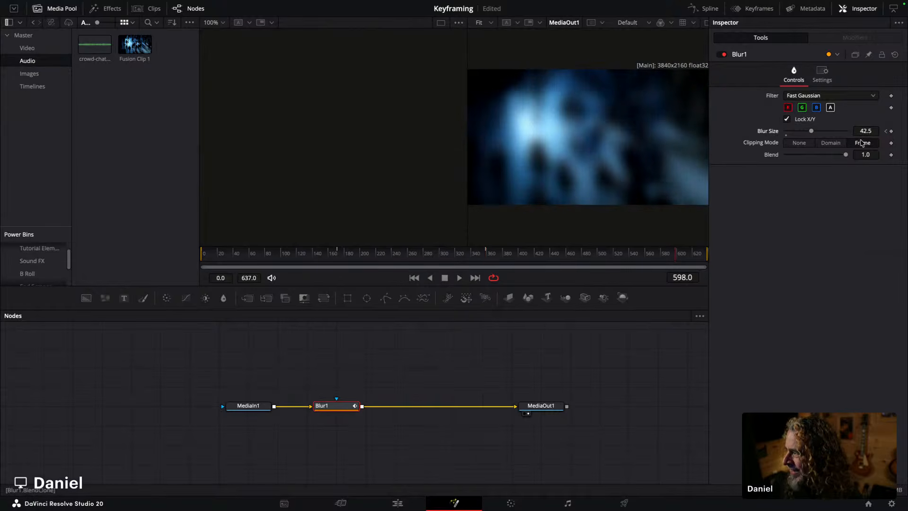
left_click_drag(811, 131, 736, 138)
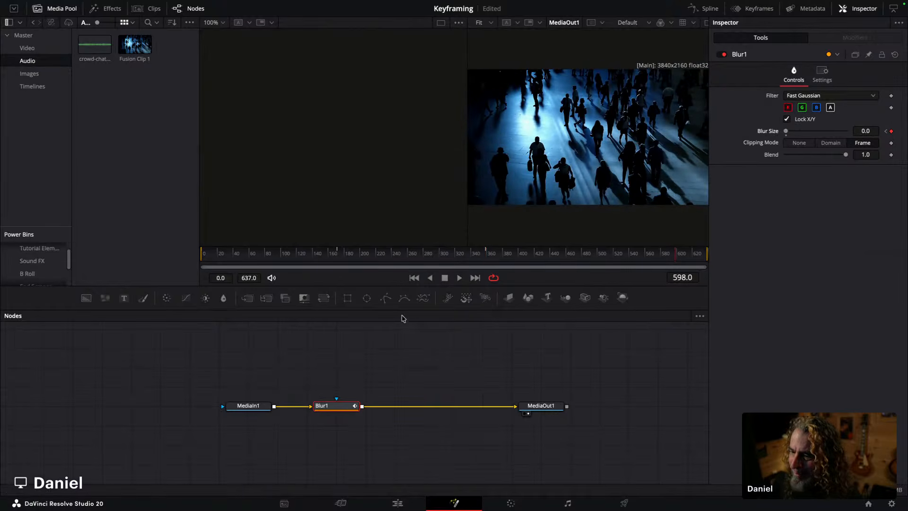
Step: Return to the Edit page and play the timeline from the start to review the blur animation
left_click(398, 503)
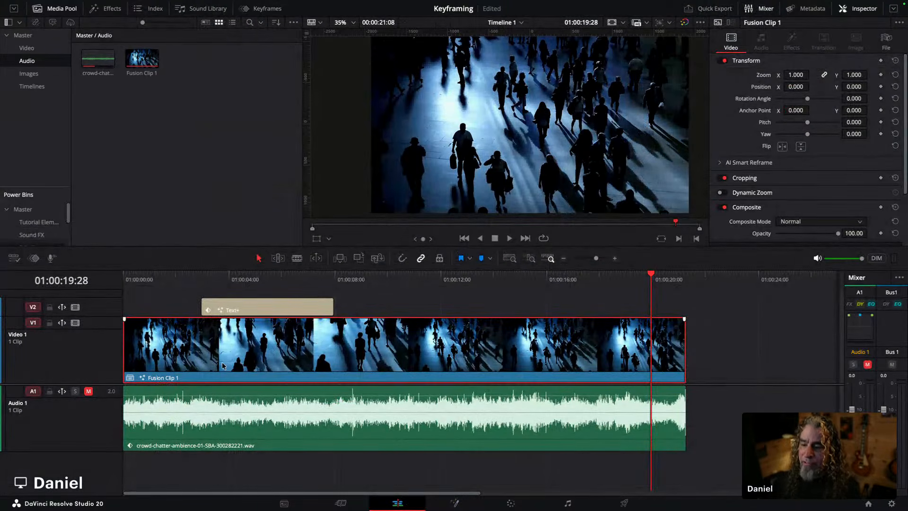
key("Home")
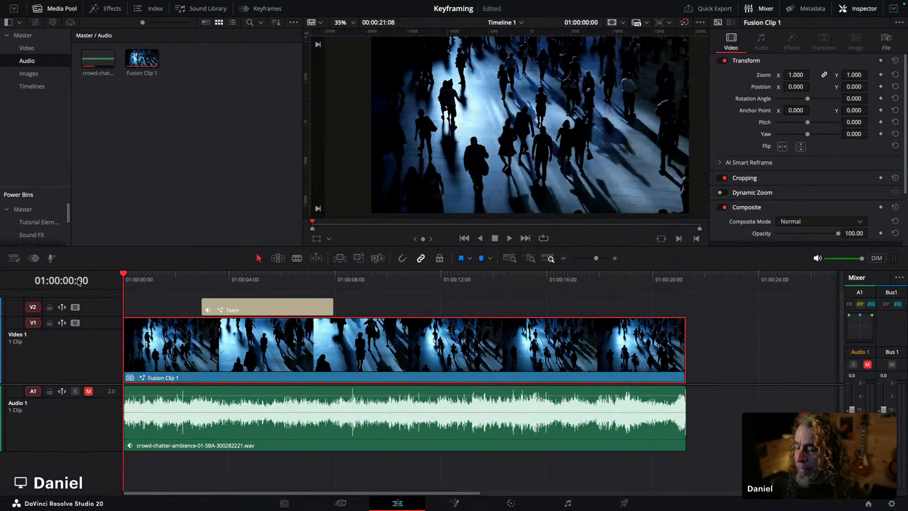
key("space")
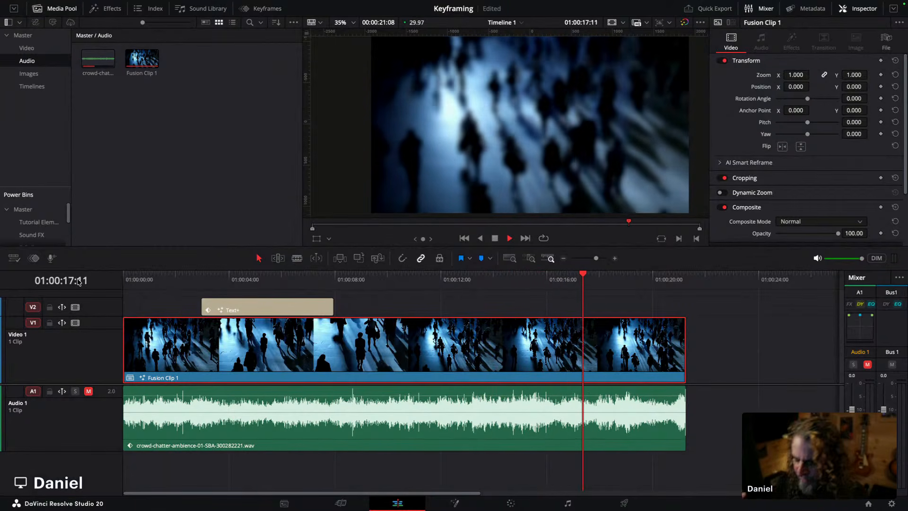
key("space")
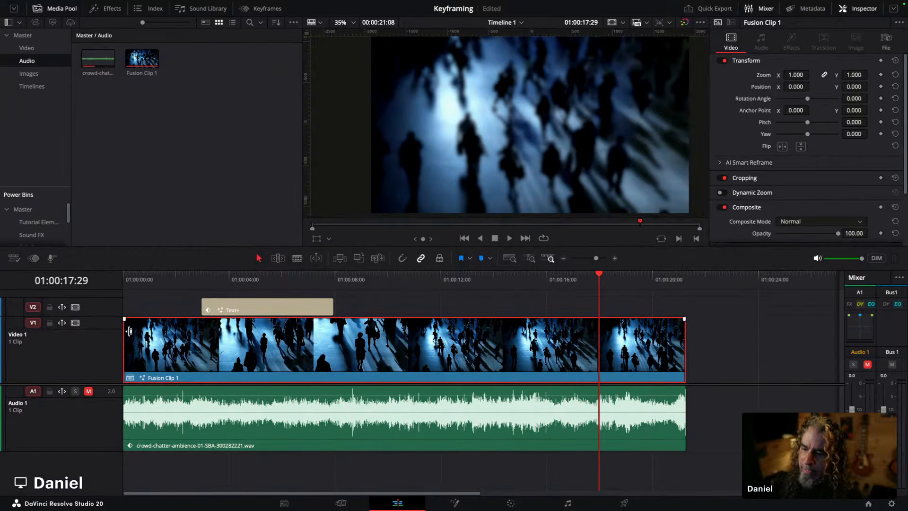
Step: Shrink the track heights and add an Adjustment Clip from the Effects library onto a new track above the Text+ title
left_click_drag(113, 317, 113, 332)
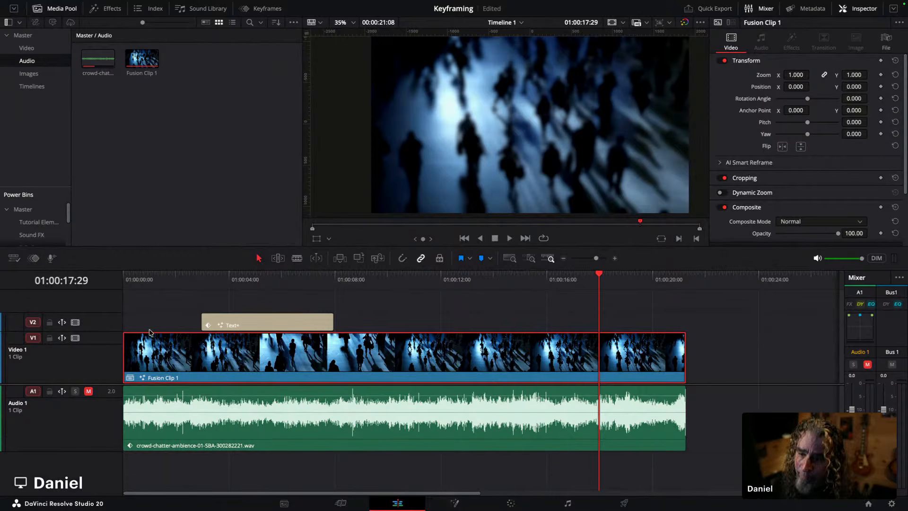
left_click_drag(111, 331, 111, 356)
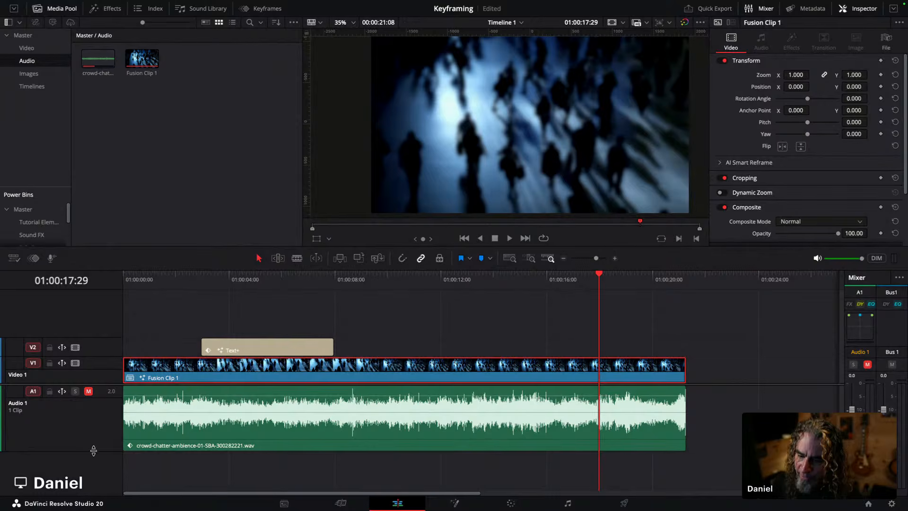
left_click_drag(93, 451, 94, 421)
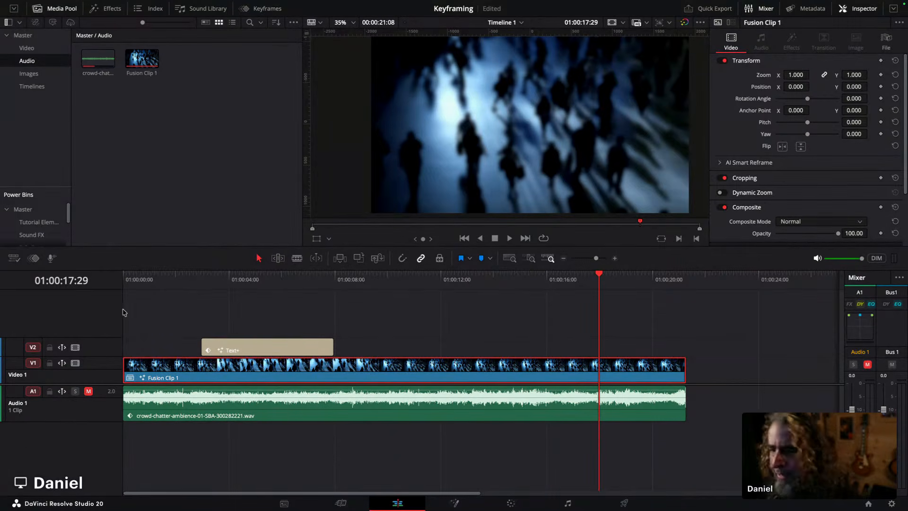
right_click(153, 309)
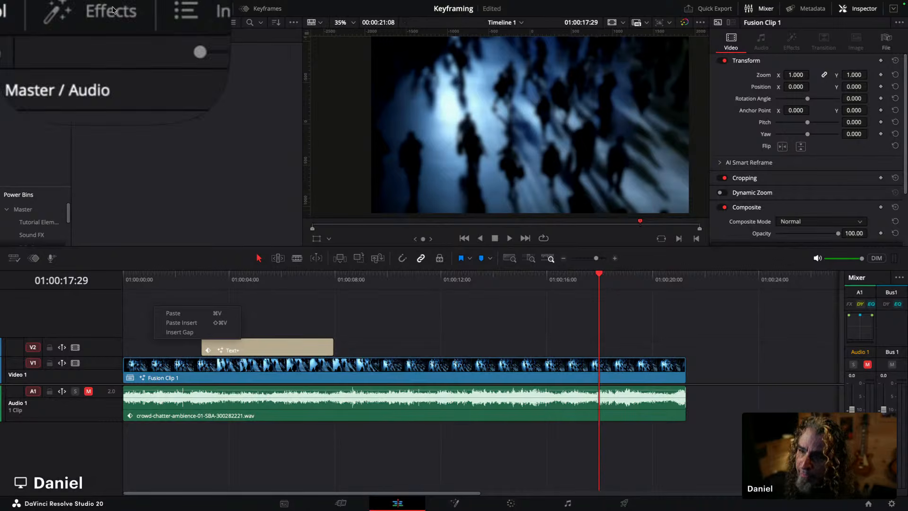
key("Escape")
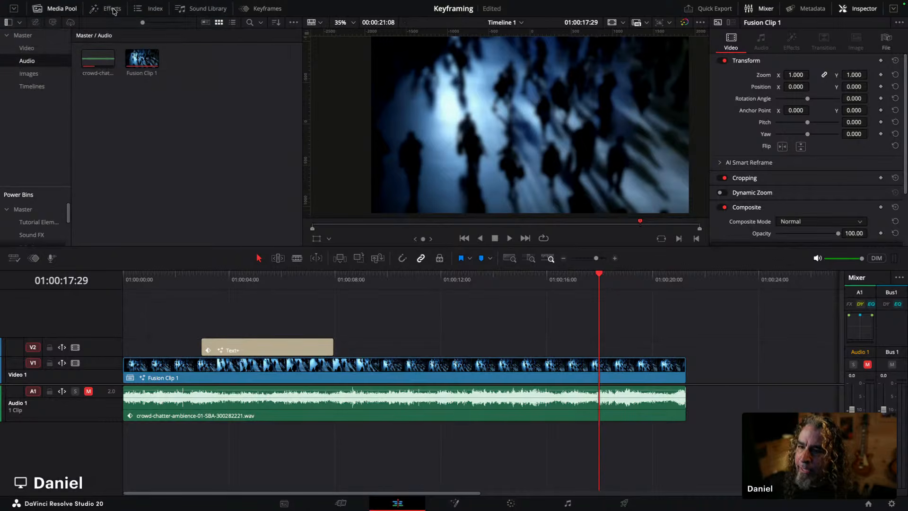
left_click(113, 10)
left_click(29, 36)
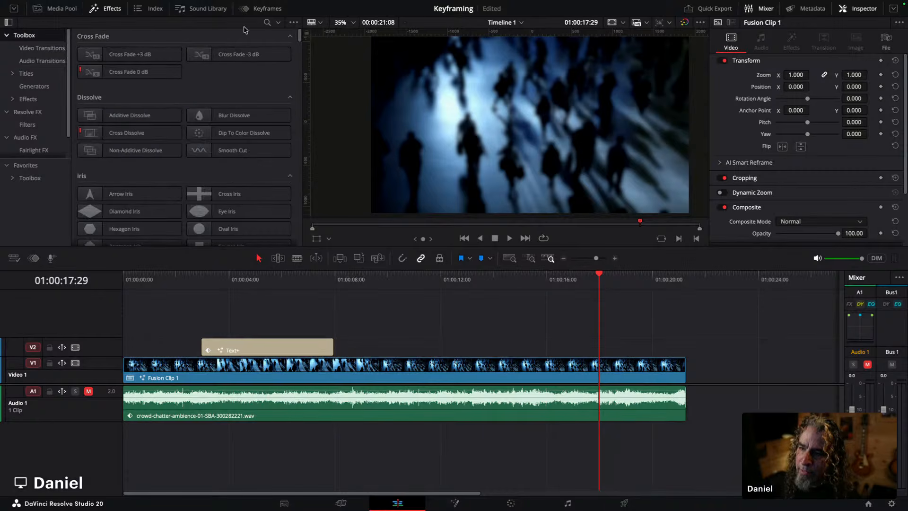
left_click(267, 22)
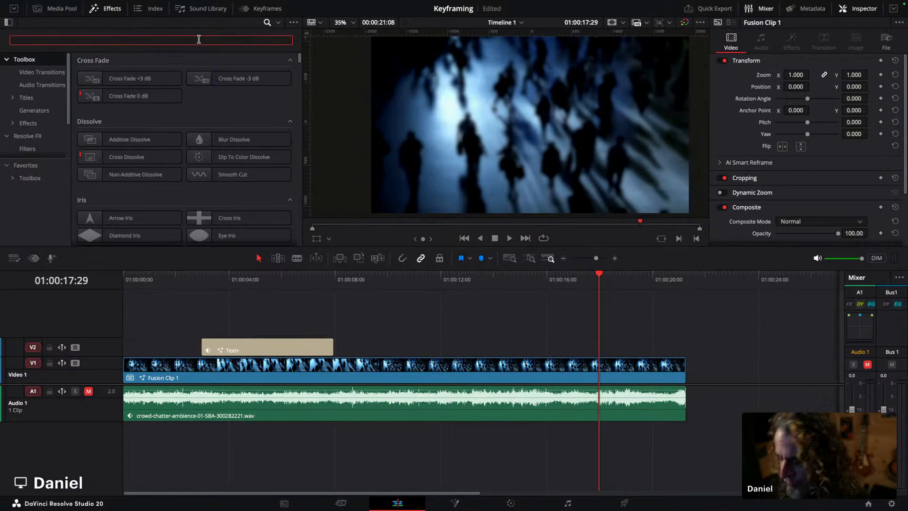
type("adjus")
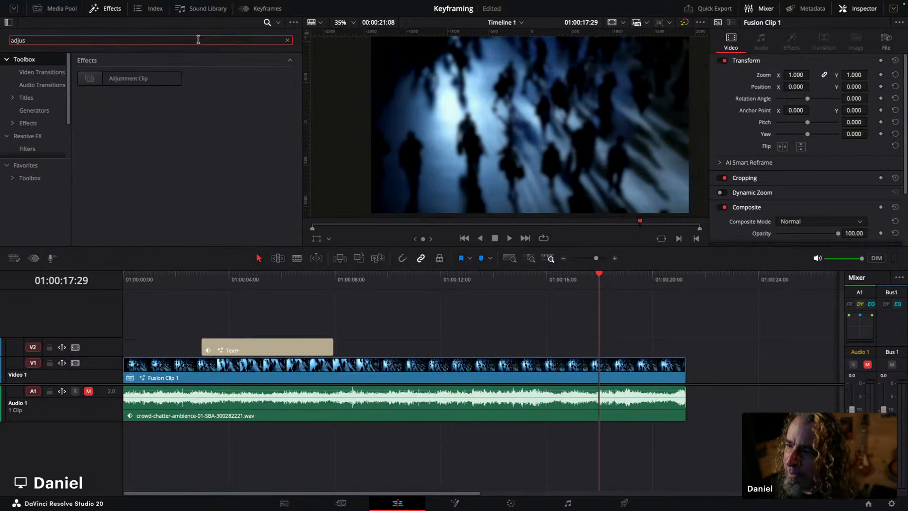
left_click_drag(133, 79, 125, 323)
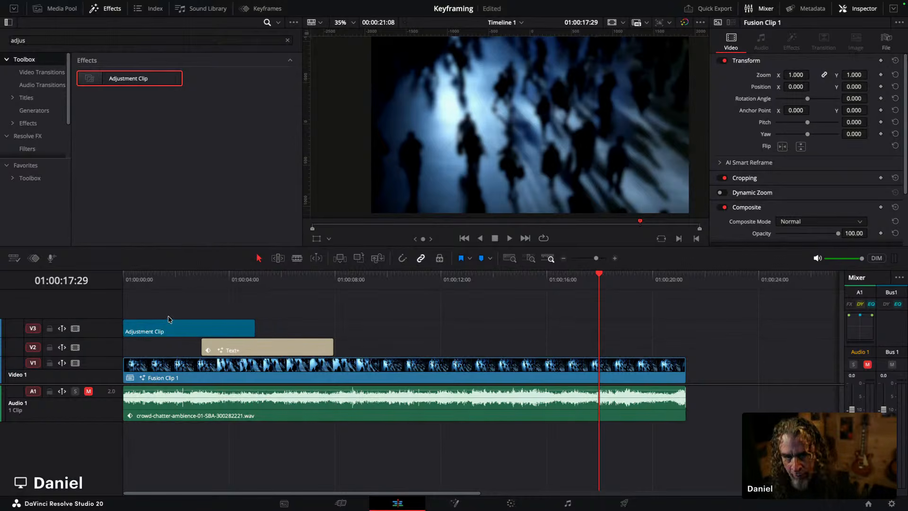
Step: Extend the Adjustment Clip to the end of the Fusion clip and scrub through to check it
left_click_drag(255, 331, 685, 312)
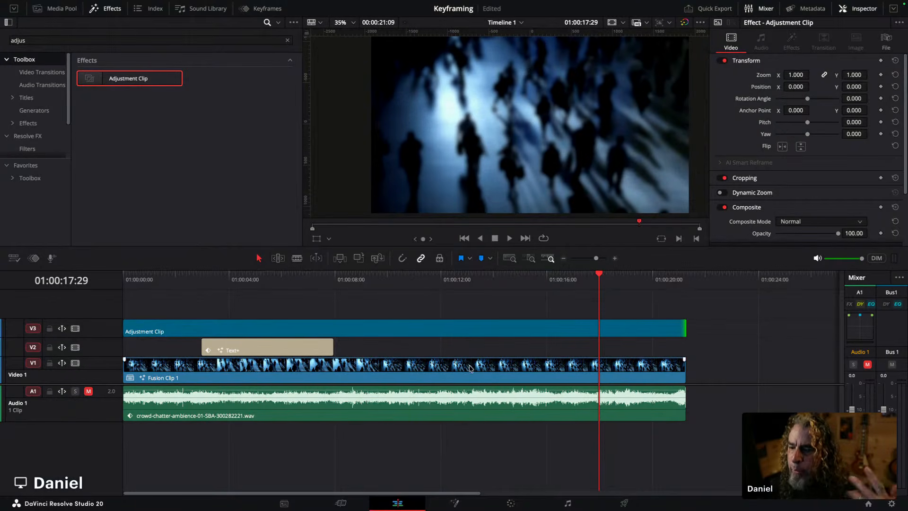
left_click(199, 288)
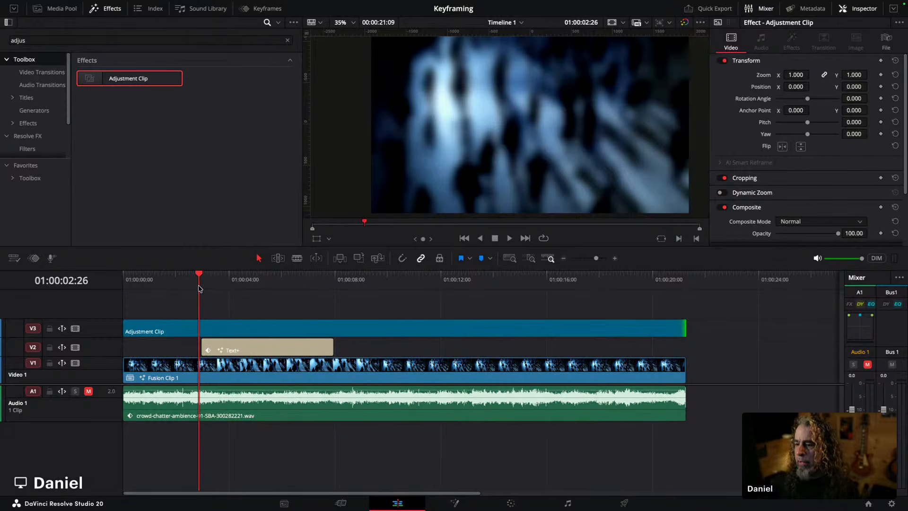
left_click_drag(199, 280, 232, 276)
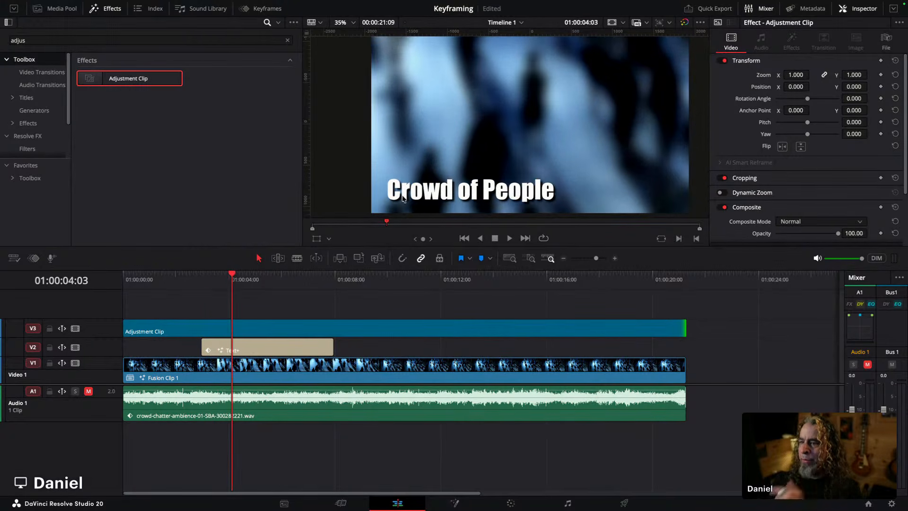
scroll(414, 200, "down", 3)
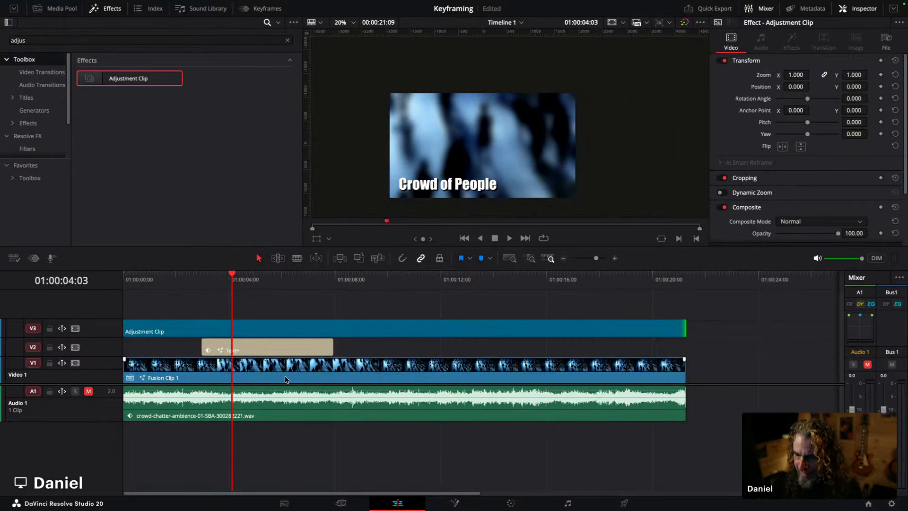
Step: Select the Adjustment Clip and add a Transform keyframe at about 01:00:03:22
left_click(268, 329)
mouse_move(221, 275)
left_mouse_down()
mouse_move(200, 275)
mouse_move(222, 275)
left_mouse_up()
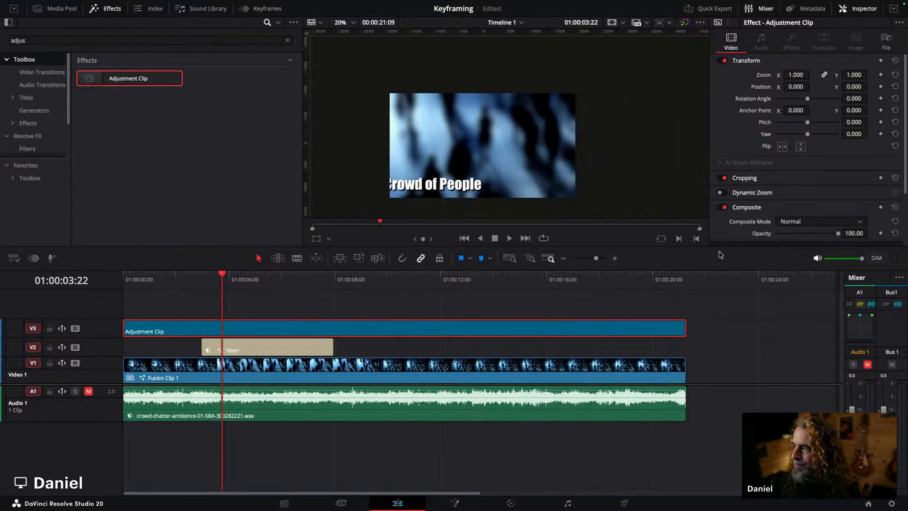
left_click(880, 61)
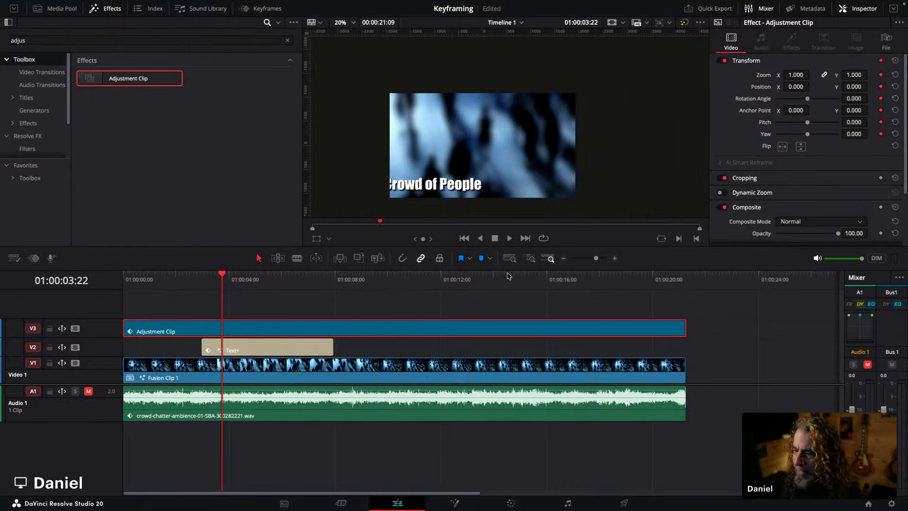
Step: At about 01:00:04:08, keyframe the adjustment clip zoomed to 1.670 and positioned at X 1193.542, Y 1183.759 onto the title
key("space")
key("space")
left_click_drag(795, 75, 812, 74)
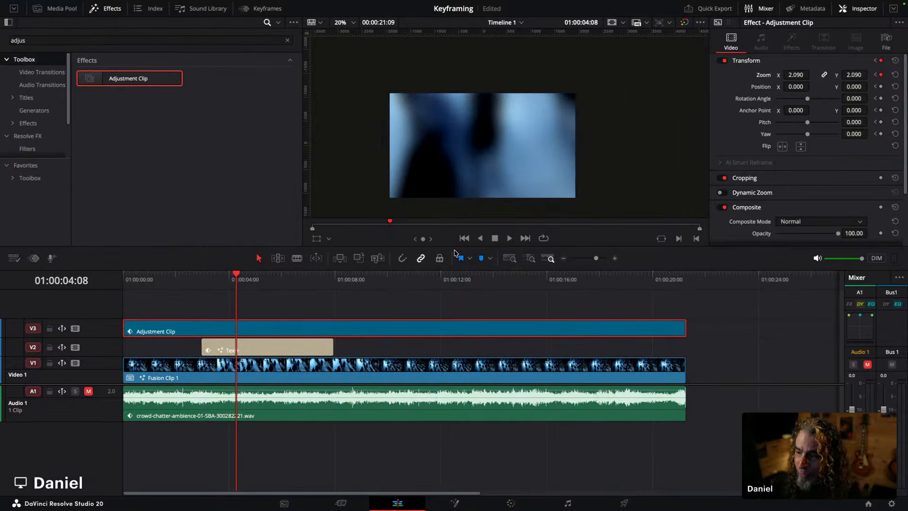
left_click(312, 239)
left_click_drag(406, 194, 473, 134)
left_click_drag(795, 75, 786, 75)
left_click_drag(595, 128, 586, 131)
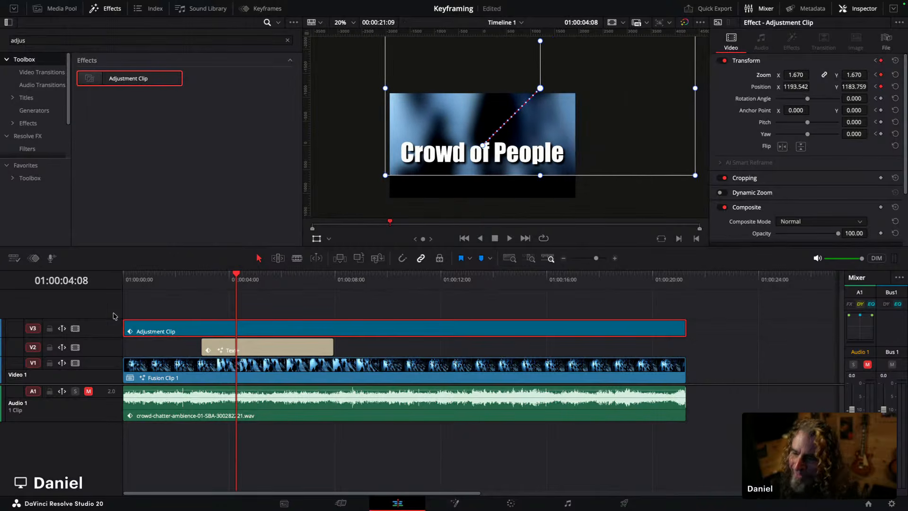
Step: Play the timeline from near the start to review the animated zoom
left_click(180, 281)
key("space")
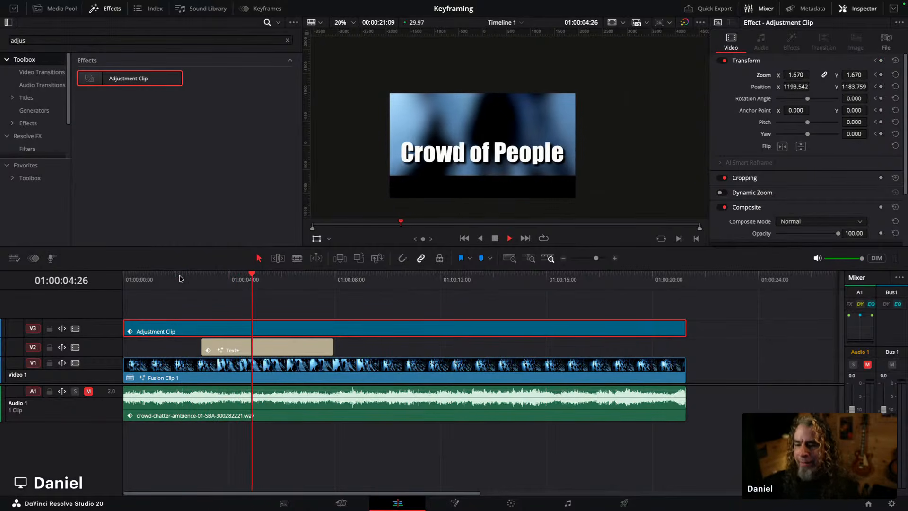
key("space")
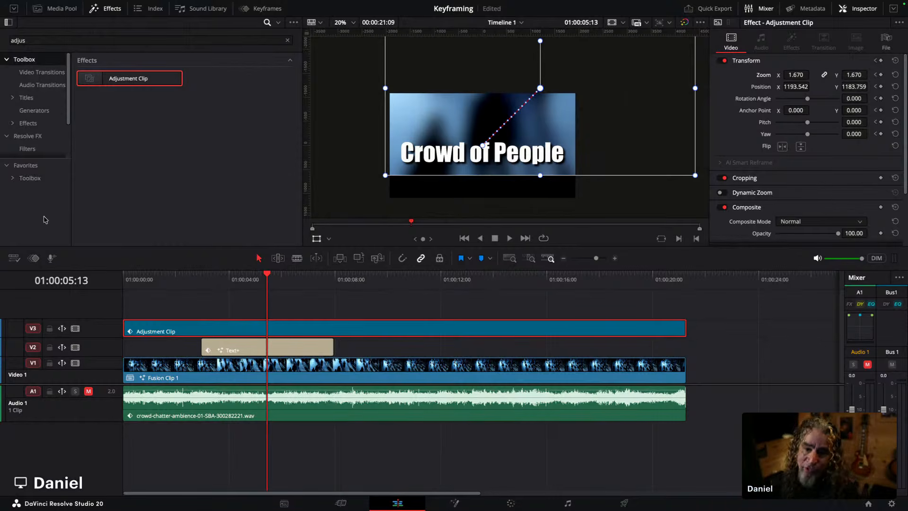
Step: Show the Power Bins in the Media Pool and save the Adjustment Clip into the End Screens bin
left_click(53, 10)
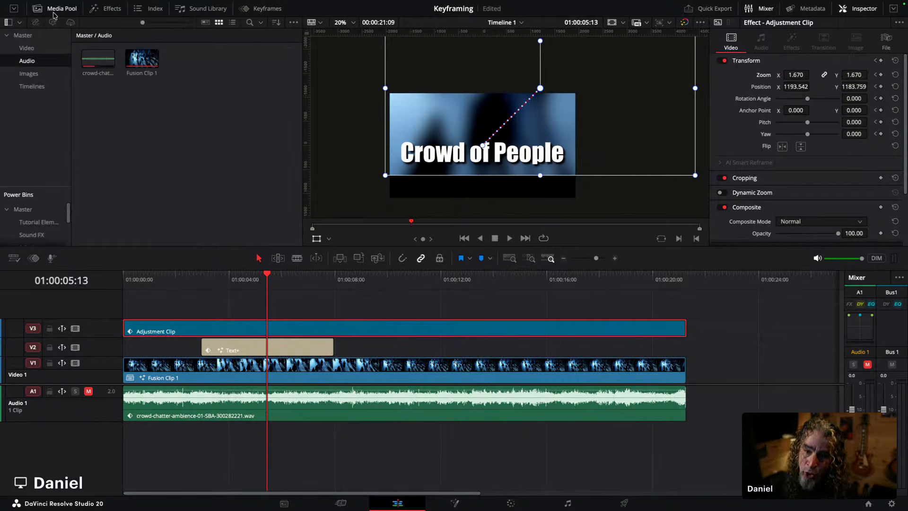
left_click_drag(41, 187, 41, 121)
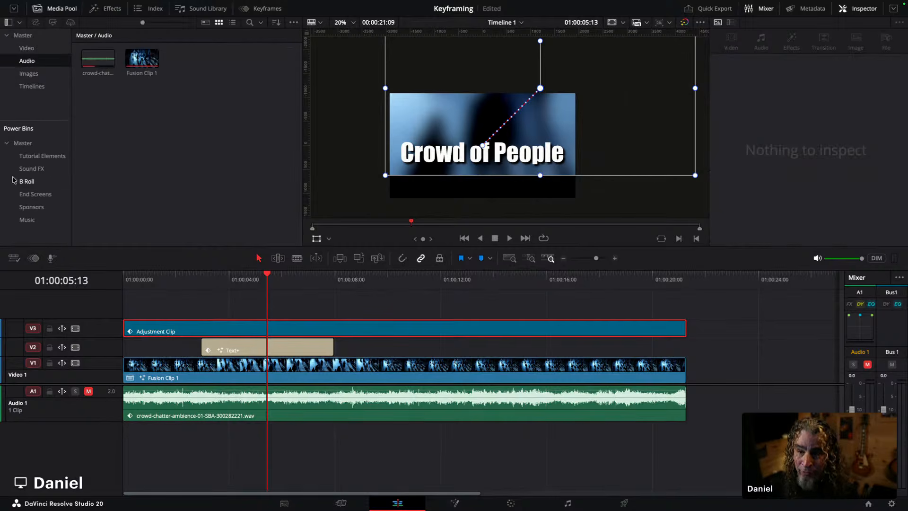
left_click(40, 172)
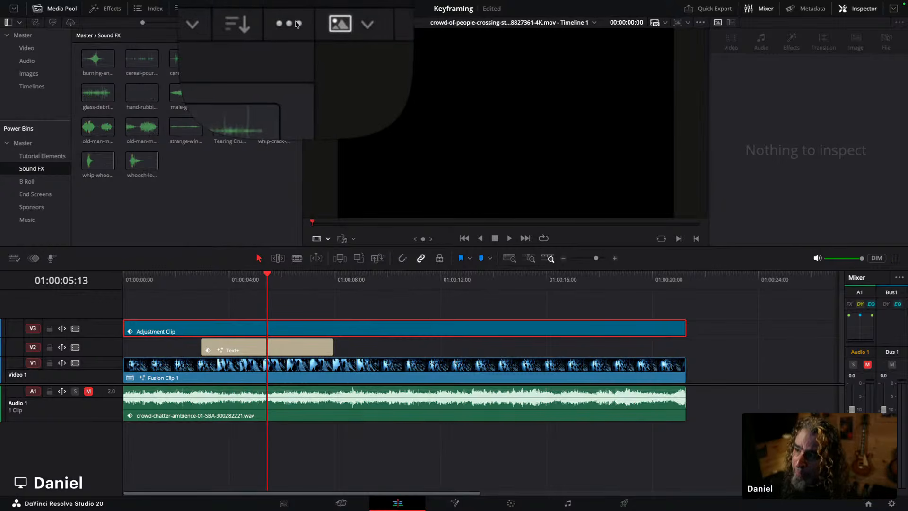
left_click(297, 24)
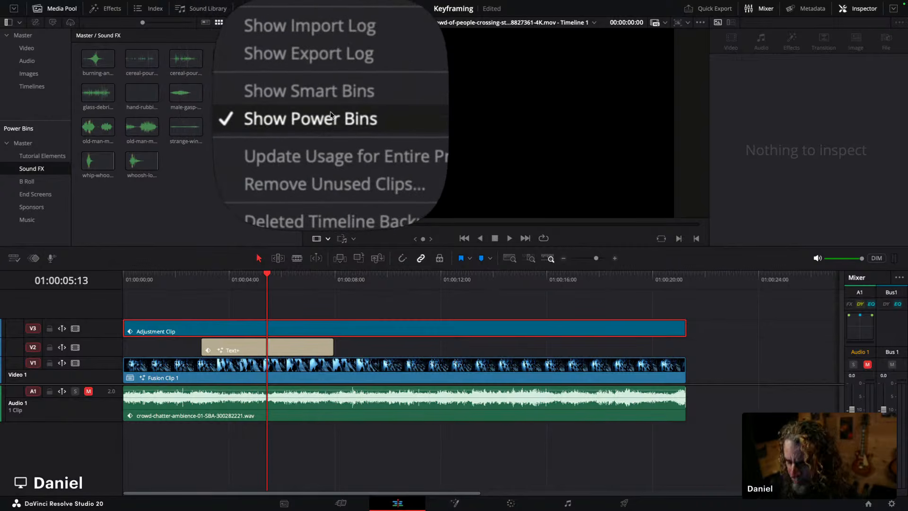
left_click(170, 180)
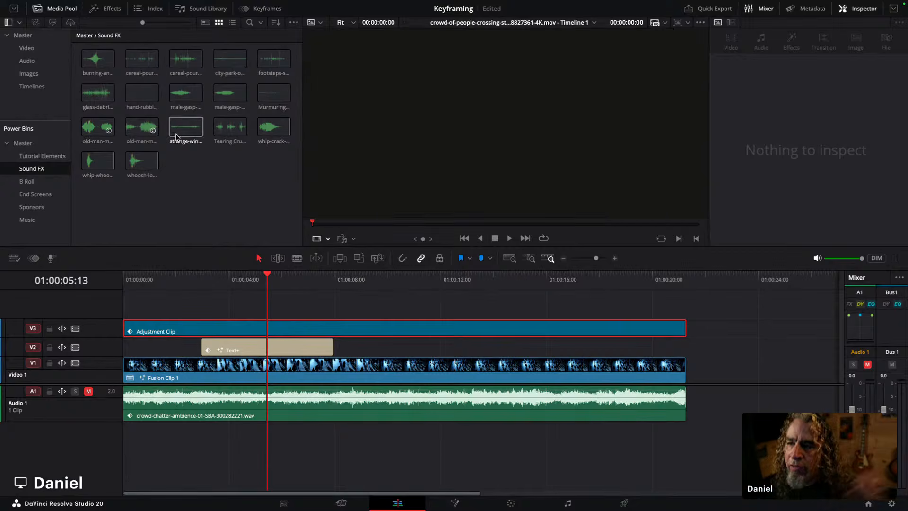
left_click(26, 184)
left_click(31, 193)
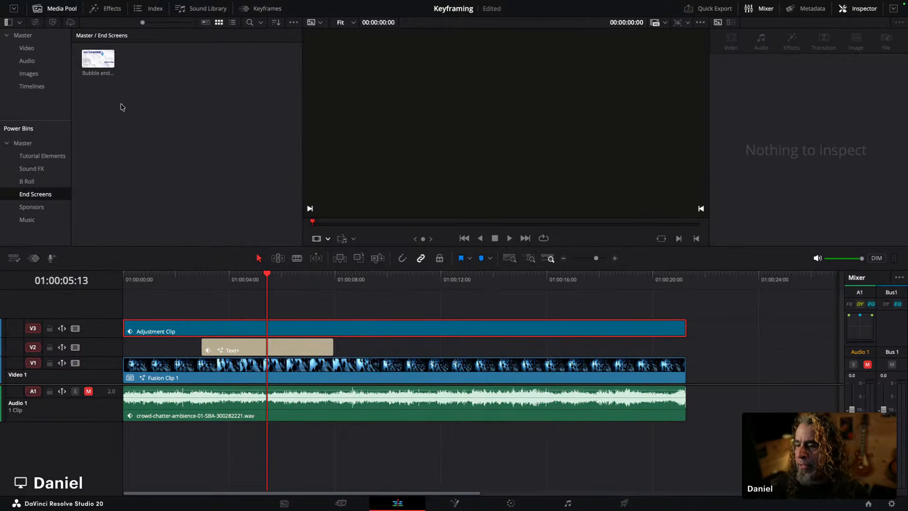
left_click_drag(253, 334, 115, 118)
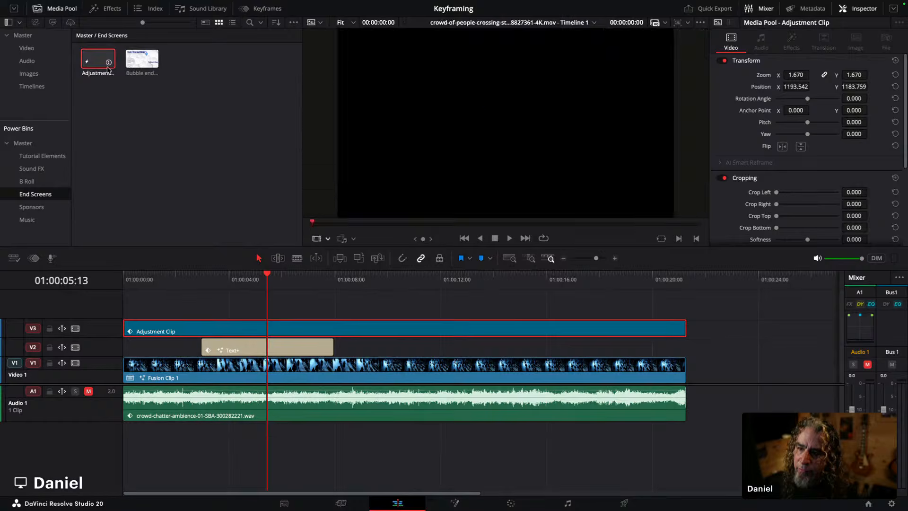
Step: Trim the Adjustment Clip to span roughly 01:00:02:28 to 01:00:05:03 around its zoom keyframes
left_click_drag(91, 60, 122, 328)
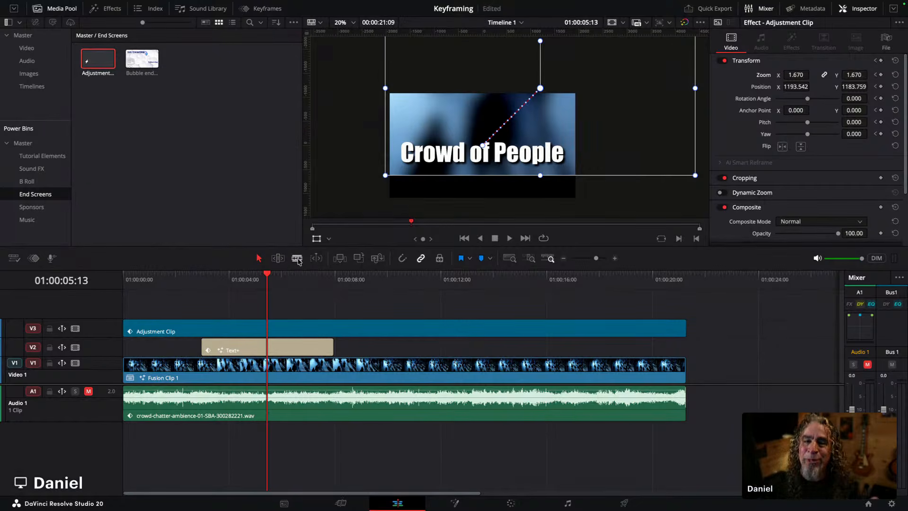
mouse_move(206, 327)
left_mouse_down()
mouse_move(202, 317)
mouse_move(189, 325)
left_mouse_up()
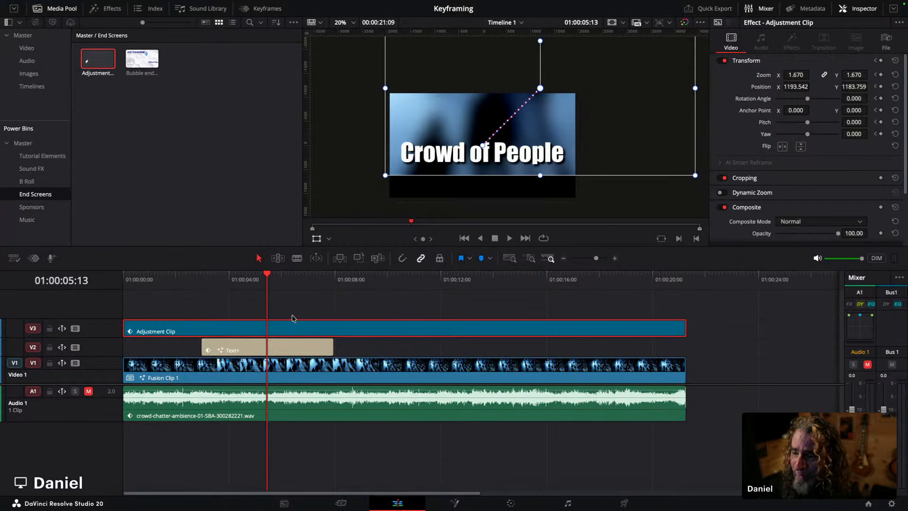
left_click_drag(222, 281, 204, 282)
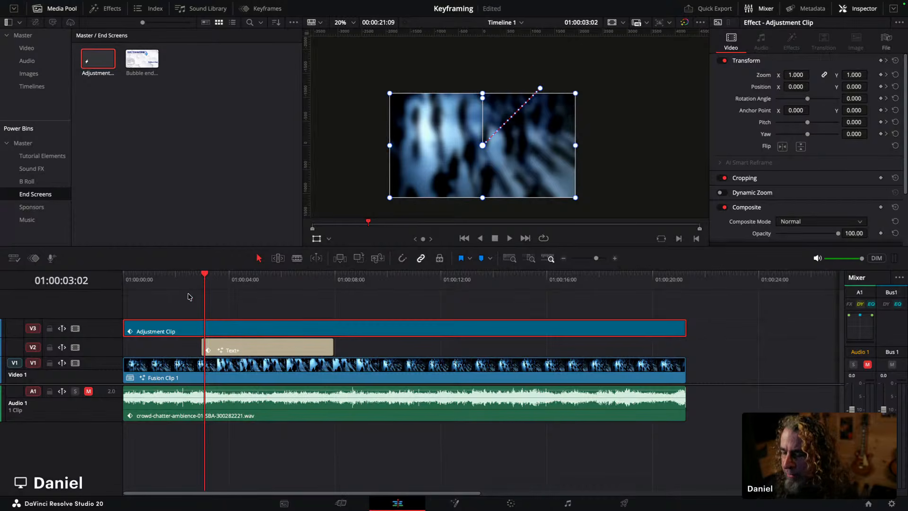
left_click_drag(205, 282, 201, 282)
left_click_drag(129, 330, 204, 330)
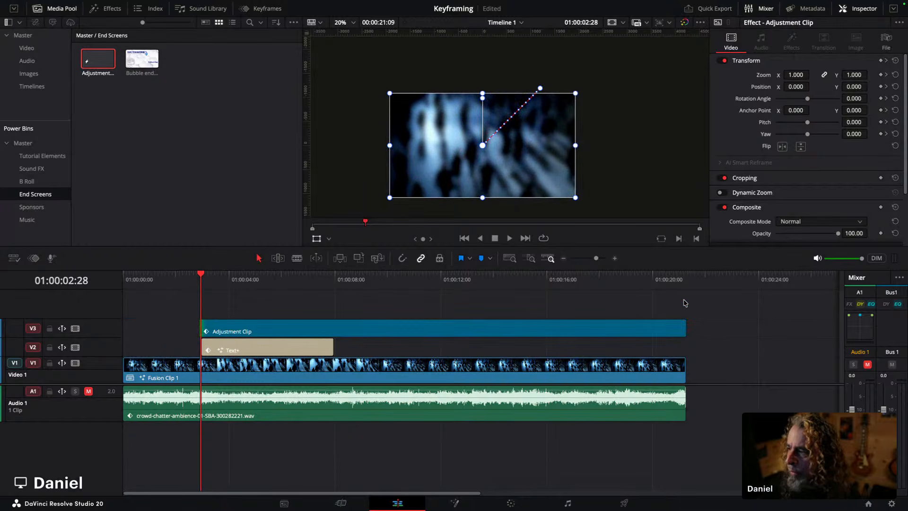
key("space")
left_click_drag(683, 323, 257, 328)
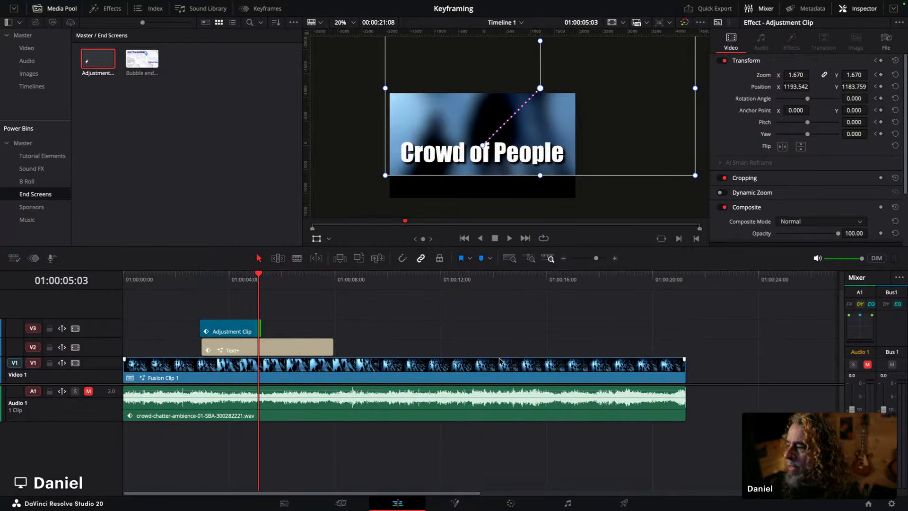
Step: Rename the saved adjustment clip in the End Screens bin to Zoom in, zoom out
left_click_drag(591, 263, 592, 260)
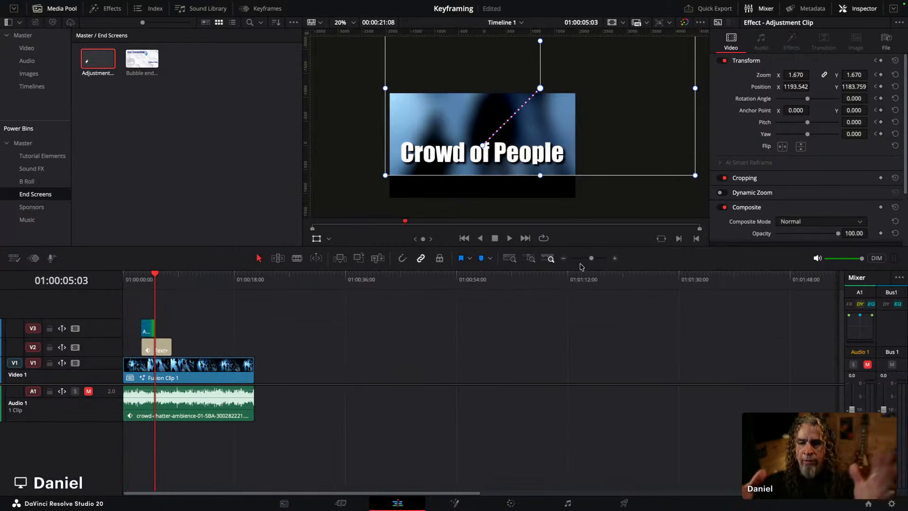
left_click_drag(587, 260, 598, 260)
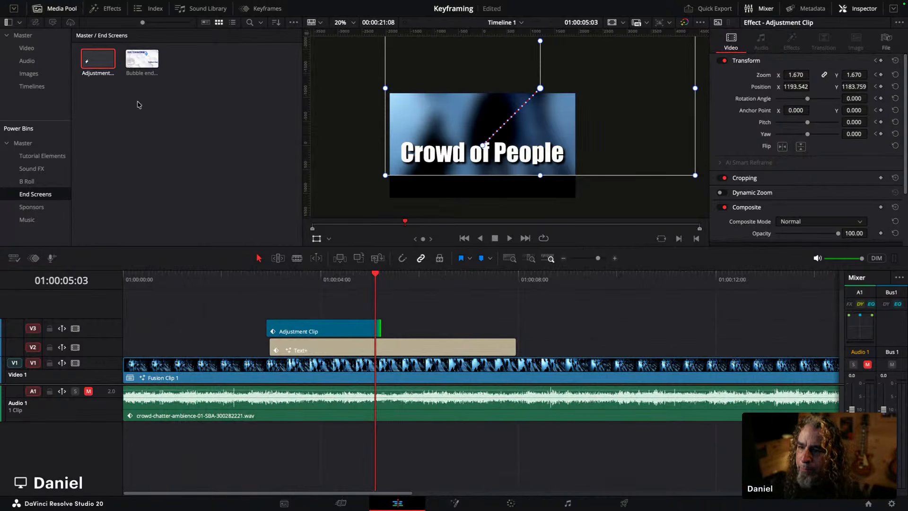
right_click(97, 71)
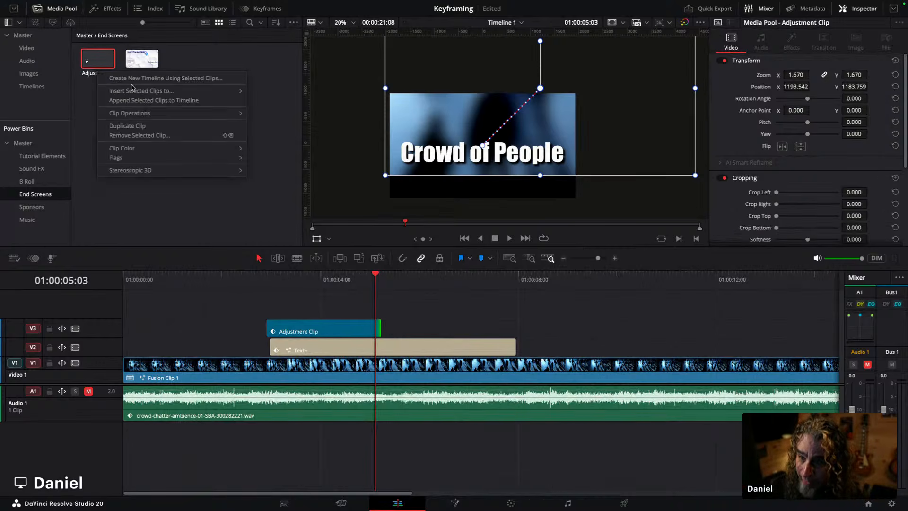
double_click(97, 75)
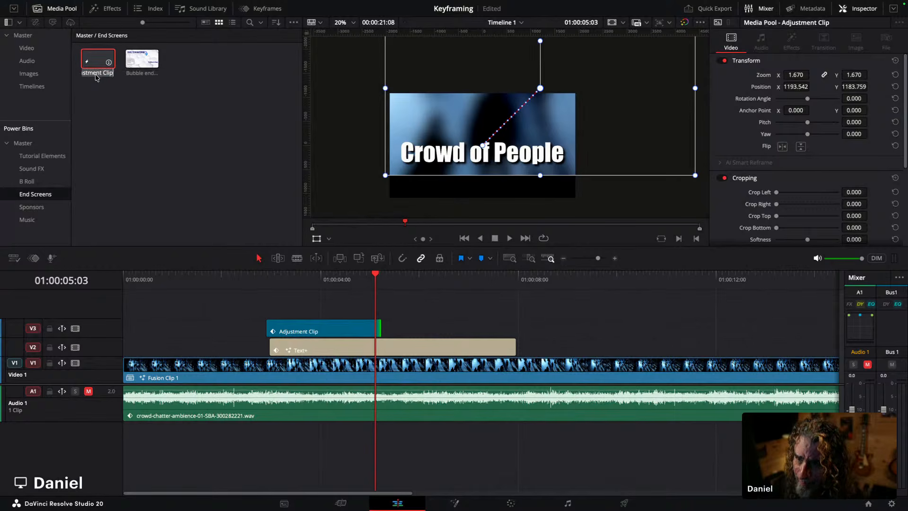
key("BackSpace")
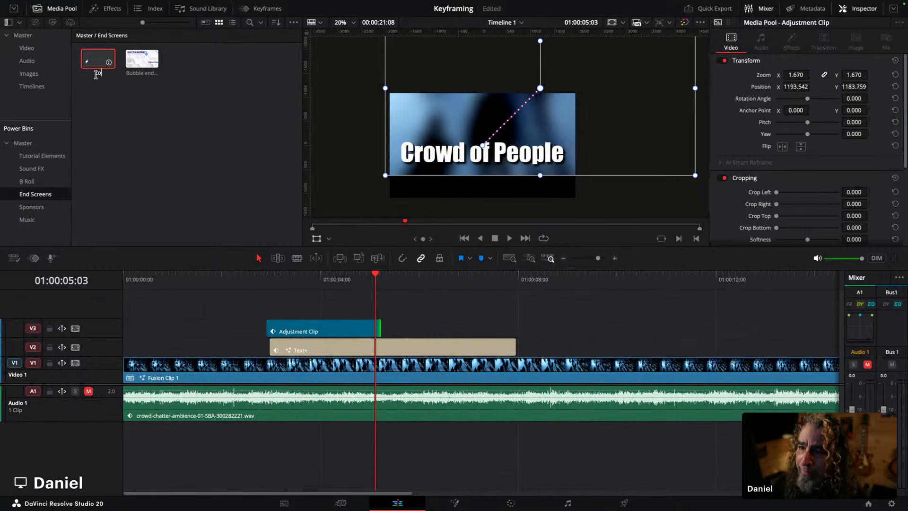
type("Zoom in, zoom out")
key("Return")
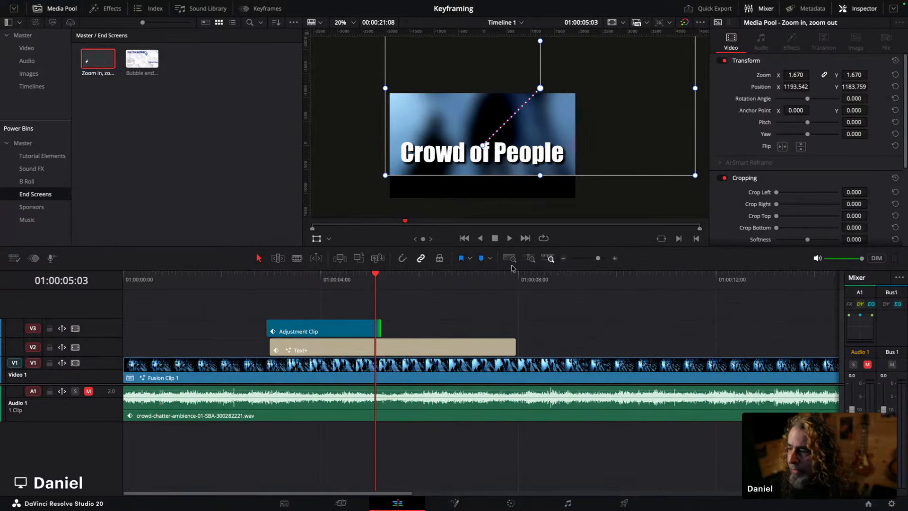
Step: Try the Zoom in, zoom out clip on a track at about 12 seconds, play it, and delete it again
left_click_drag(599, 260, 595, 261)
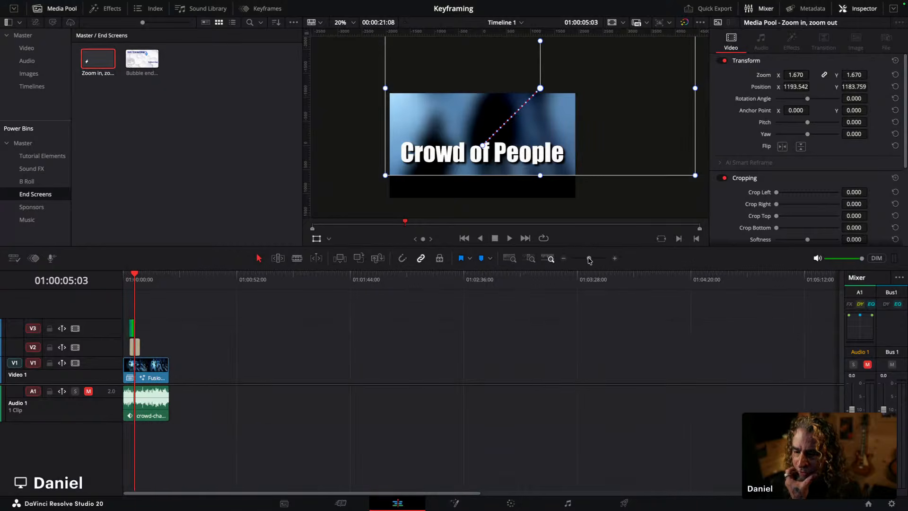
left_click(362, 280)
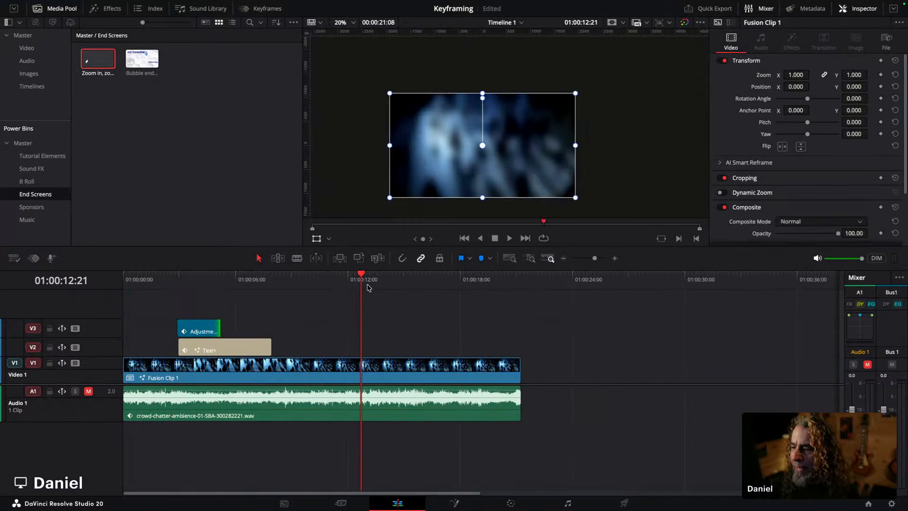
left_click_drag(98, 58, 363, 345)
key("space")
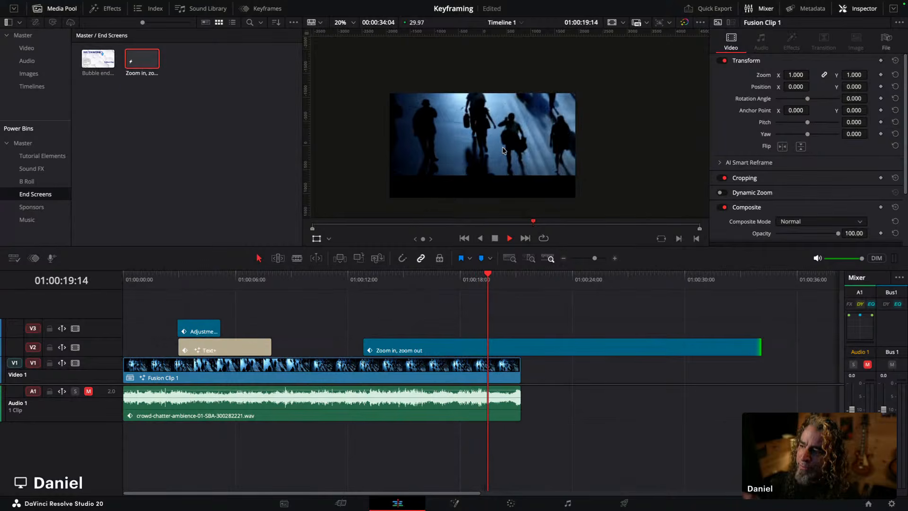
key("space")
left_click(574, 353)
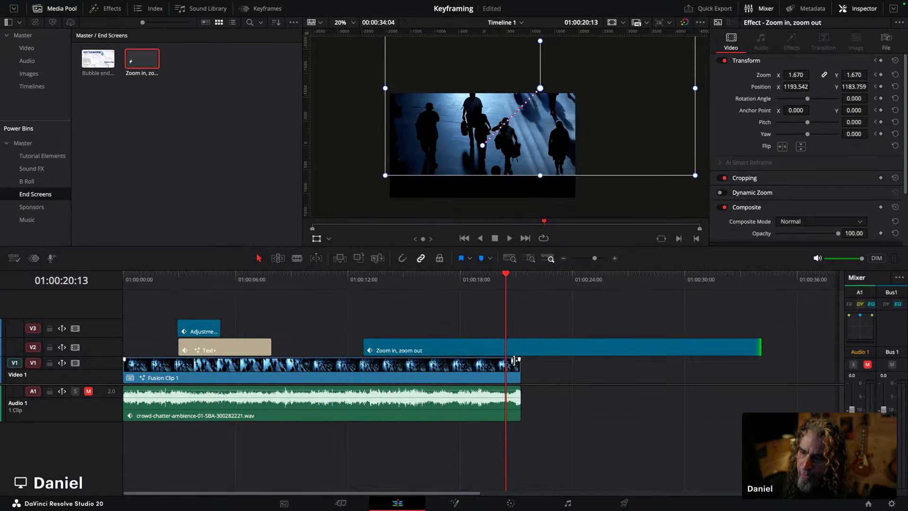
left_click(141, 59)
key("q")
key("q")
key("q")
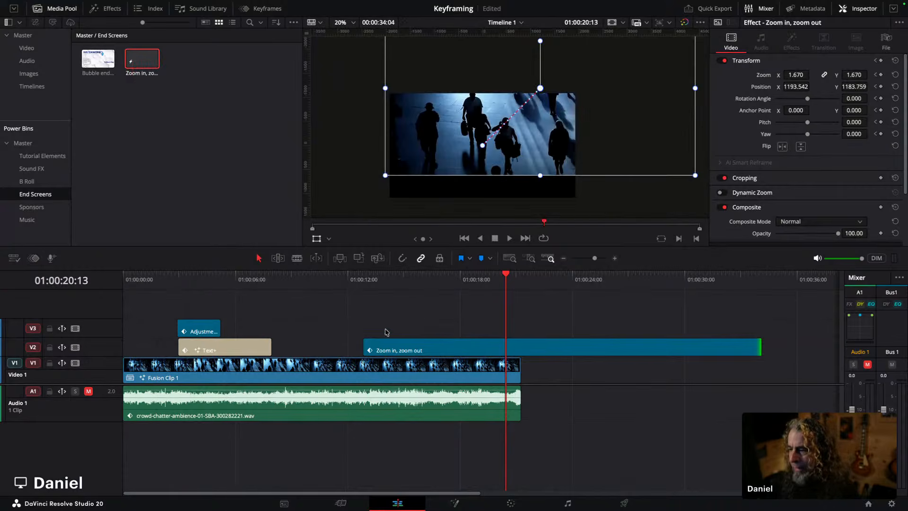
key("Delete")
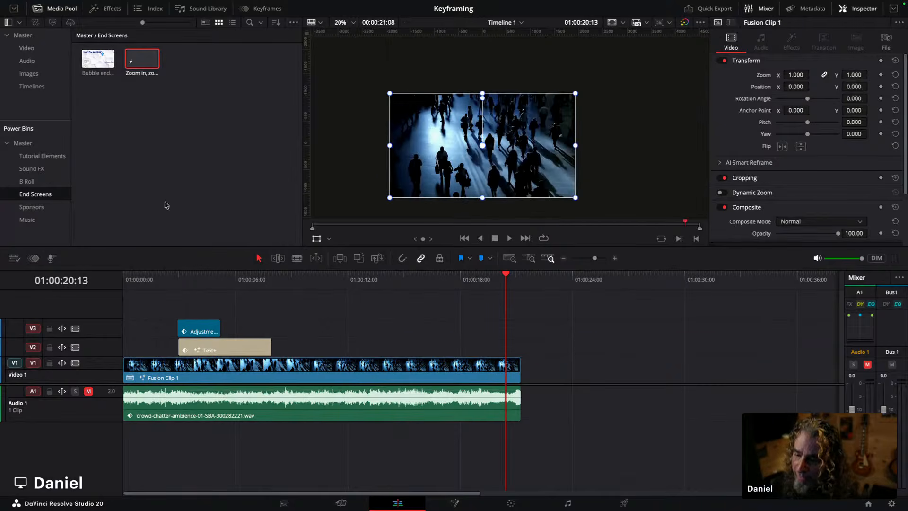
Step: Select all timeline clips and nest them into a new compound clip named Crowd
left_click_drag(135, 296, 579, 423)
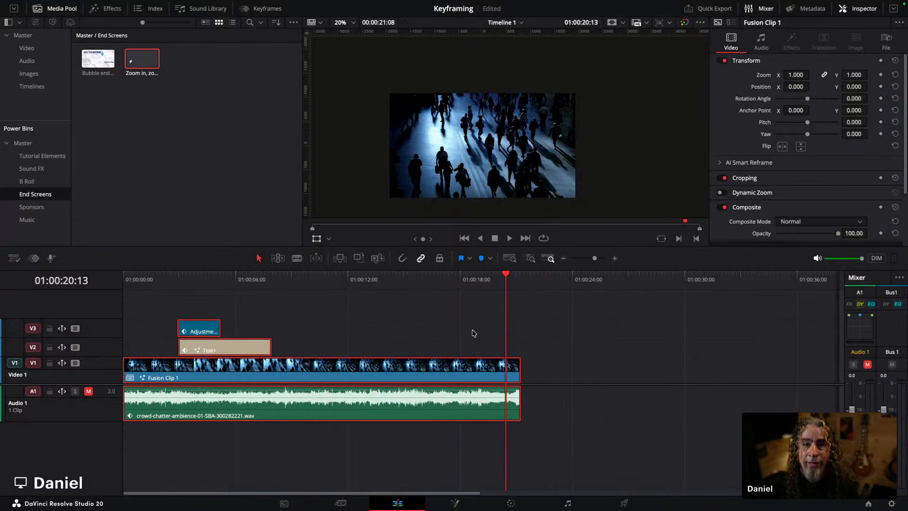
right_click(338, 372)
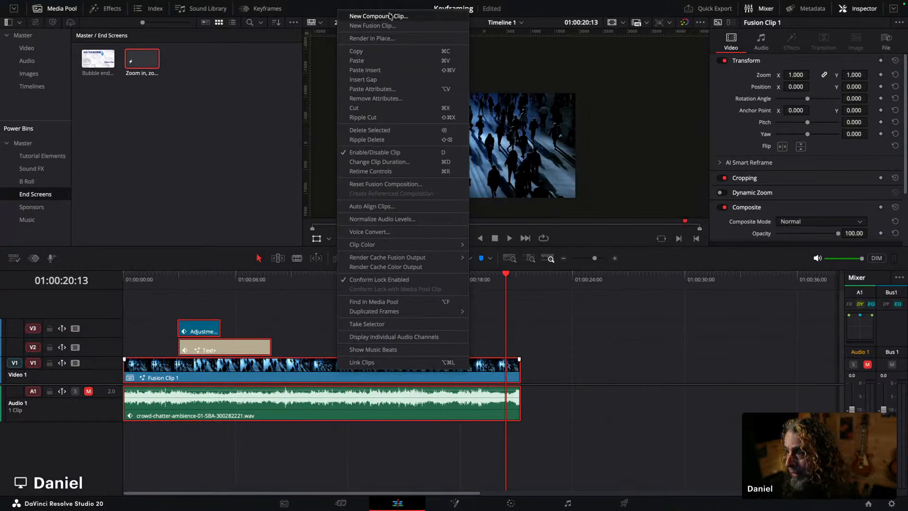
left_click(285, 318)
left_click(179, 285)
right_click(211, 345)
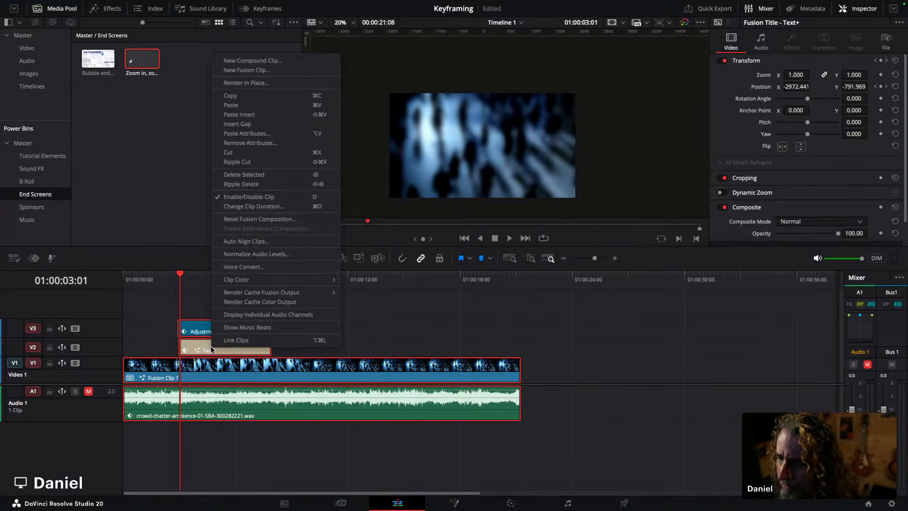
left_click(263, 65)
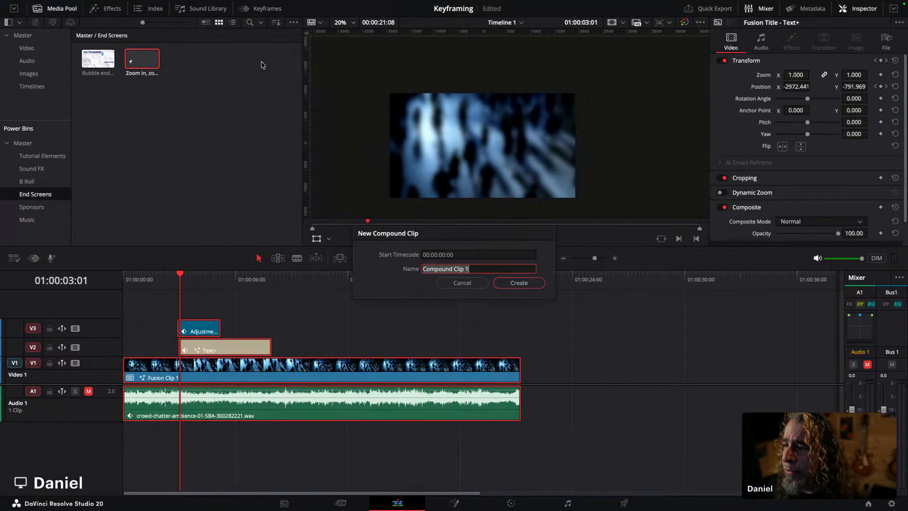
type("Crowd")
left_click(519, 286)
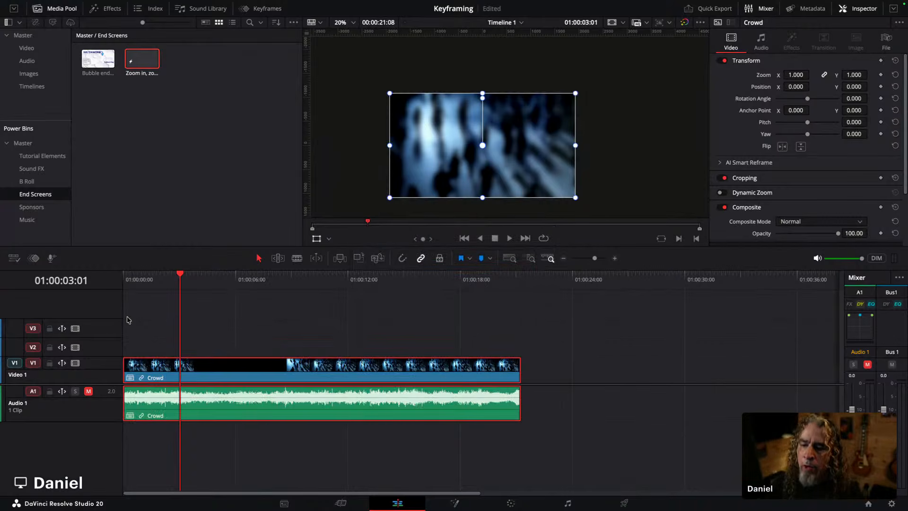
Step: Play back the Crowd compound clip from the start of the timeline
left_click(124, 280)
key("space")
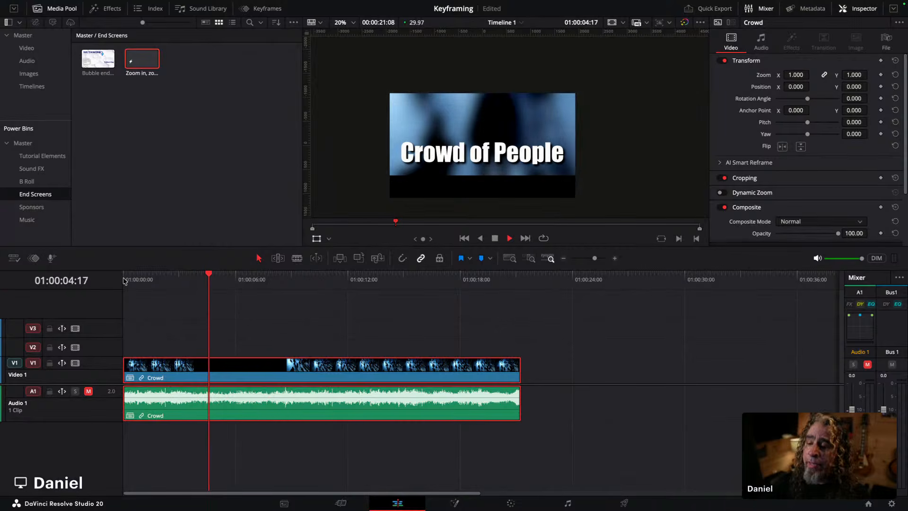
key("space")
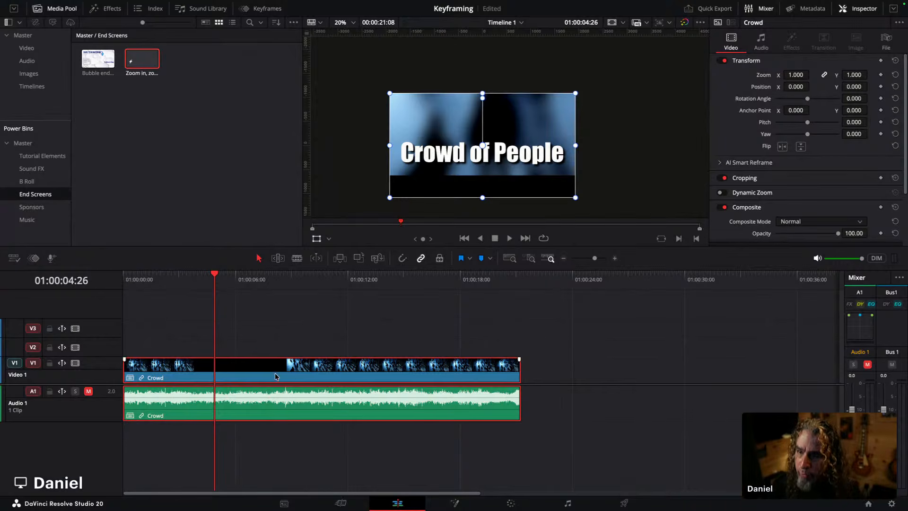
Step: Try to add the Crowd compound clip to the Power Bins and dismiss the alert
left_click_drag(266, 376, 148, 127)
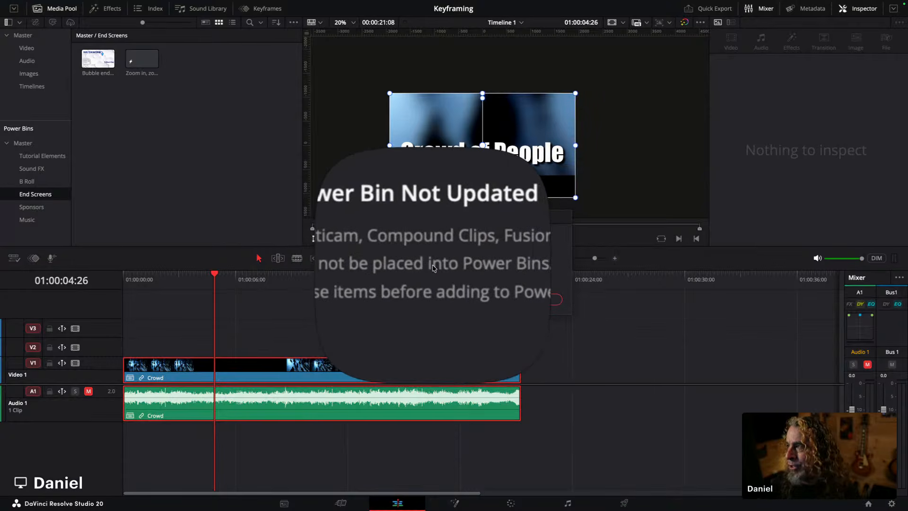
left_click(535, 299)
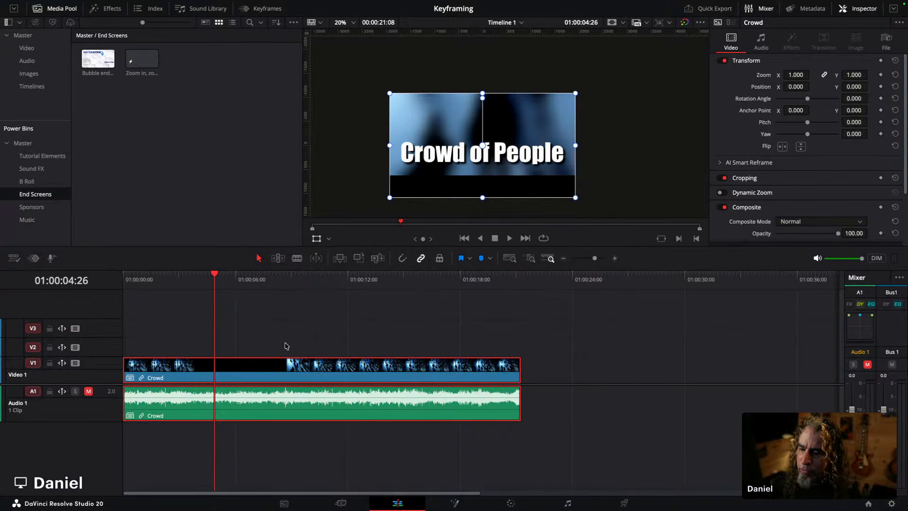
Step: Open the Crowd compound clip in its own timeline to inspect its contents, then close that timeline tab
right_click(265, 370)
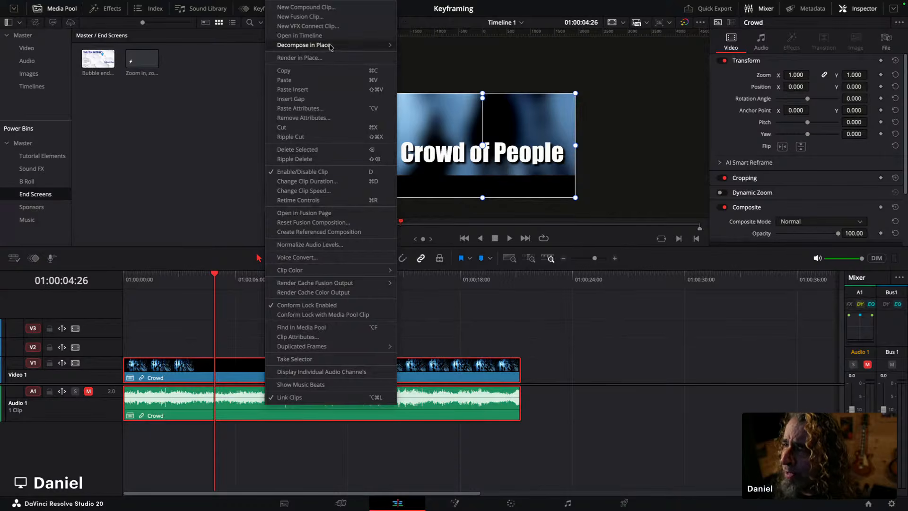
left_click(297, 38)
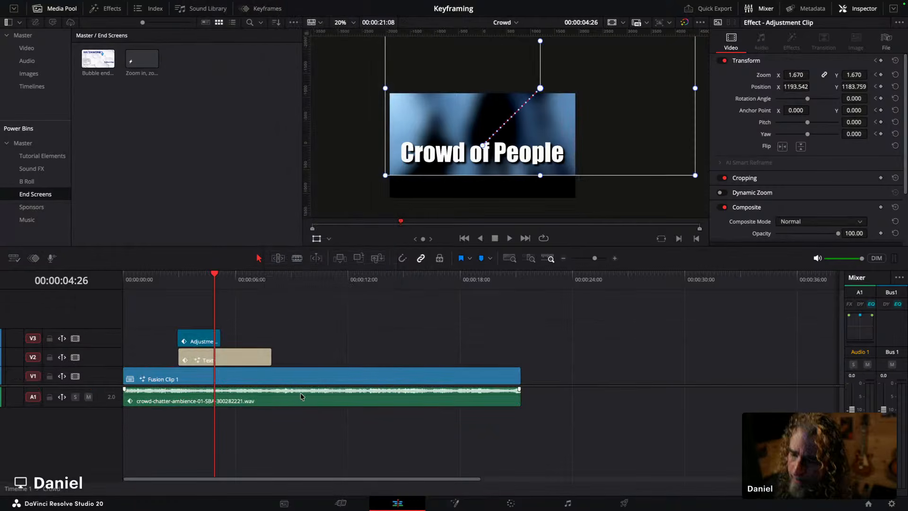
left_click(16, 258)
left_click(58, 60)
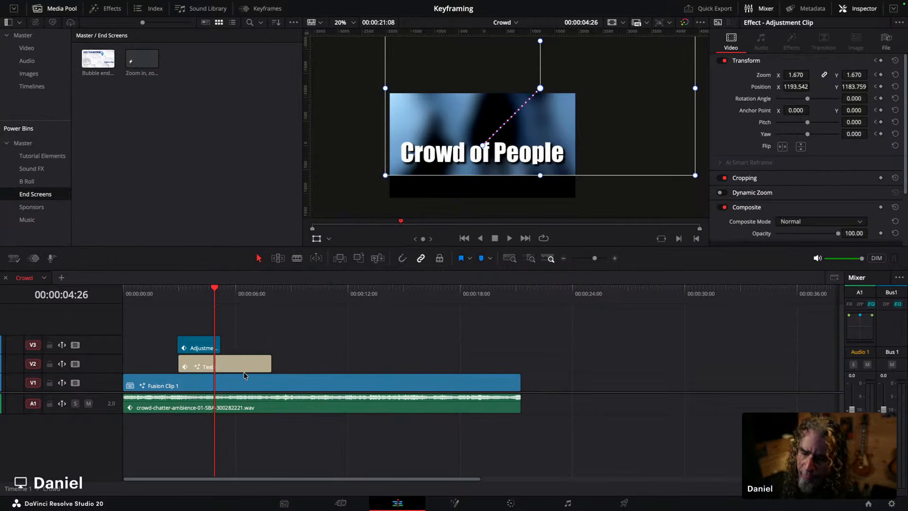
left_click(6, 278)
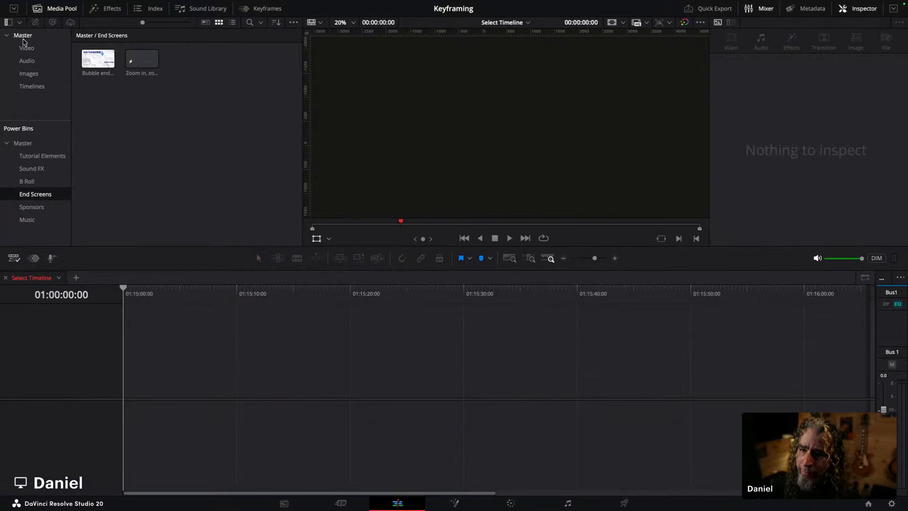
Step: Place Timeline 1 into a new timeline and decompose the nested clip in place using clips only
left_click(32, 86)
left_click_drag(97, 61, 124, 398)
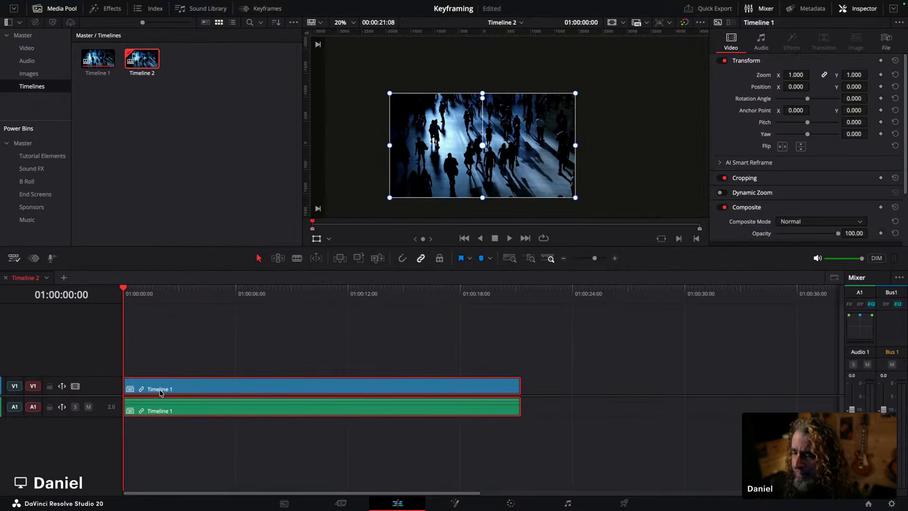
right_click(168, 389)
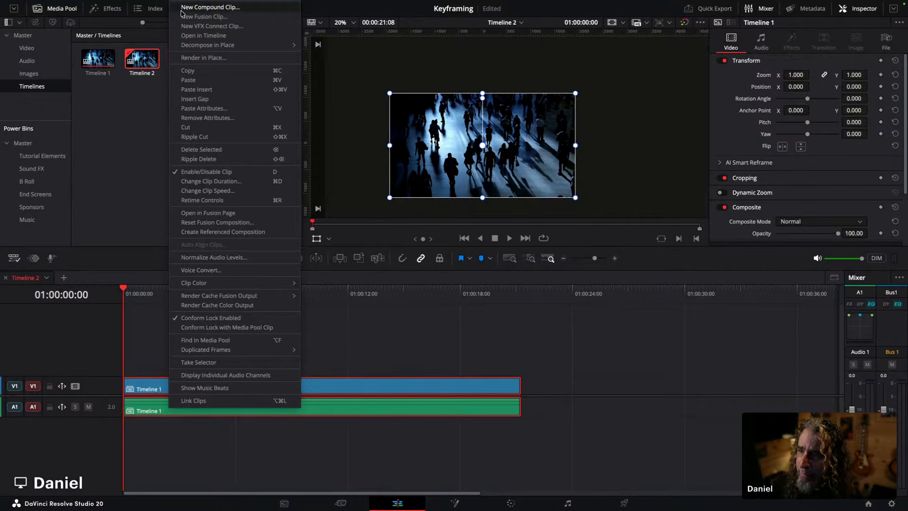
mouse_move(213, 46)
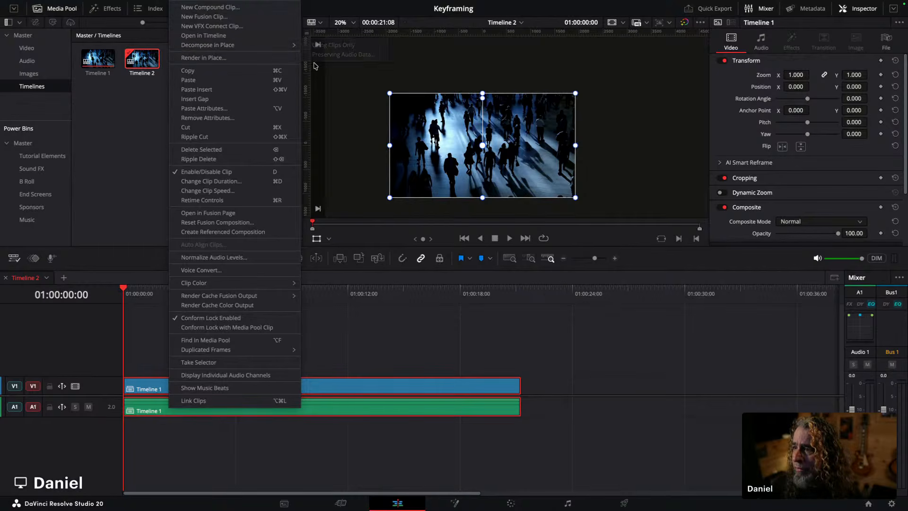
left_click(334, 45)
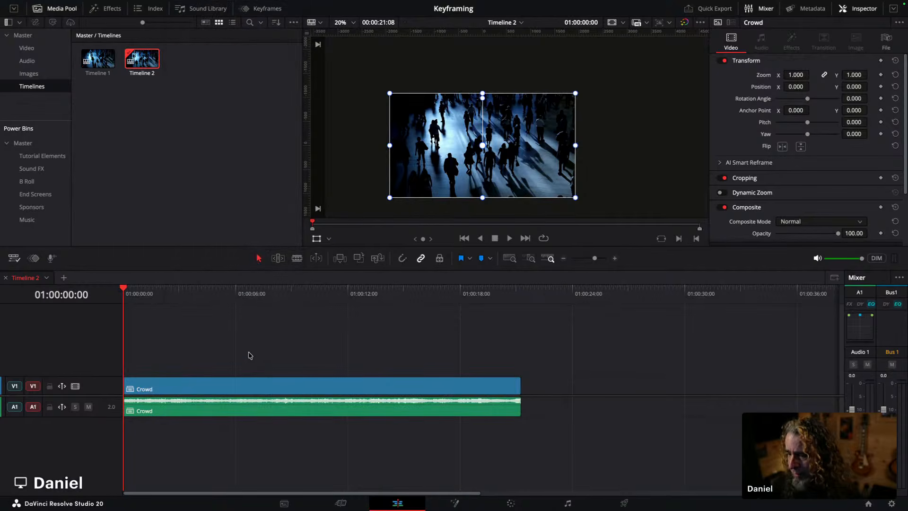
right_click(180, 389)
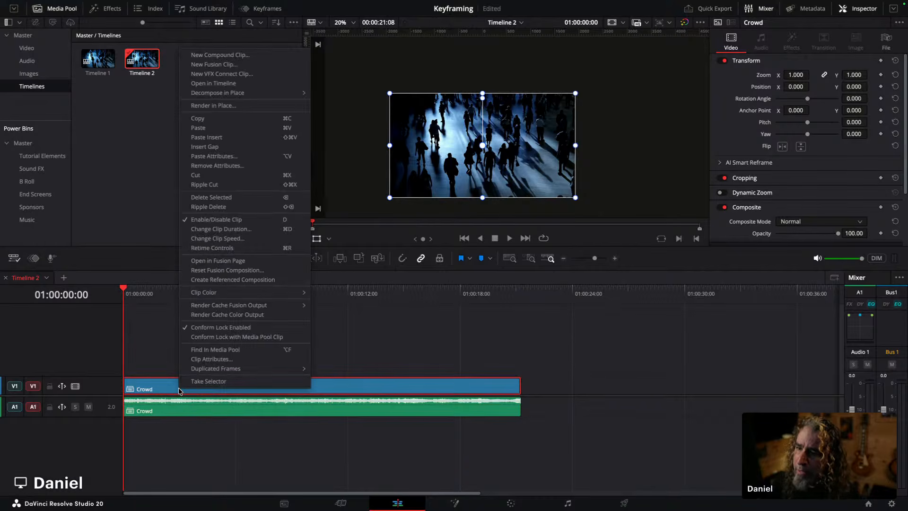
left_click(96, 129)
double_click(98, 61)
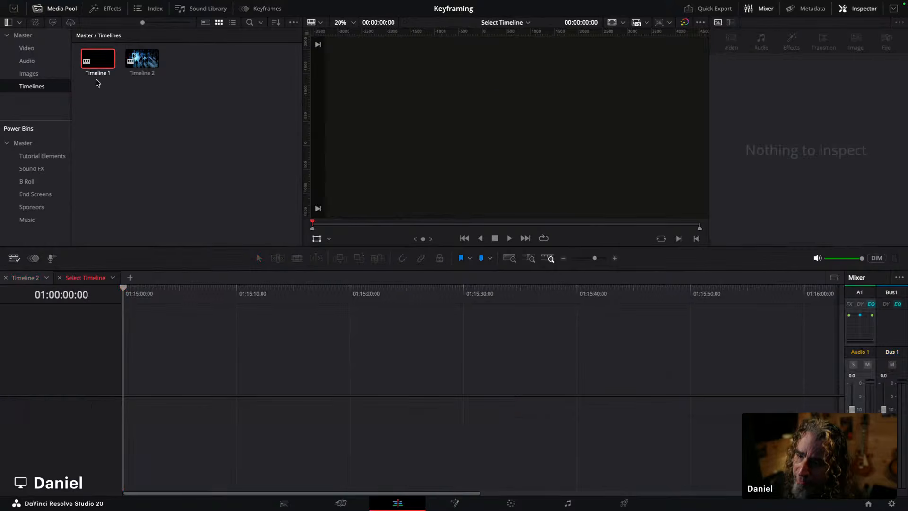
left_click_drag(105, 62, 119, 296)
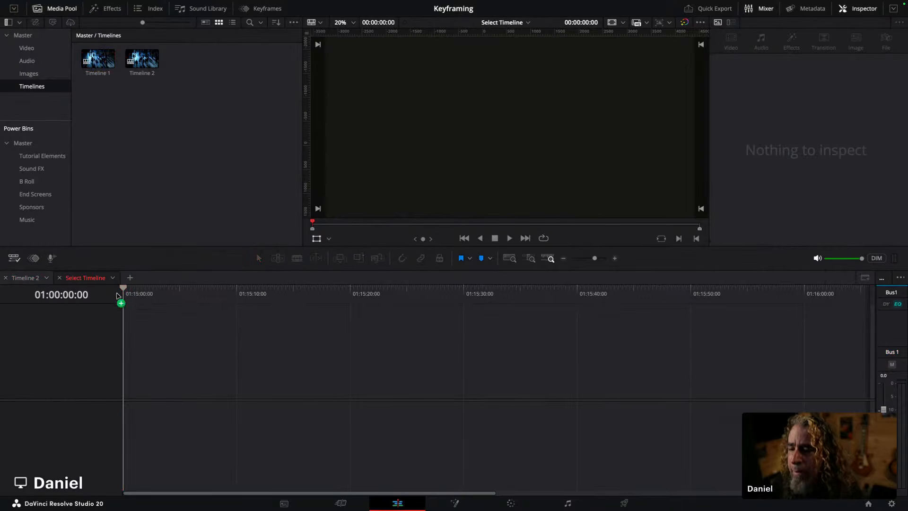
left_click(23, 278)
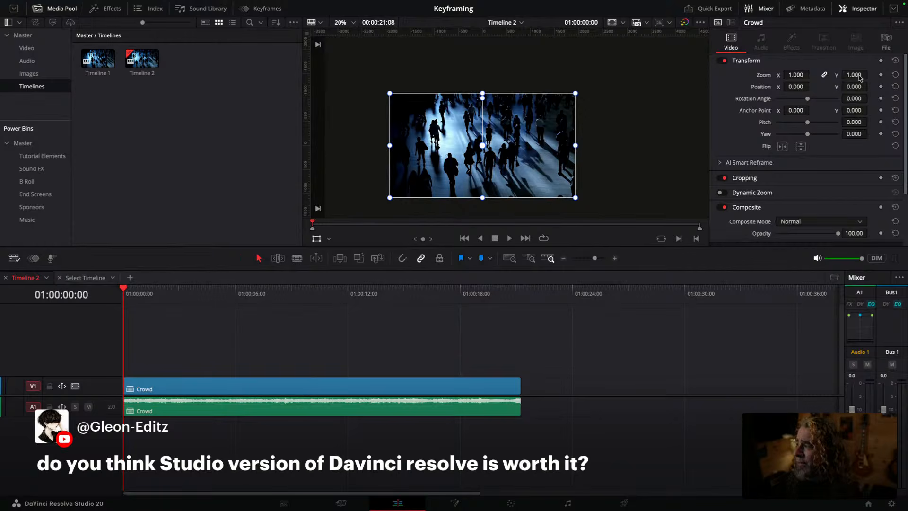
Step: Enable AI Music Remixer on the Crowd audio clip and lower its Voice level to -5.3
left_click(236, 401)
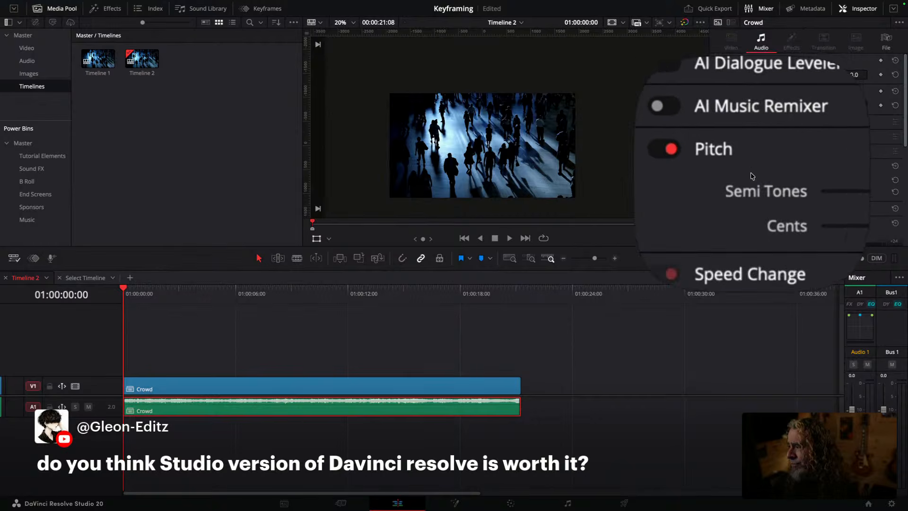
left_click(722, 155)
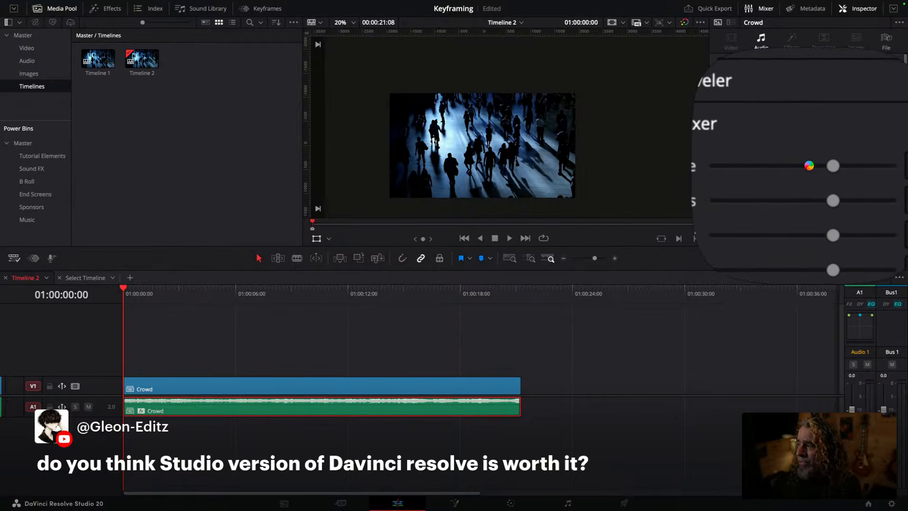
left_click_drag(817, 166, 808, 168)
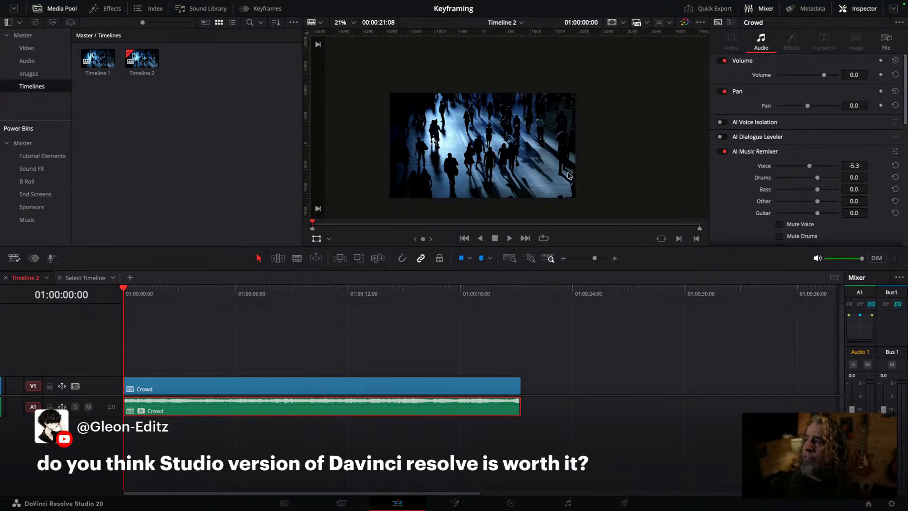
scroll(568, 176, "up", 3)
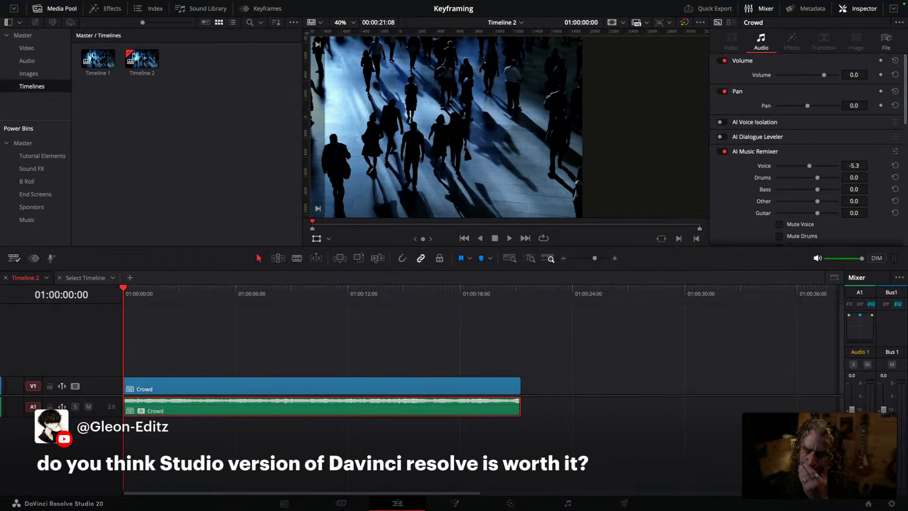
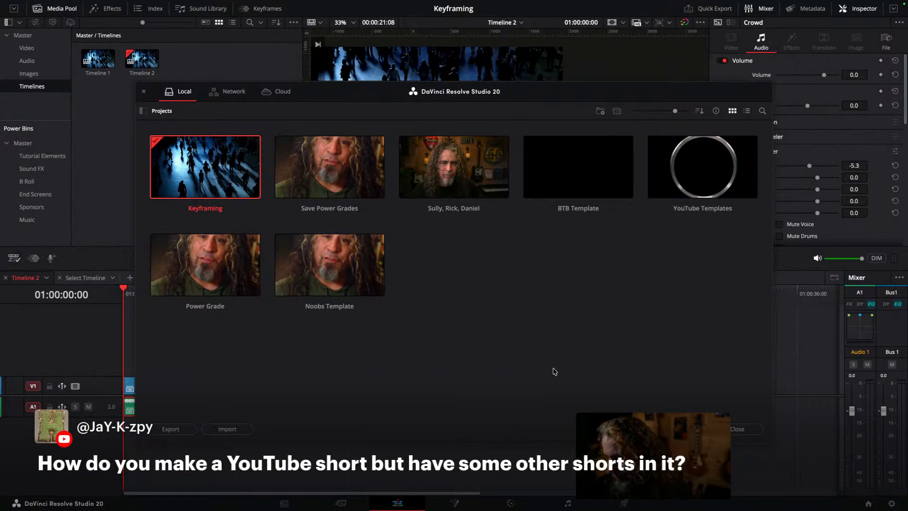
Step: Open the "Sully, Rick, Daniel" project from the Project Manager
right_click(439, 268)
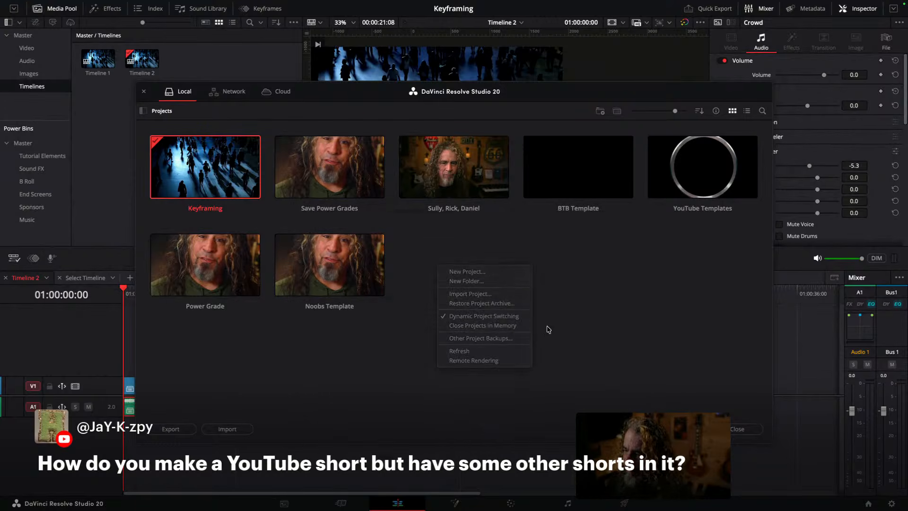
left_click(547, 330)
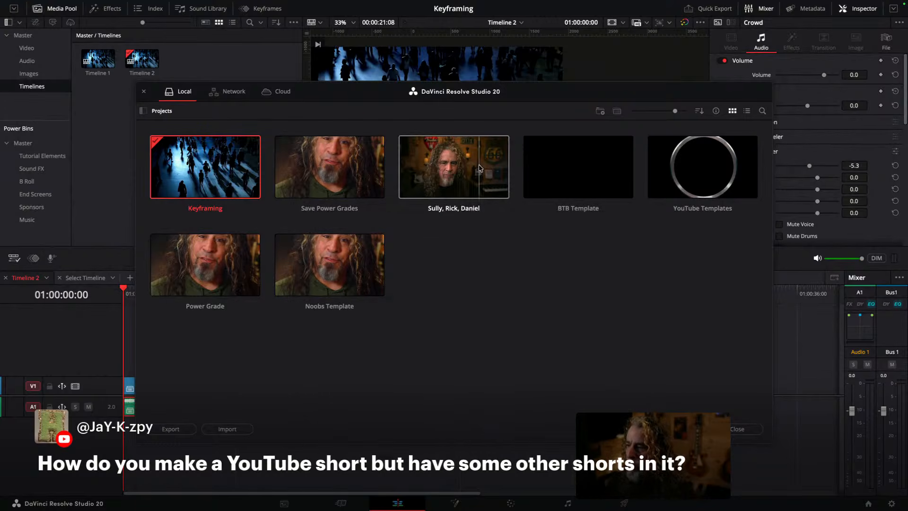
left_click(459, 172)
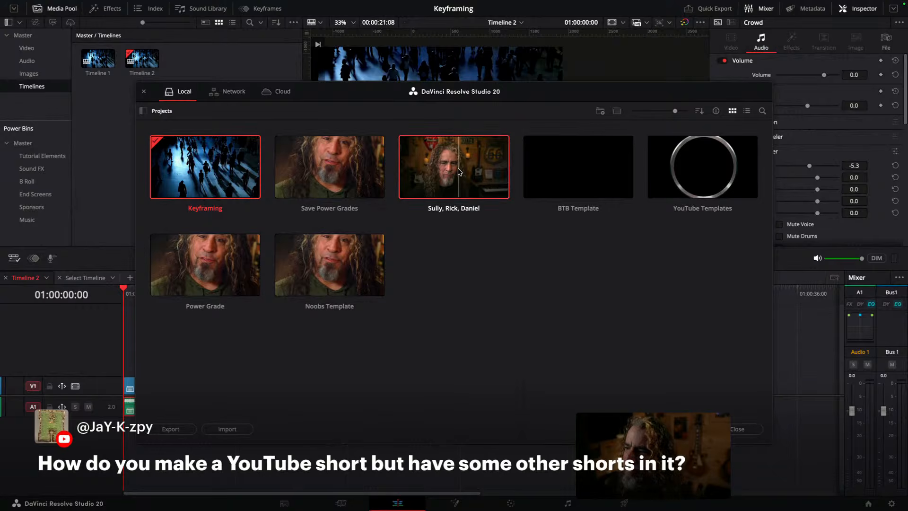
double_click(458, 173)
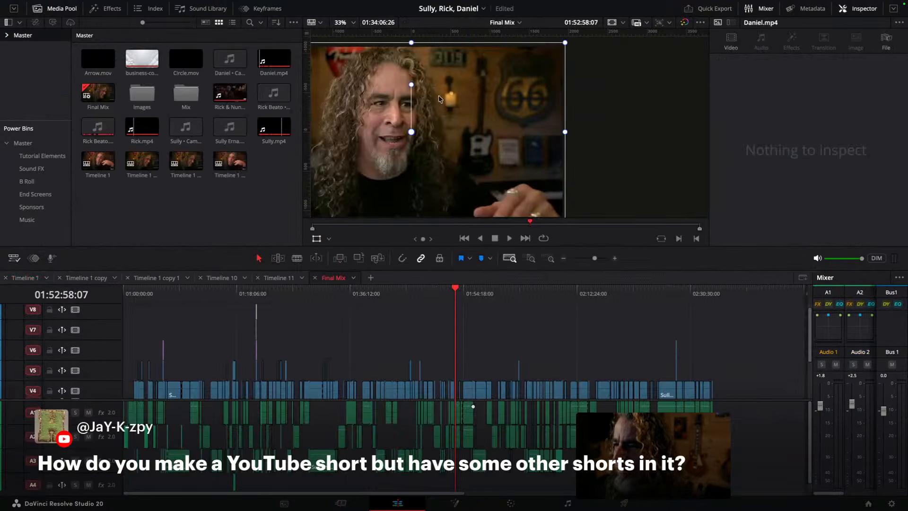
left_click(318, 294)
left_click_drag(310, 295, 311, 294)
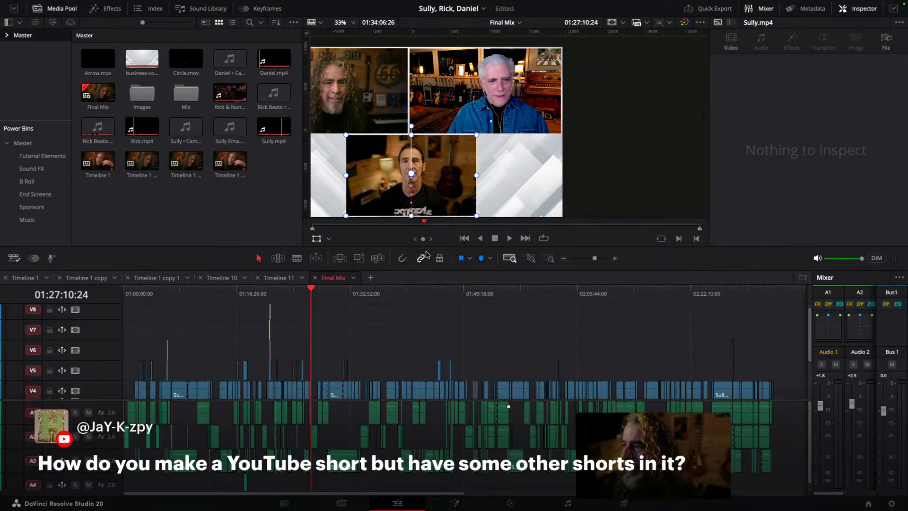
scroll(481, 182, "up", 2)
scroll(380, 326, "up", 1)
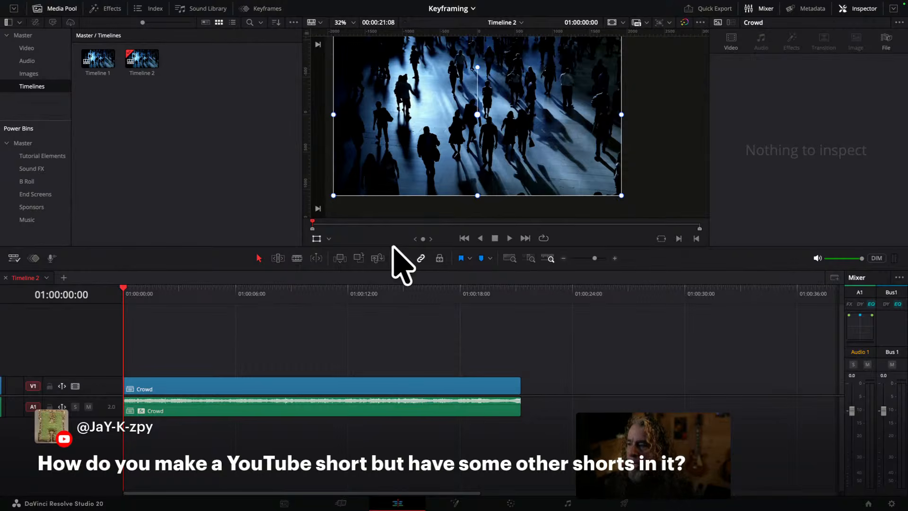
Step: Select the Crowd video and audio clips in Timeline 2 and copy them
right_click(270, 385)
left_click(254, 439)
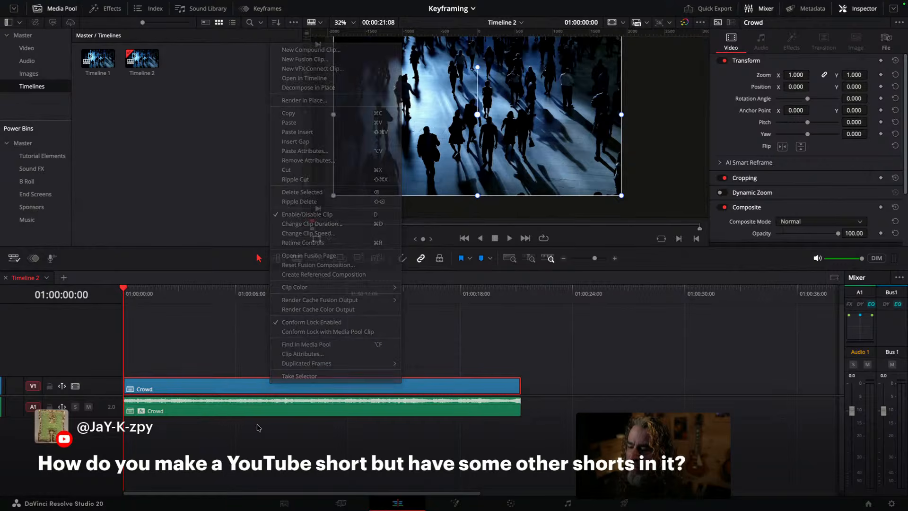
left_click(513, 428)
left_click_drag(519, 417, 452, 359)
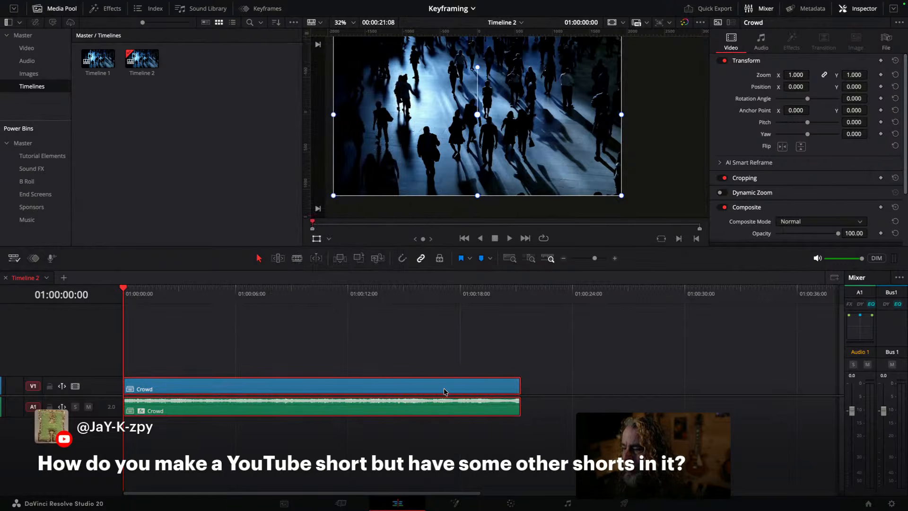
right_click(445, 393)
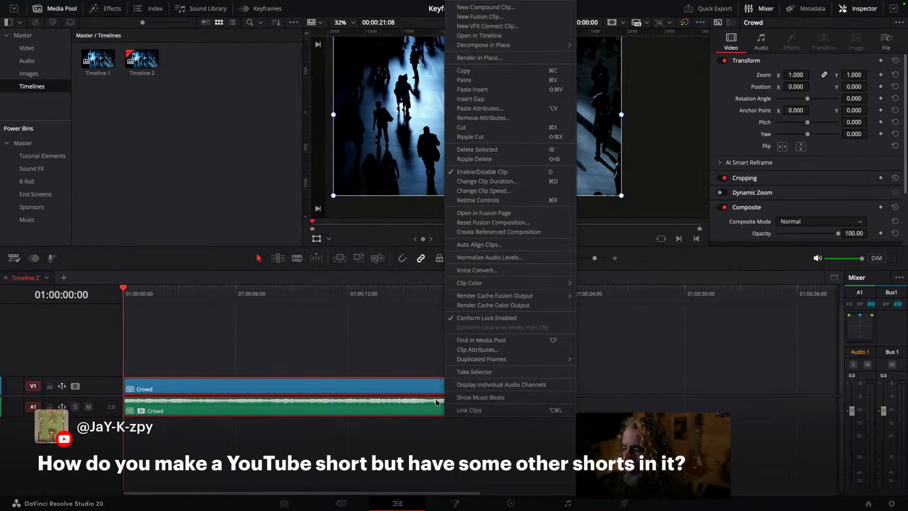
left_click(475, 71)
Step: Switch to the "Sully, Rick, Daniel" project and paste the copied Crowd clips near the end of the Final Mix timeline
left_click(473, 9)
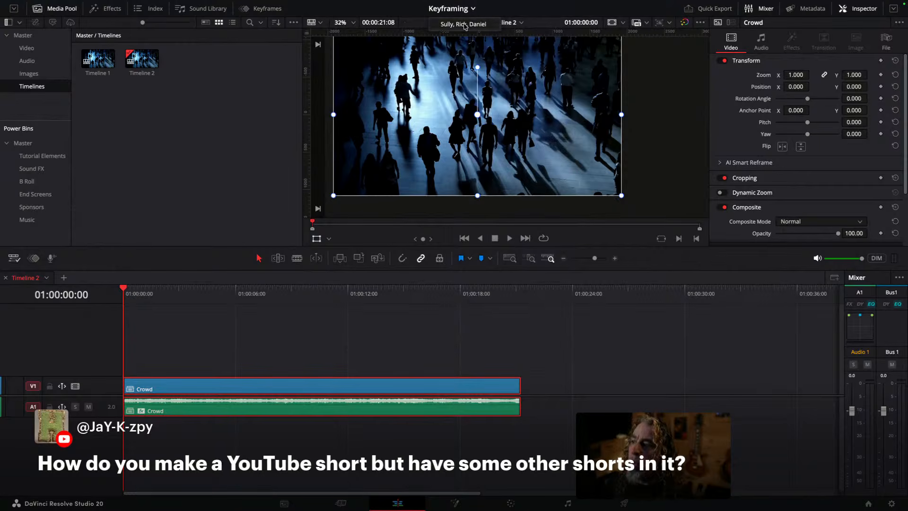
left_click(465, 24)
left_click_drag(594, 258, 575, 260)
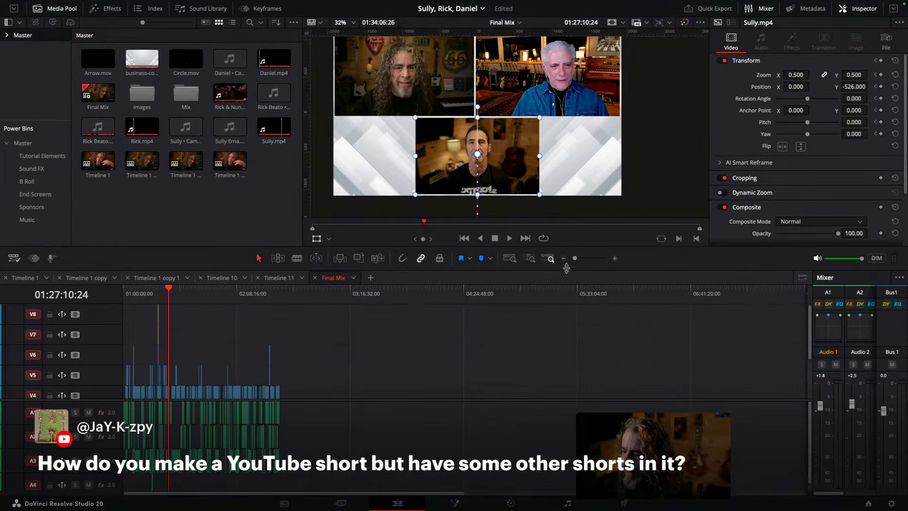
left_click(310, 292)
right_click(331, 377)
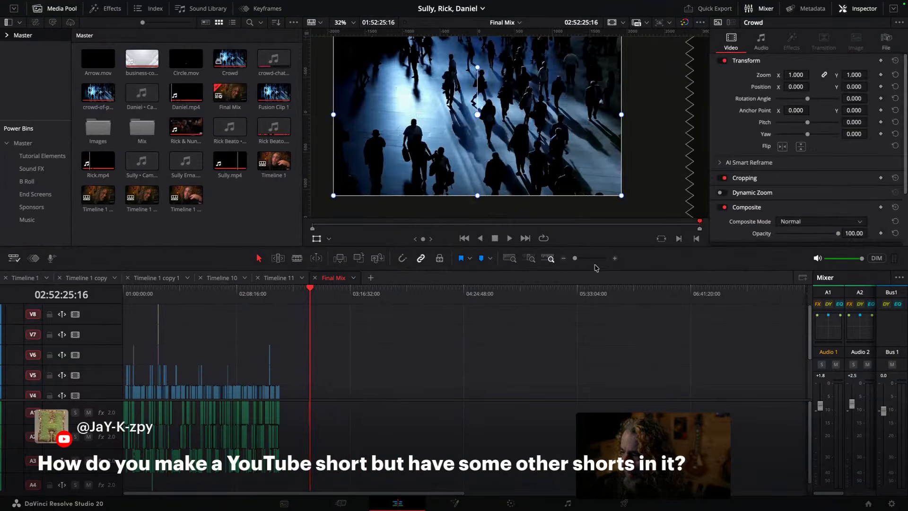
left_click_drag(574, 260, 591, 259)
scroll(354, 364, "down", 3)
left_click_drag(360, 292, 390, 293)
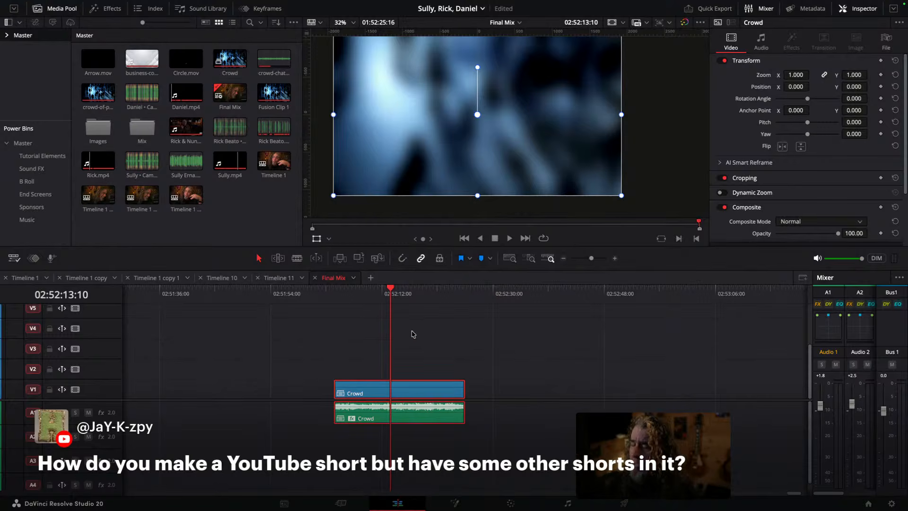
Step: Select the pasted Crowd clips in the Final Mix timeline and delete them
left_click_drag(440, 341, 432, 442)
key("Delete")
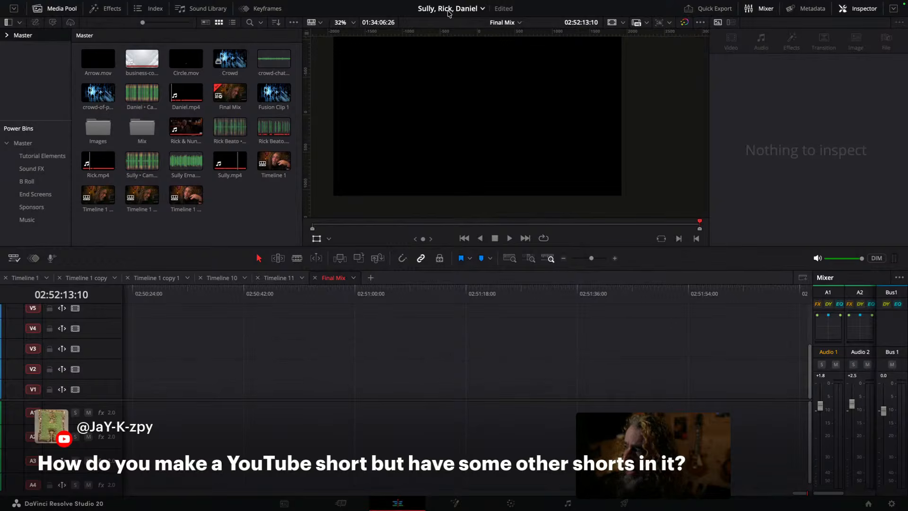
Step: Switch back to the Keyframing project and turn off the viewer's transform overlay
left_click(482, 10)
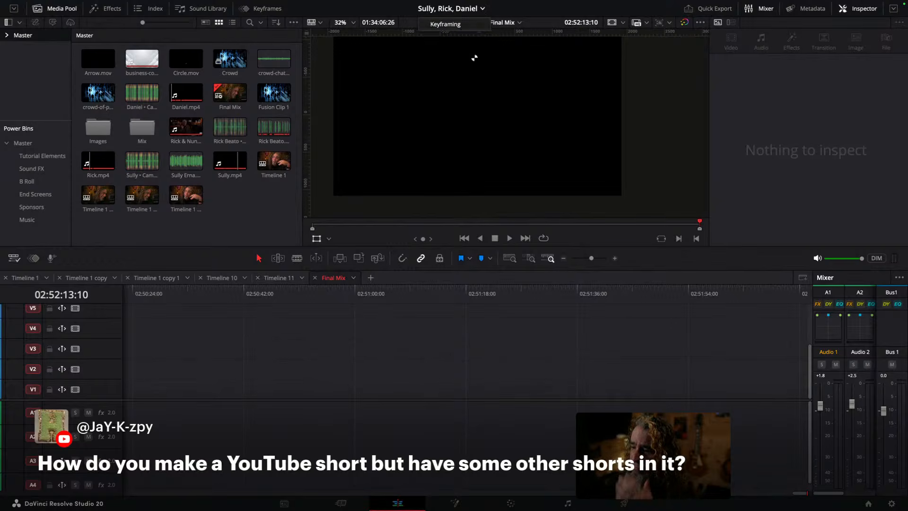
left_click(461, 27)
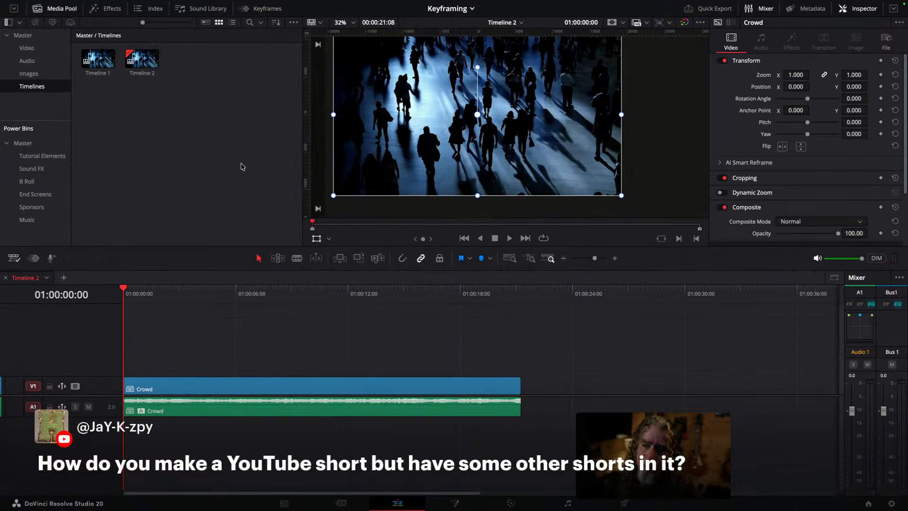
left_click(317, 238)
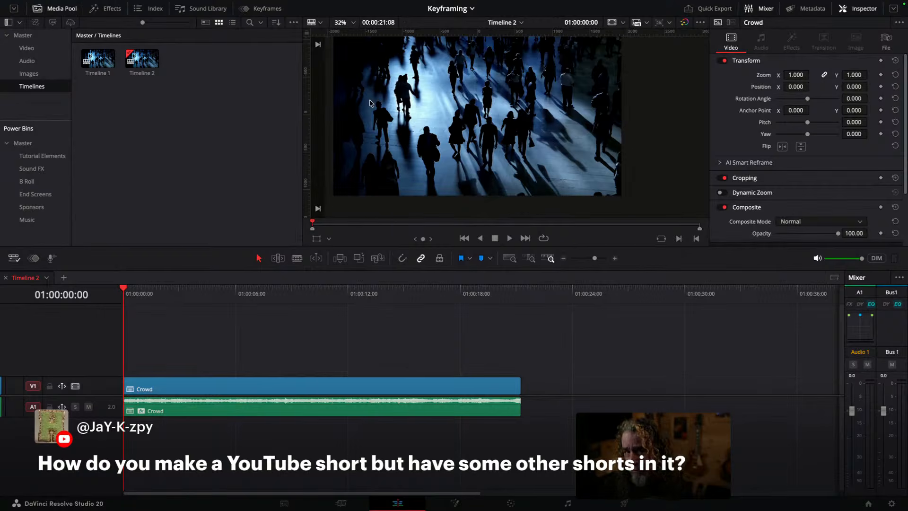
scroll(373, 105, "down", 1)
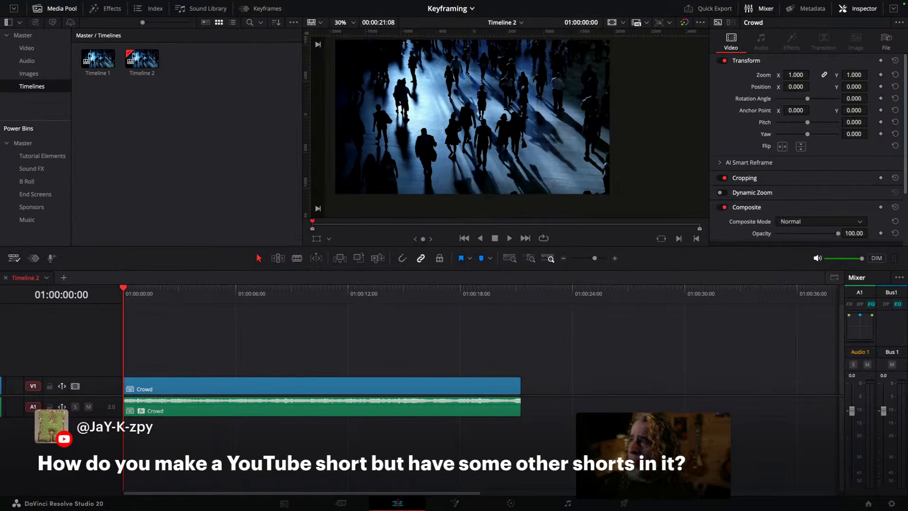